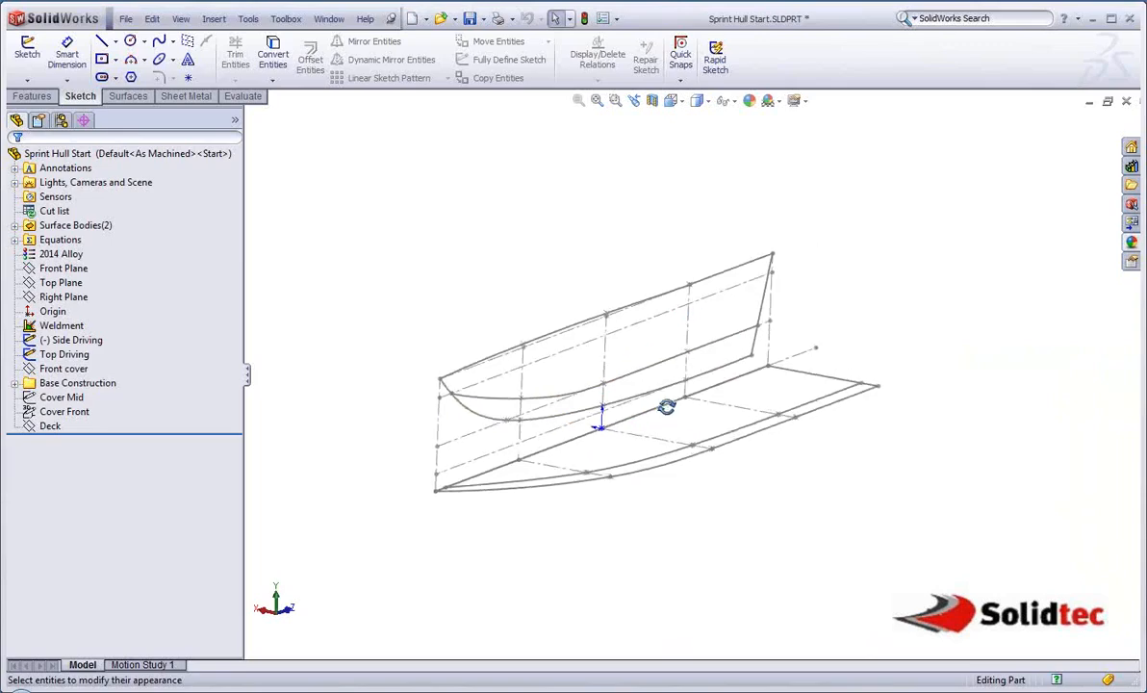
# Examine the Side Driving and Top Driving sketches and the dimensions that define the hull's curves
pyautogui.click(633, 383)
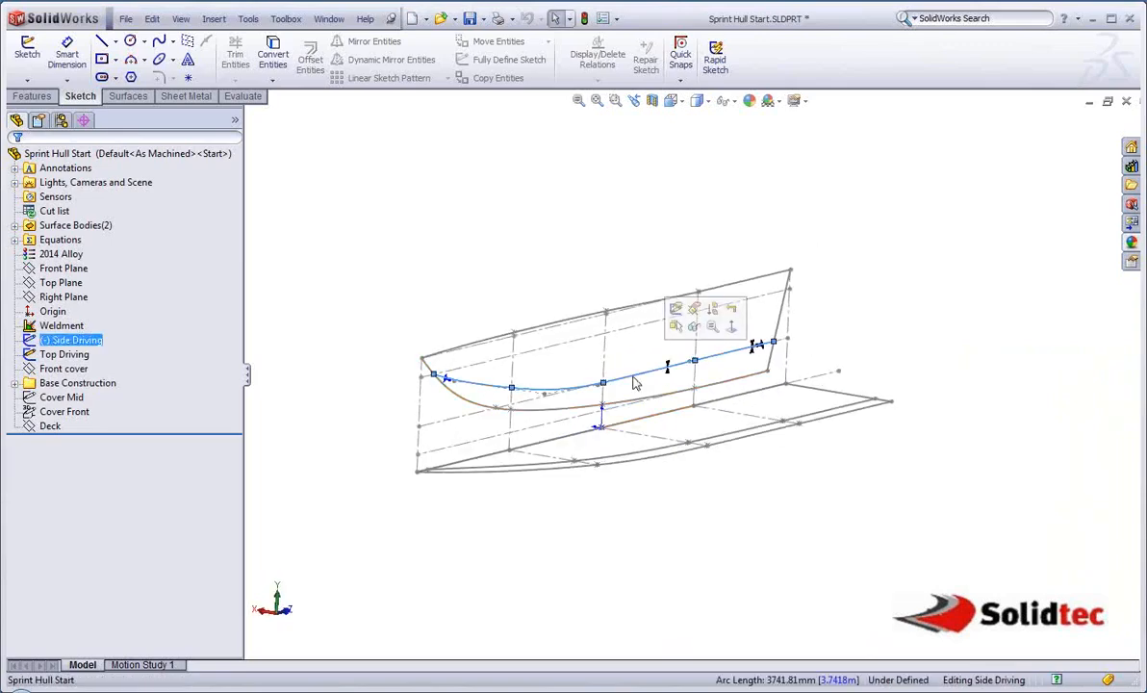
pyautogui.click(675, 309)
pyautogui.moveTo(669, 363)
pyautogui.mouseDown(button='middle')
pyautogui.moveTo(609, 327)
pyautogui.moveTo(540, 373)
pyautogui.mouseUp(button='middle')
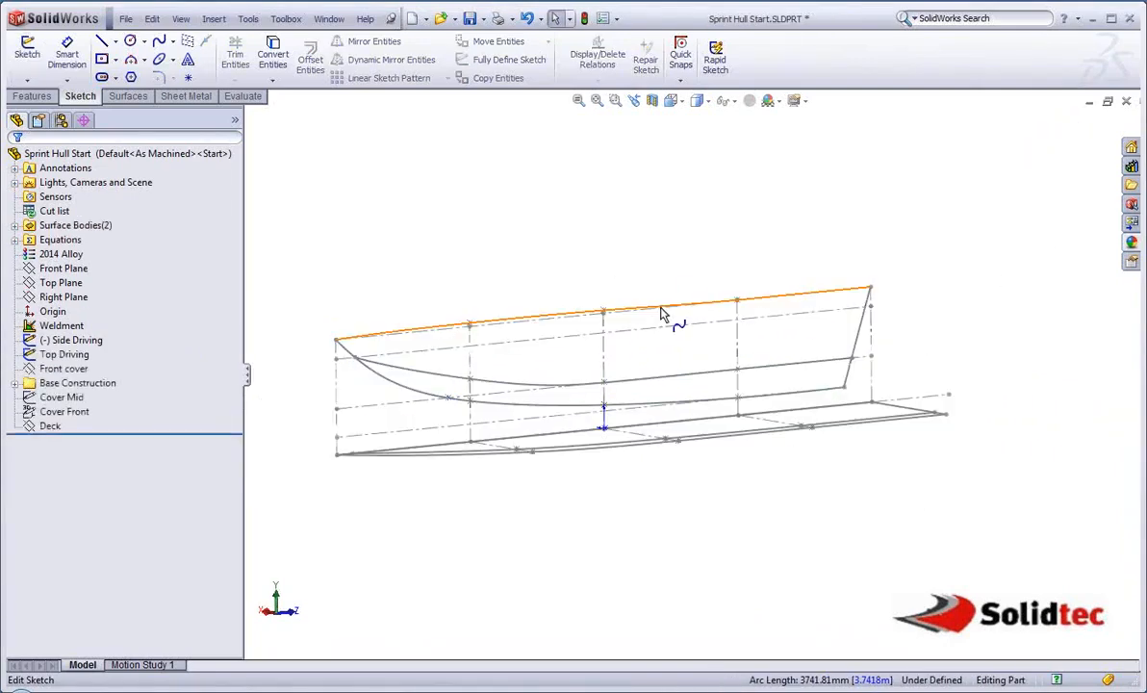
pyautogui.doubleClick(644, 453)
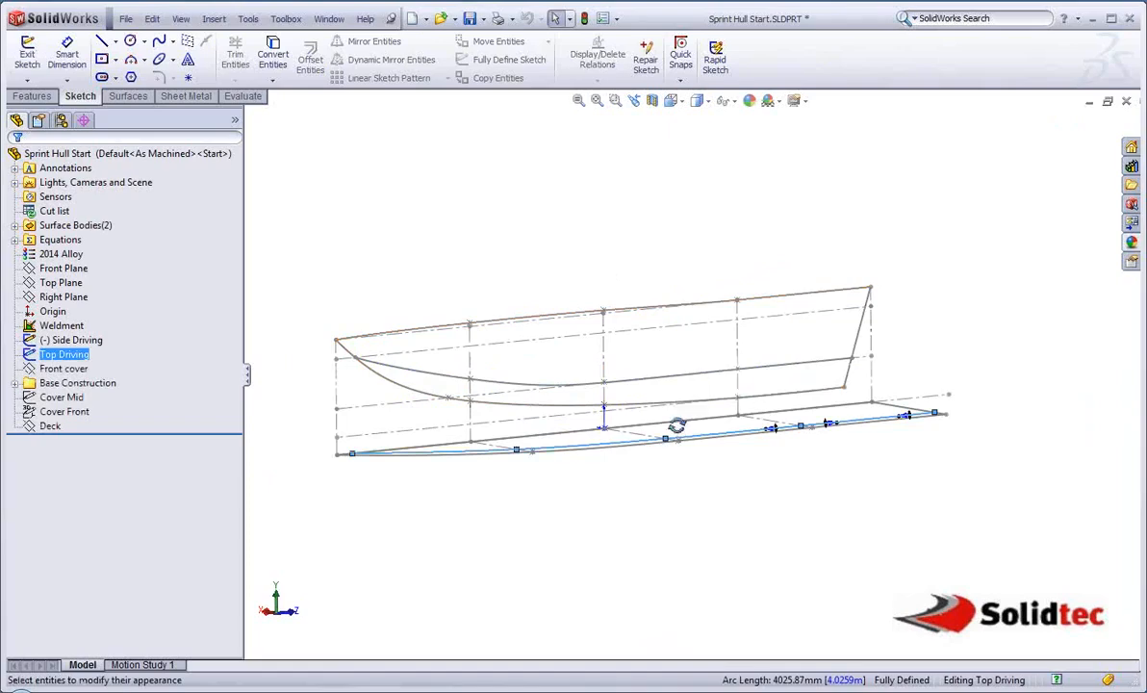
pyautogui.moveTo(673, 422)
pyautogui.mouseDown(button='middle')
pyautogui.moveTo(671, 515)
pyautogui.moveTo(695, 558)
pyautogui.moveTo(647, 521)
pyautogui.moveTo(669, 448)
pyautogui.moveTo(684, 439)
pyautogui.mouseUp(button='middle')
pyautogui.doubleClick(509, 309)
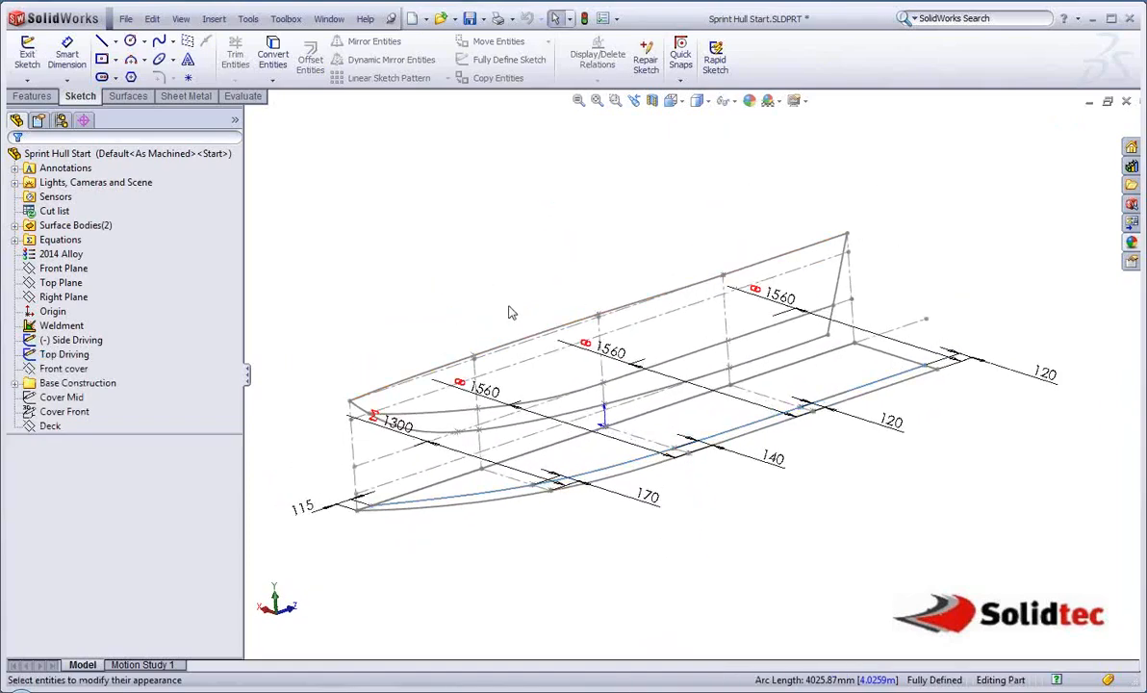
pyautogui.moveTo(624, 398)
pyautogui.mouseDown(button='middle')
pyautogui.moveTo(614, 366)
pyautogui.moveTo(613, 383)
pyautogui.mouseUp(button='middle')
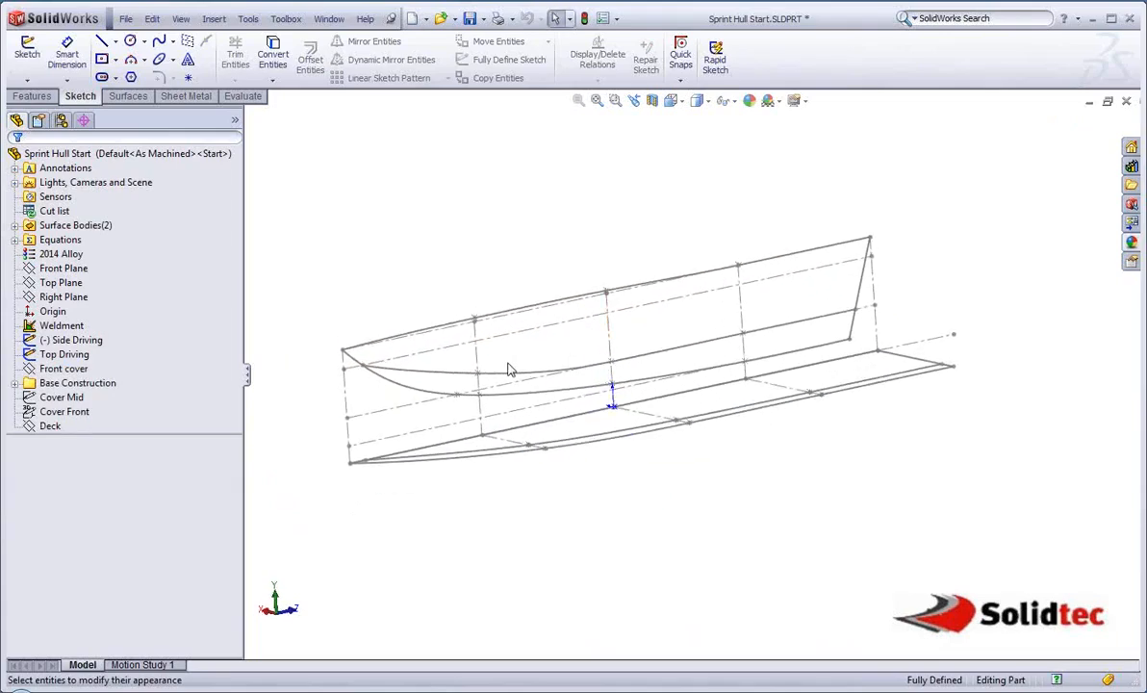
# Switch the part to the Hull Sketches display state to show the hull frames and edge curves
pyautogui.click(240, 122)
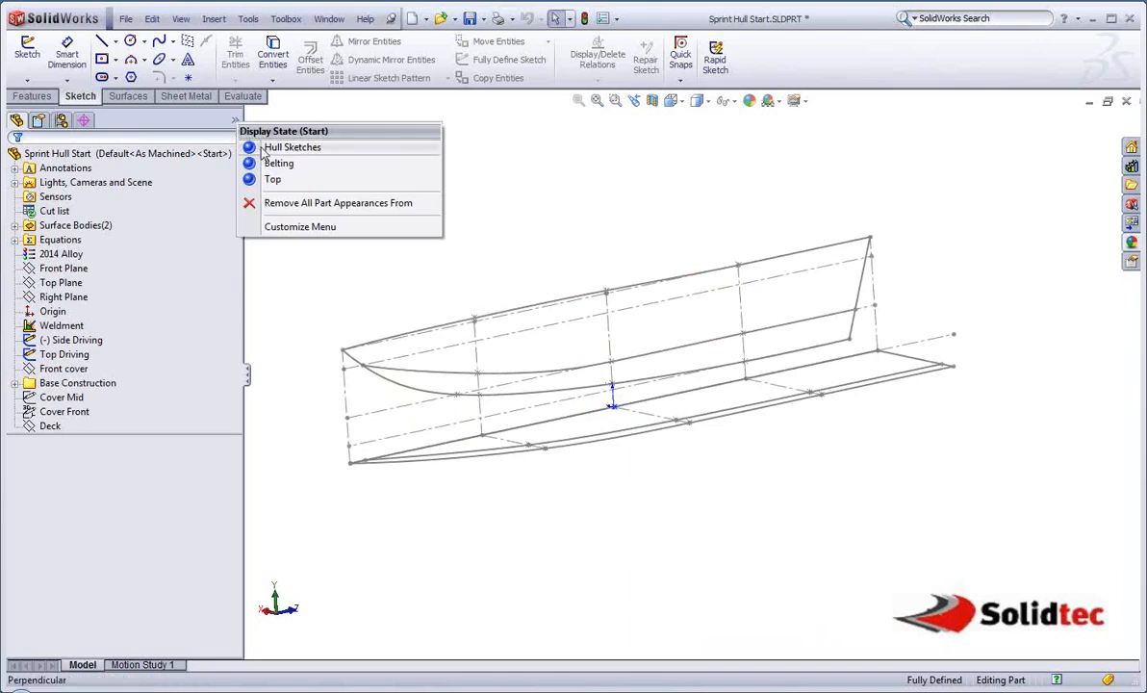
pyautogui.click(258, 146)
pyautogui.moveTo(640, 332); pyautogui.dragTo(659, 351, button='middle')
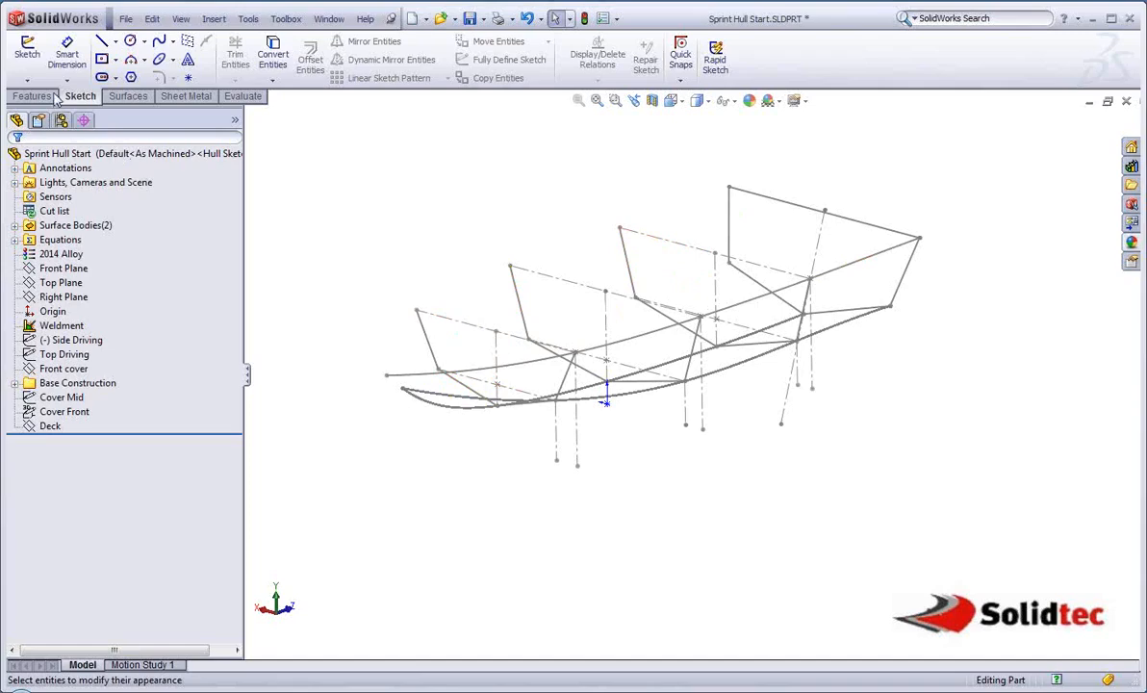
# In a new 3D sketch, draw a spline from the bow point through the far-side upper frame corners to the transom's top corner
pyautogui.click(27, 80)
pyautogui.click(43, 112)
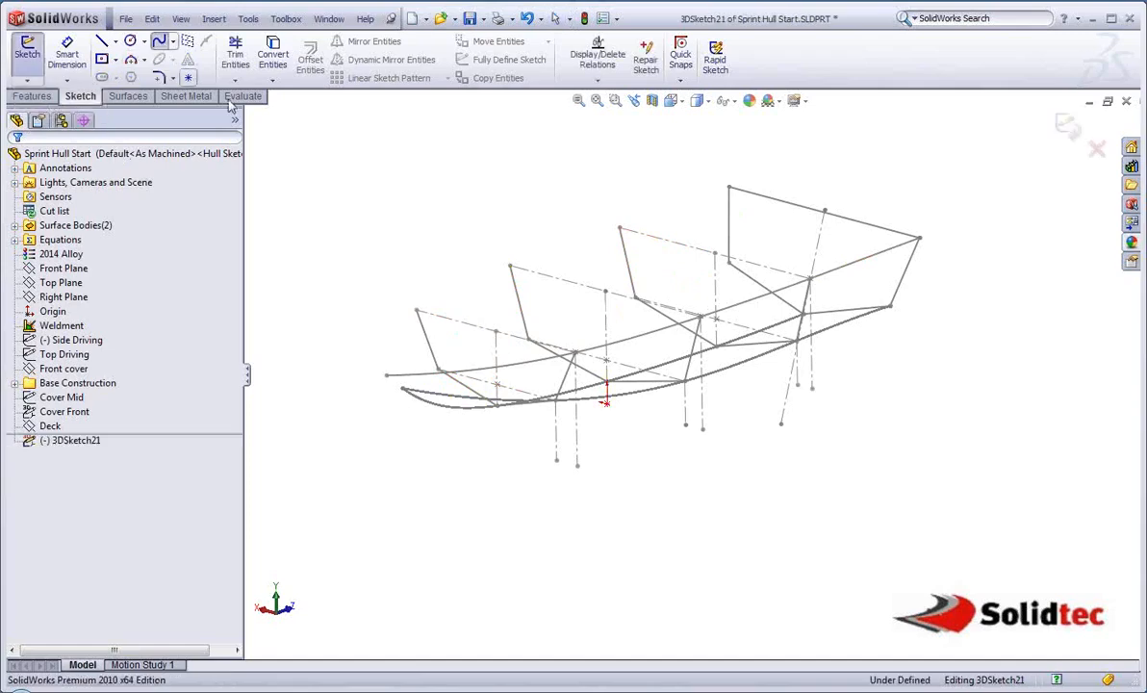
pyautogui.click(387, 376)
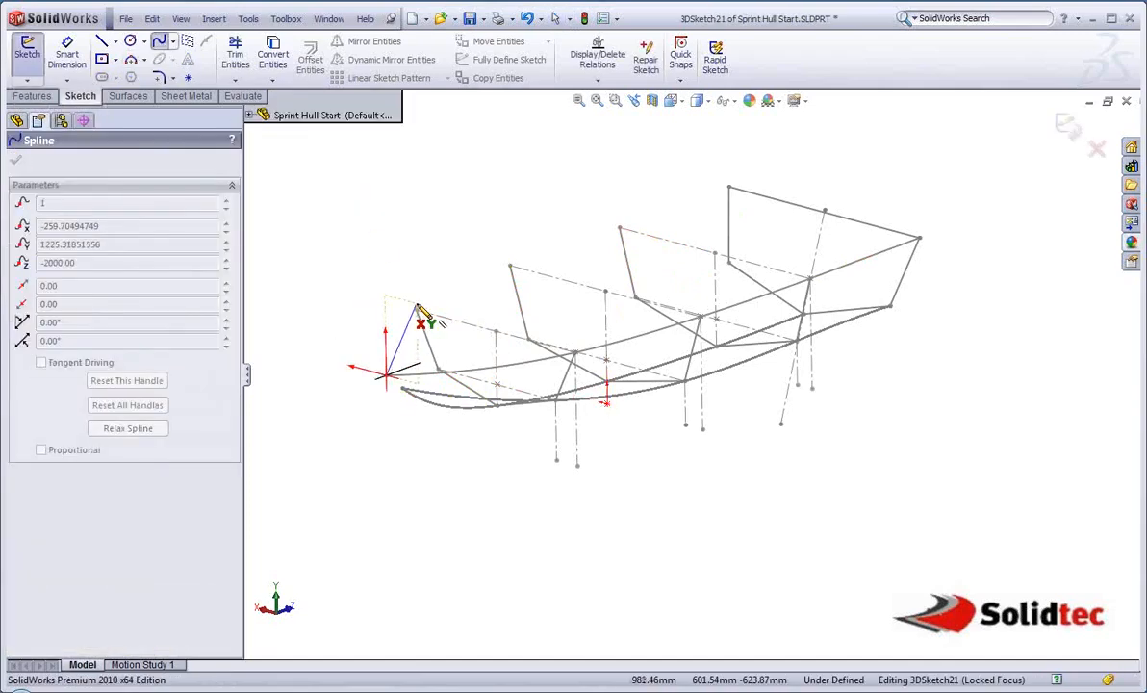
pyautogui.click(416, 310)
pyautogui.click(509, 260)
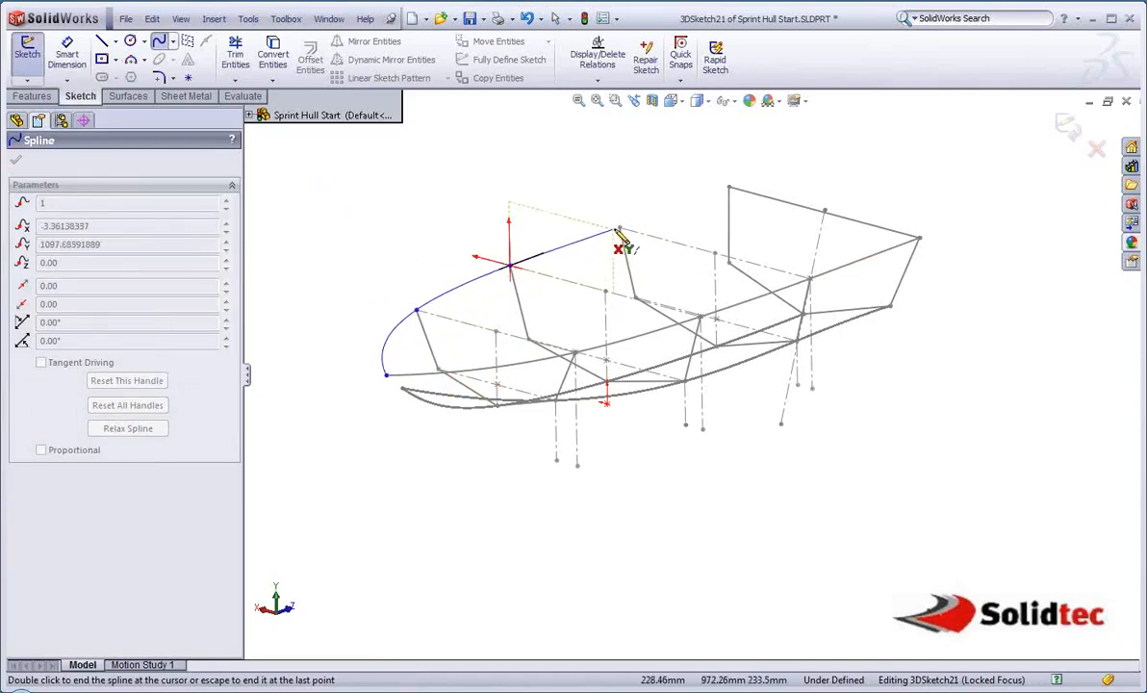
pyautogui.click(619, 229)
pyautogui.click(728, 185)
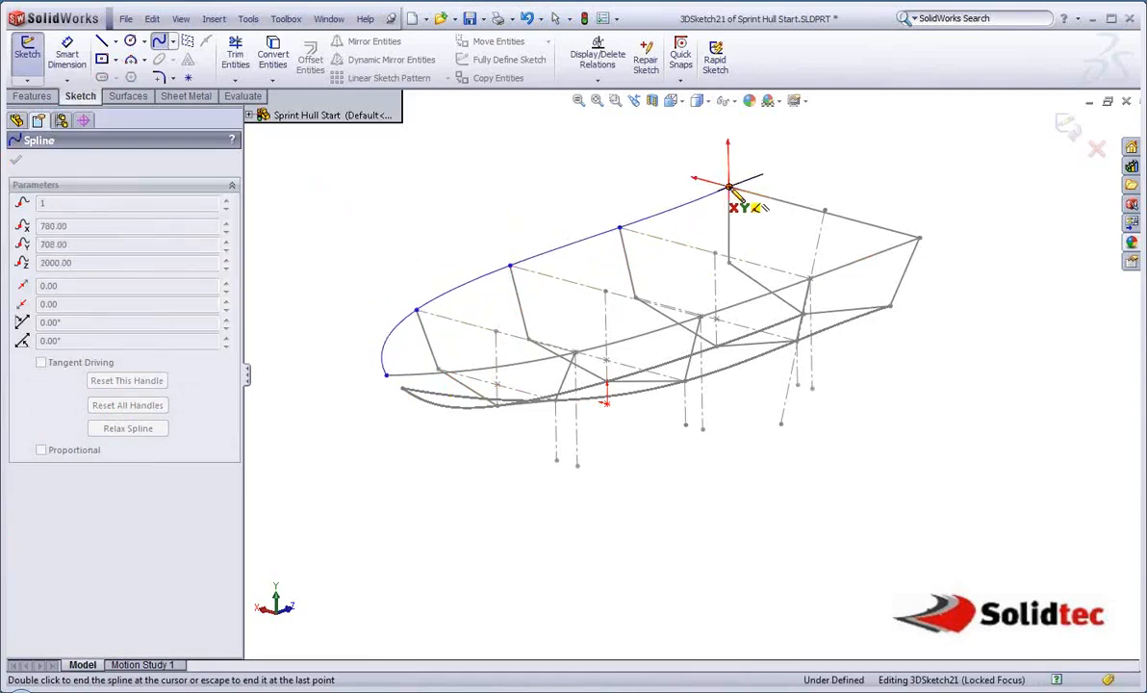
pyautogui.rightClick(756, 192)
pyautogui.click(780, 230)
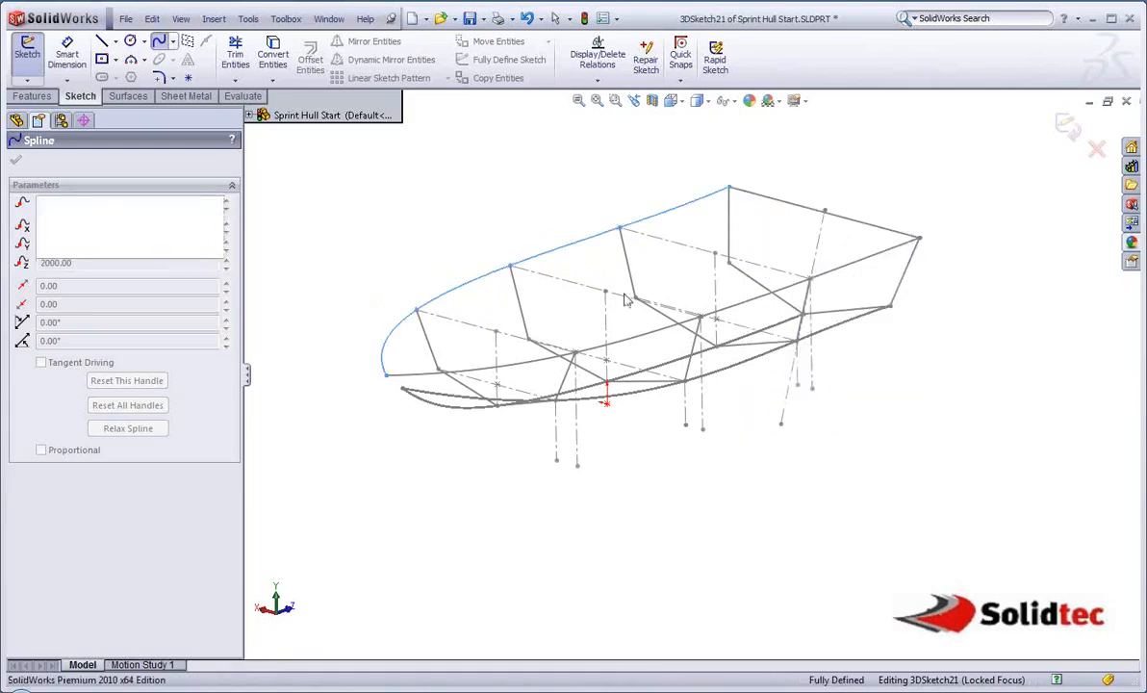
# Draw a second spline from the lower bow point through the far-side chine corners to the transom, and finish the 3D sketch
pyautogui.click(403, 388)
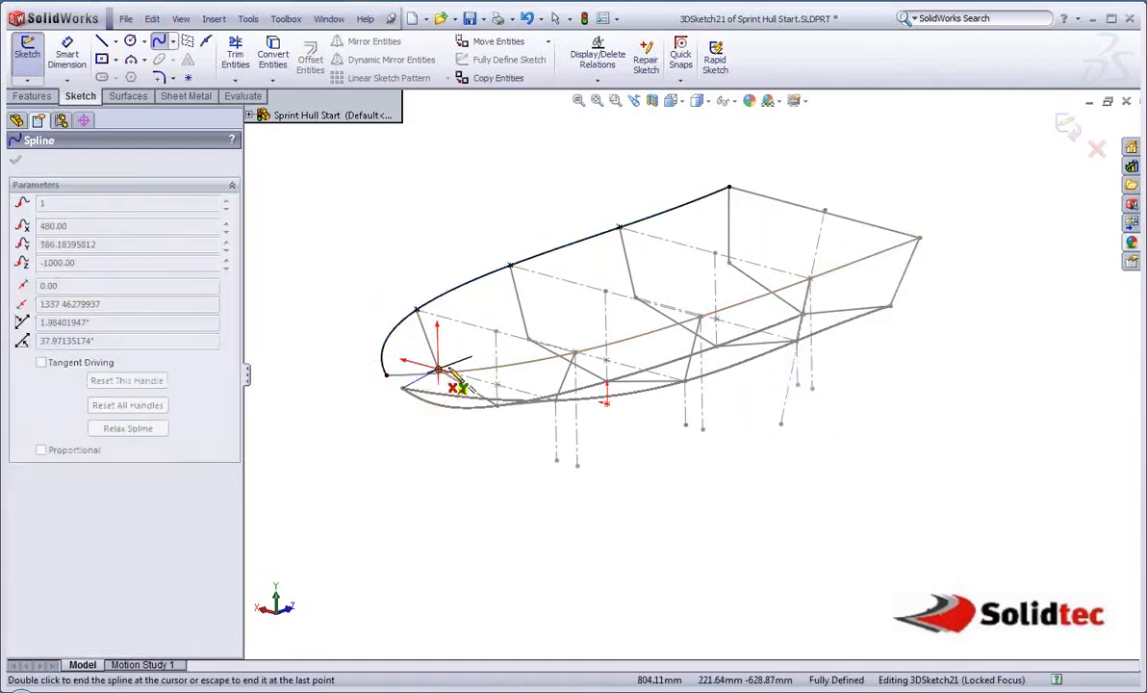
pyautogui.moveTo(528, 340); pyautogui.dragTo(535, 355, button='middle')
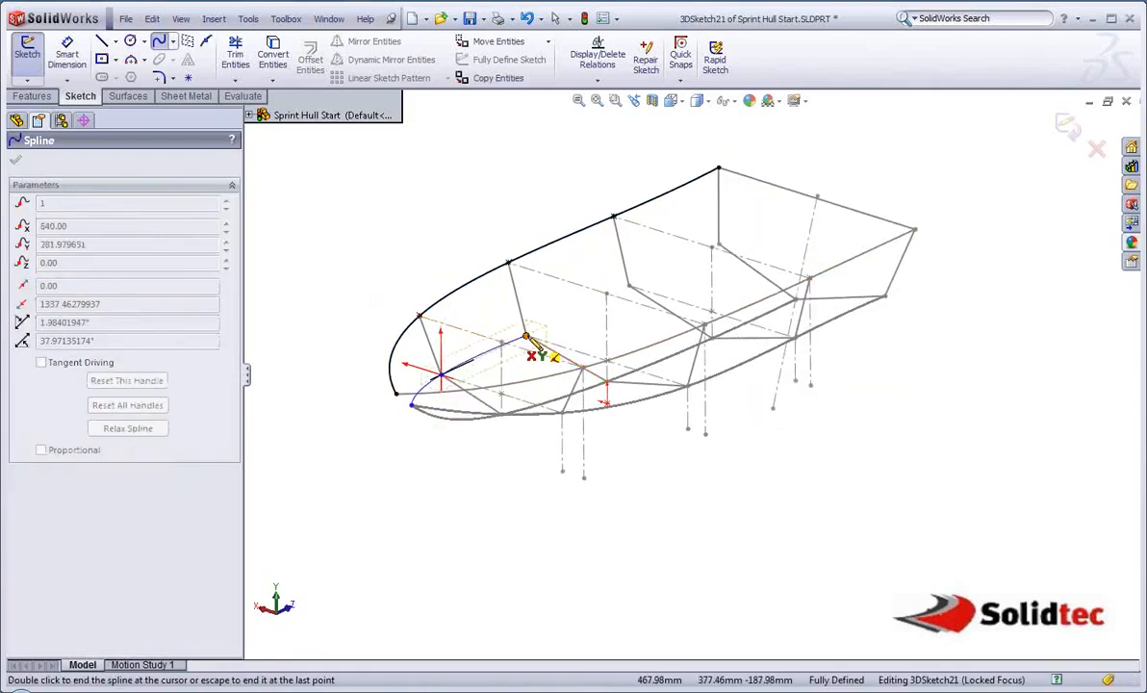
pyautogui.click(527, 336)
pyautogui.click(629, 285)
pyautogui.click(718, 244)
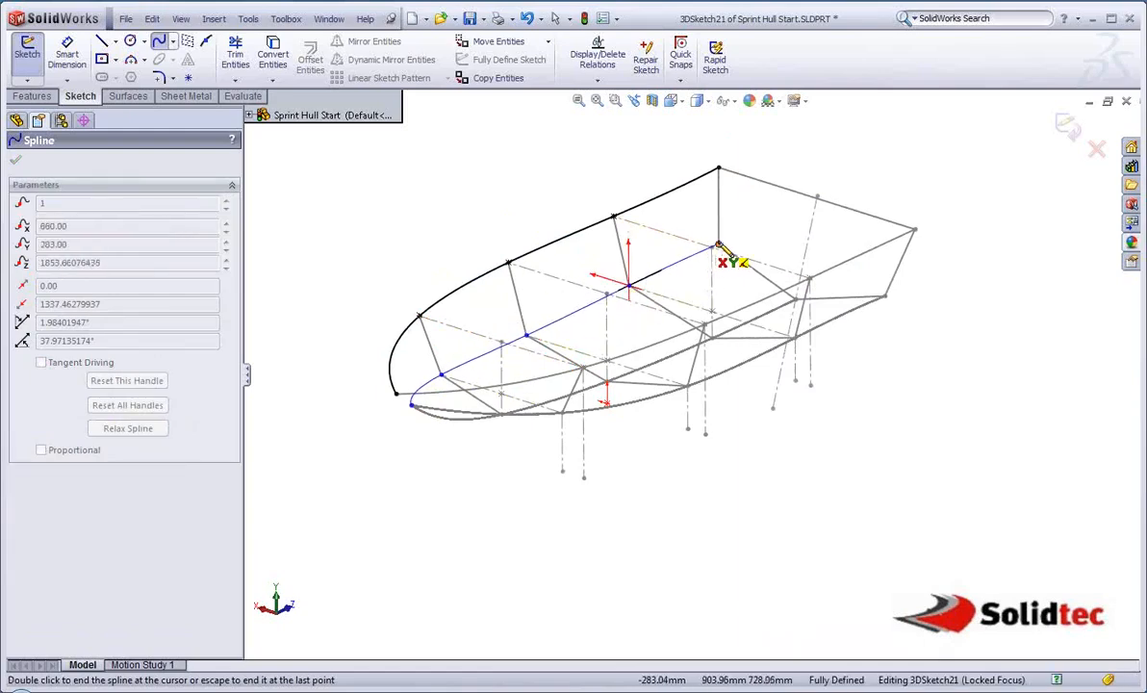
pyautogui.rightClick(718, 245)
pyautogui.click(745, 254)
pyautogui.click(1070, 131)
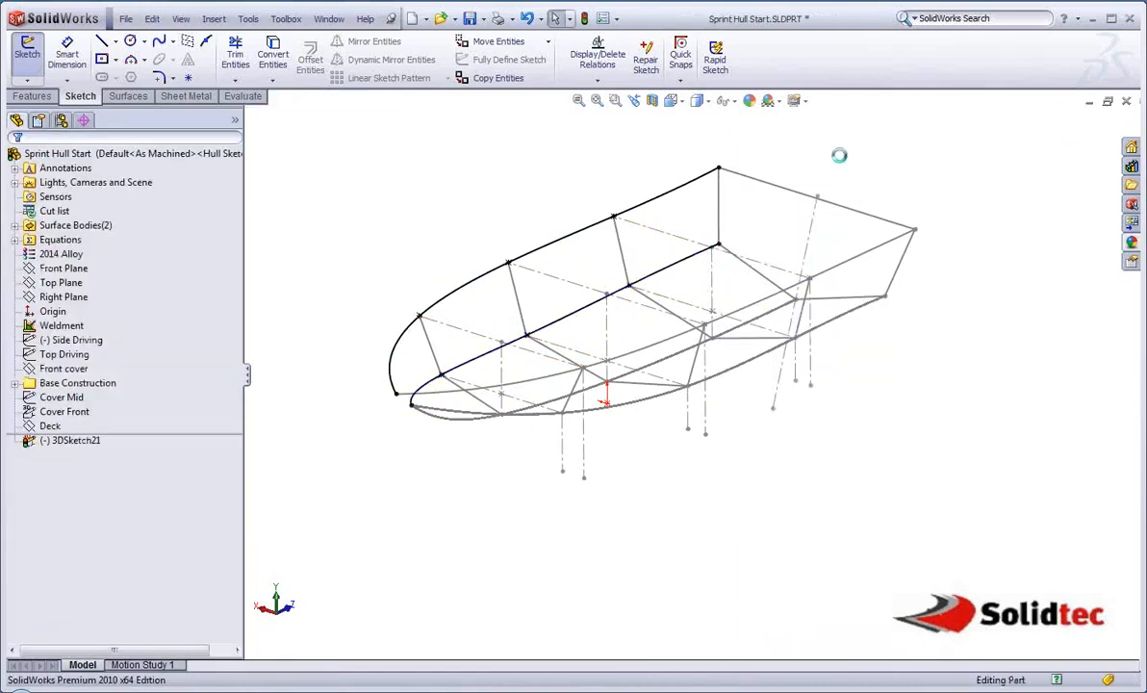
# Create a 3 mm lofted bend between the near-side upper edge curve and the chine curve as the hull's side panel
pyautogui.moveTo(557, 348); pyautogui.dragTo(474, 313, button='middle')
pyautogui.press('s')
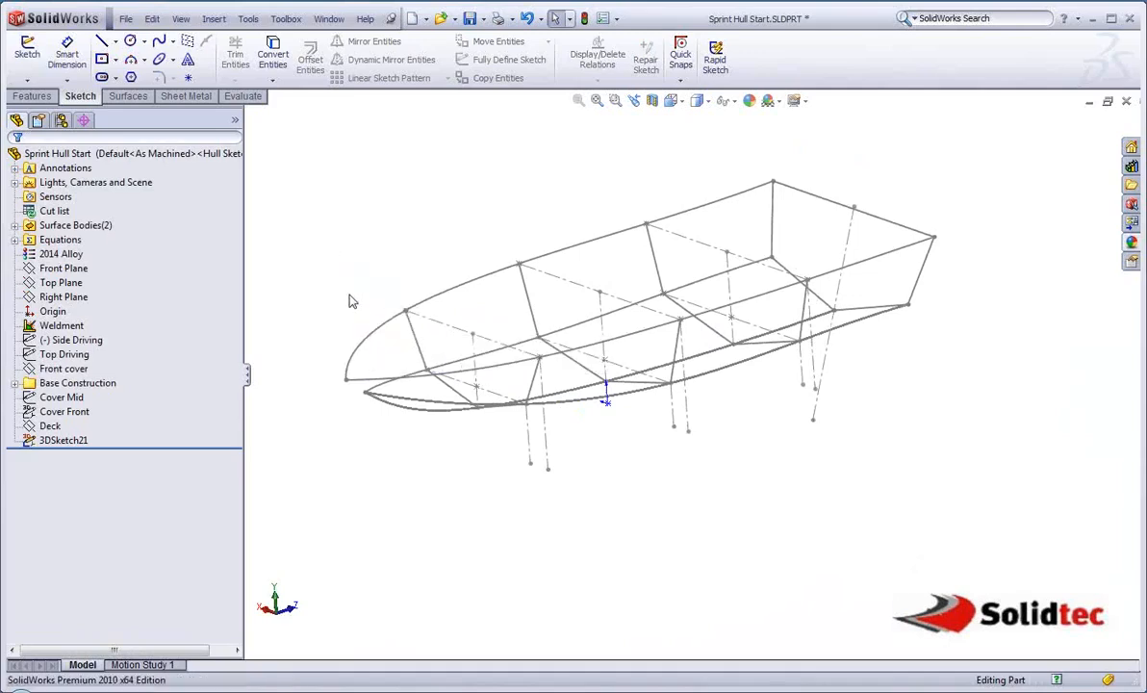
pyautogui.moveTo(352, 302); pyautogui.dragTo(406, 362, button='middle')
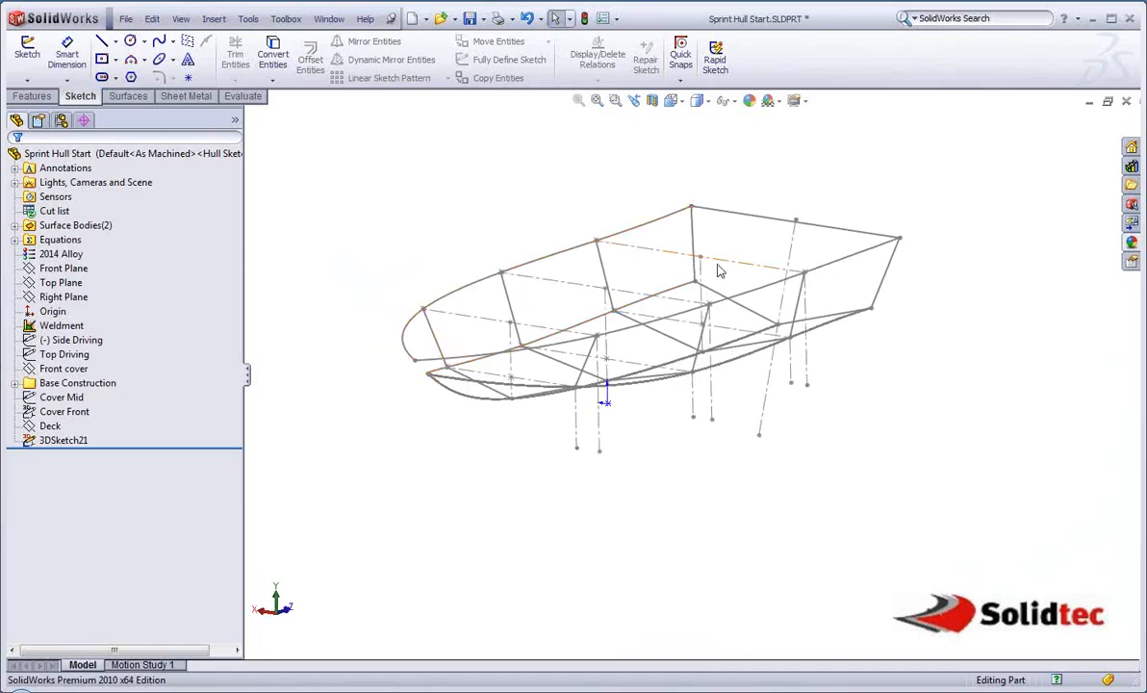
pyautogui.press('s')
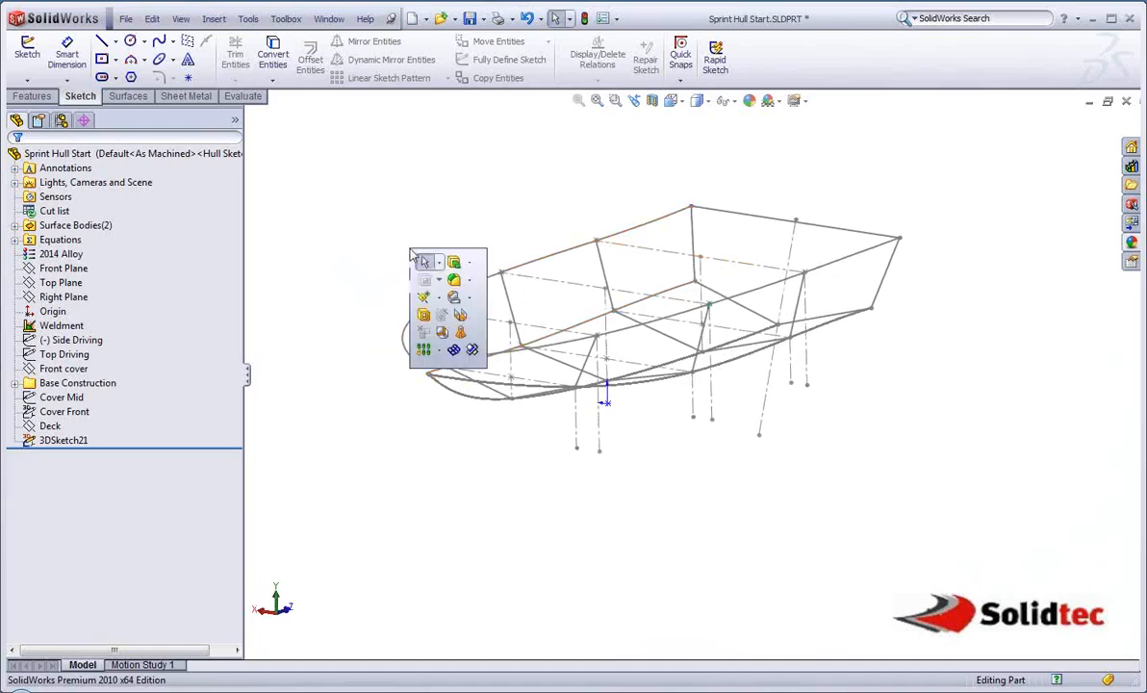
pyautogui.click(460, 334)
pyautogui.moveTo(474, 402); pyautogui.dragTo(537, 418, button='middle')
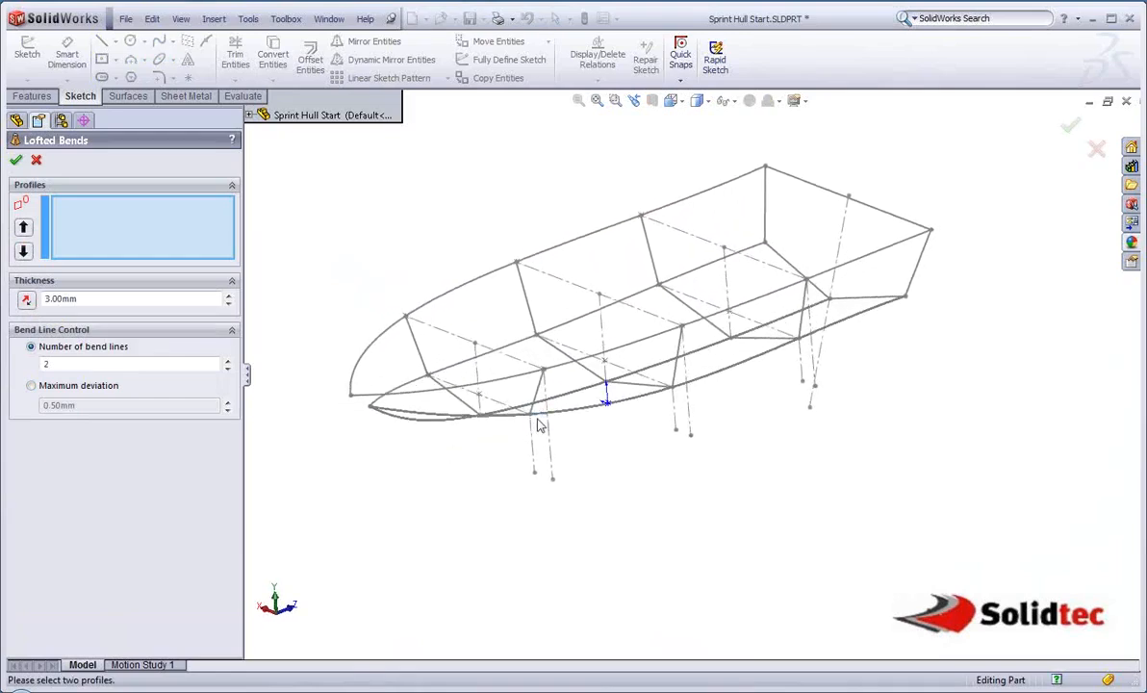
pyautogui.click(433, 394)
pyautogui.click(431, 416)
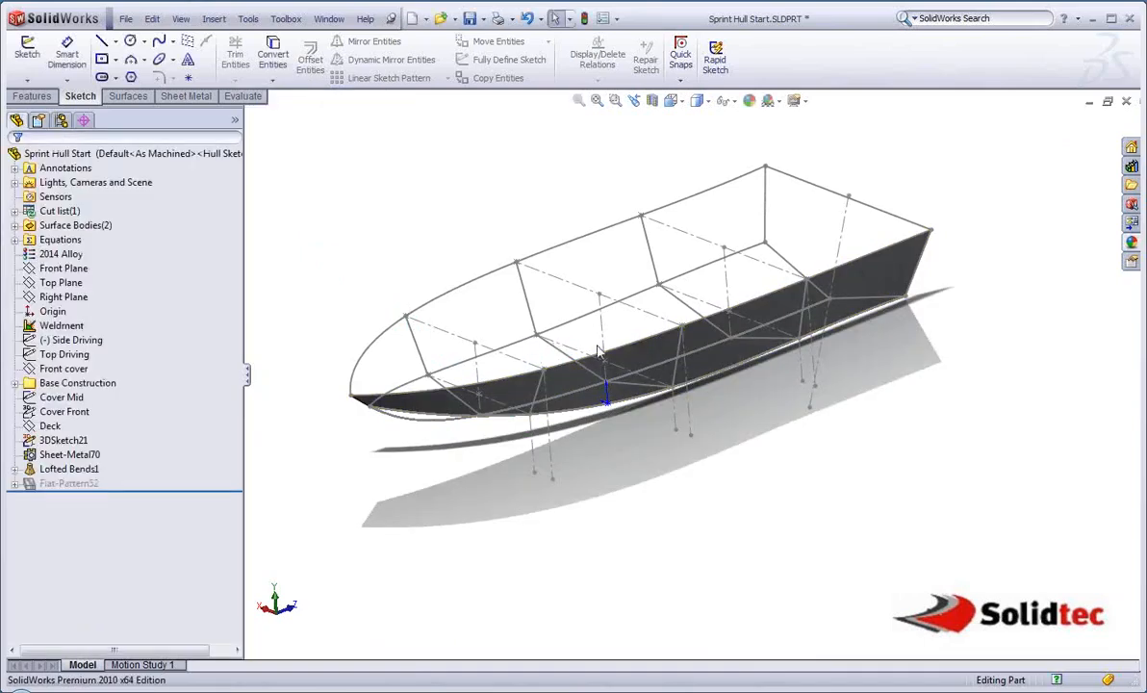
# Flatten the hull's side panel to inspect its flat pattern, and return it to the bent shape
pyautogui.moveTo(647, 440); pyautogui.dragTo(577, 276, button='middle')
pyautogui.rightClick(576, 275)
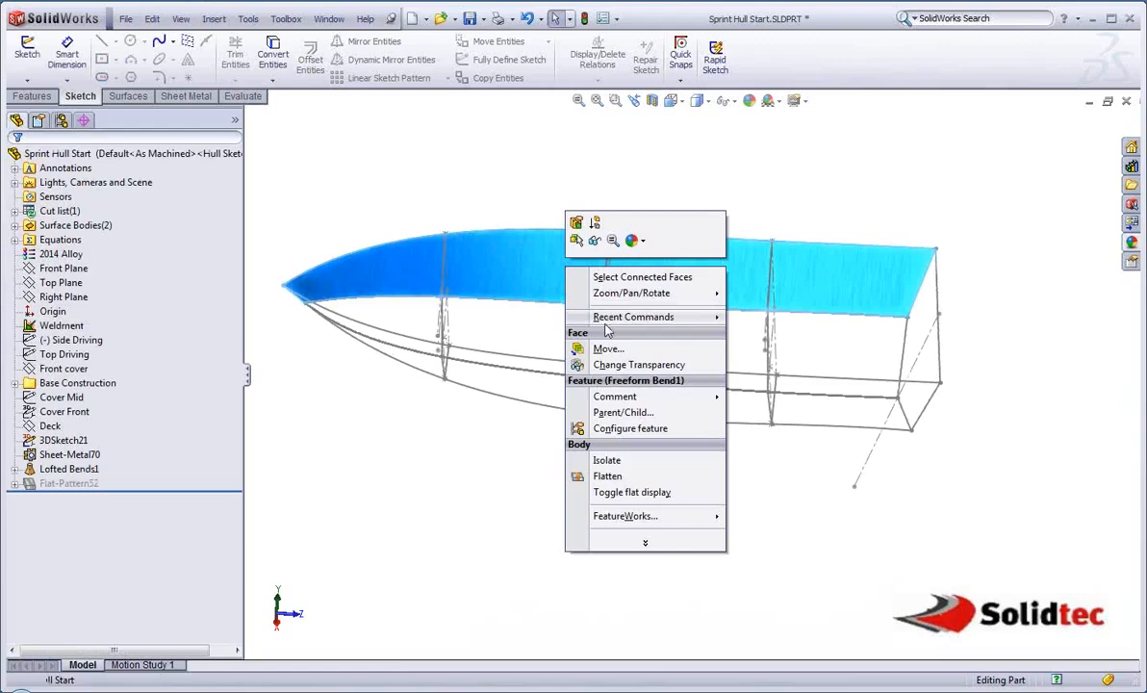
pyautogui.click(610, 477)
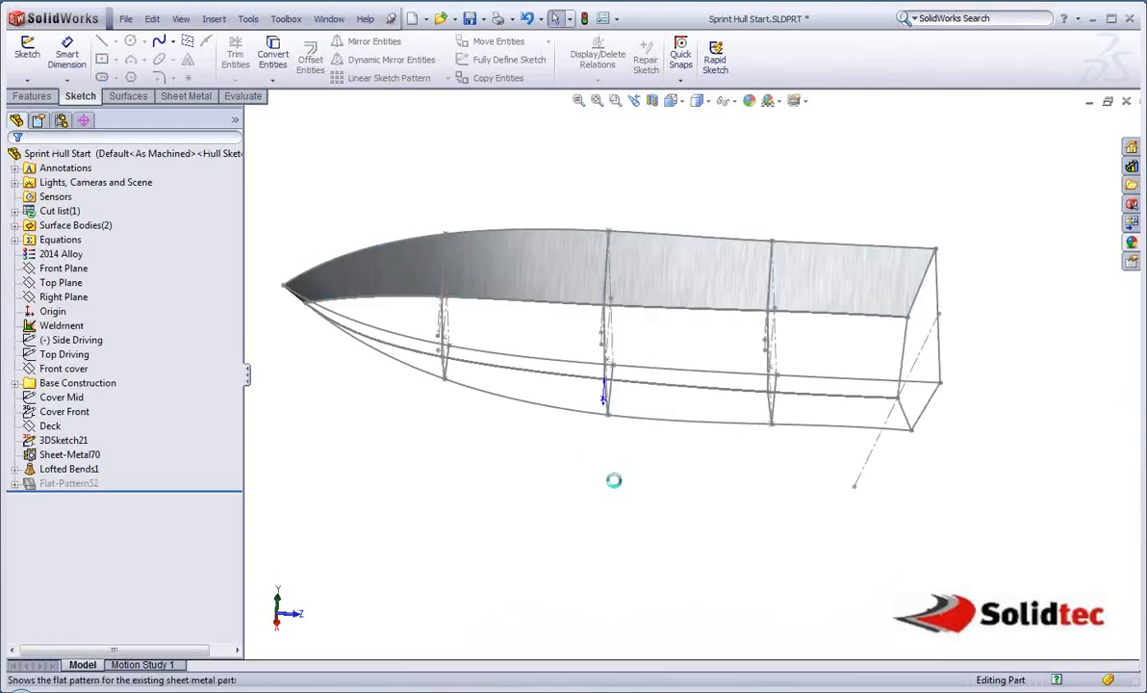
pyautogui.click(188, 97)
pyautogui.moveTo(689, 196); pyautogui.dragTo(685, 317, button='middle')
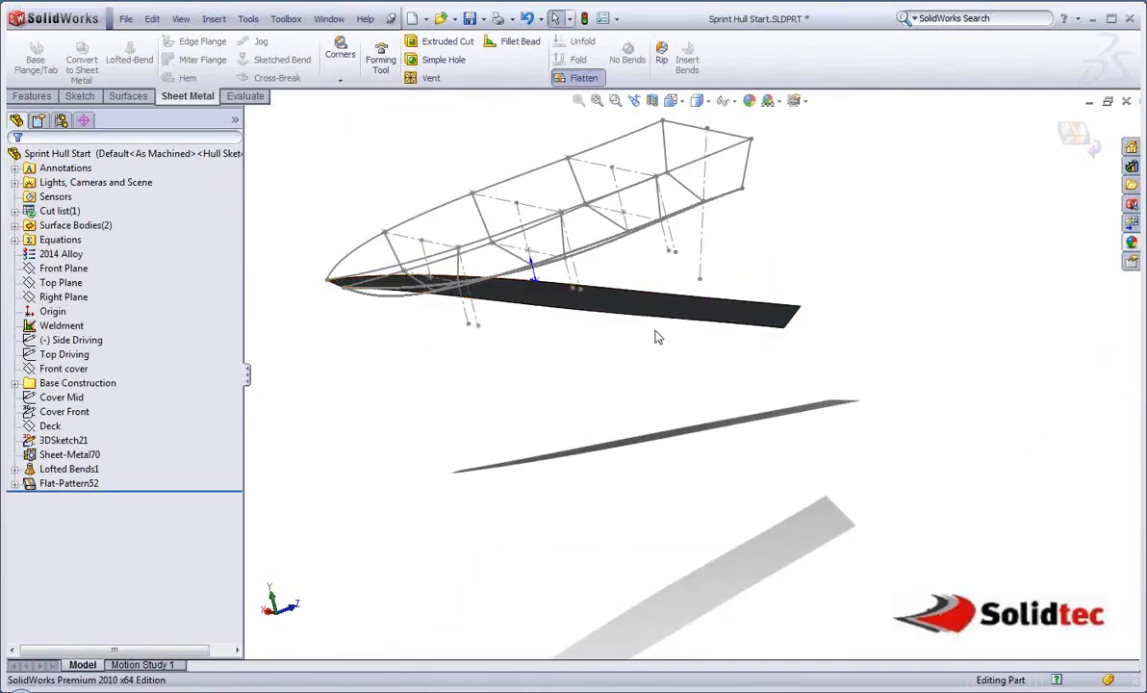
pyautogui.click(1071, 136)
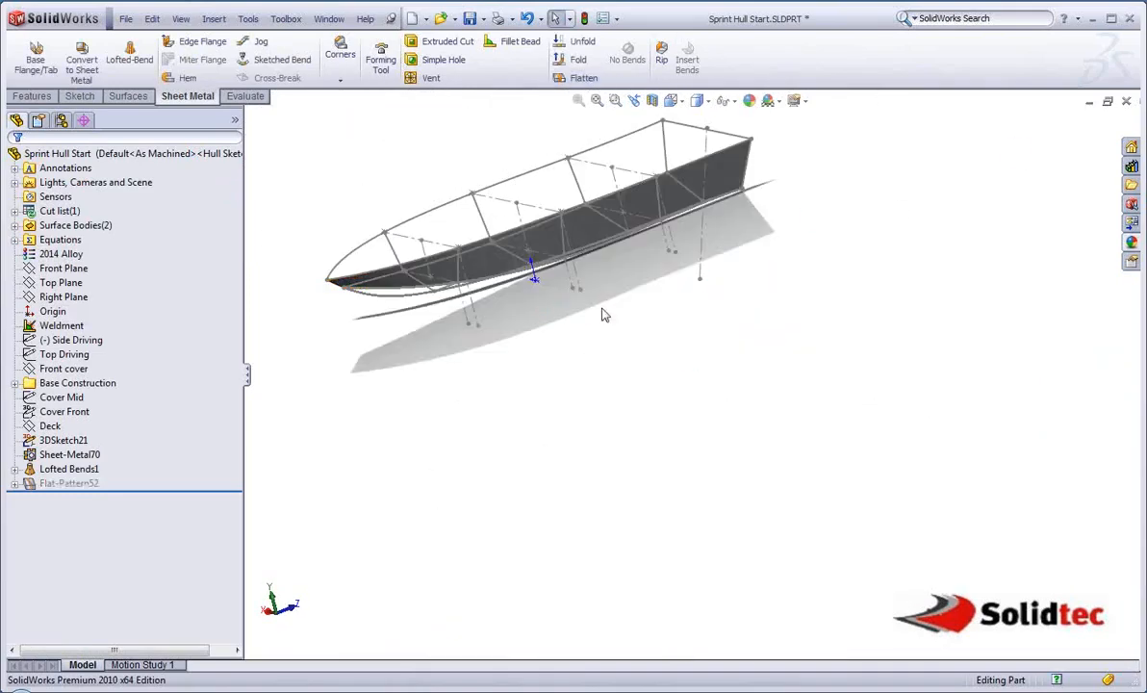
# Create a 3 mm lofted bend between the PSide Mid and PSide Bot curves as the hull's bottom panel
pyautogui.moveTo(532, 315); pyautogui.dragTo(478, 344, button='middle')
pyautogui.press('s')
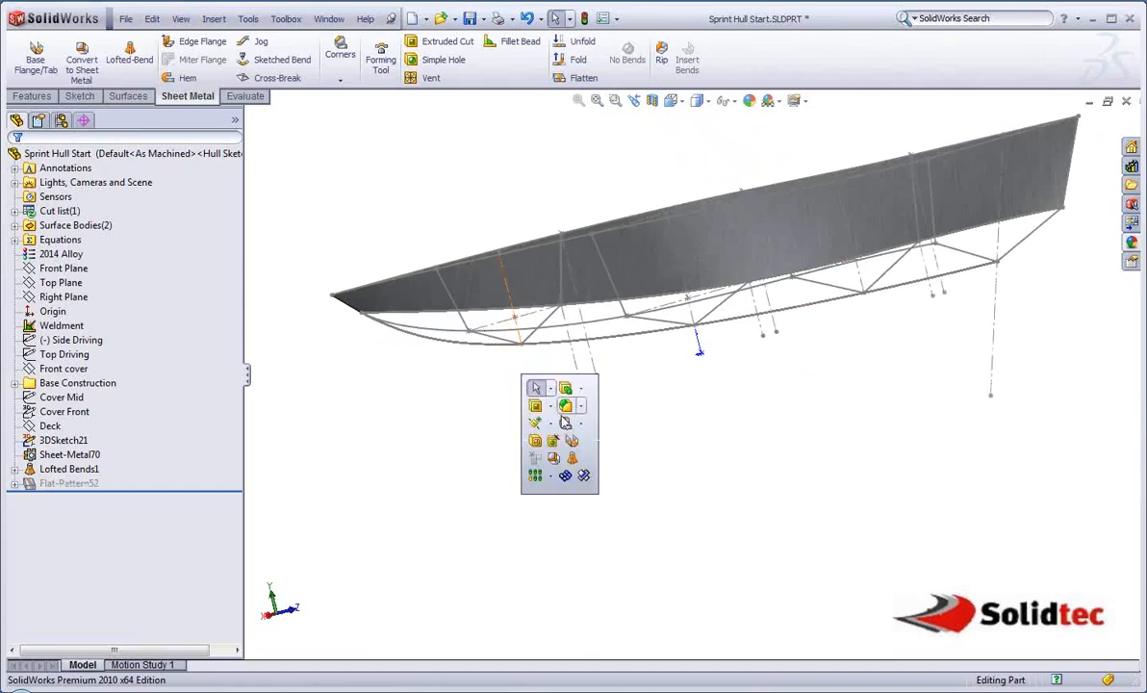
pyautogui.click(572, 458)
pyautogui.click(480, 309)
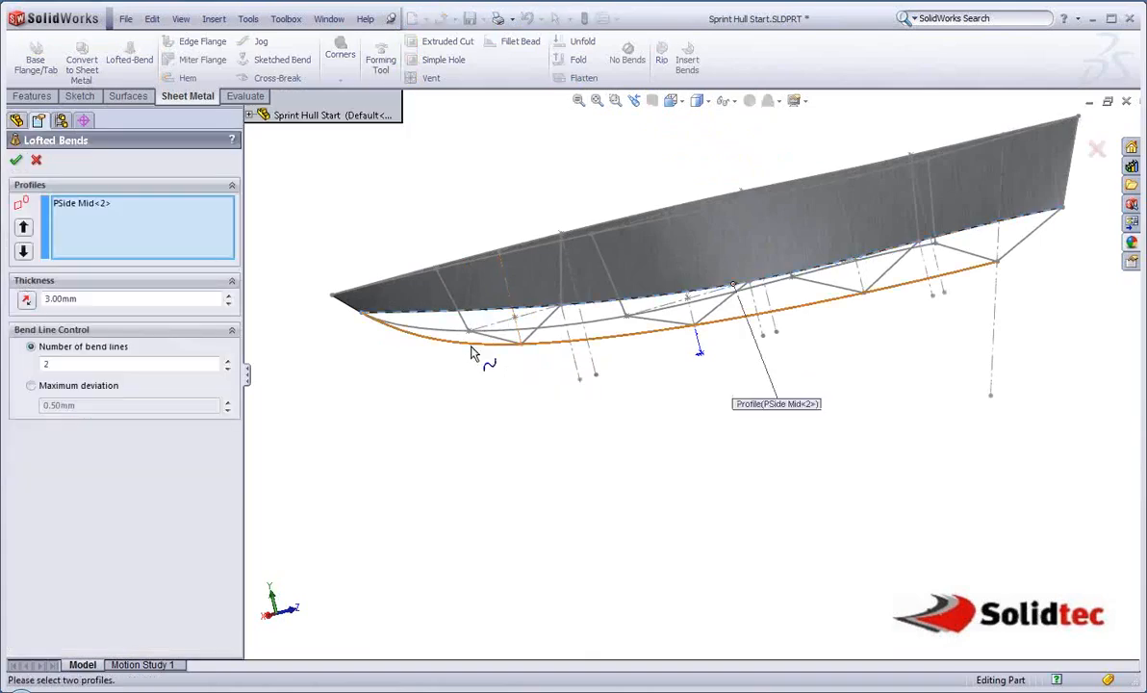
pyautogui.click(473, 345)
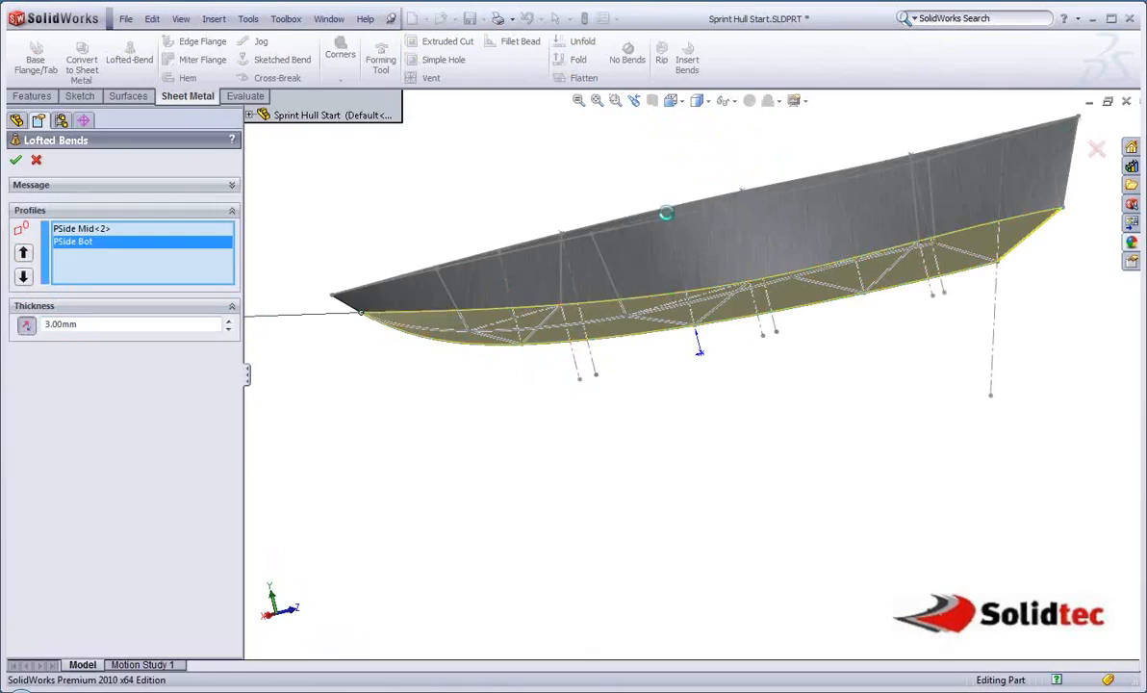
pyautogui.press('Return')
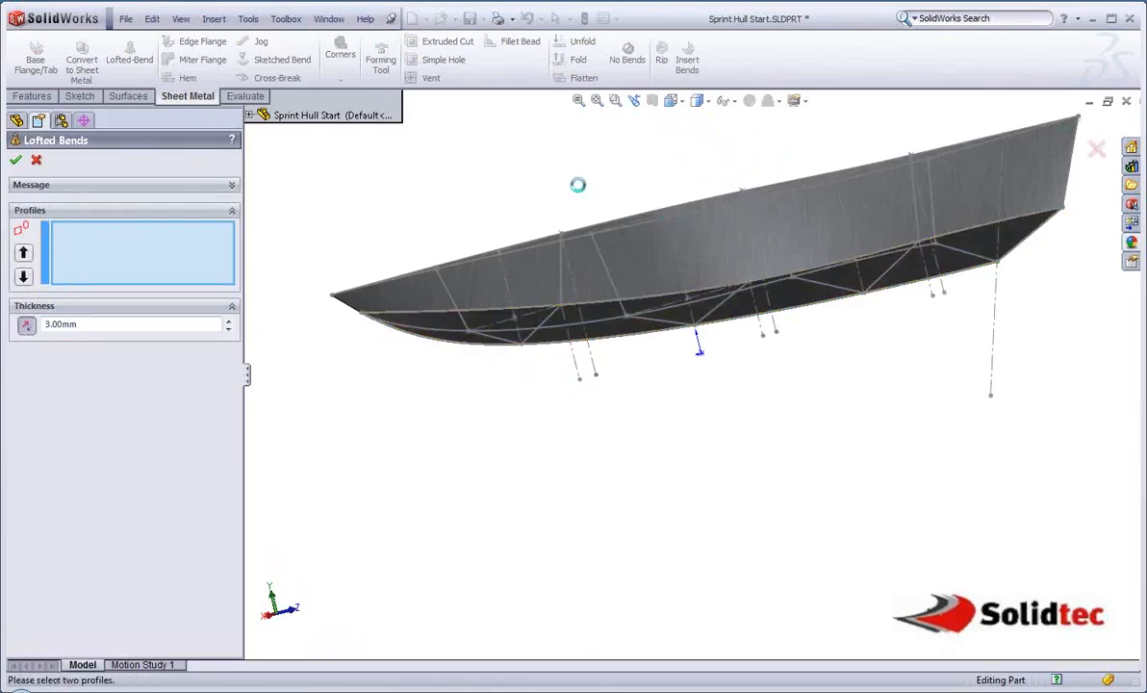
# Create a 6 mm base flange from the transom sketch at the stern, with Merge result turned off
pyautogui.moveTo(726, 241); pyautogui.dragTo(728, 320, button='middle')
pyautogui.press('s')
pyautogui.click(753, 386)
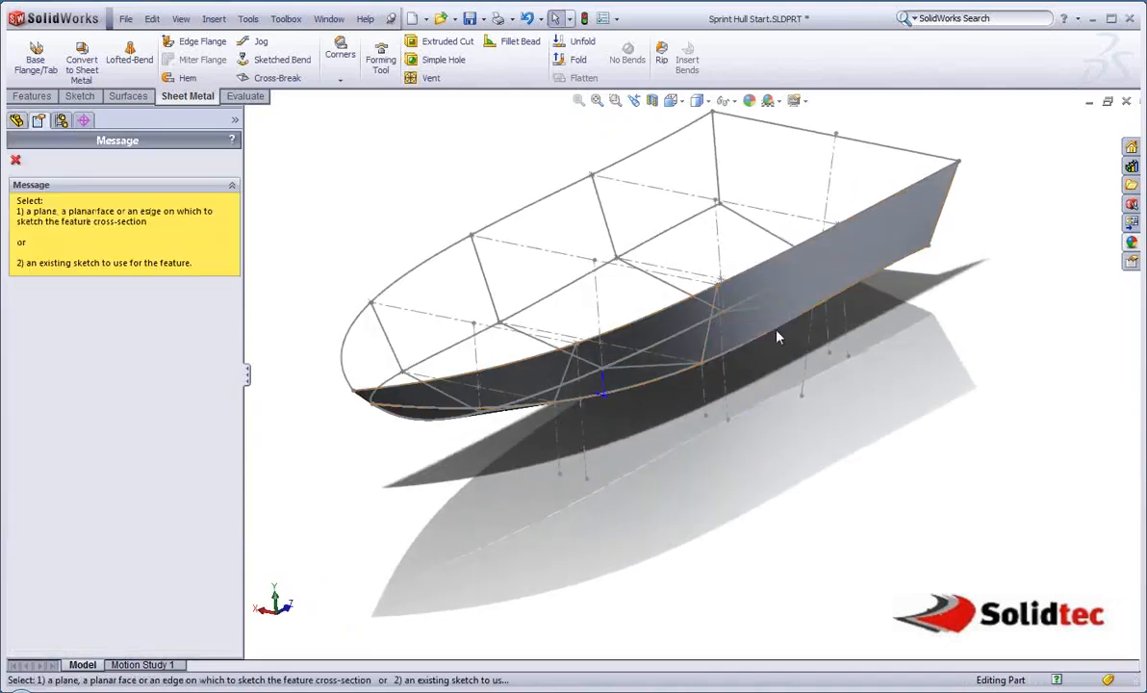
pyautogui.click(784, 135)
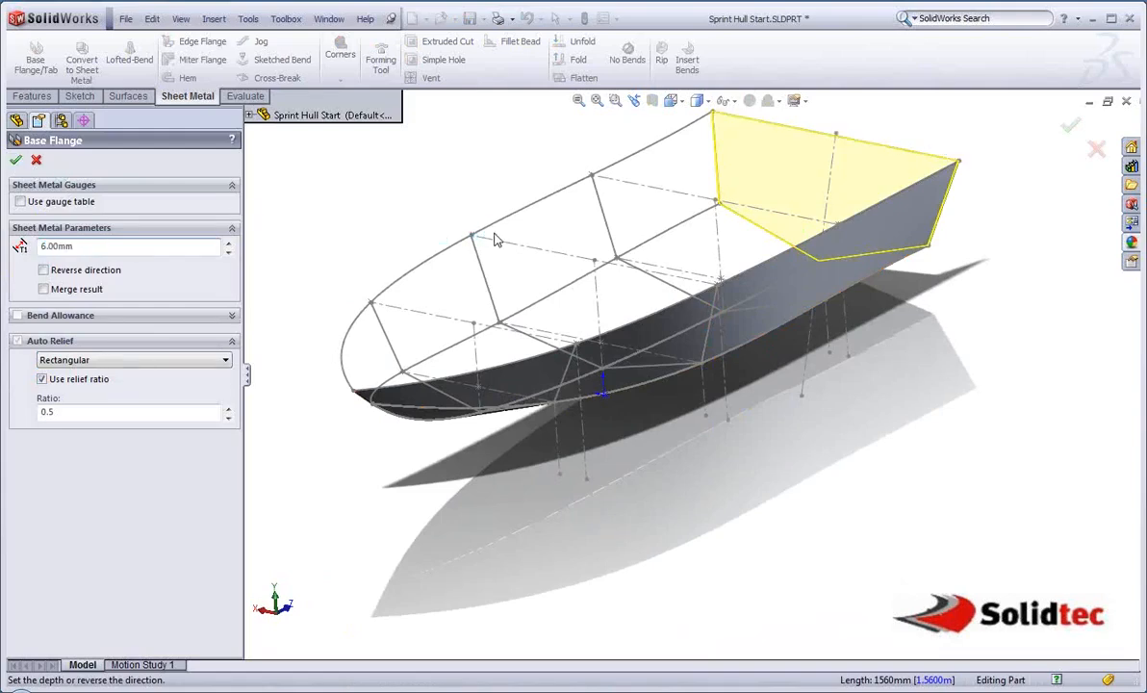
pyautogui.press('Return')
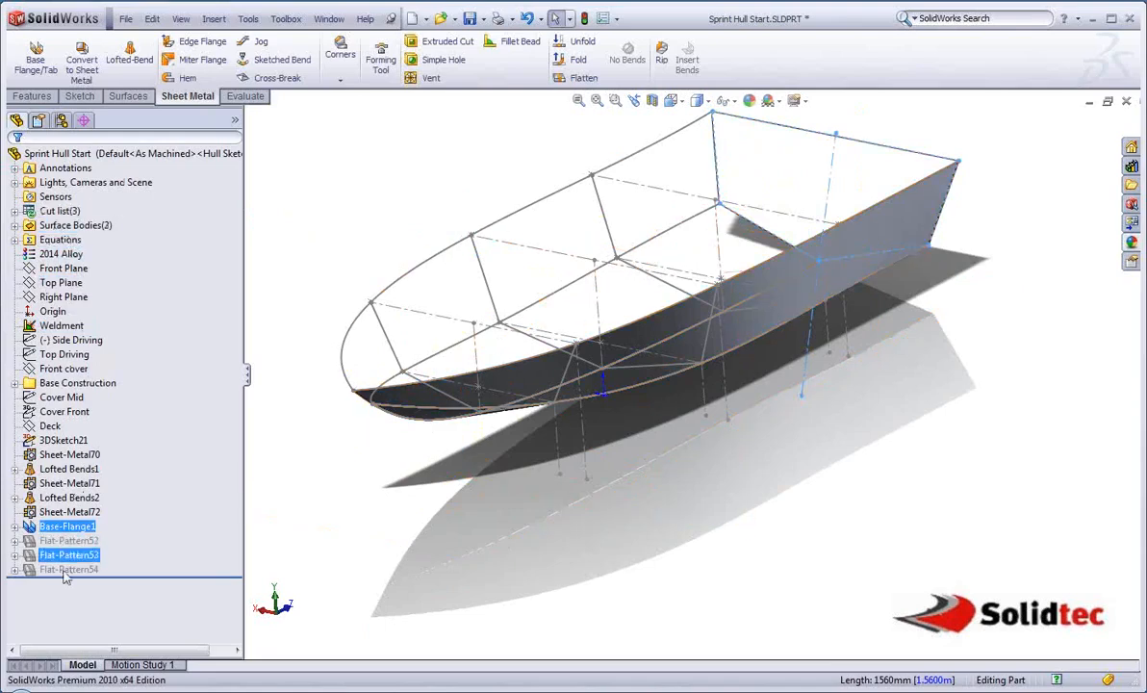
# In a new 3D sketch, draw connected lines along the near-side upper edge from a point forward of the middle frame to the transom corner
pyautogui.moveTo(587, 424); pyautogui.dragTo(486, 222, button='middle')
pyautogui.click(489, 221)
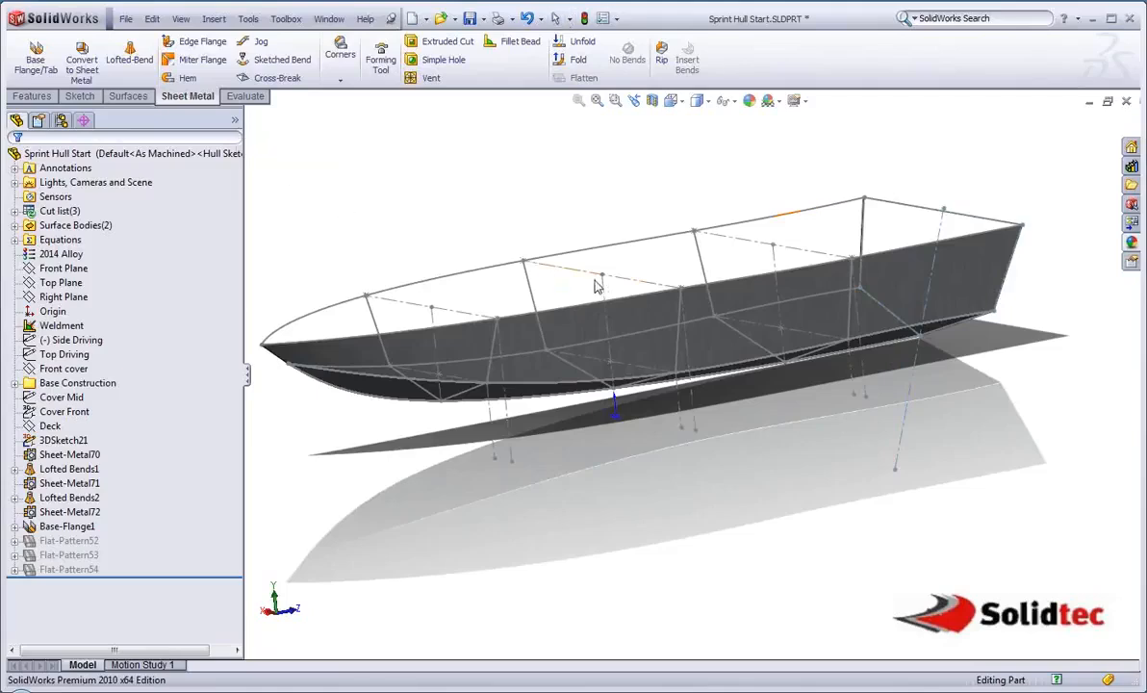
pyautogui.moveTo(525, 270); pyautogui.dragTo(654, 318, button='middle')
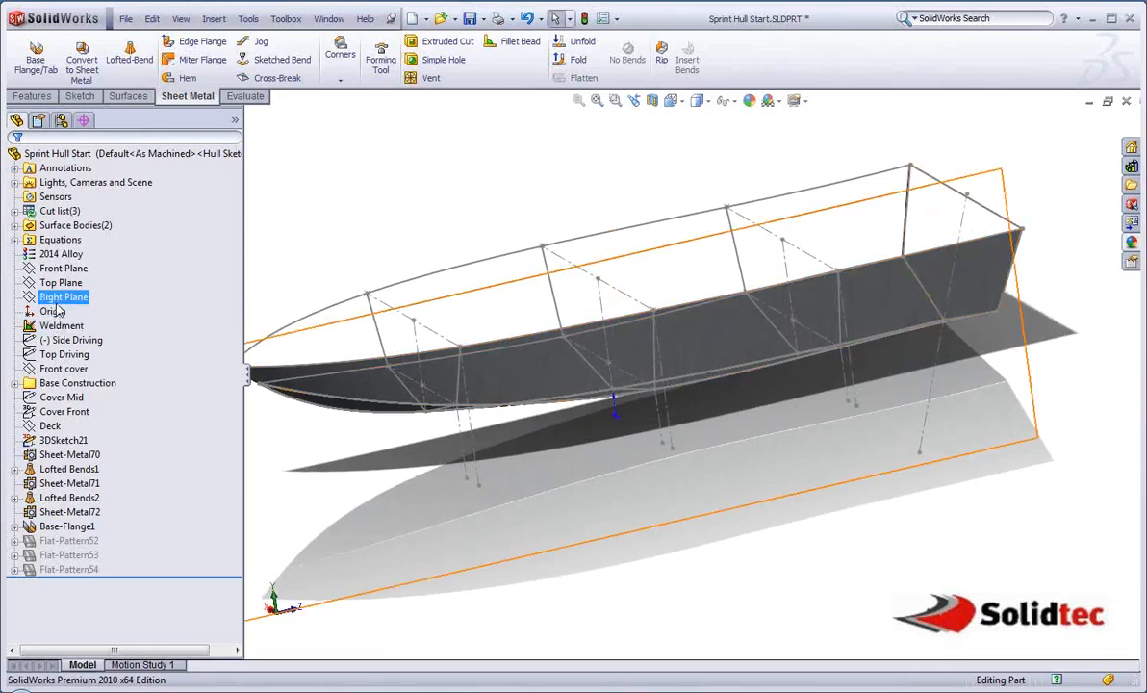
pyautogui.press('s')
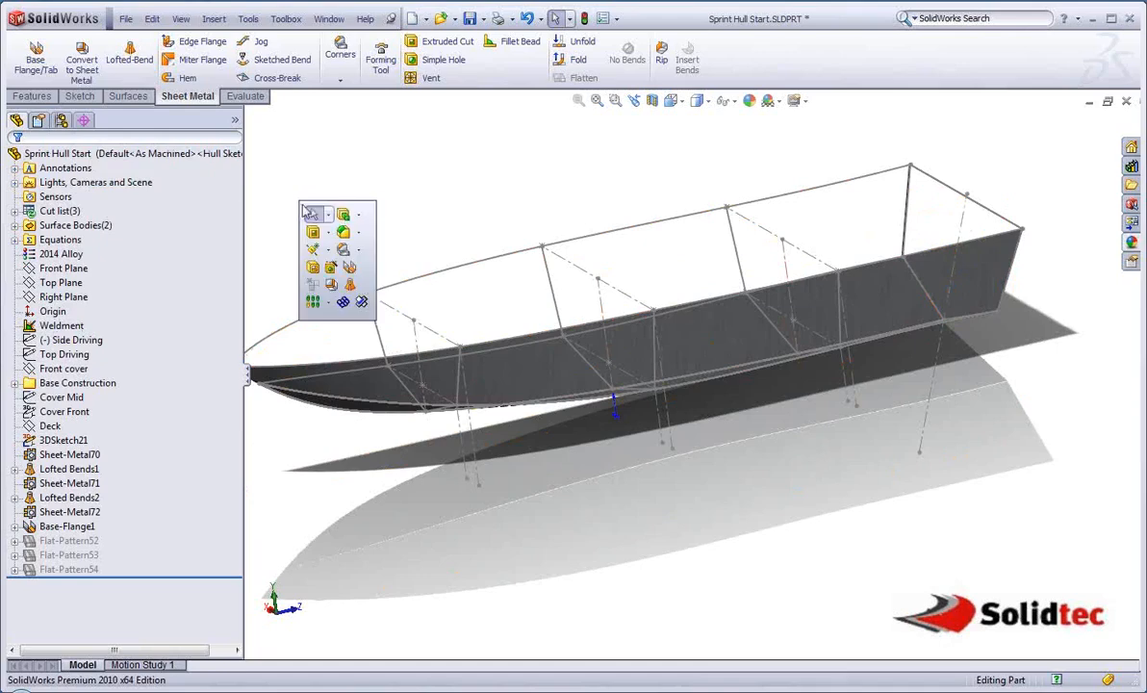
pyautogui.click(79, 96)
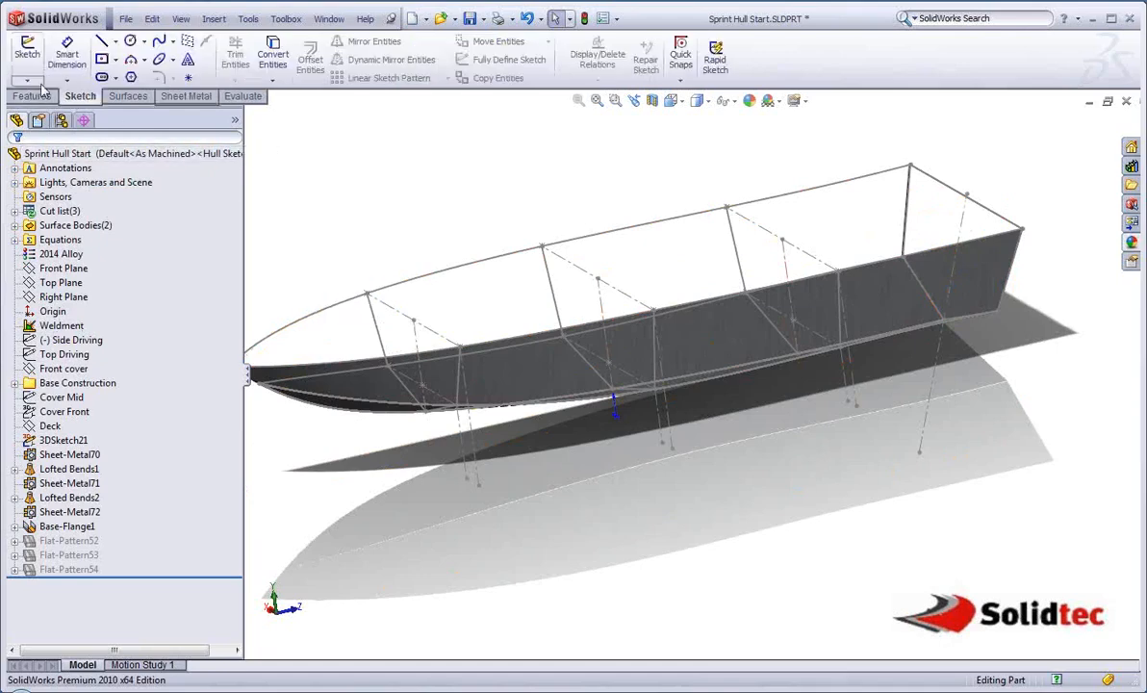
pyautogui.click(27, 69)
pyautogui.click(33, 110)
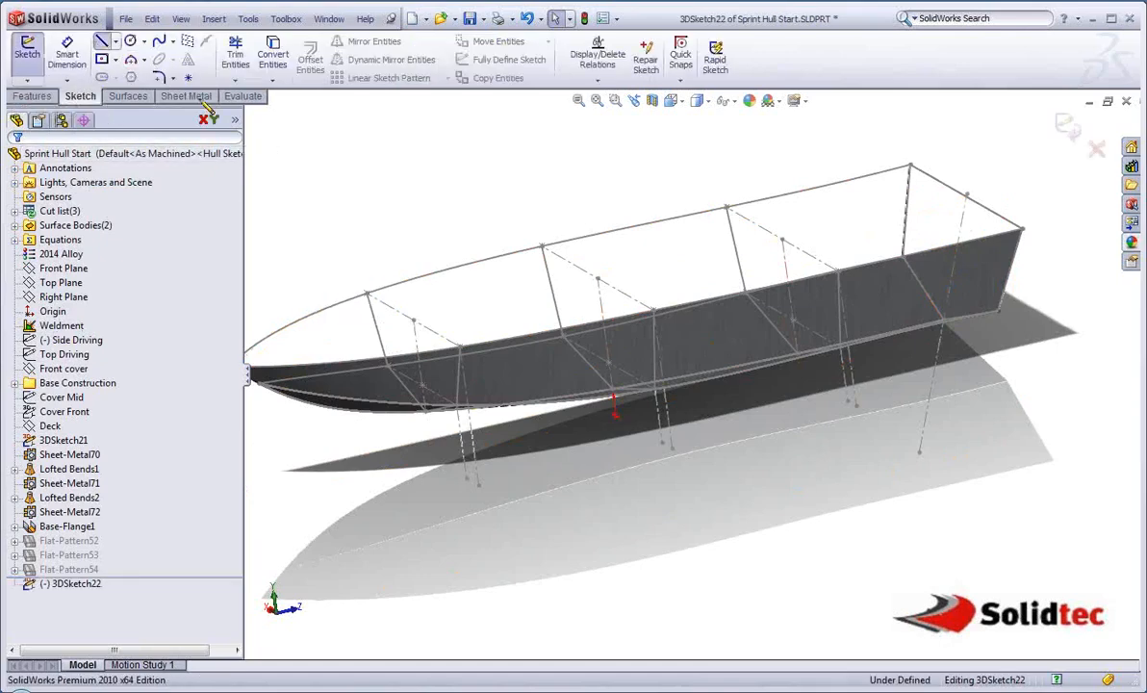
pyautogui.press('l')
pyautogui.scroll(5, 664, 349)
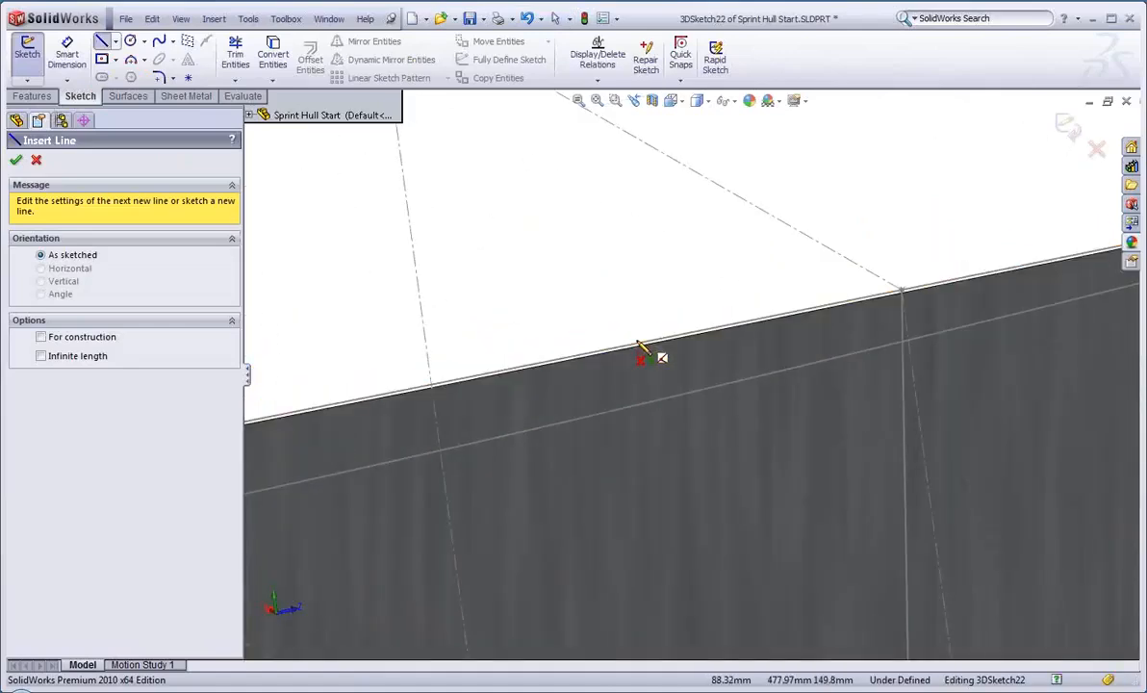
pyautogui.click(639, 343)
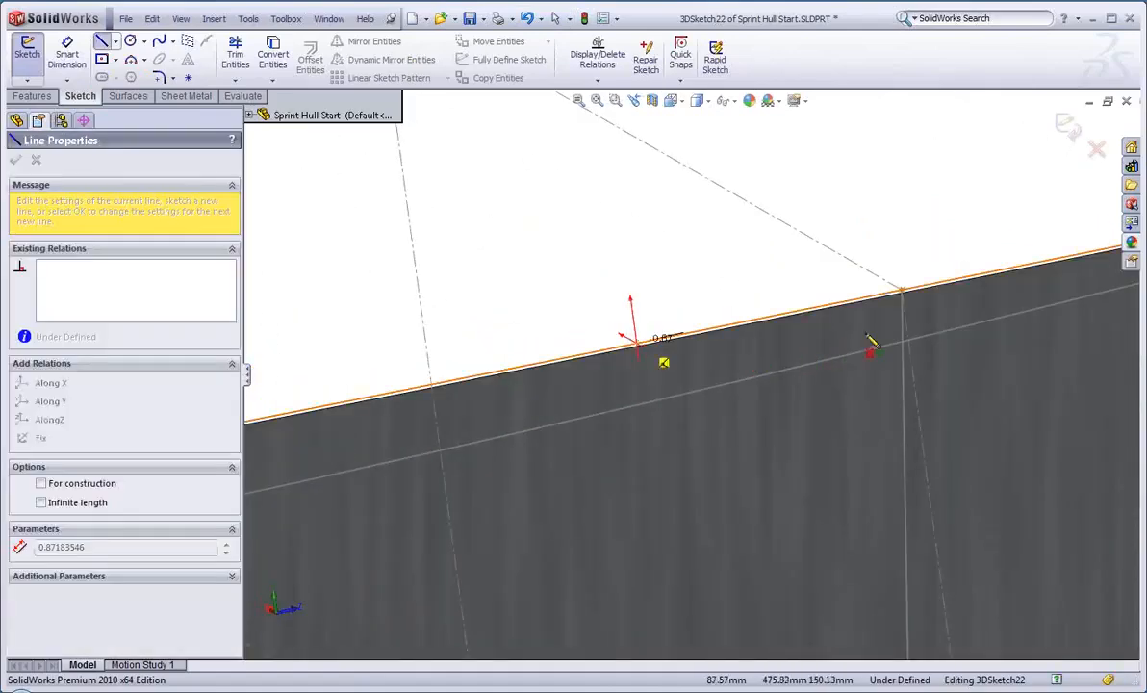
pyautogui.click(902, 289)
pyautogui.scroll(-3, 900, 306)
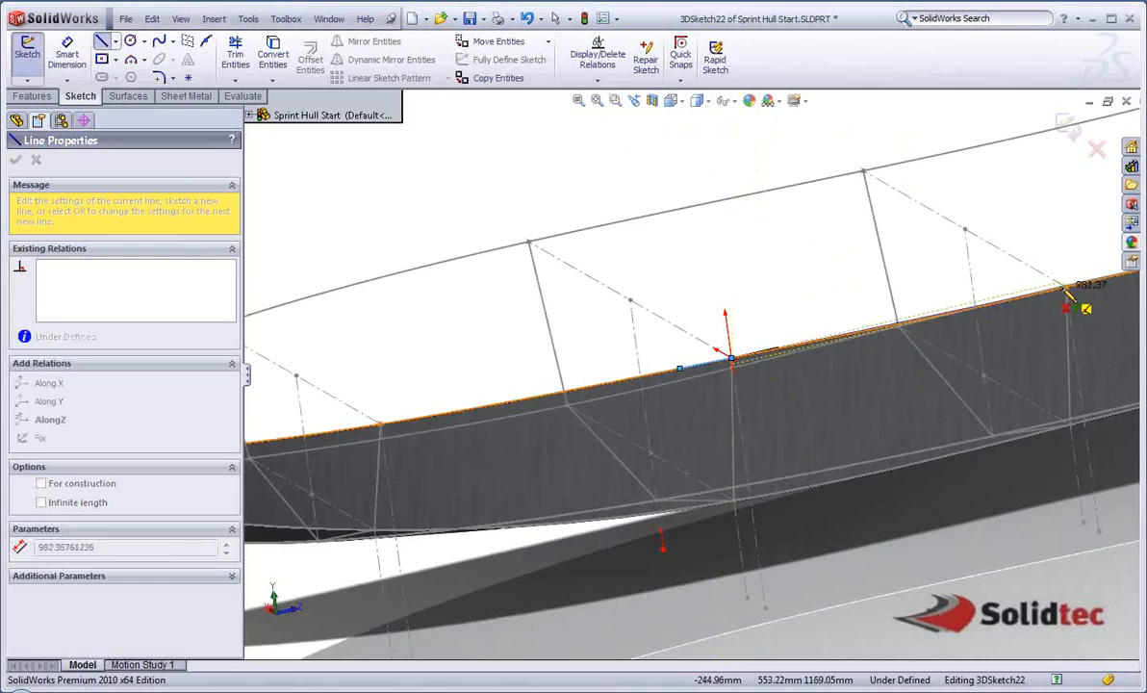
pyautogui.scroll(-5, 1066, 289)
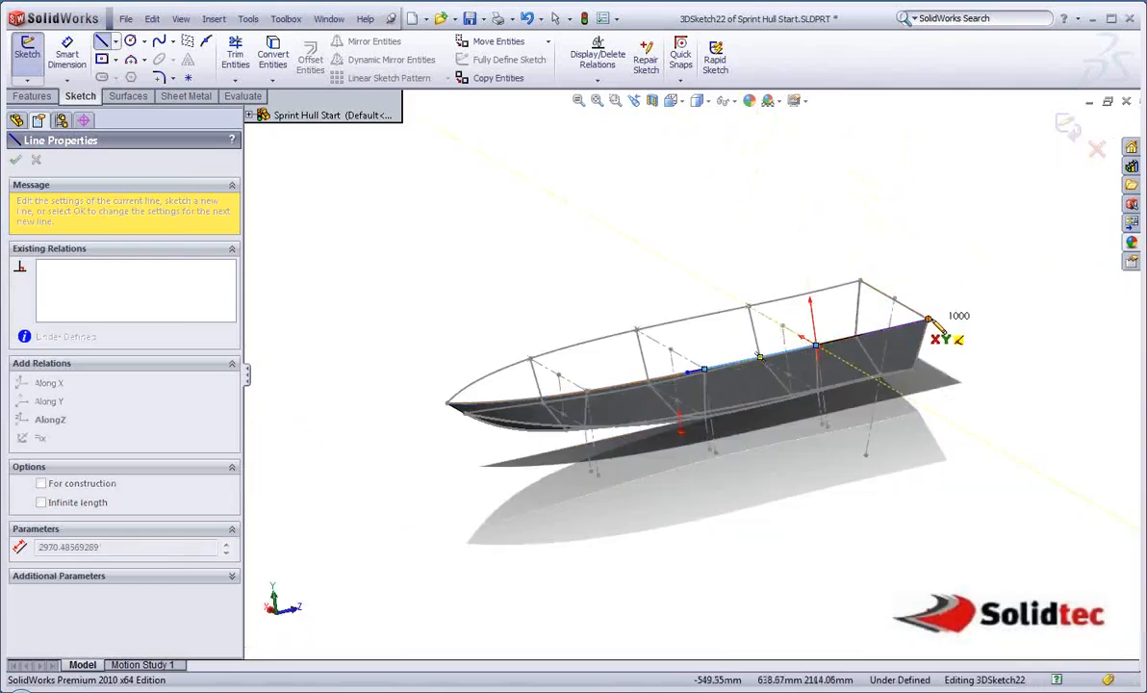
pyautogui.click(928, 320)
# Continue the lines across the transom top and forward through the far-side frame points, finishing with a short free-ended segment
pyautogui.click(859, 279)
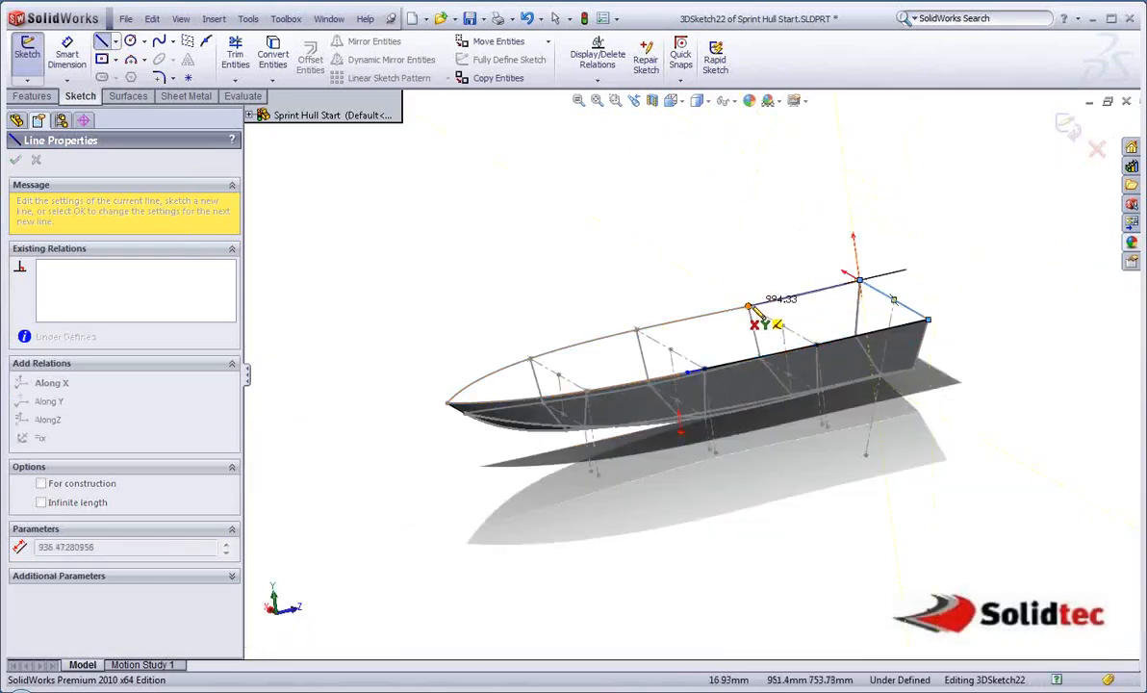
pyautogui.click(748, 306)
pyautogui.click(635, 330)
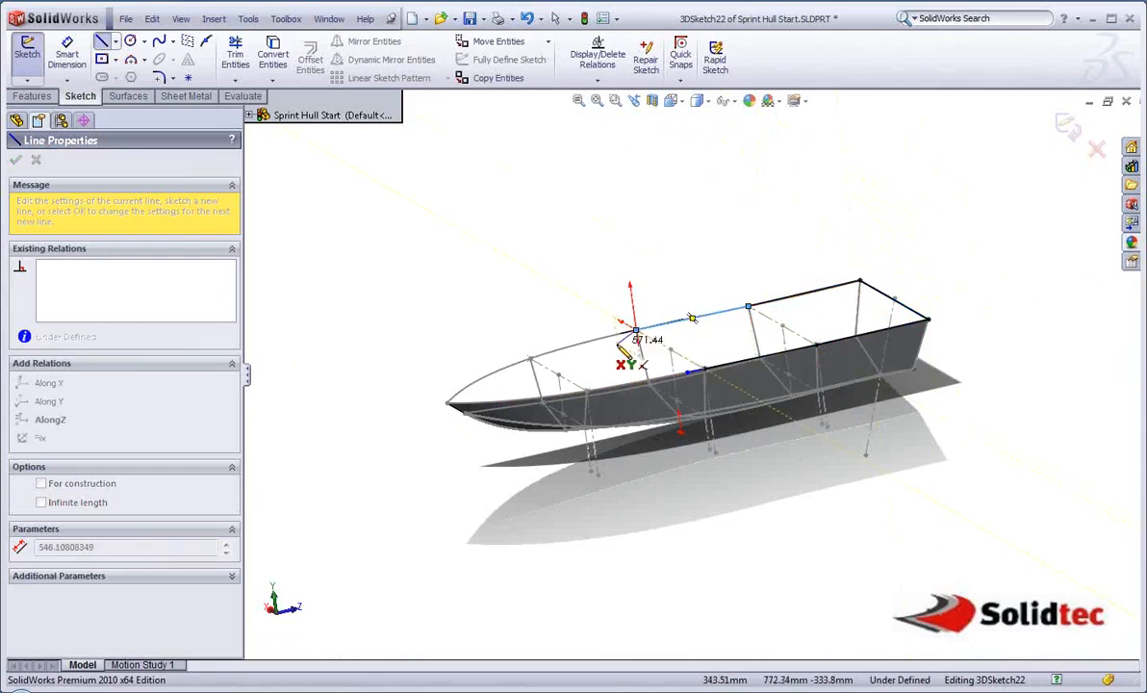
pyautogui.scroll(5, 619, 359)
pyautogui.doubleClick(622, 344)
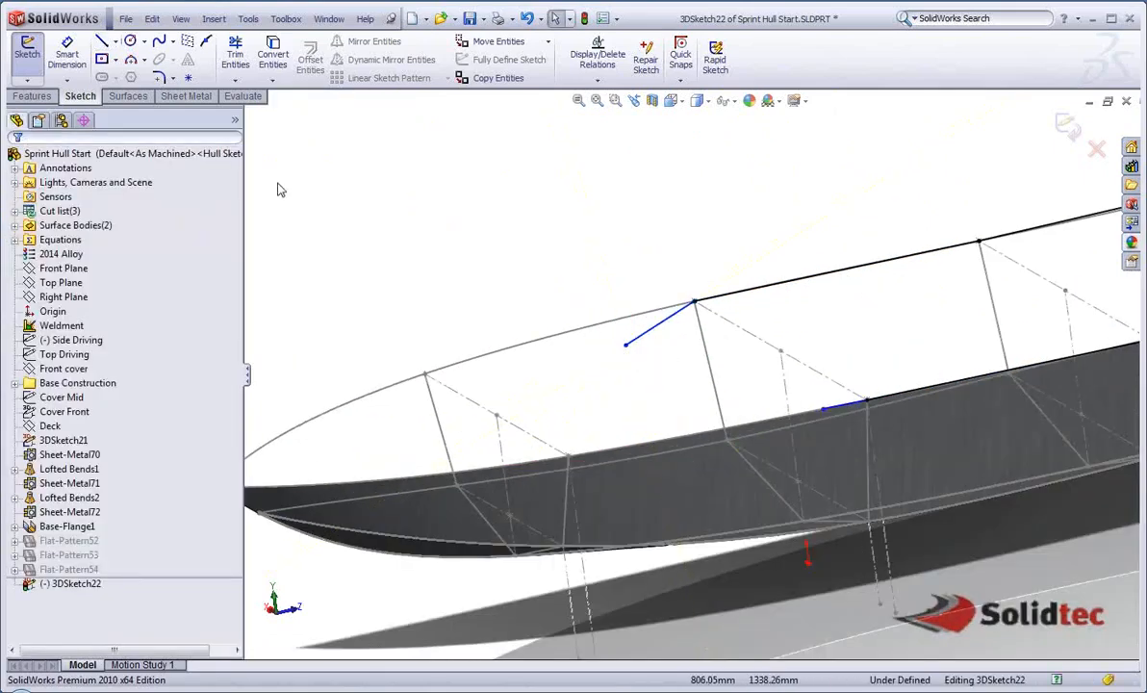
# Make the two free forward endpoints of the line chain symmetric about the Right Plane
pyautogui.click(65, 269)
pyautogui.click(64, 296)
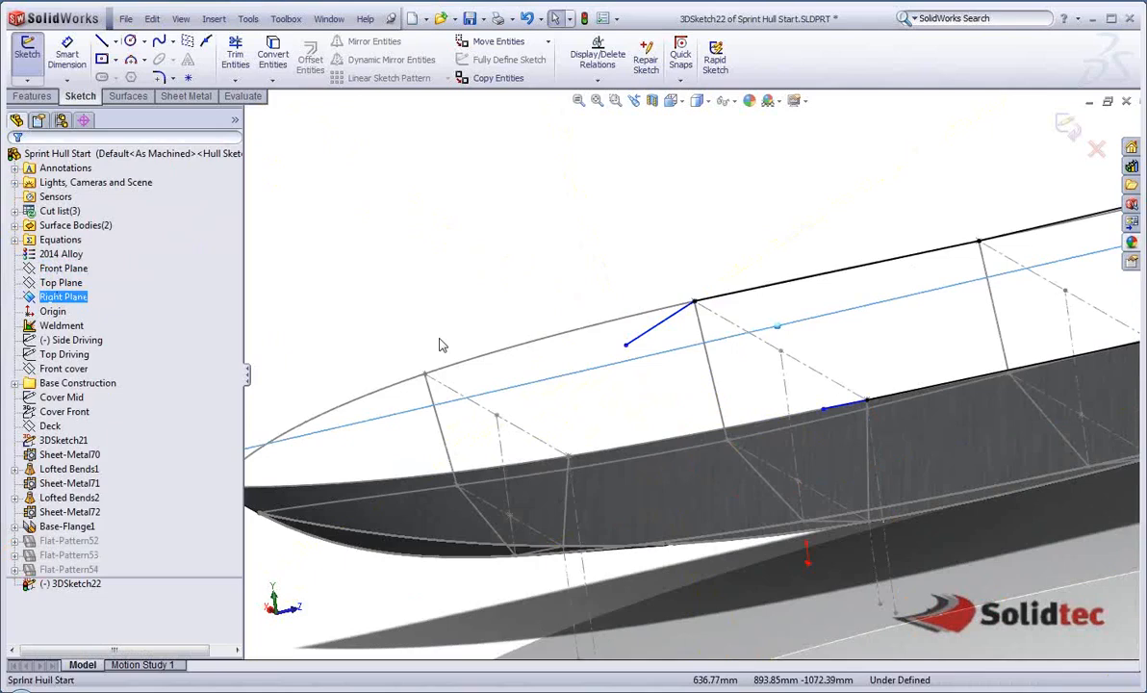
pyautogui.keyDown('ctrl'); pyautogui.click(626, 346); pyautogui.keyUp('ctrl')
pyautogui.keyDown('ctrl'); pyautogui.click(820, 413); pyautogui.keyUp('ctrl')
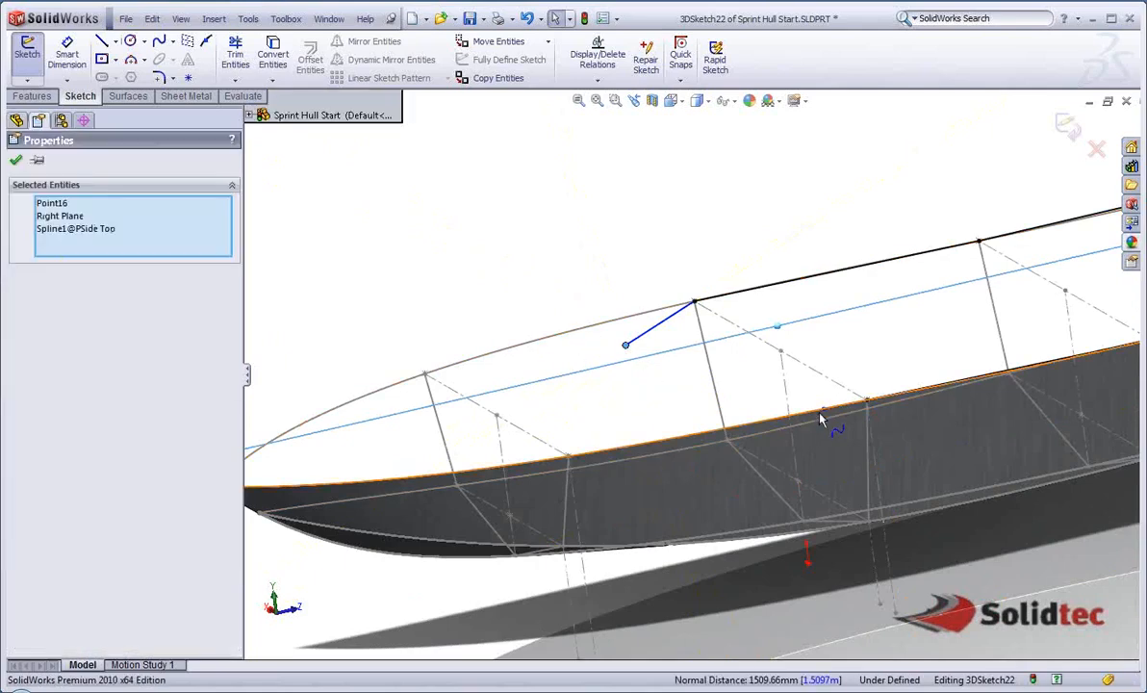
pyautogui.keyDown('ctrl'); pyautogui.click(822, 414); pyautogui.keyUp('ctrl')
pyautogui.keyDown('ctrl'); pyautogui.click(824, 412); pyautogui.keyUp('ctrl')
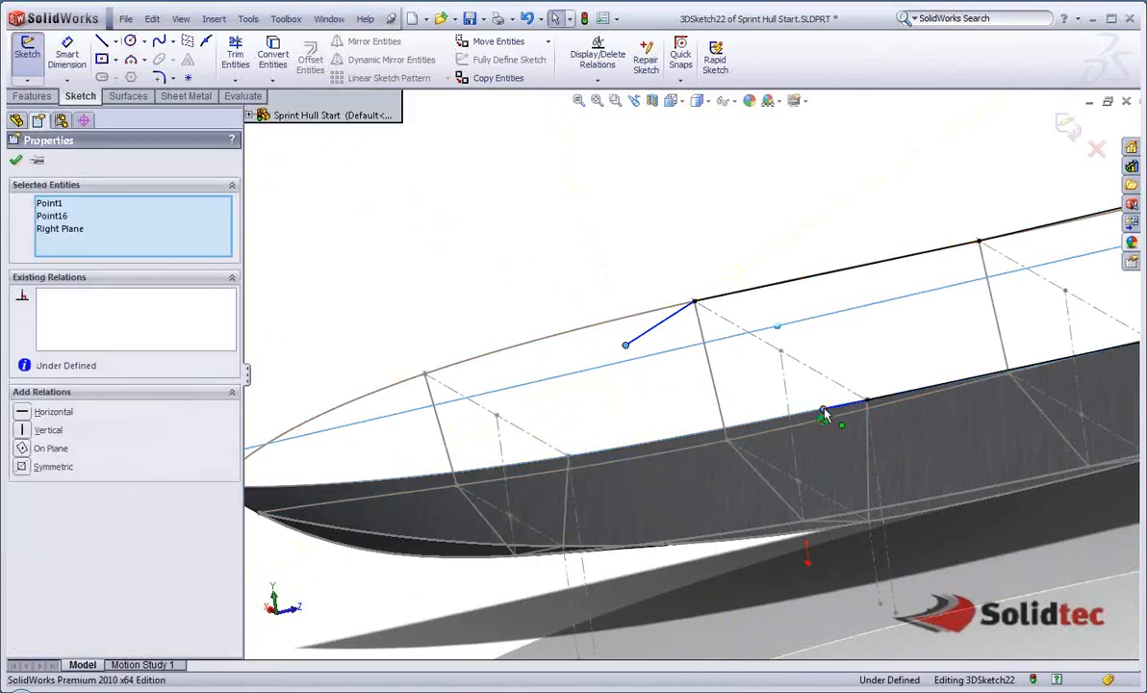
pyautogui.click(938, 354)
pyautogui.click(746, 250)
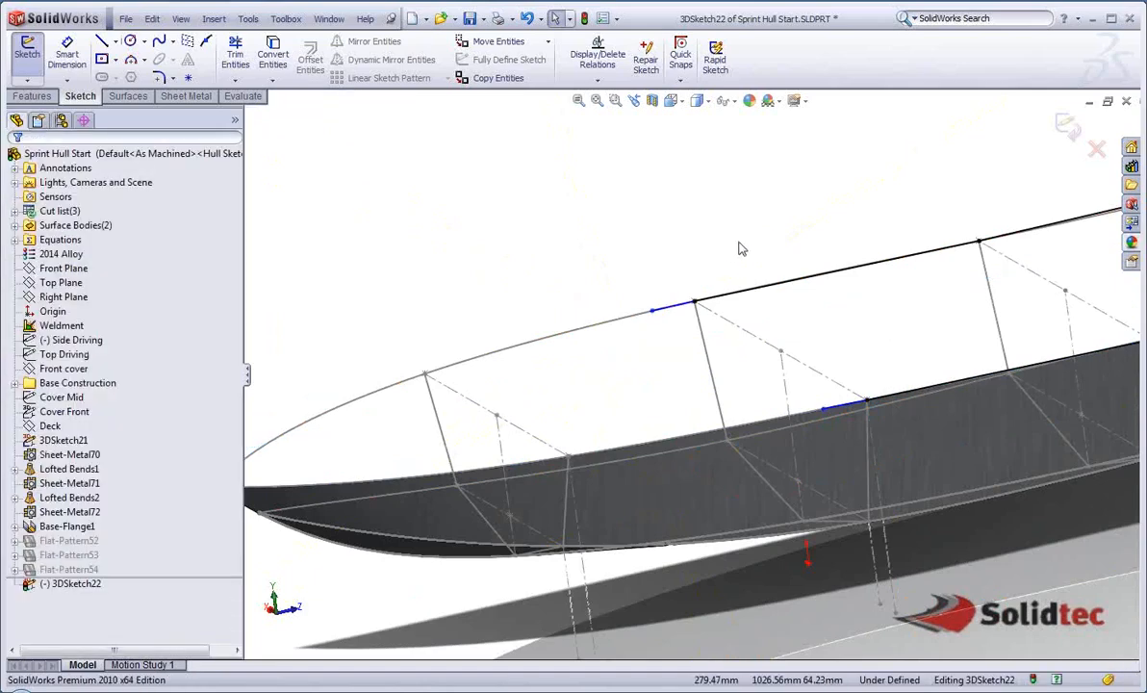
# Dimension the far-side free endpoint 160 mm from the Front cover plane, and finish the 3D sketch
pyautogui.scroll(2, 731, 253)
pyautogui.press('s')
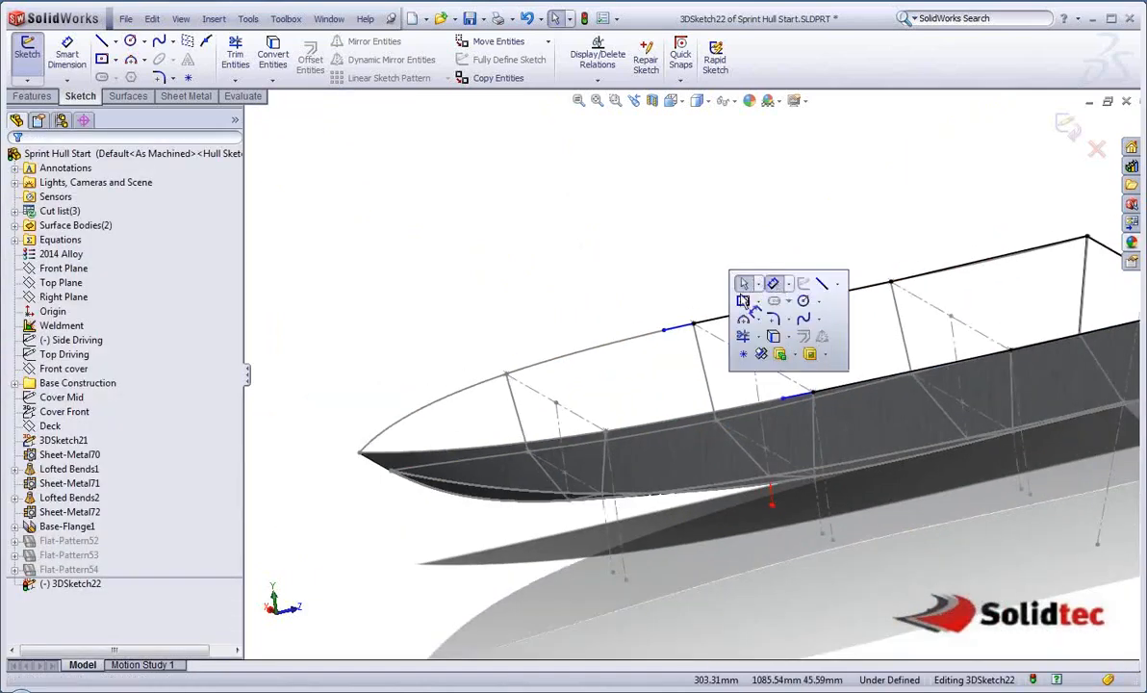
pyautogui.click(773, 283)
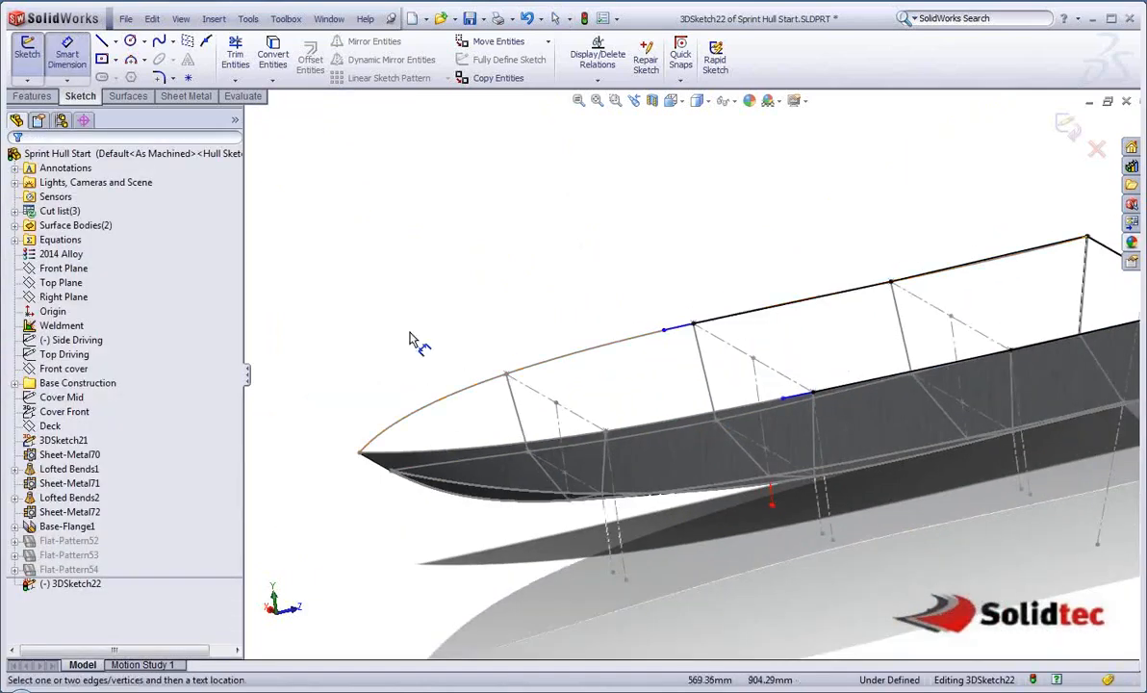
pyautogui.click(63, 369)
pyautogui.click(664, 331)
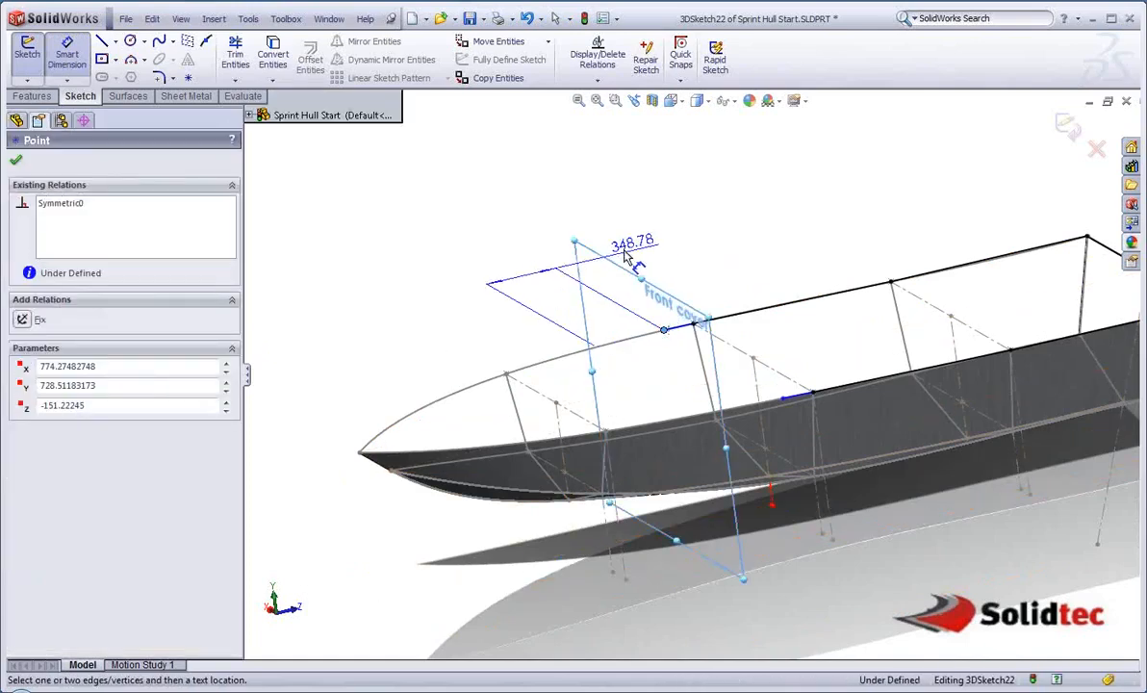
pyautogui.click(486, 248)
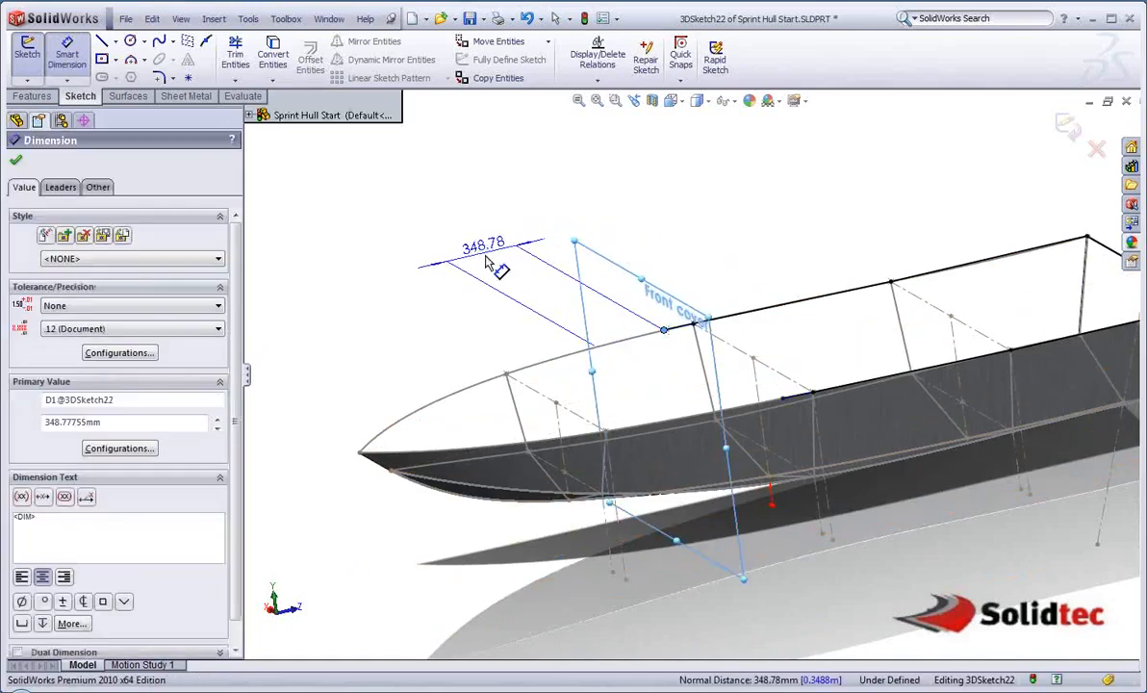
pyautogui.press('Return')
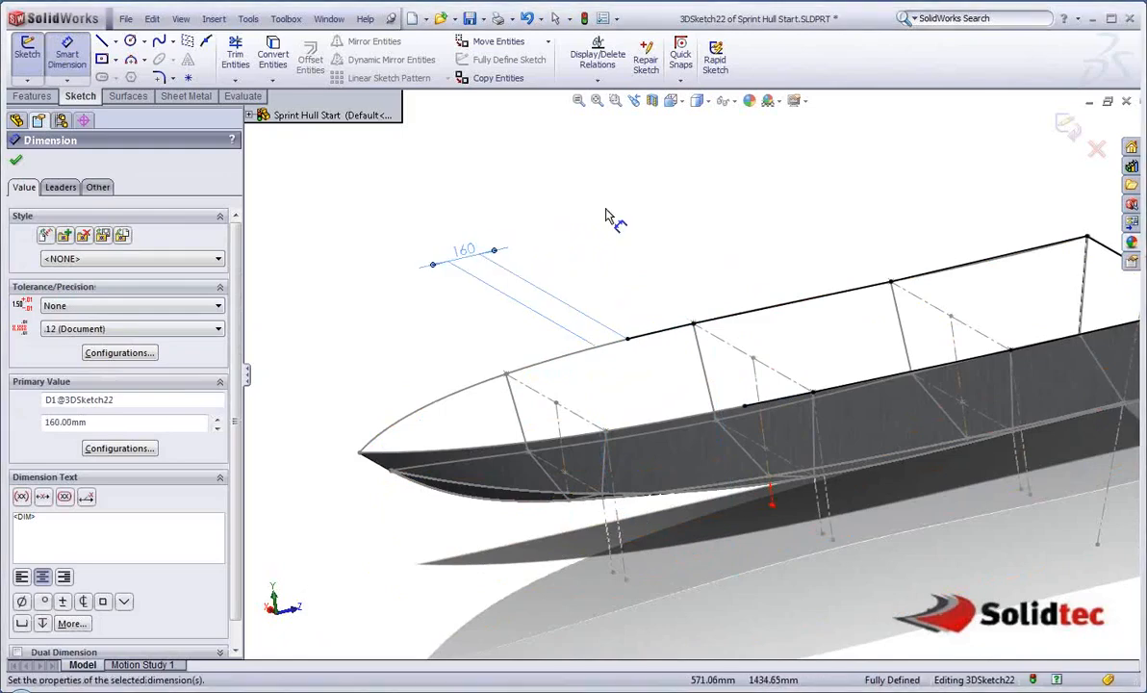
pyautogui.click(1068, 132)
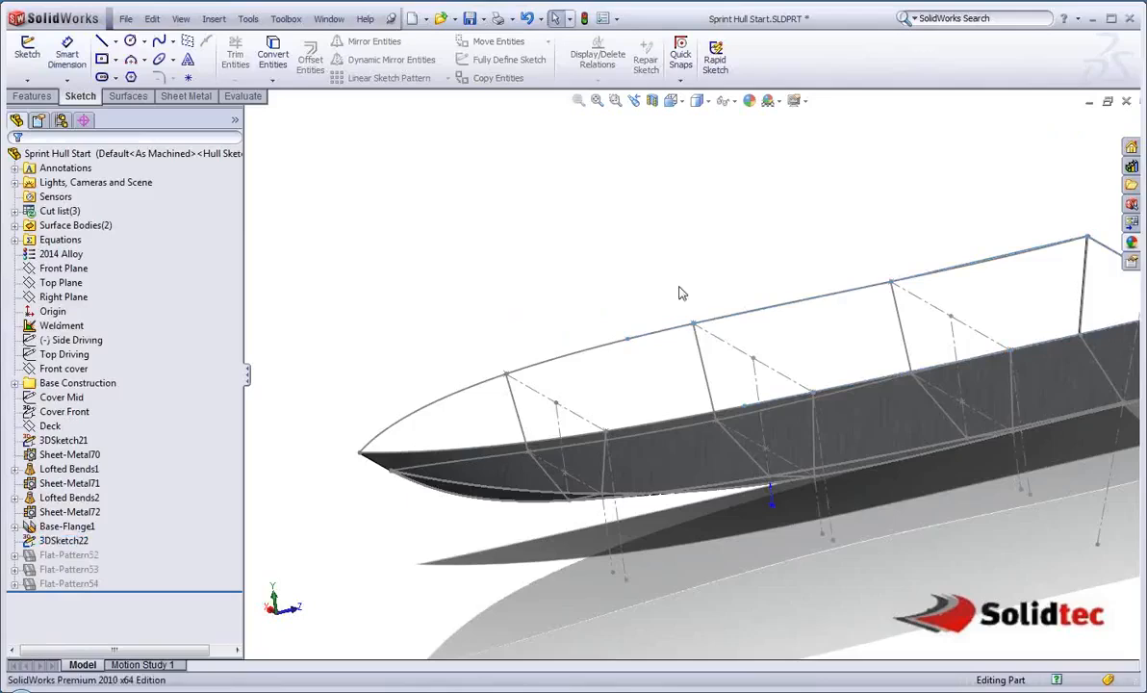
# Hide 3DSketch21 and the overlapping upper edge curve, and start a structural member along the lines of 3DSketch22
pyautogui.rightClick(614, 349)
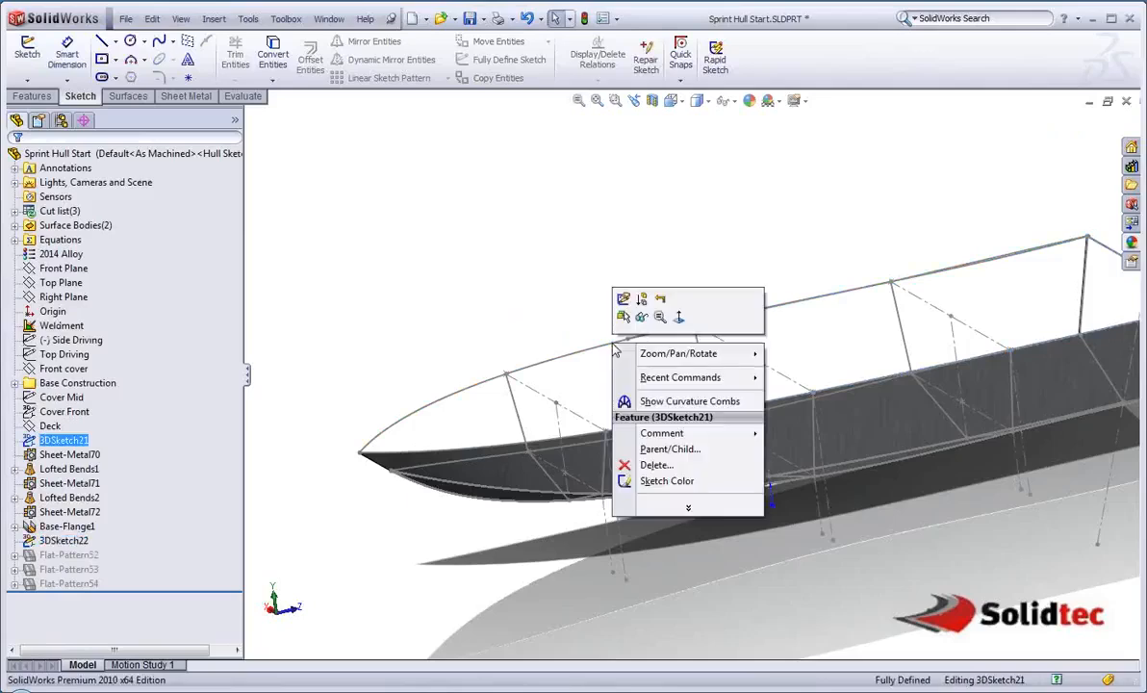
pyautogui.click(621, 317)
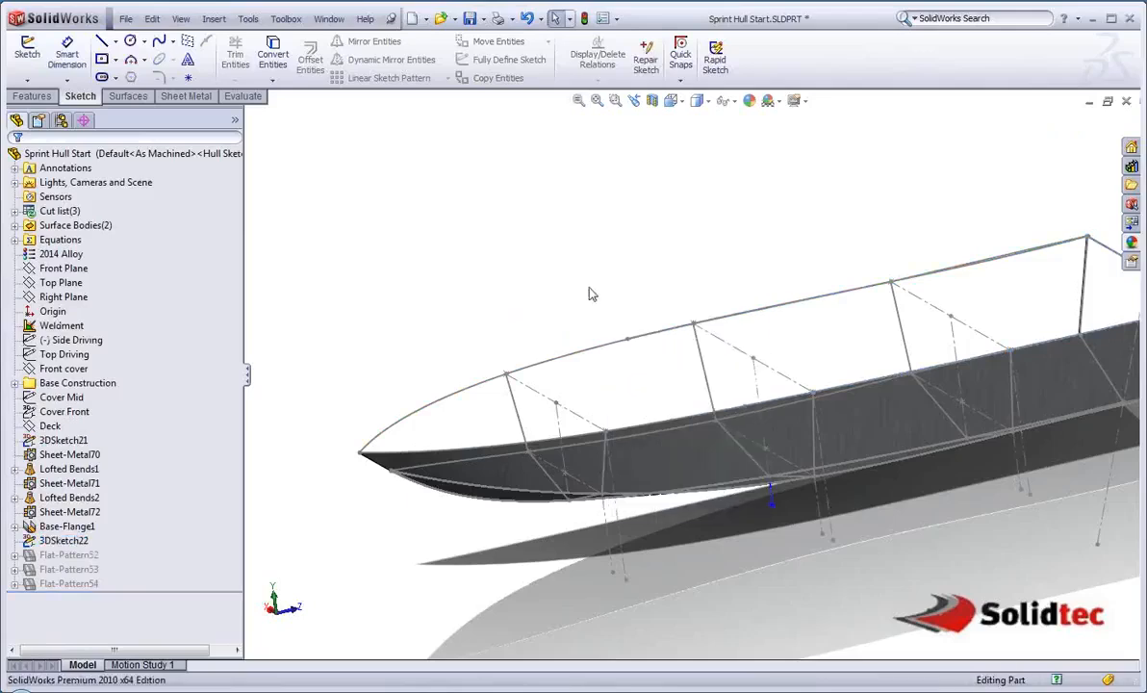
pyautogui.rightClick(655, 344)
pyautogui.click(687, 340)
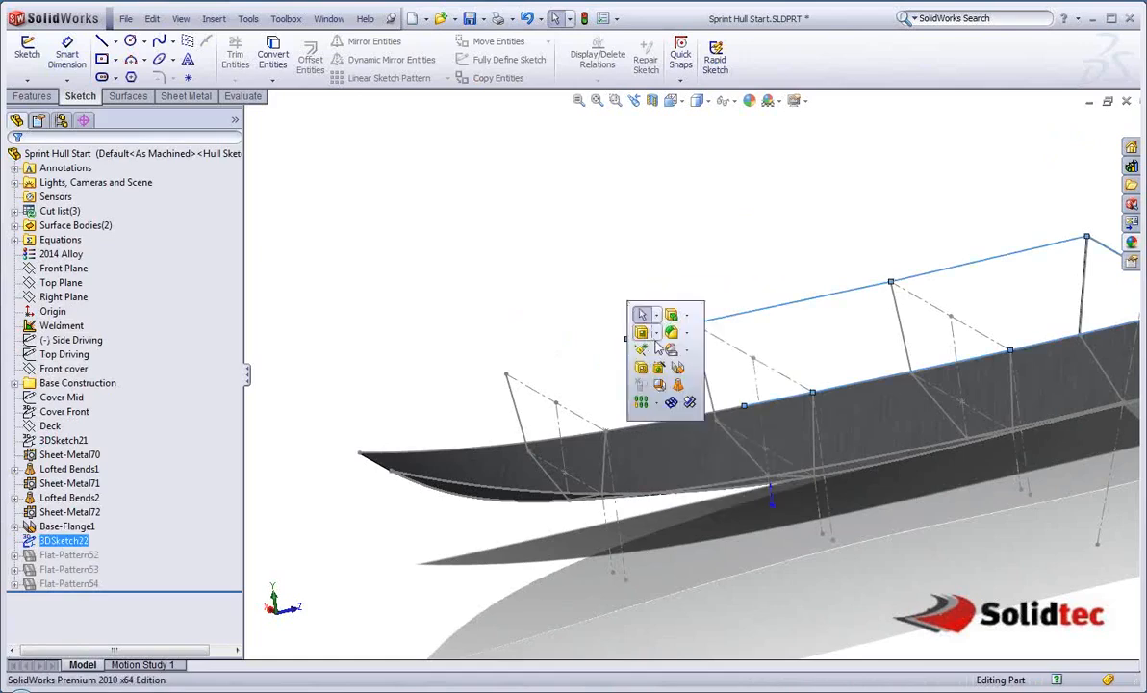
pyautogui.click(658, 369)
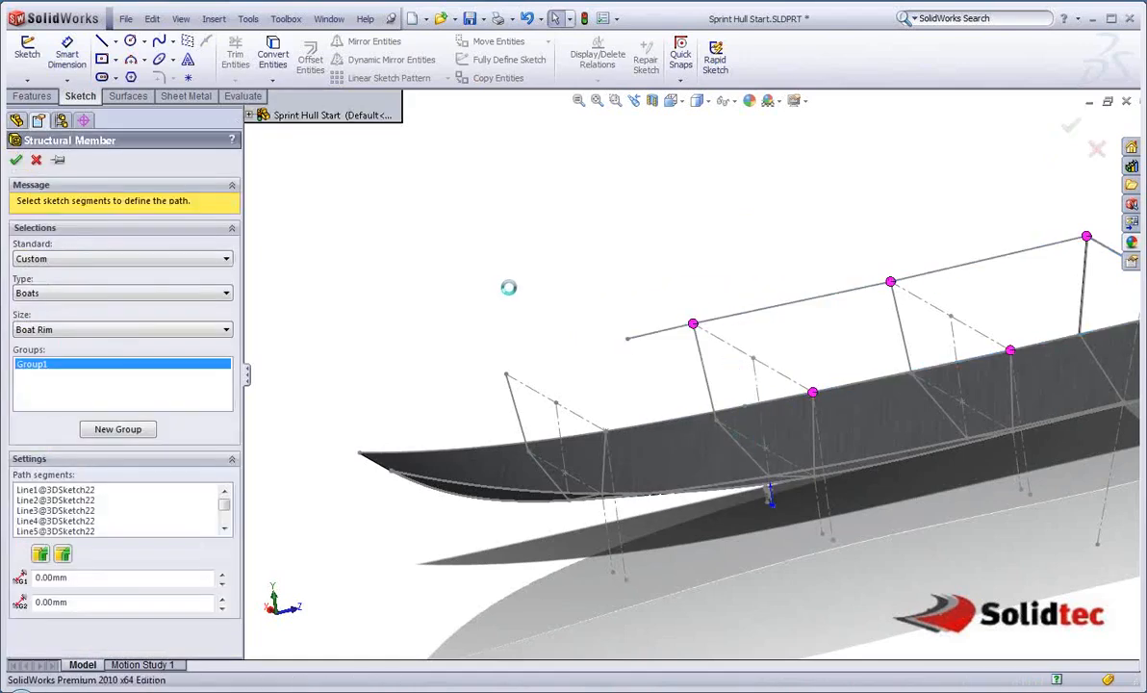
# Try the BHP standard, EA - 300 PLUS type, 200x200x26 EA profile on the structural member and inspect its preview
pyautogui.click(110, 260)
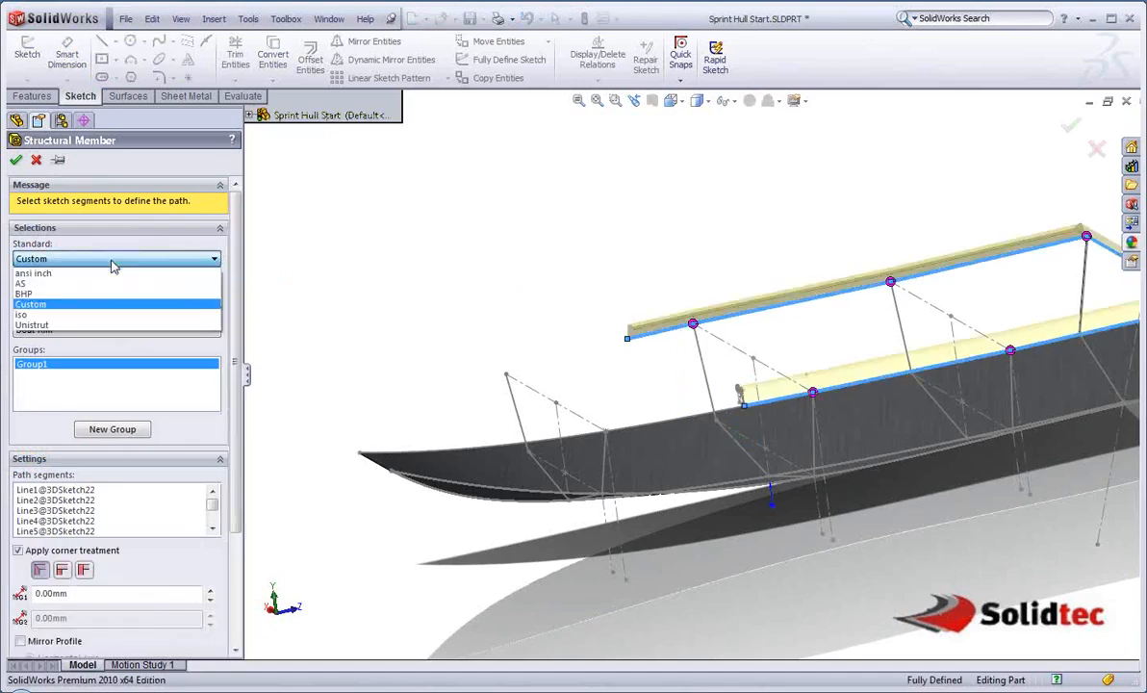
pyautogui.click(38, 293)
pyautogui.click(58, 294)
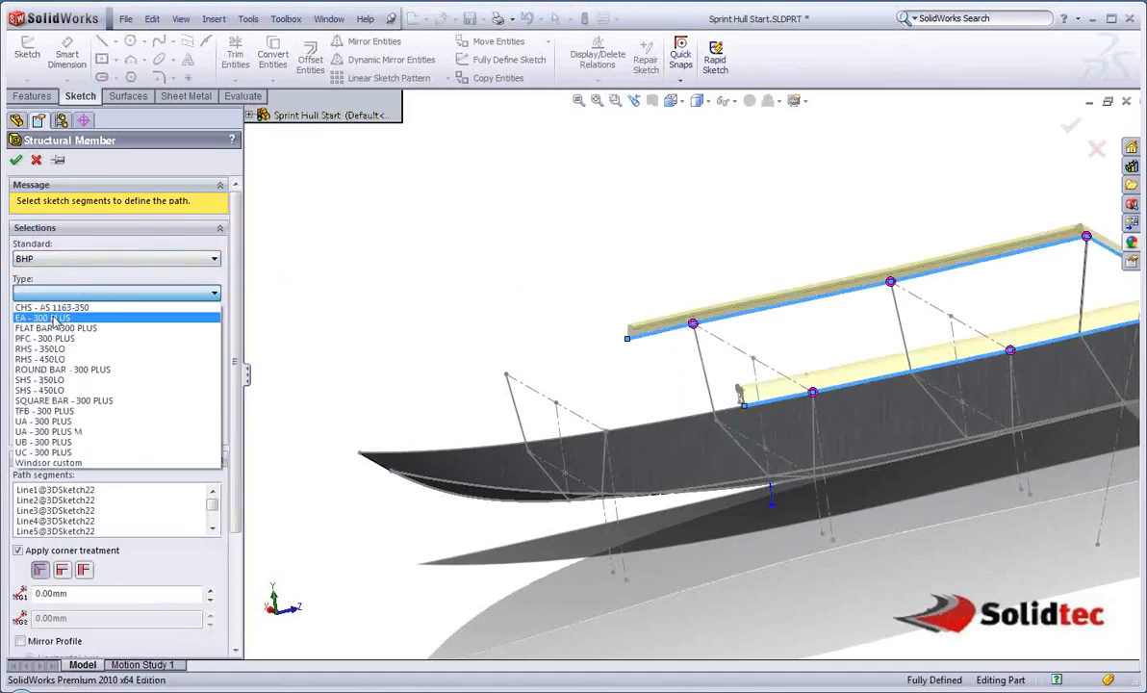
pyautogui.click(44, 317)
pyautogui.click(116, 330)
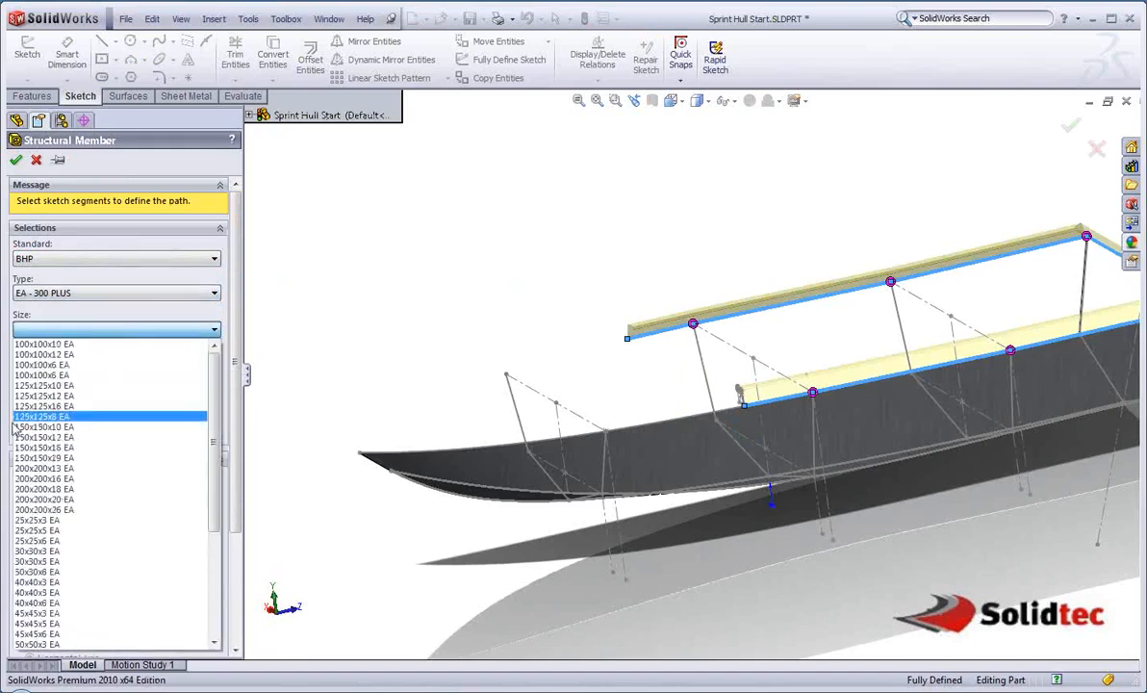
pyautogui.click(43, 509)
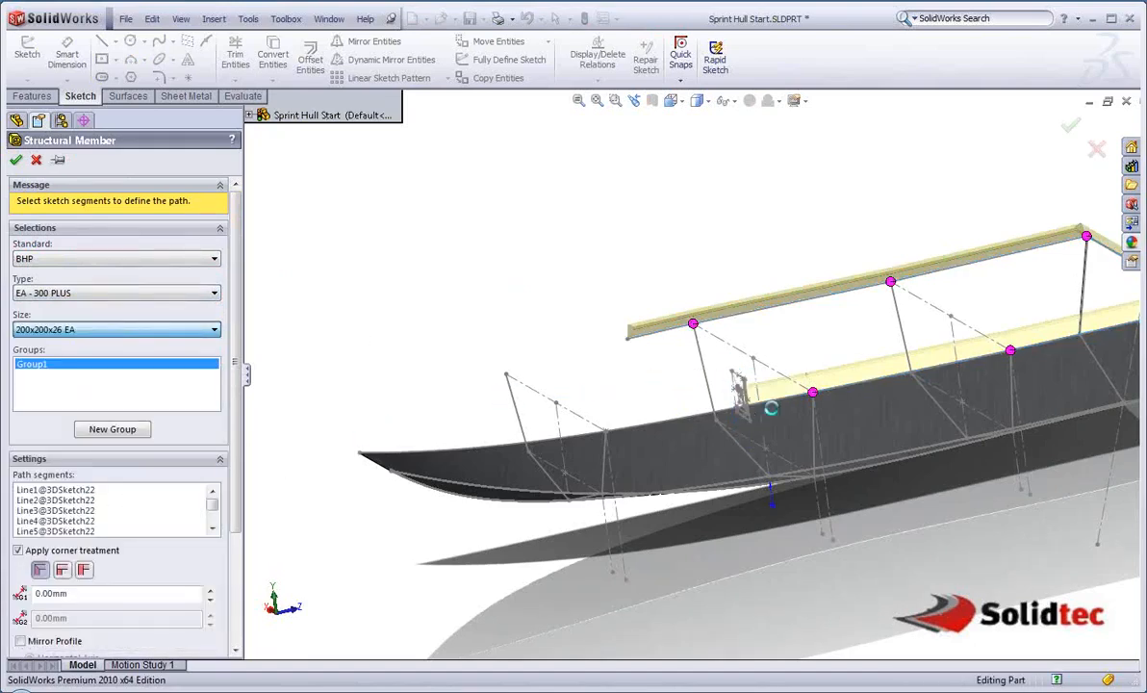
pyautogui.moveTo(770, 414); pyautogui.dragTo(621, 404, button='middle')
pyautogui.scroll(-4, 619, 403)
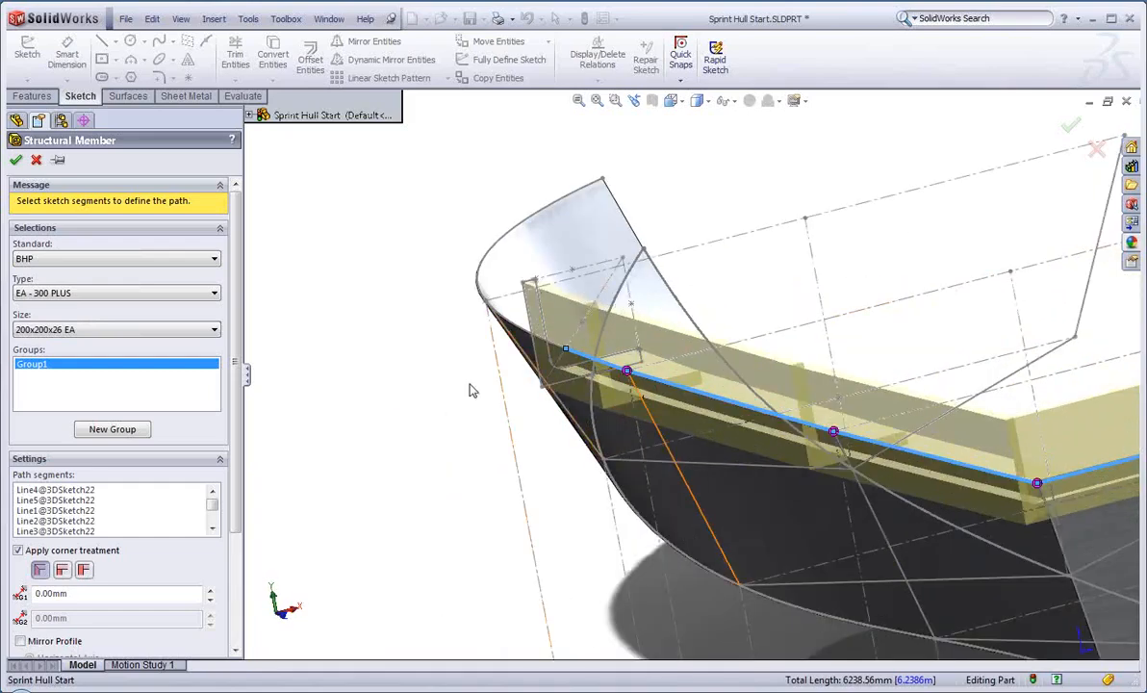
# Set the structural member profile to the Custom standard, Boats type and Boat Rim size
pyautogui.click(58, 258)
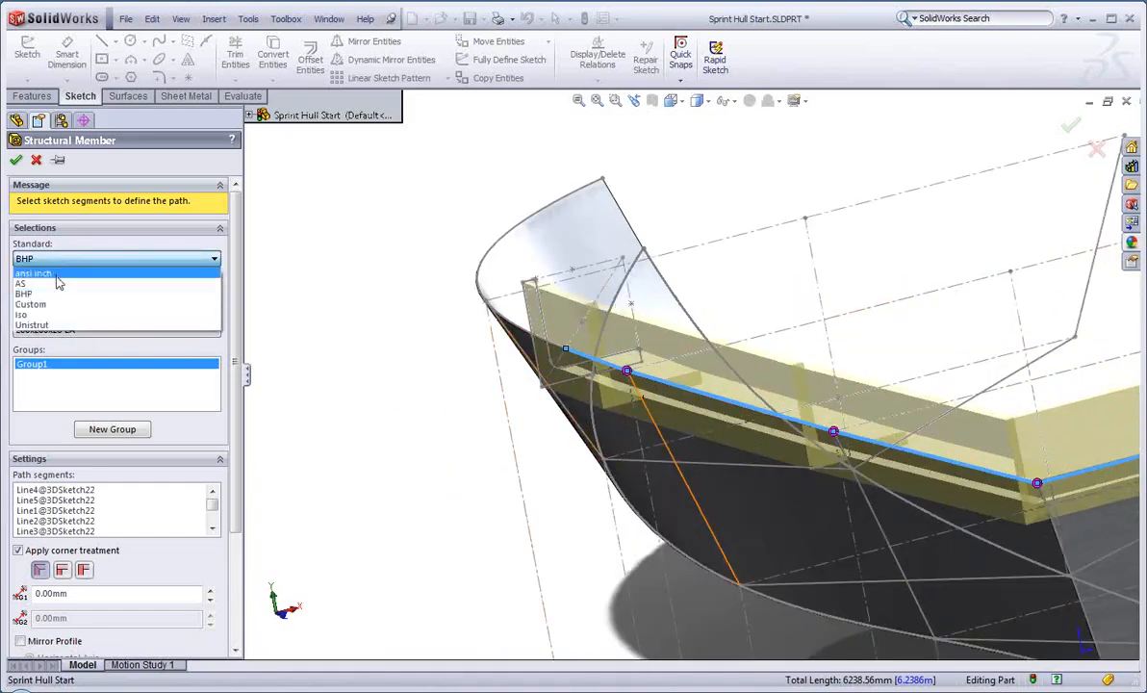
pyautogui.click(53, 307)
pyautogui.click(53, 292)
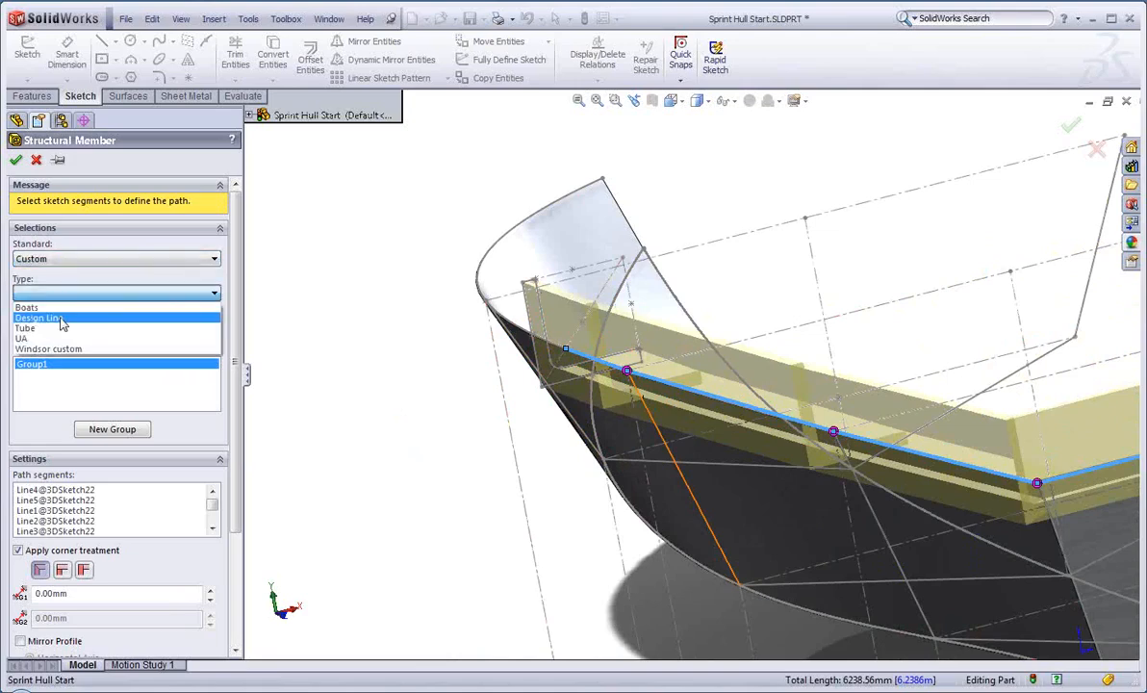
pyautogui.click(55, 308)
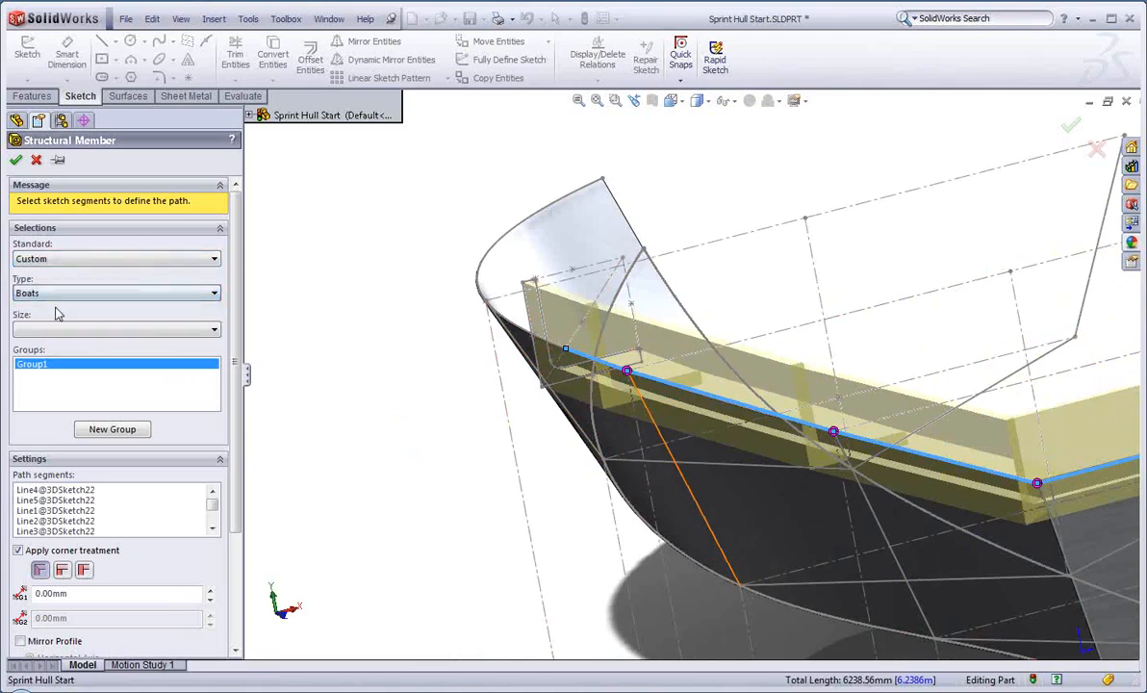
pyautogui.click(72, 330)
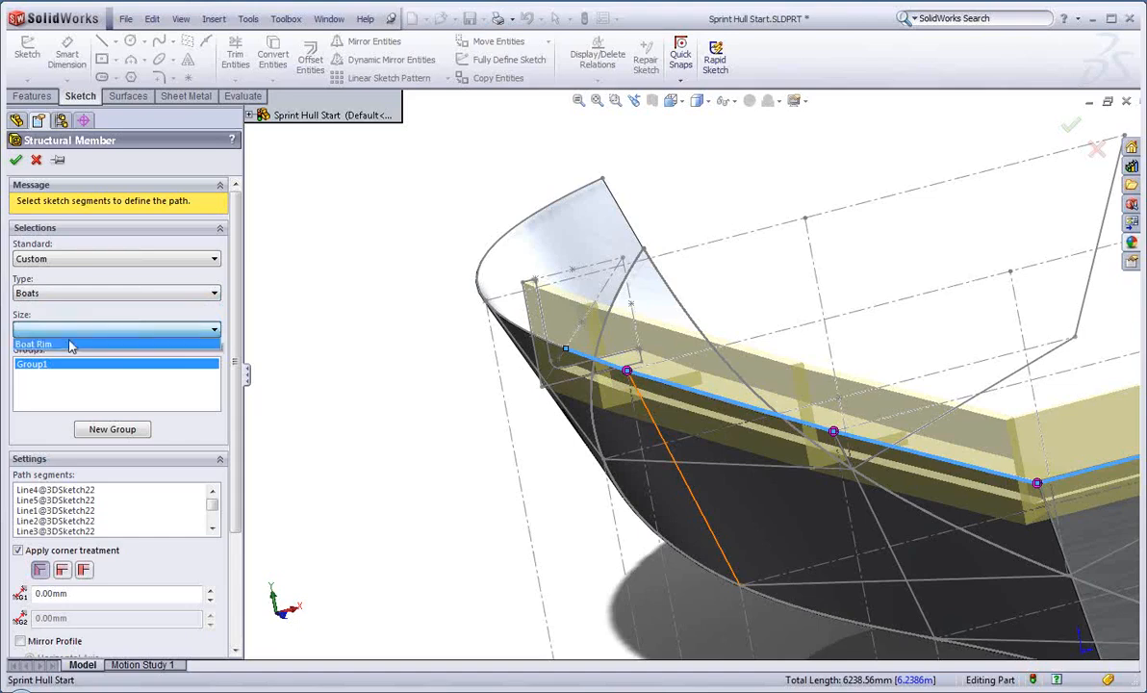
pyautogui.click(72, 344)
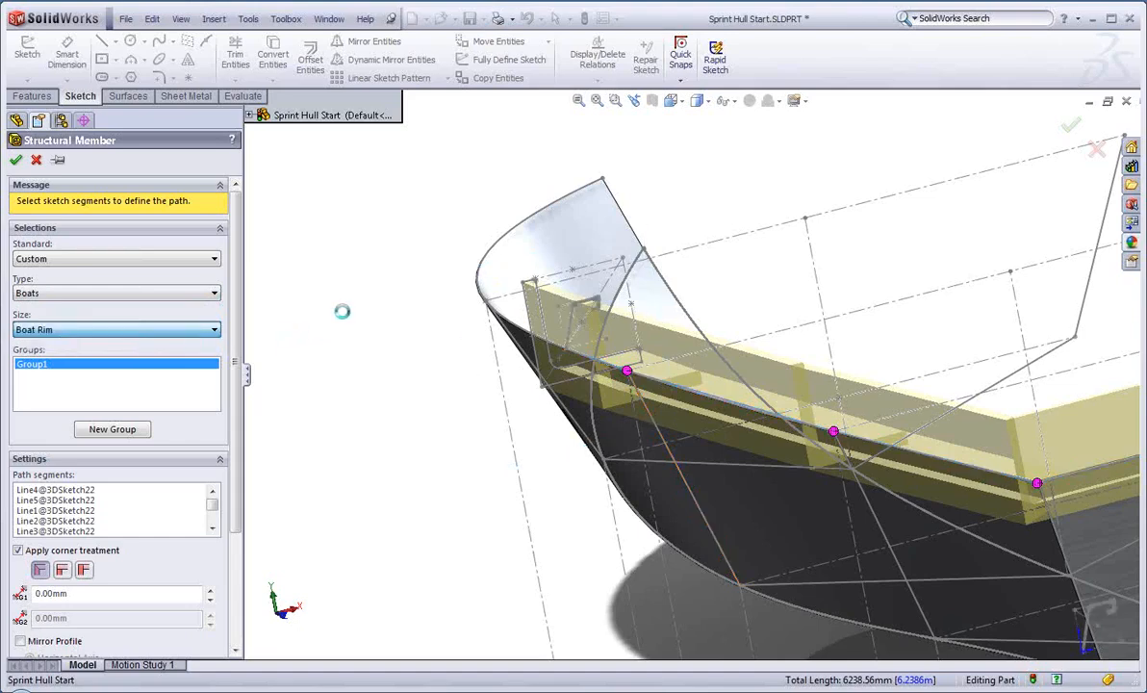
pyautogui.scroll(-5, 637, 332)
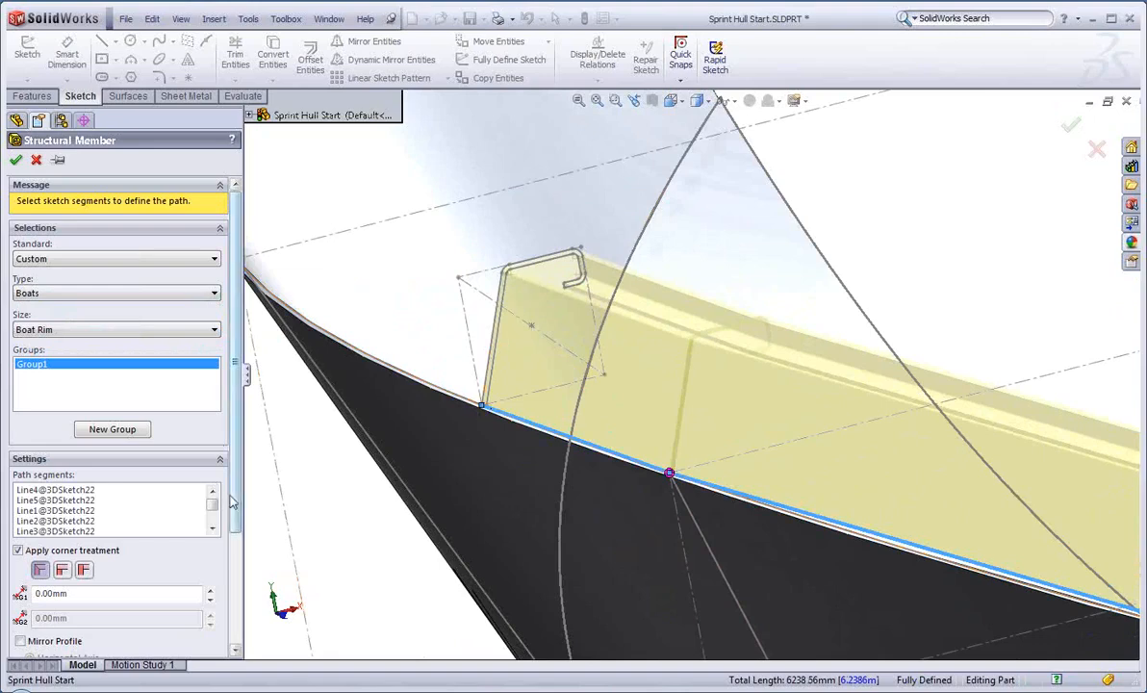
# Relocate the rim profile so the lower inner corner of its web lies on the path, and accept the structural member
pyautogui.scroll(-4, 112, 608)
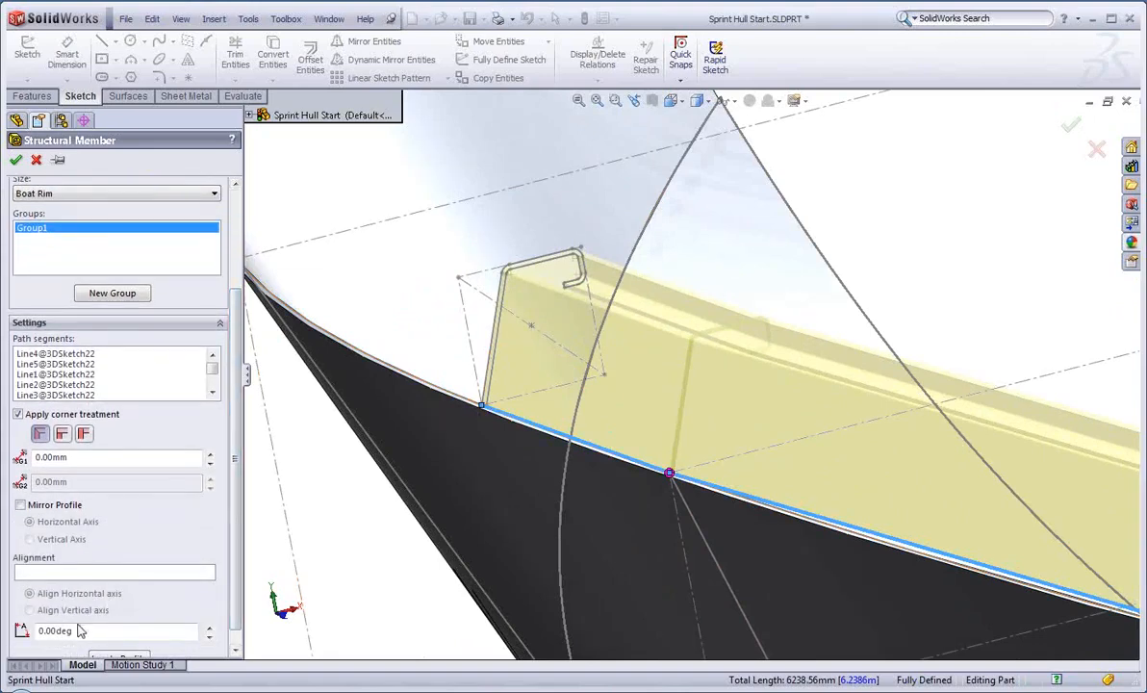
pyautogui.scroll(1, 108, 657)
pyautogui.scroll(-5, 289, 510)
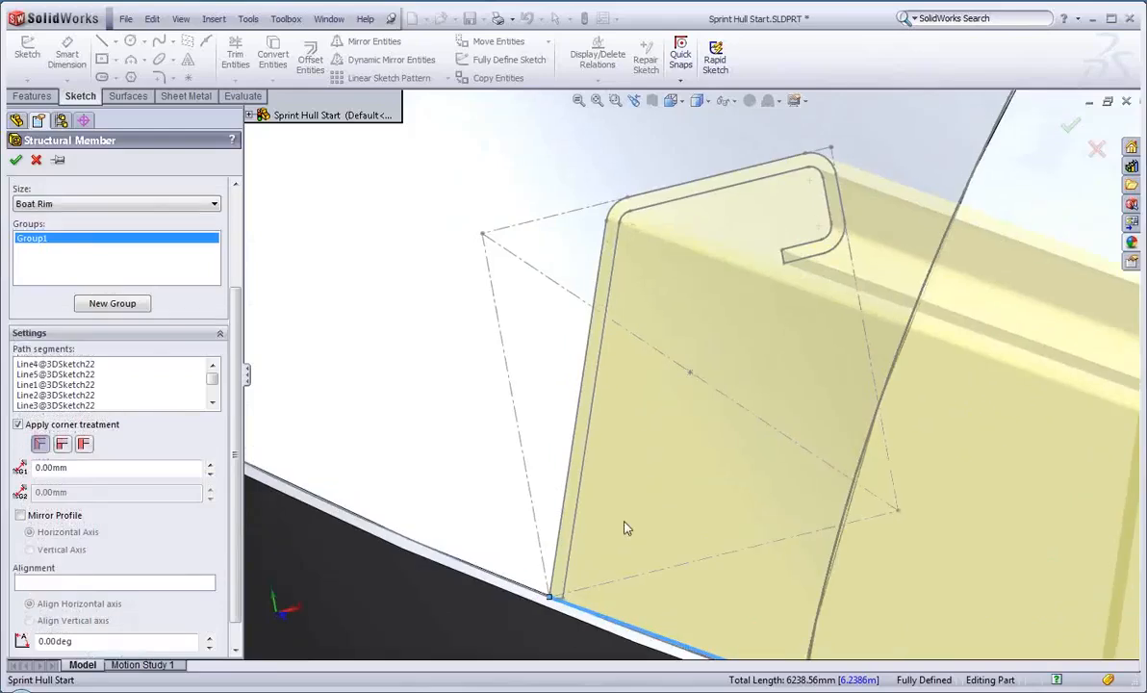
pyautogui.click(565, 596)
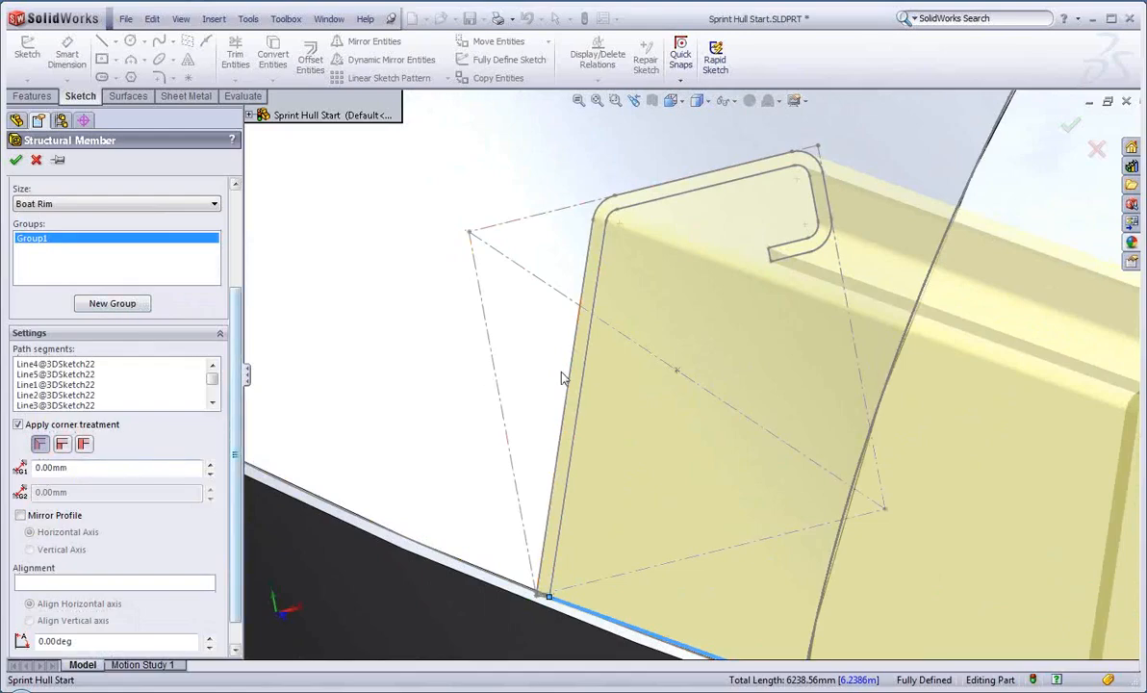
pyautogui.scroll(5, 648, 398)
pyautogui.scroll(5, 800, 393)
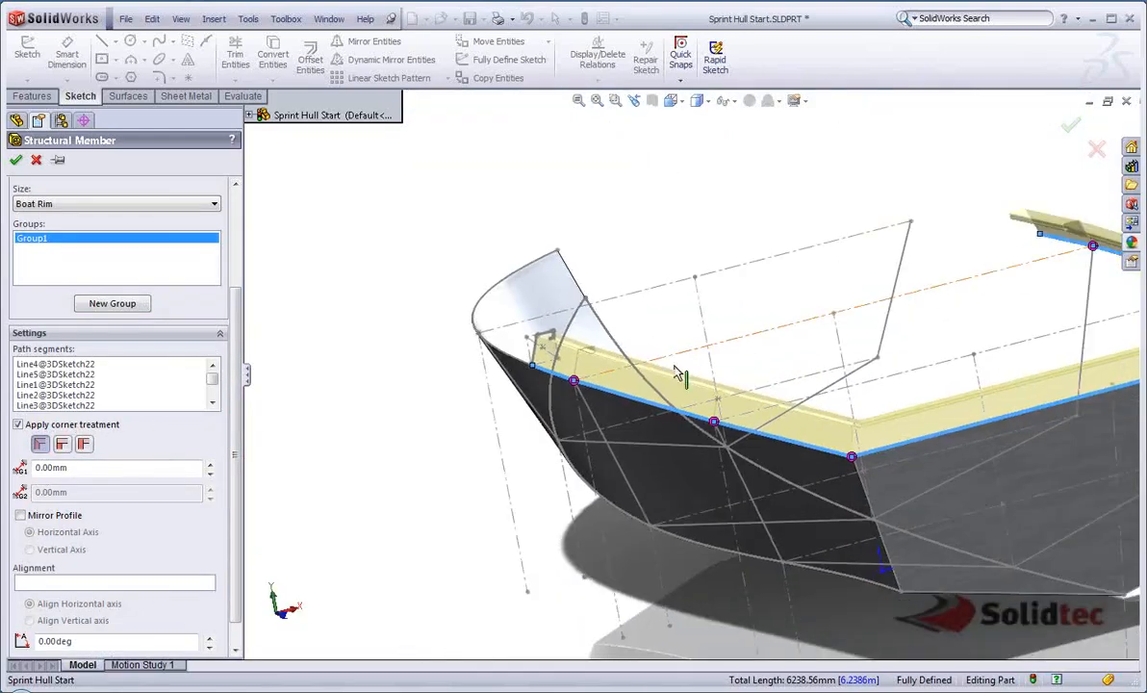
pyautogui.scroll(-4, 829, 417)
pyautogui.scroll(-3, 813, 404)
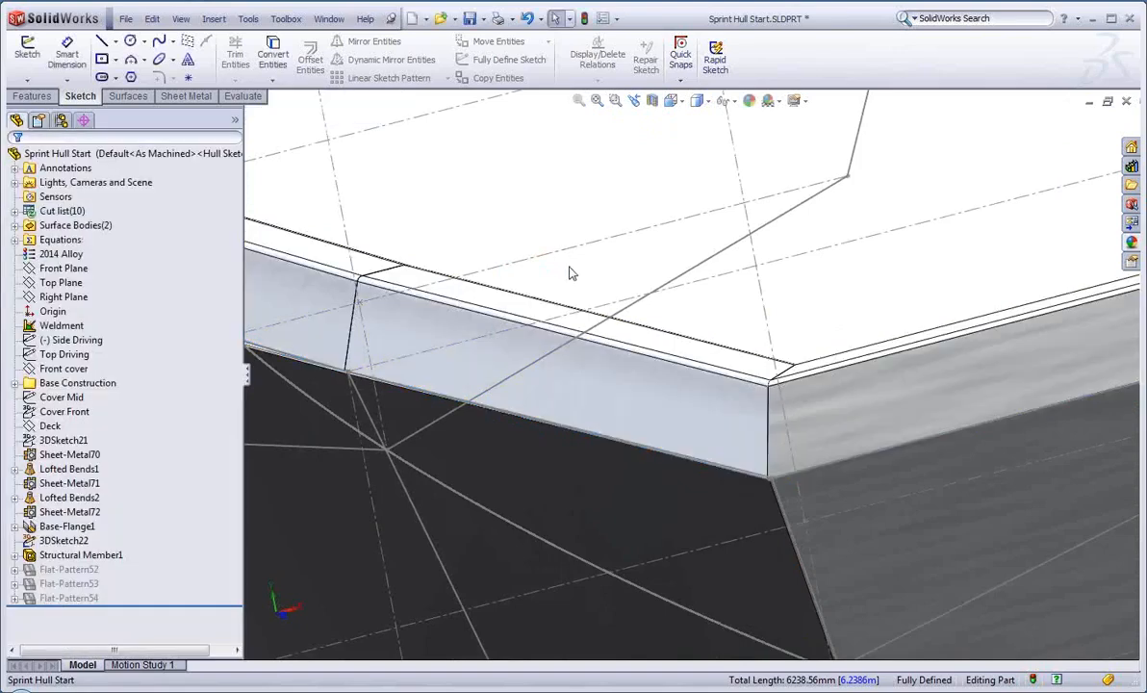
# Switch the part to the Belting display state
pyautogui.scroll(6, 719, 335)
pyautogui.moveTo(721, 336); pyautogui.dragTo(526, 230, button='middle')
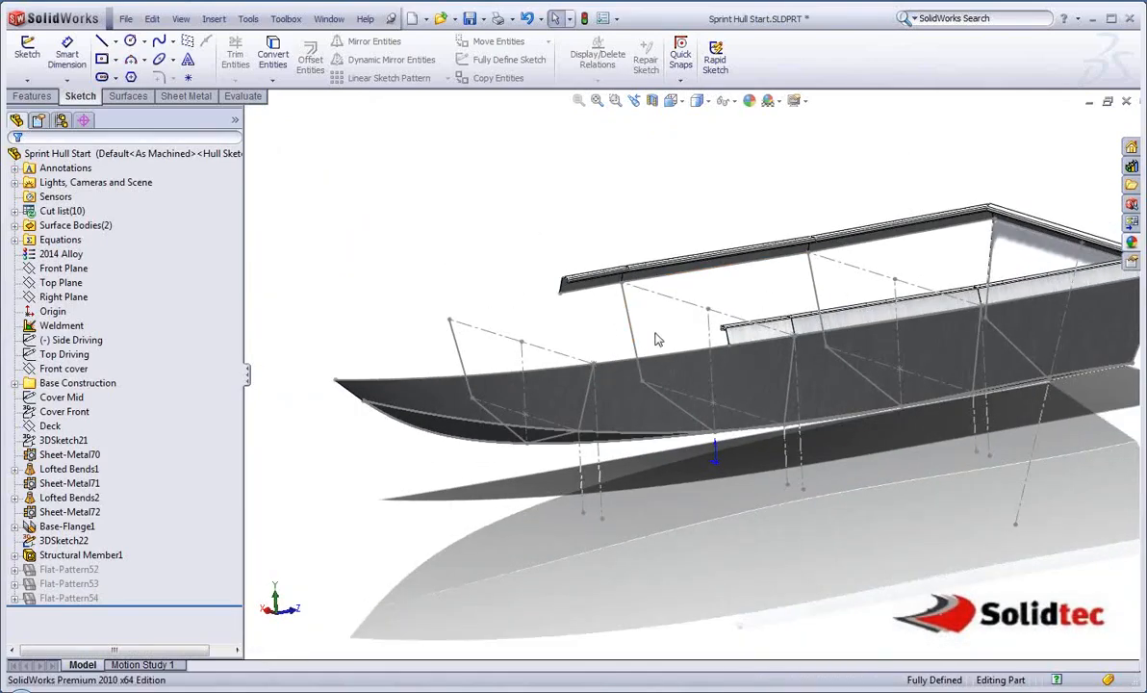
pyautogui.rightClick(217, 112)
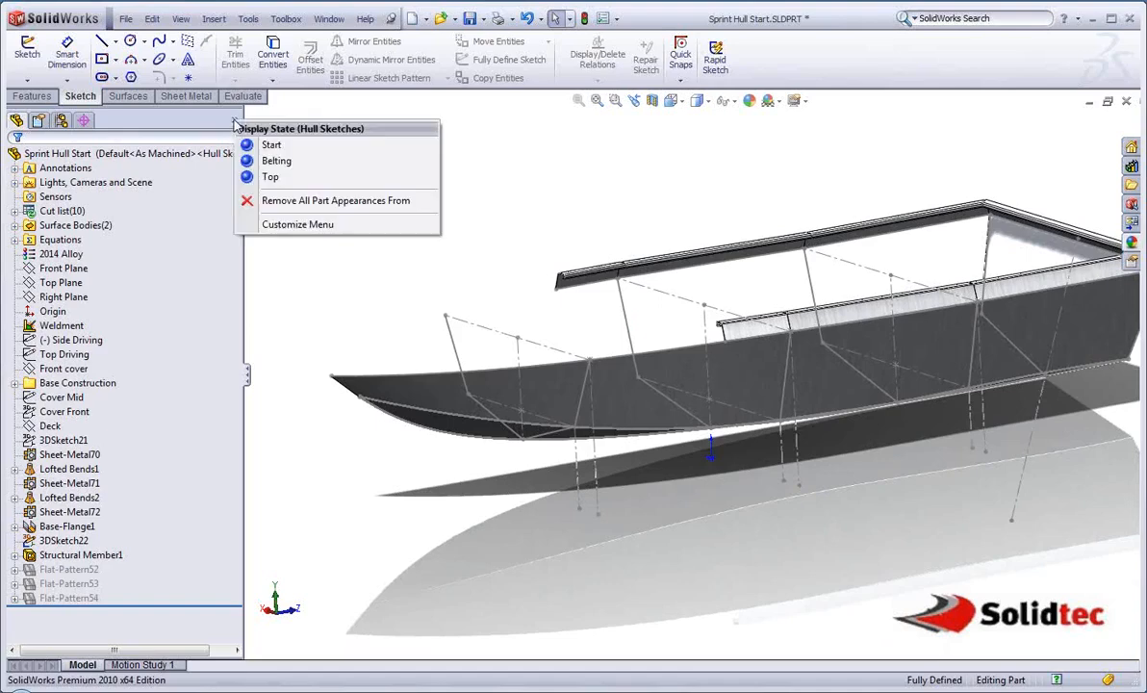
pyautogui.click(266, 160)
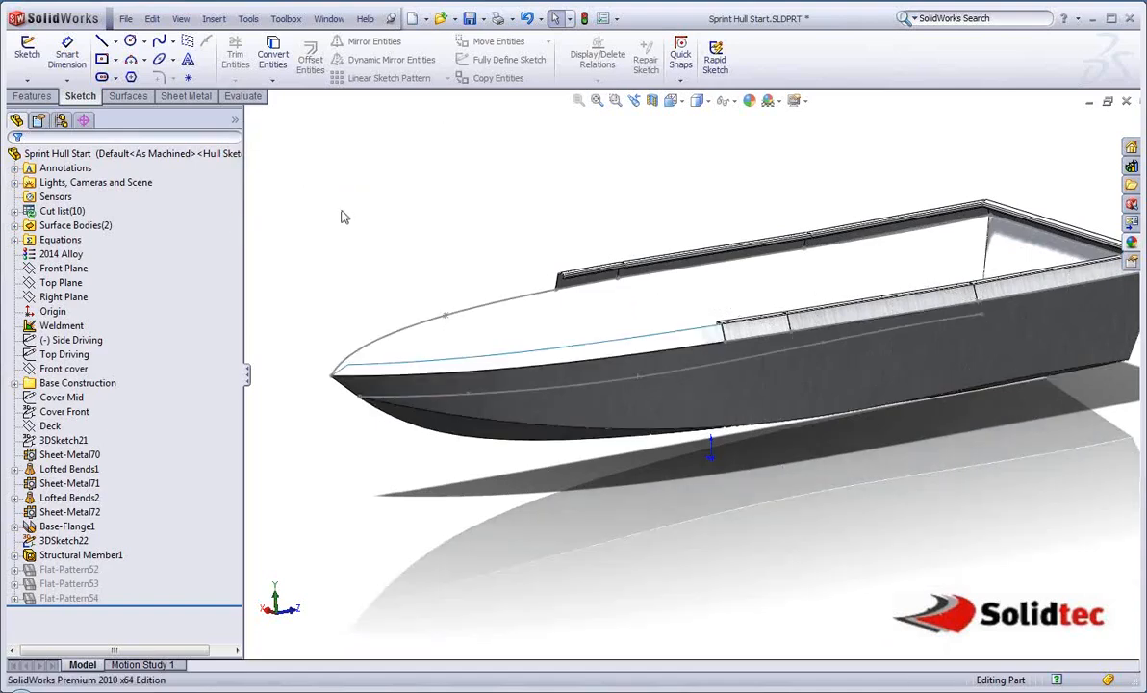
# Create two lengthwise face curves on the swept belting surface at the bow, with the crosswise direction turned off
pyautogui.moveTo(568, 319); pyautogui.dragTo(673, 347, button='middle')
pyautogui.scroll(-5, 760, 364)
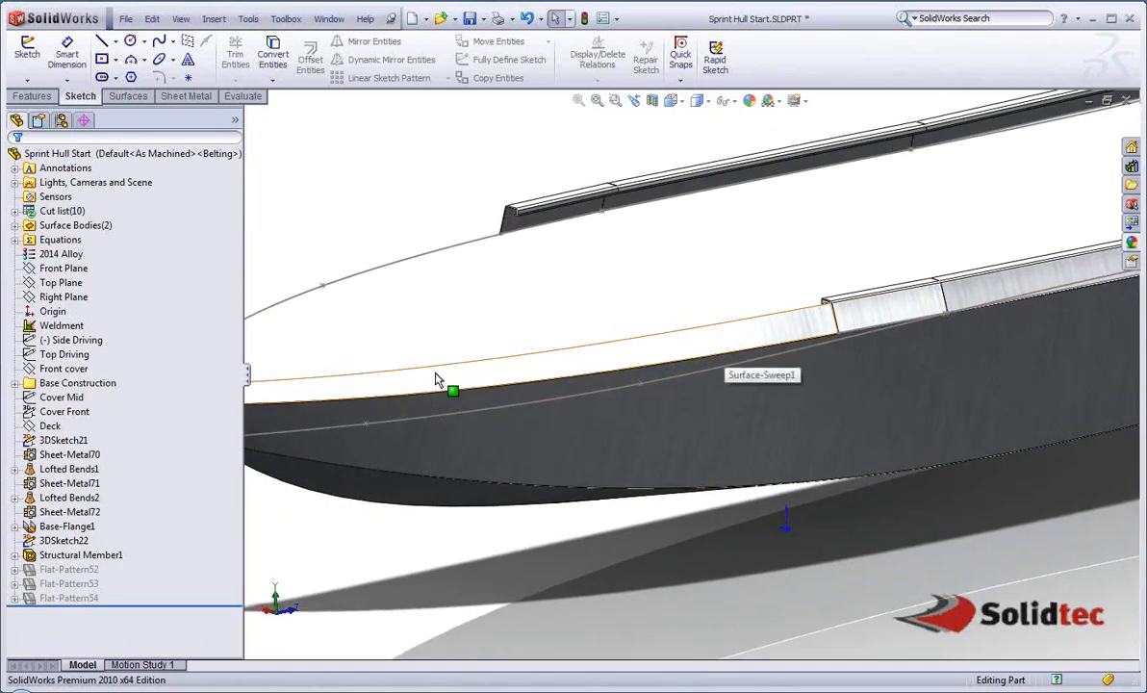
pyautogui.keyDown('ctrl'); pyautogui.moveTo(507, 357); pyautogui.dragTo(594, 339, button='middle'); pyautogui.keyUp('ctrl')
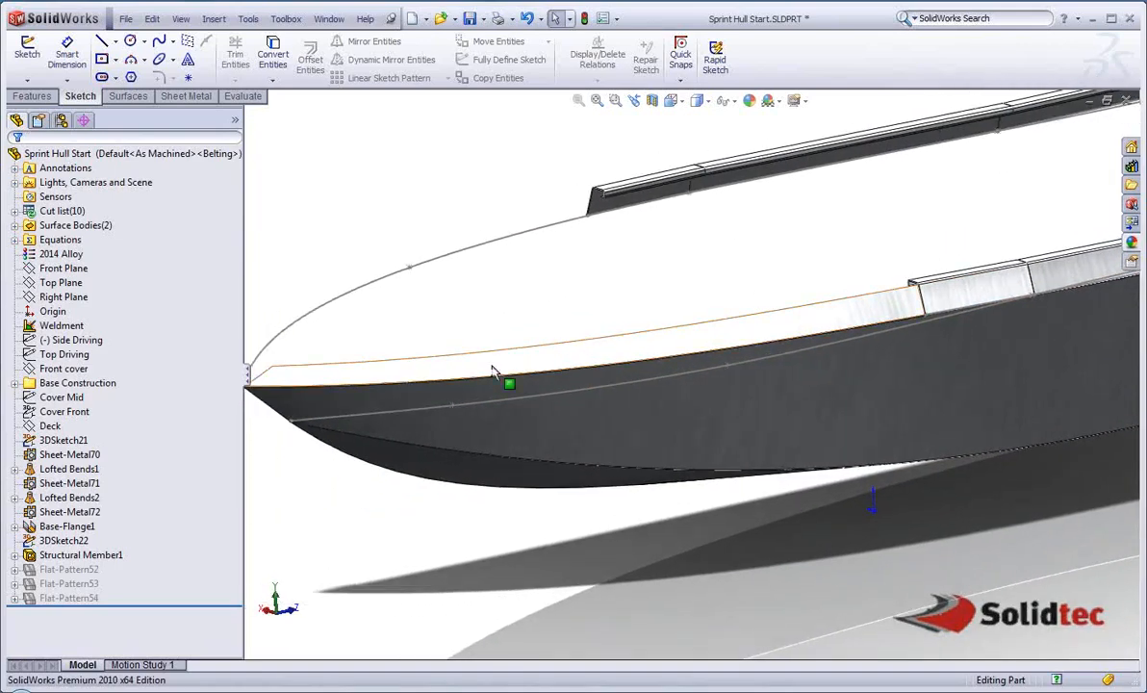
pyautogui.click(274, 366)
pyautogui.keyDown('ctrl'); pyautogui.moveTo(690, 311); pyautogui.dragTo(640, 302, button='middle'); pyautogui.keyUp('ctrl')
pyautogui.scroll(1, 640, 302)
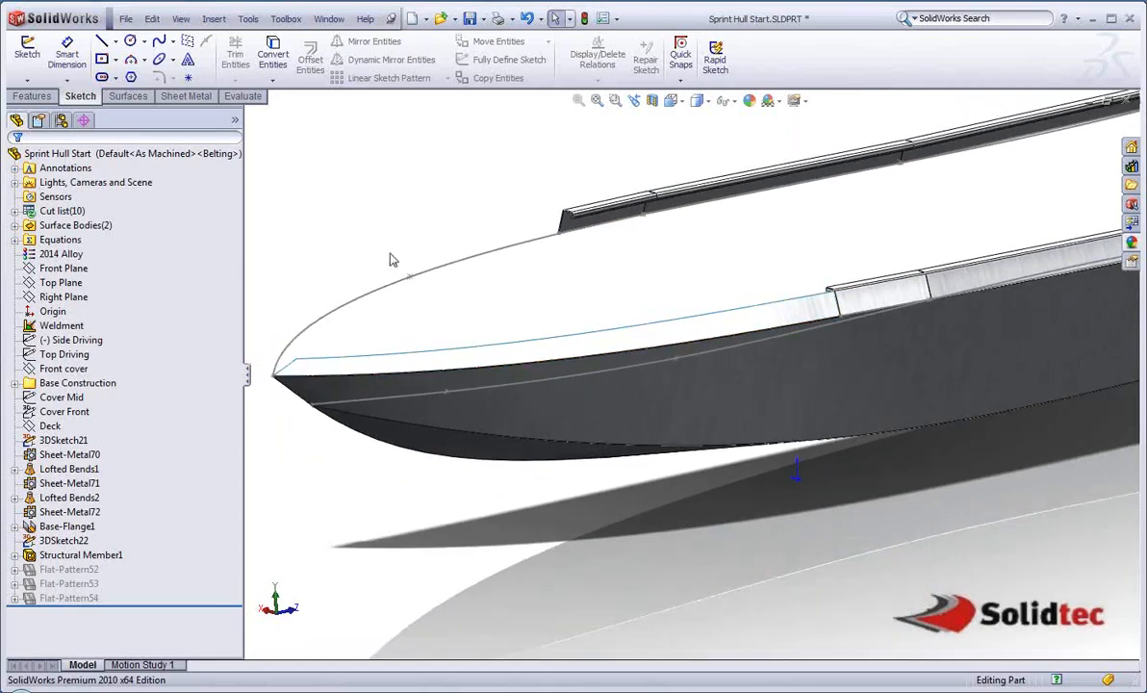
pyautogui.keyDown('ctrl'); pyautogui.moveTo(497, 290); pyautogui.dragTo(475, 294, button='middle'); pyautogui.keyUp('ctrl')
pyautogui.click(540, 351)
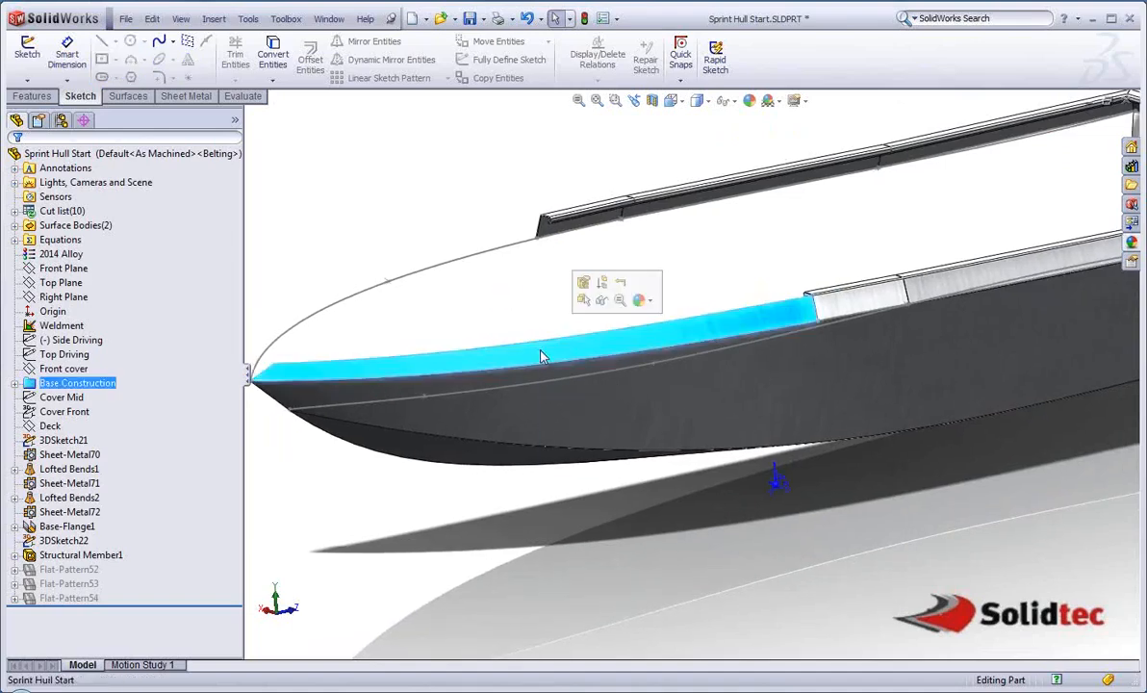
pyautogui.press('s')
pyautogui.click(602, 451)
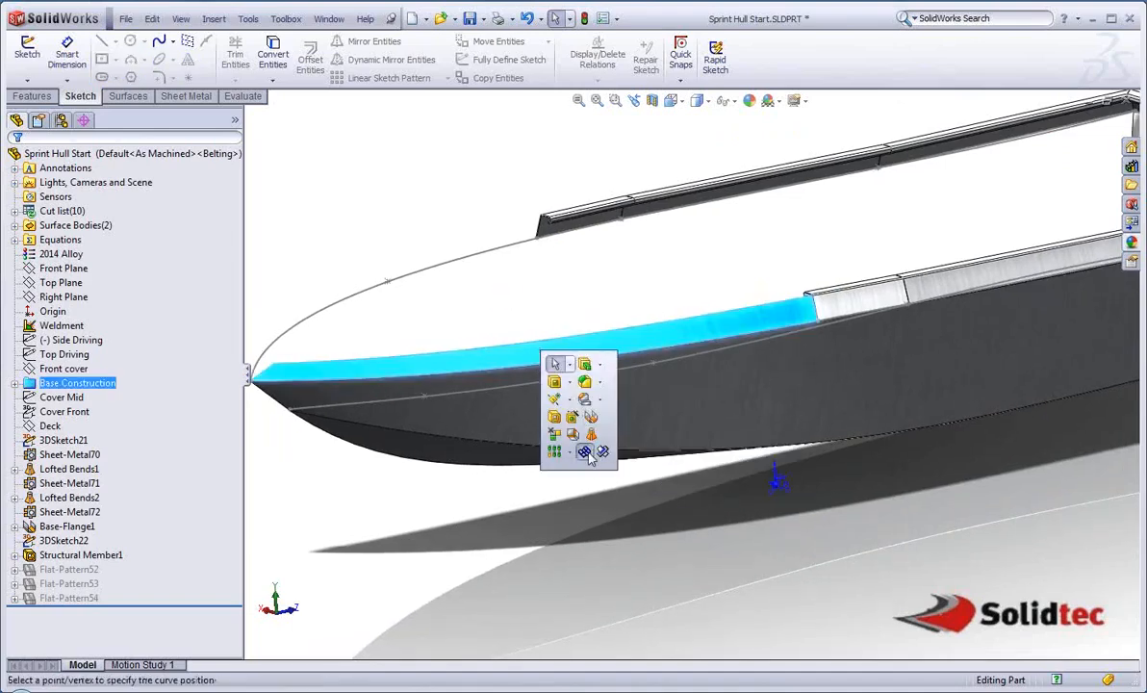
pyautogui.click(30, 301)
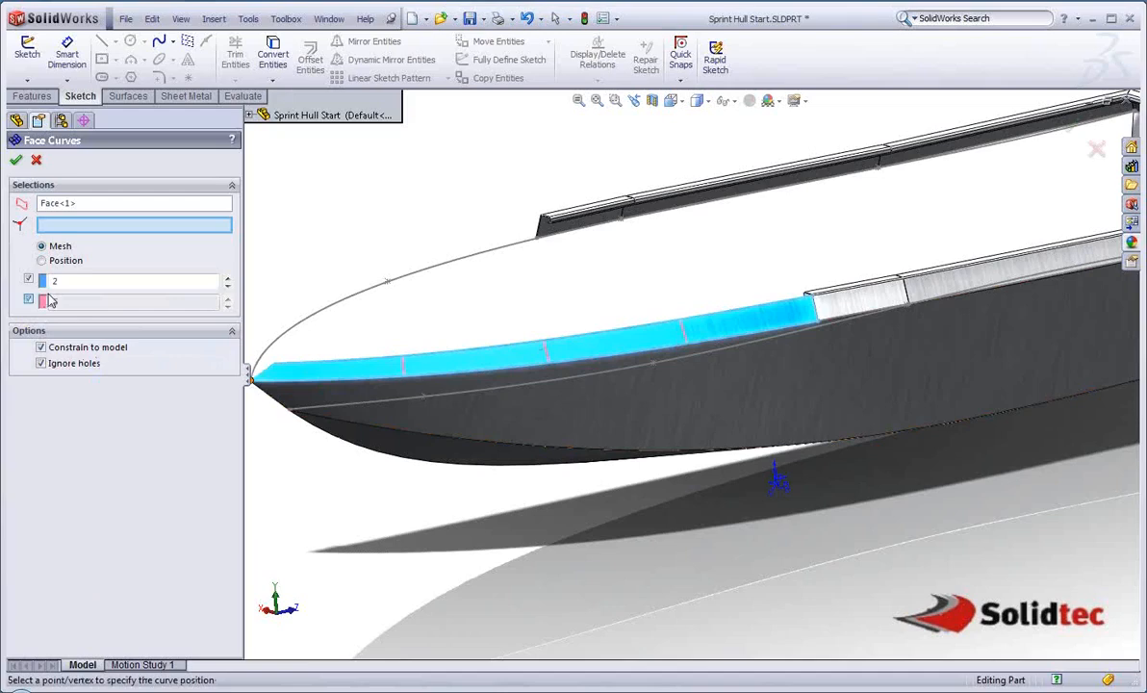
pyautogui.click(16, 162)
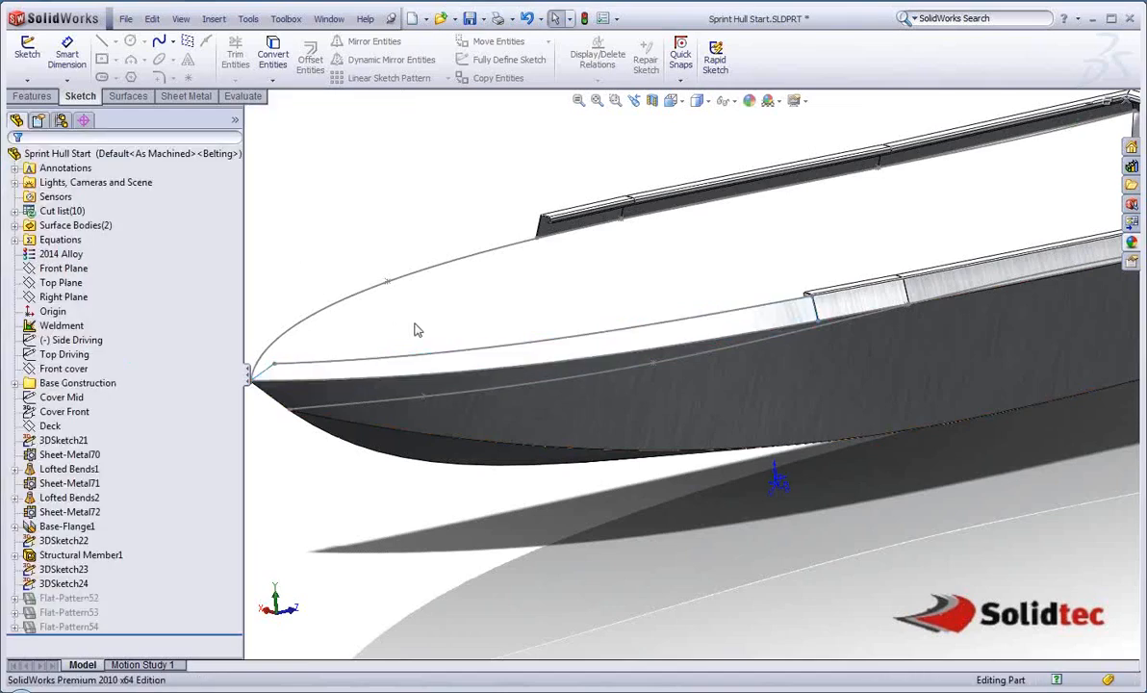
# Hide the belting surface and create a 3 mm thick lofted bend between 3DSketch24 and 3DSketch23
pyautogui.click(476, 344)
pyautogui.click(472, 326)
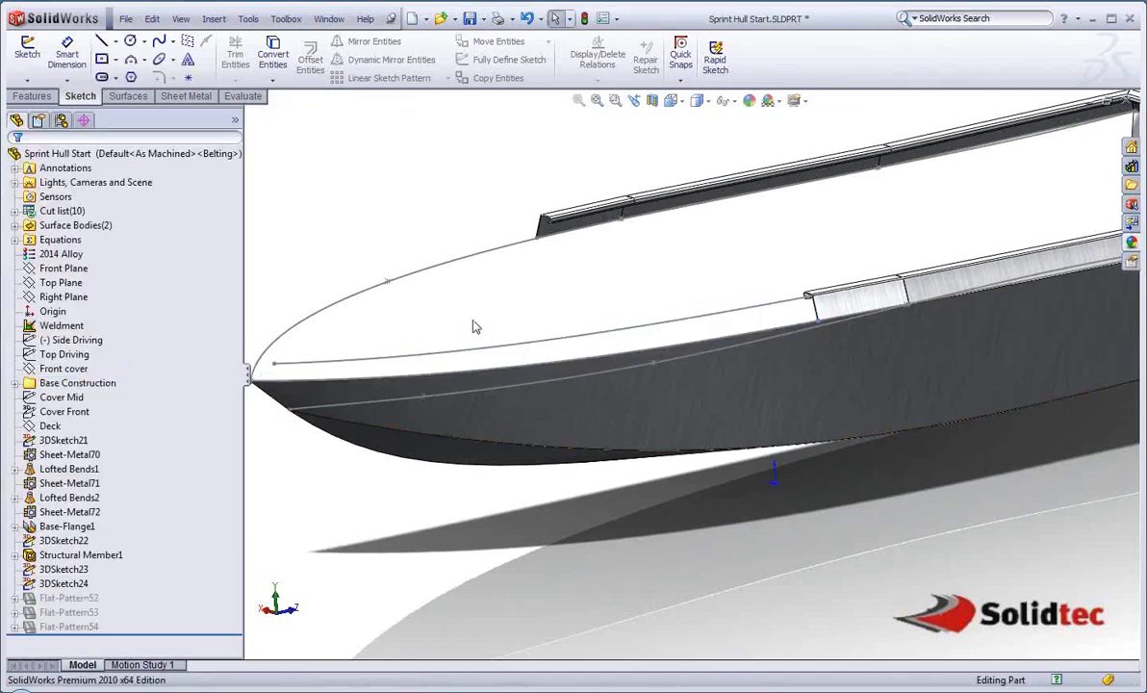
pyautogui.press('s')
pyautogui.click(475, 382)
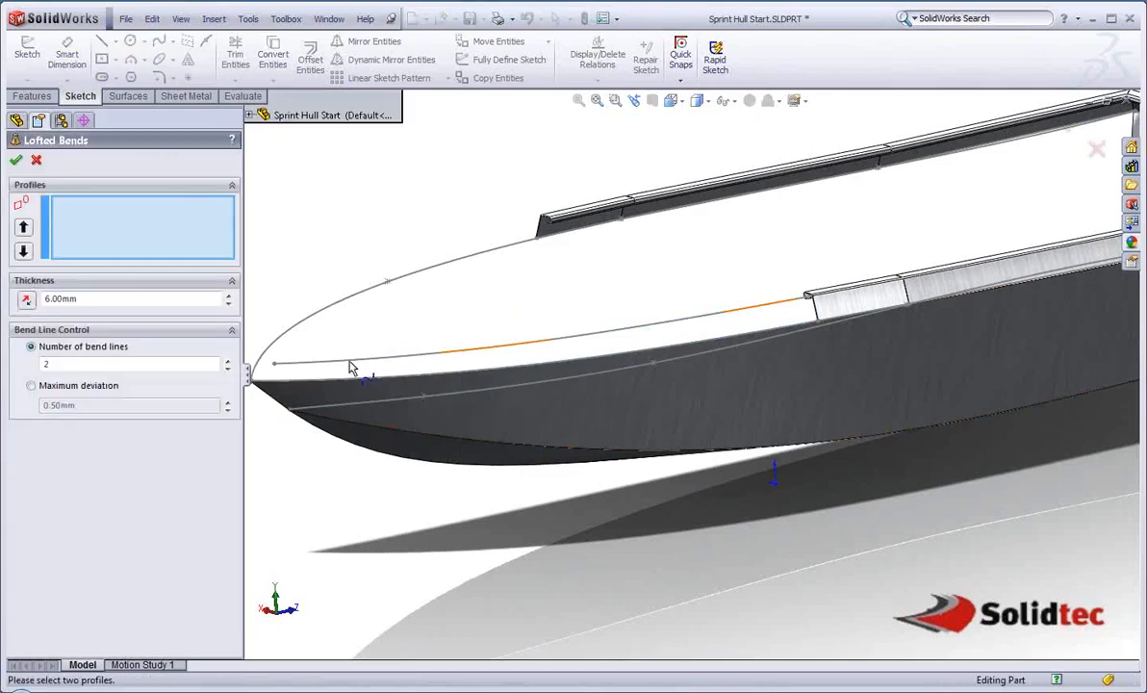
pyautogui.click(347, 367)
pyautogui.click(344, 388)
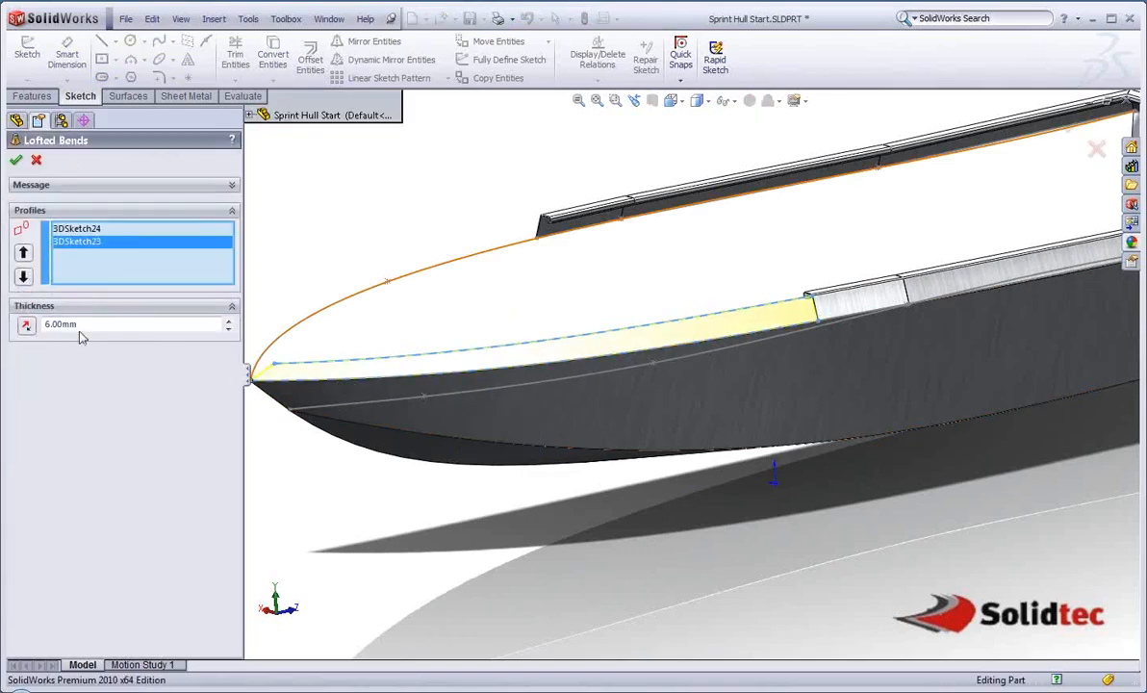
pyautogui.moveTo(90, 325); pyautogui.dragTo(41, 325)
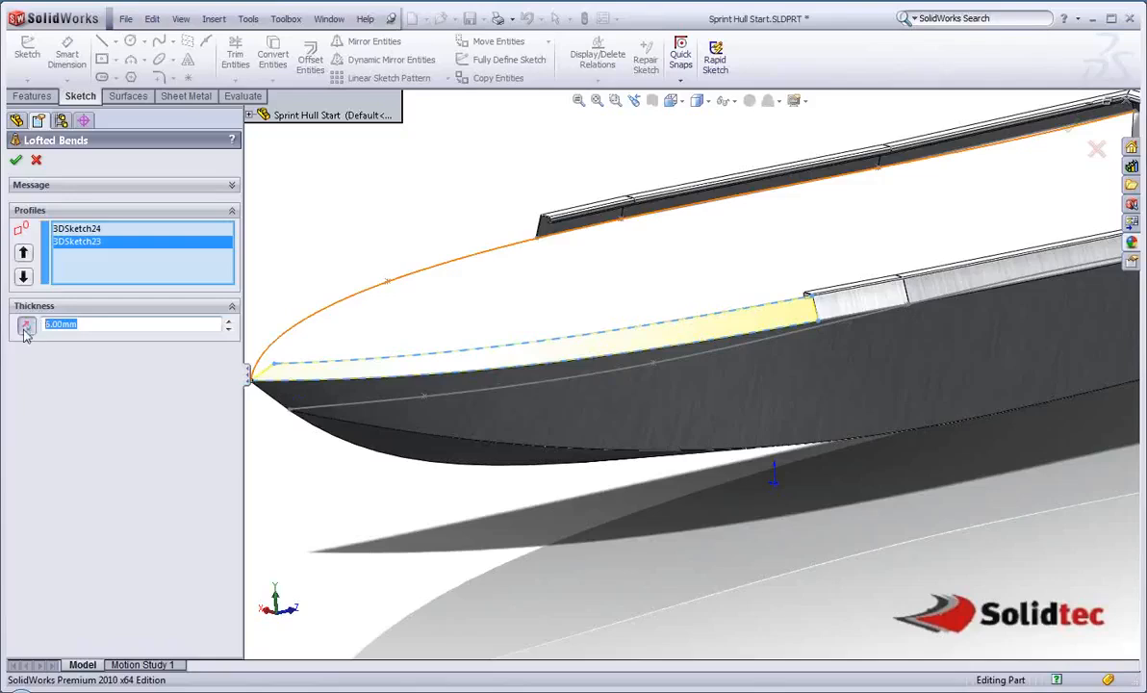
pyautogui.write('3.00mm')
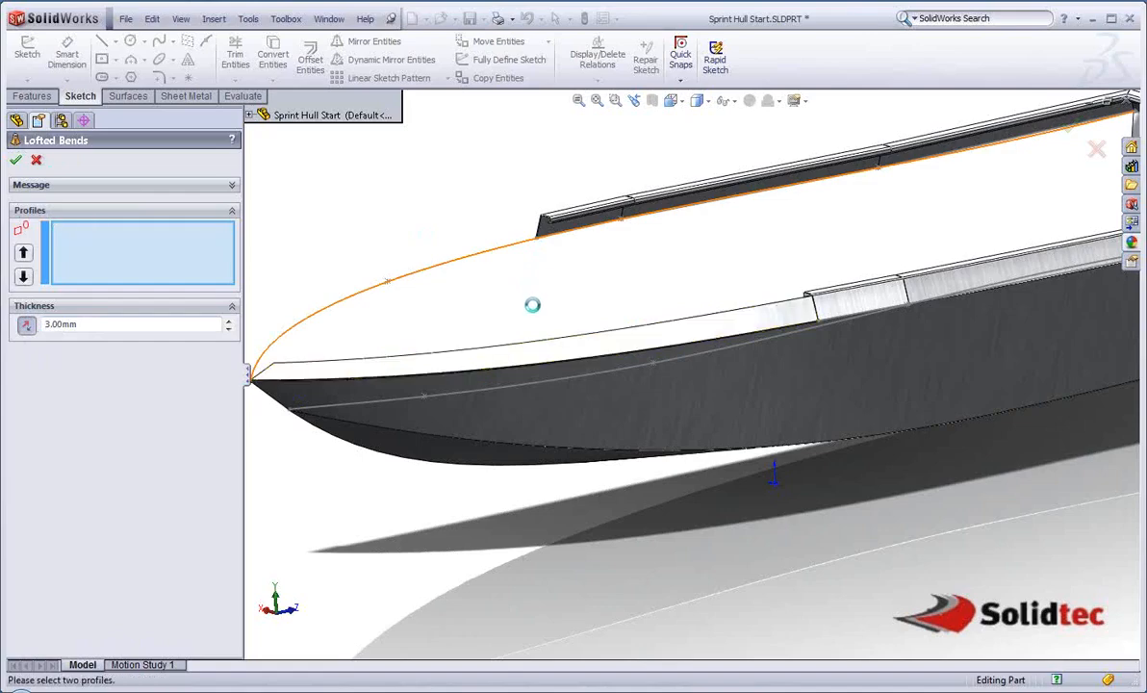
# Start a body mirror of the hull panels using the Right Plane as the mirror plane
pyautogui.scroll(5, 582, 317)
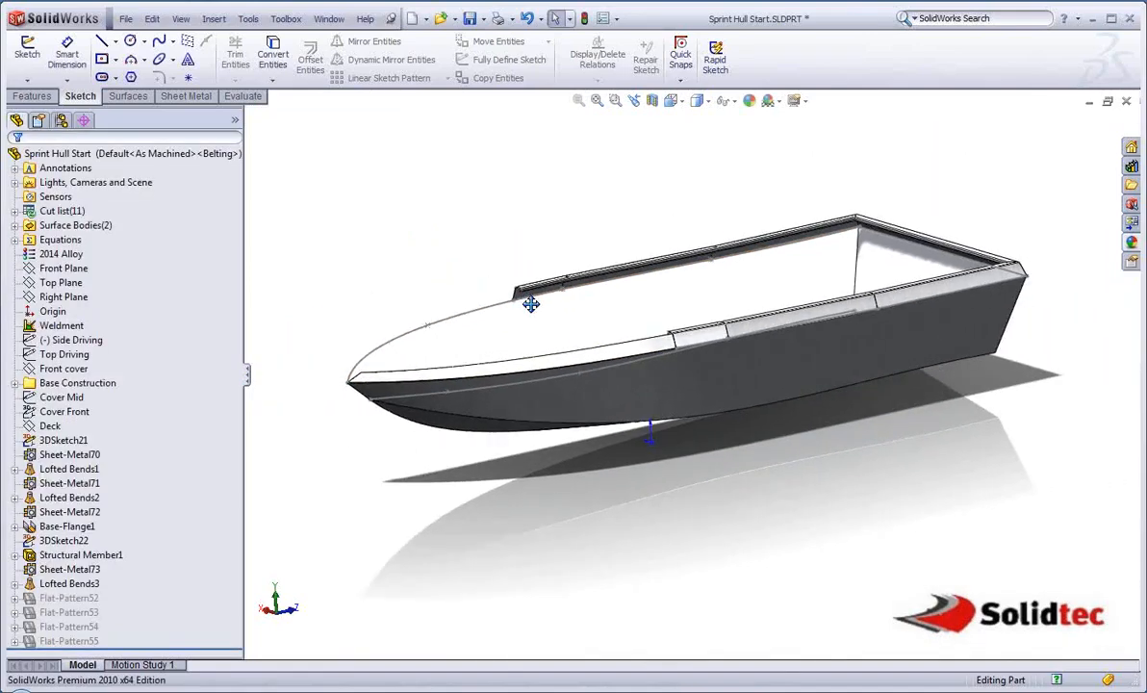
pyautogui.moveTo(531, 299); pyautogui.dragTo(581, 238, button='middle')
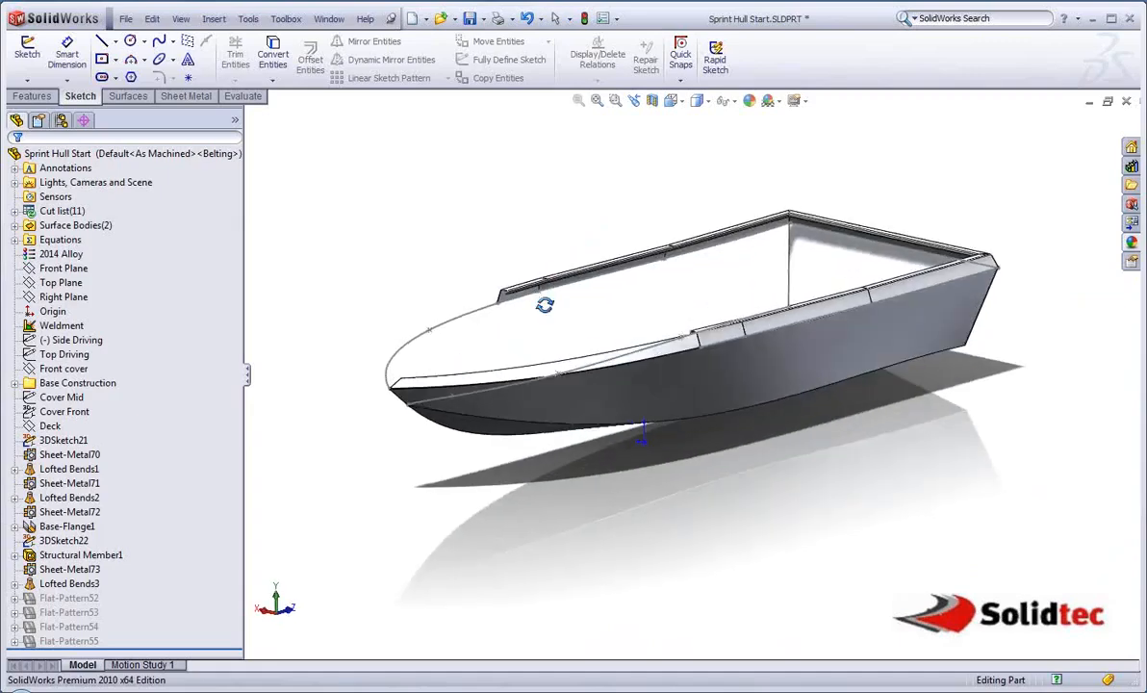
pyautogui.press('s')
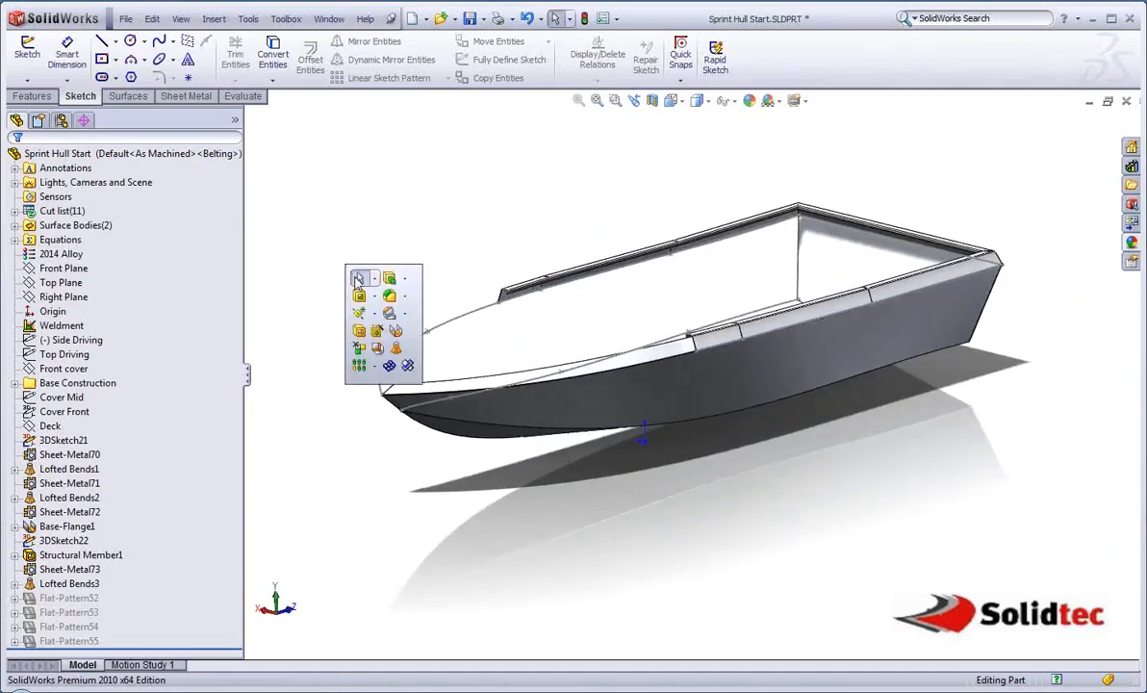
pyautogui.click(375, 365)
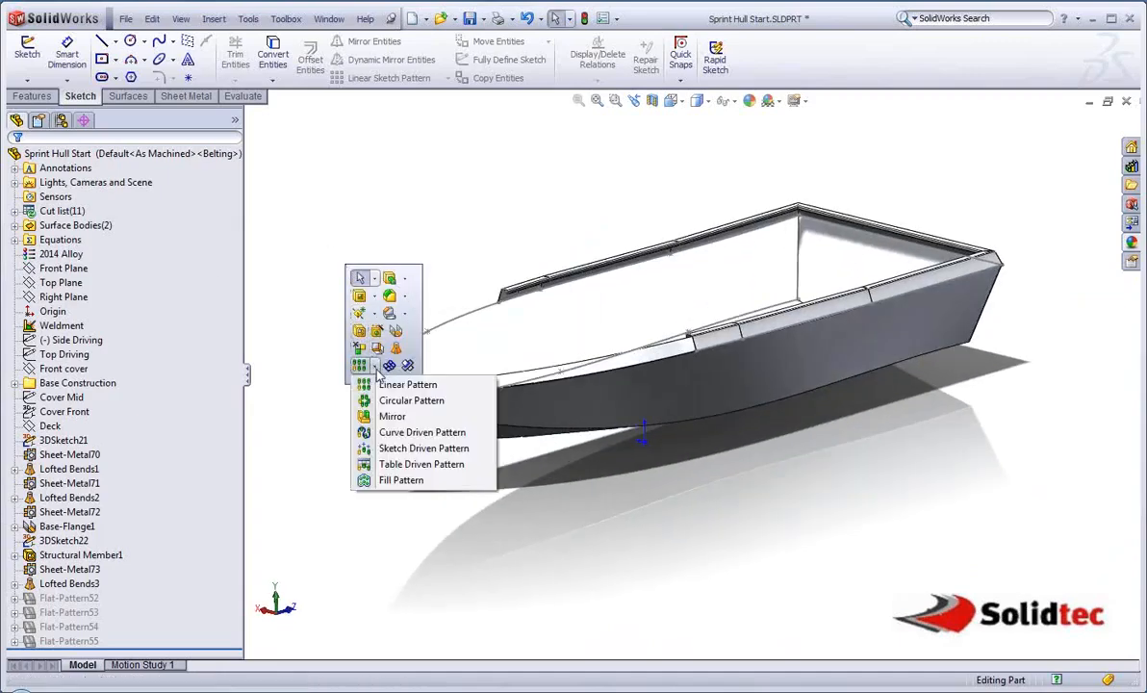
pyautogui.click(391, 415)
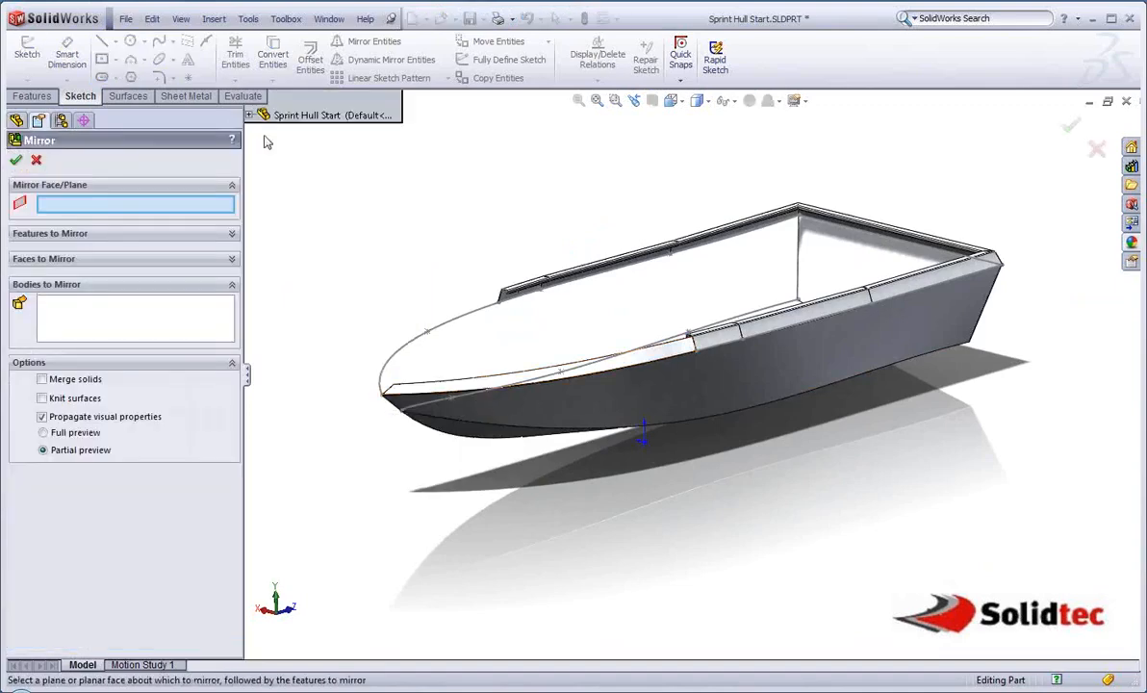
pyautogui.click(249, 115)
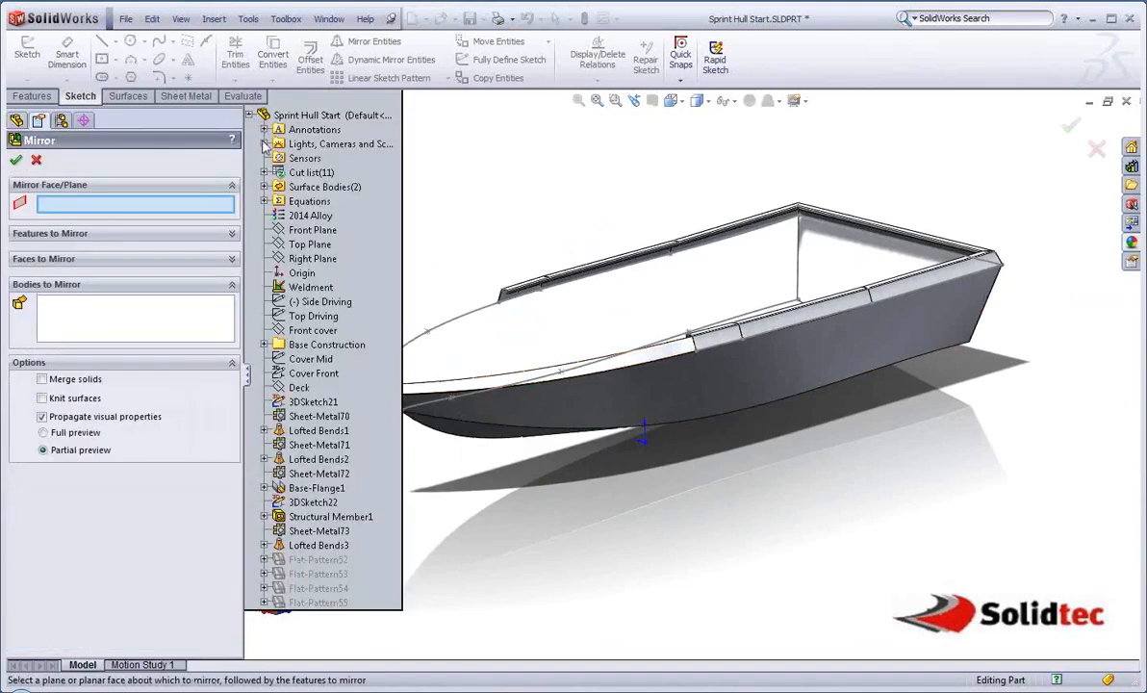
pyautogui.click(304, 259)
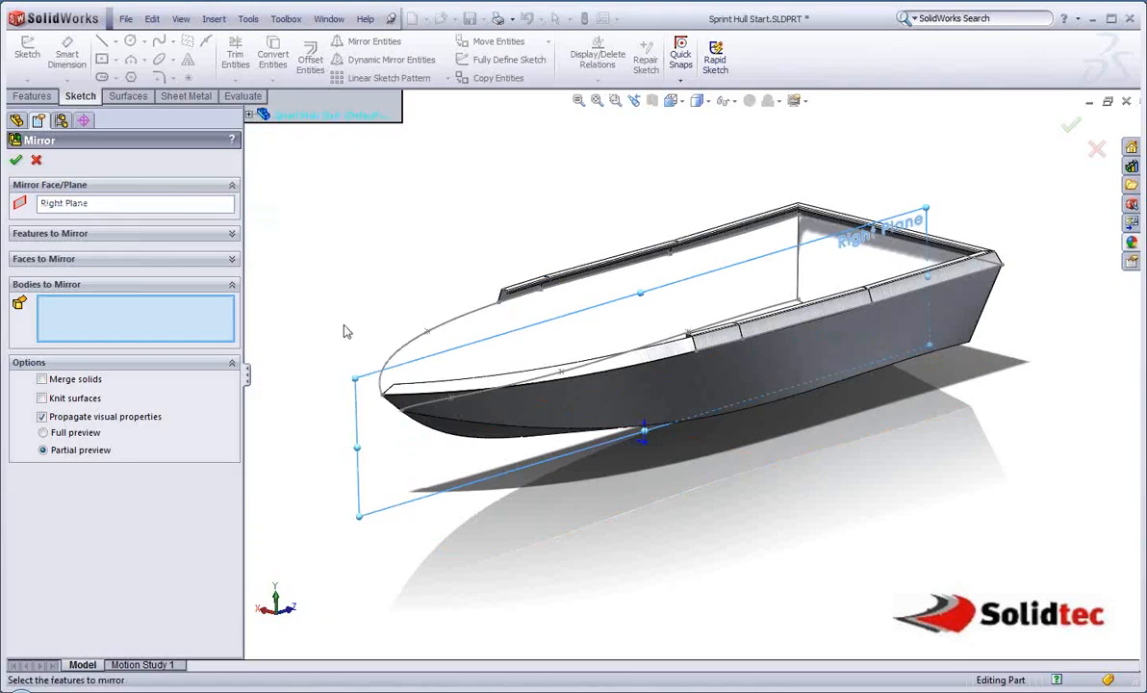
# Choose only the bottom lofted-bend panel as the body to mirror, and accept the mirror
pyautogui.click(520, 392)
pyautogui.click(521, 425)
pyautogui.click(496, 433)
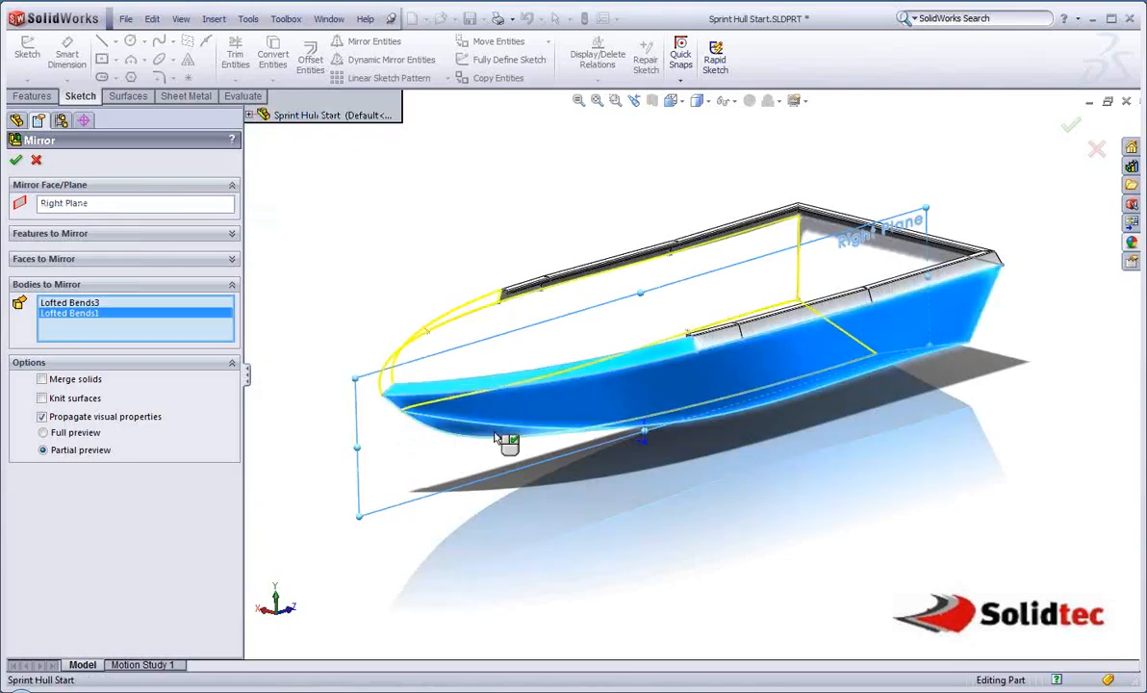
pyautogui.click(491, 432)
pyautogui.click(496, 415)
pyautogui.moveTo(490, 408); pyautogui.dragTo(421, 358, button='middle')
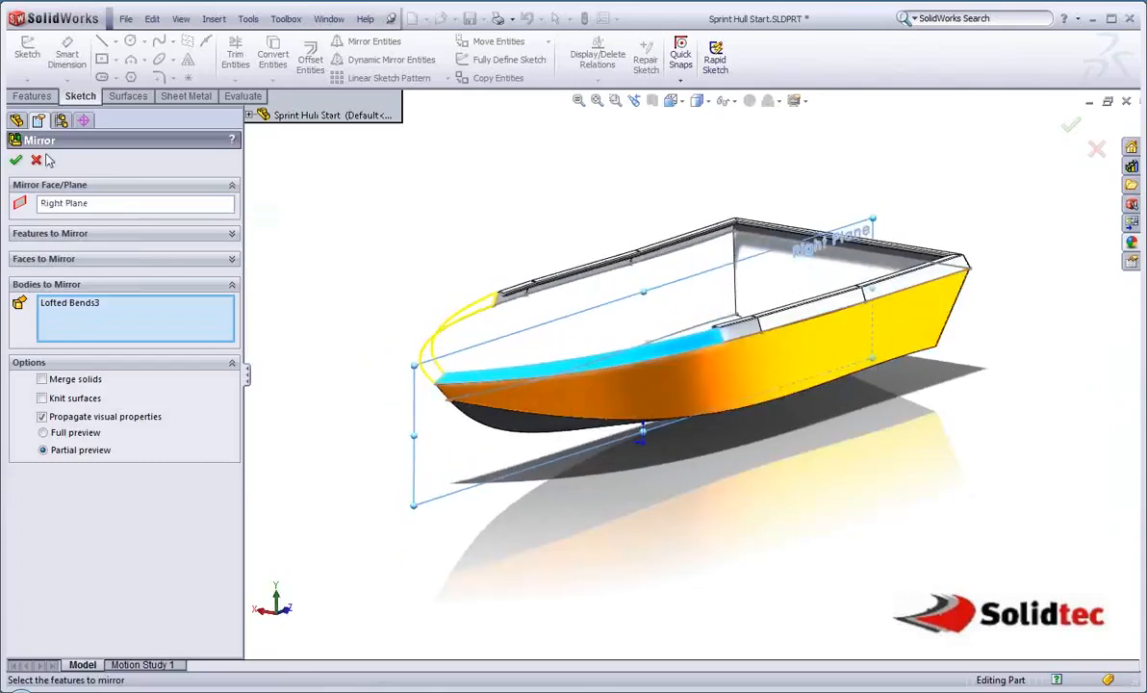
pyautogui.click(520, 381)
pyautogui.click(499, 429)
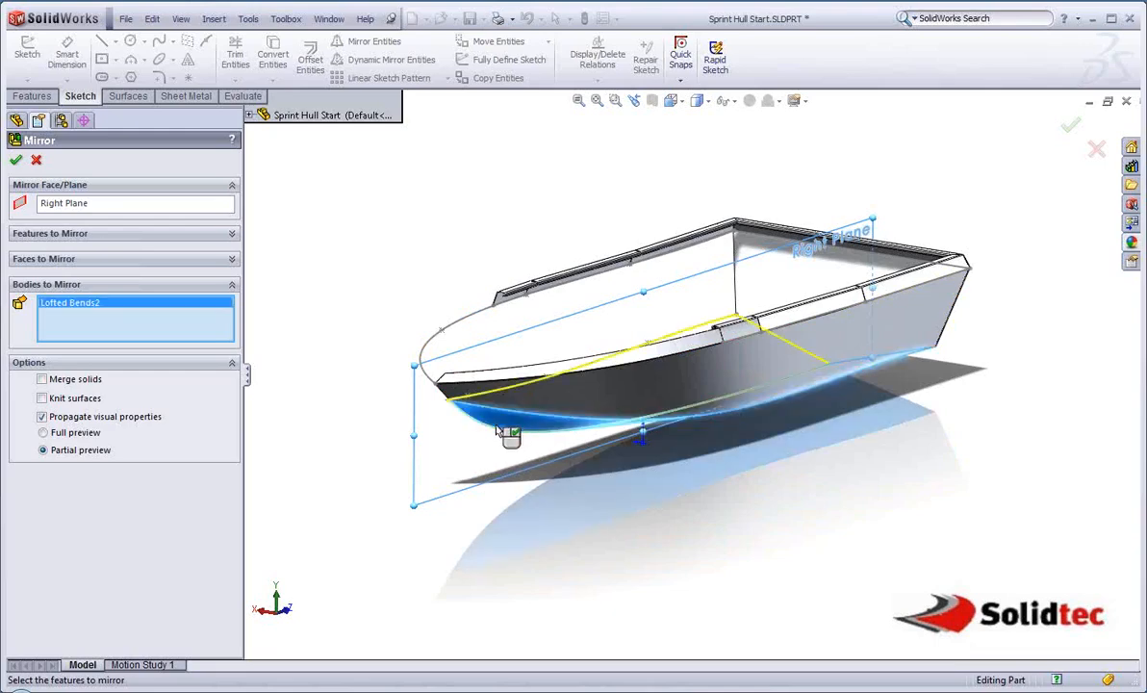
pyautogui.click(16, 161)
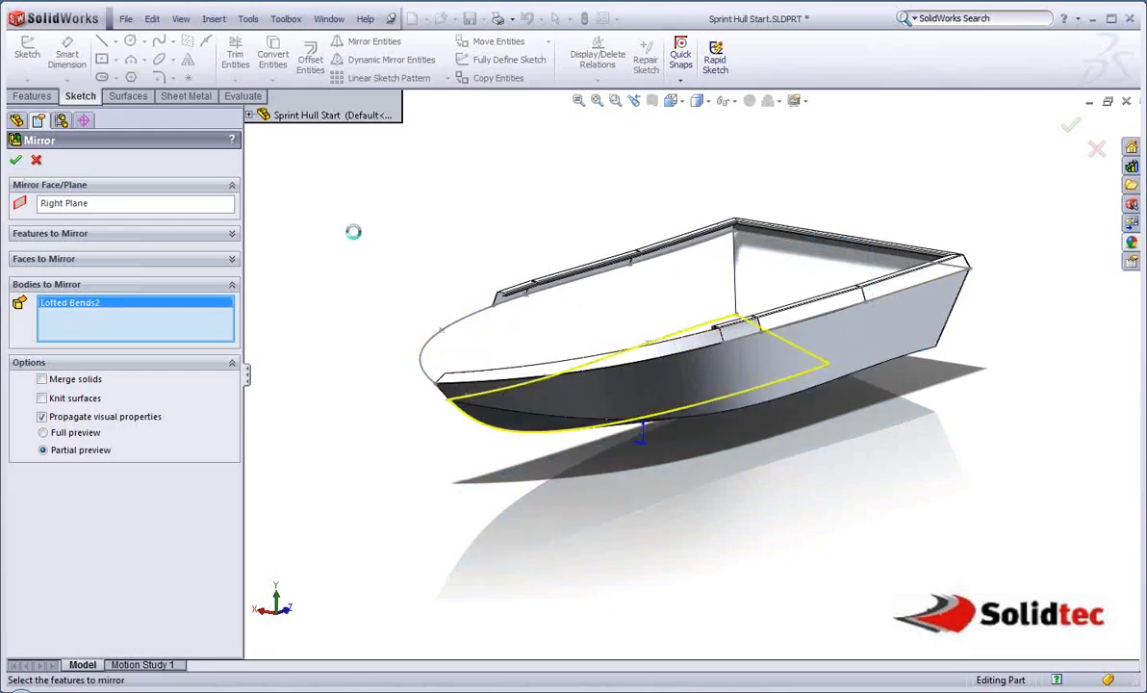
# Mirror the side lofted-bend panel of the hull as a body about the Right Plane
pyautogui.press('Return')
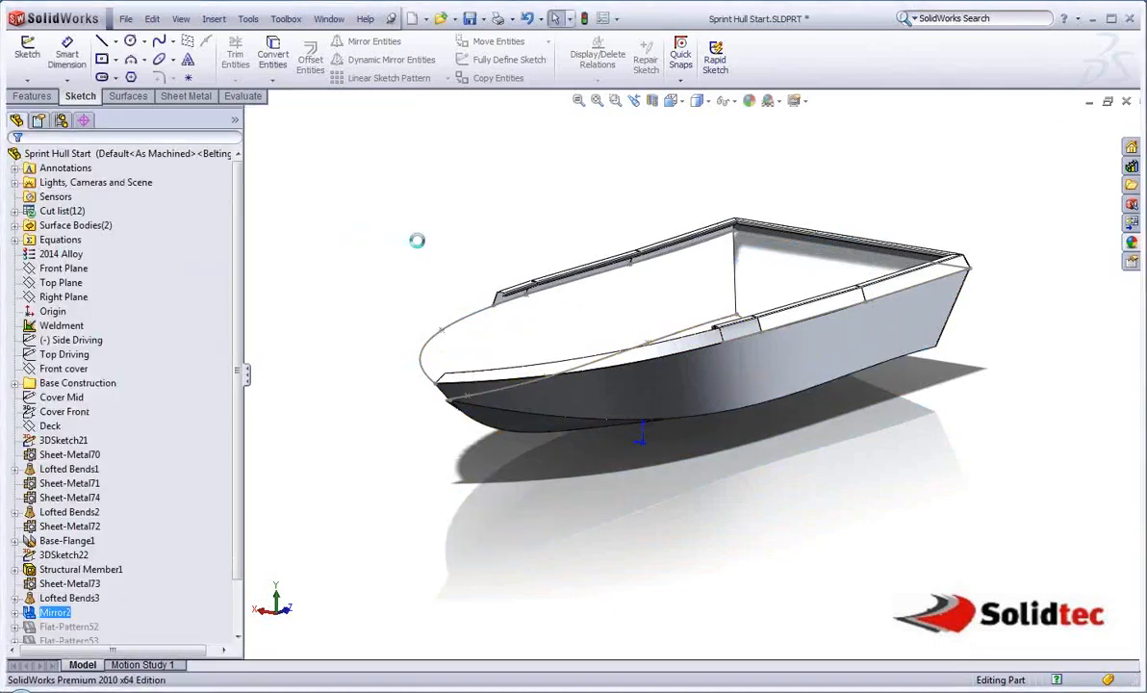
pyautogui.click(678, 359)
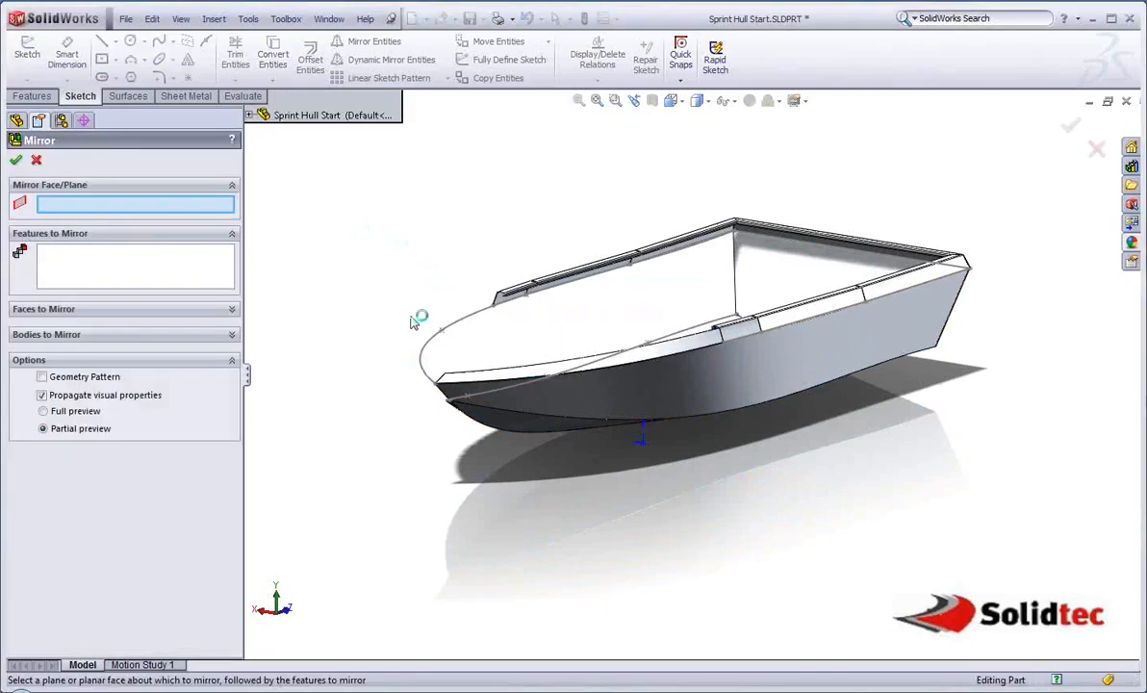
pyautogui.click(245, 115)
pyautogui.click(310, 258)
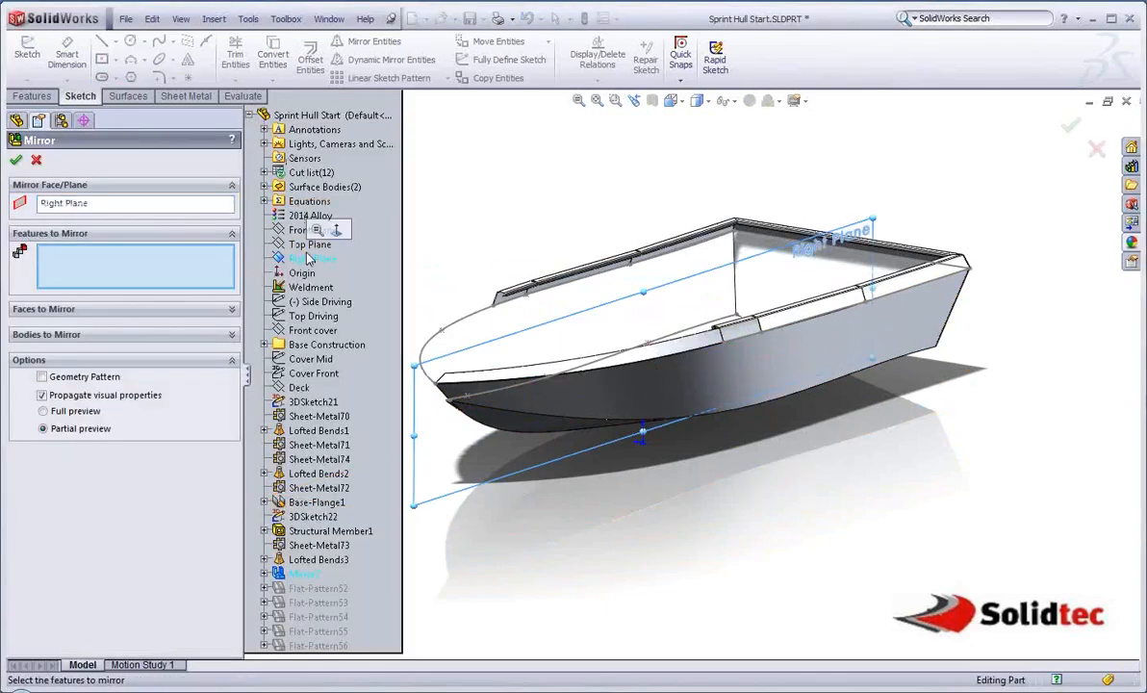
pyautogui.click(79, 335)
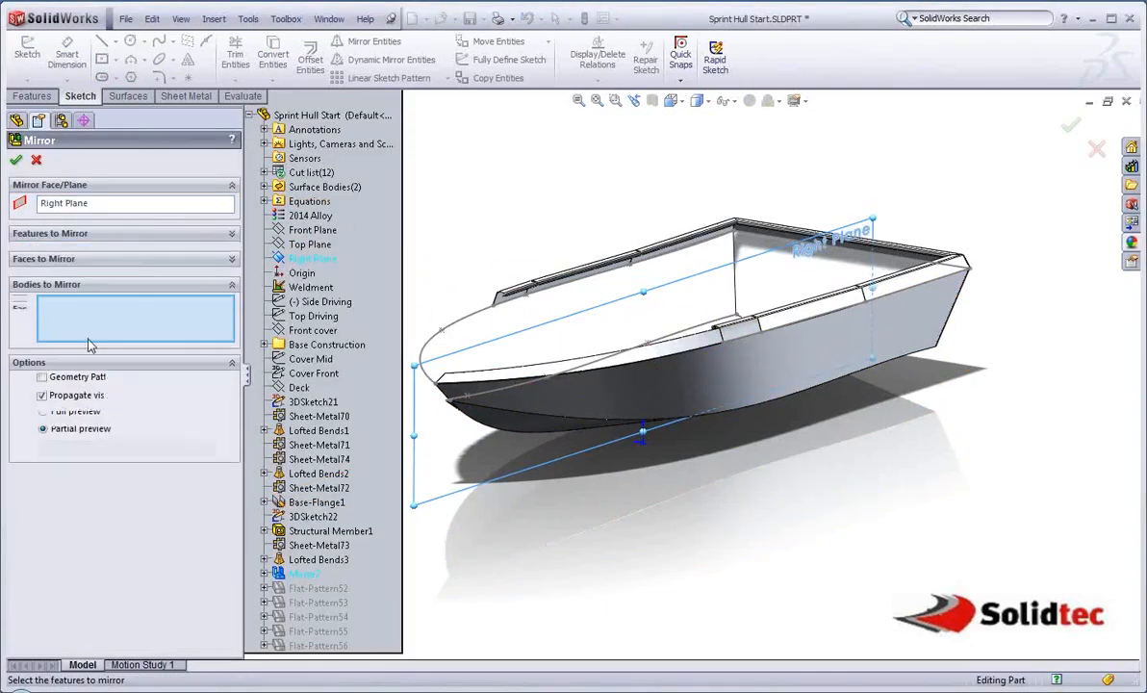
pyautogui.click(525, 402)
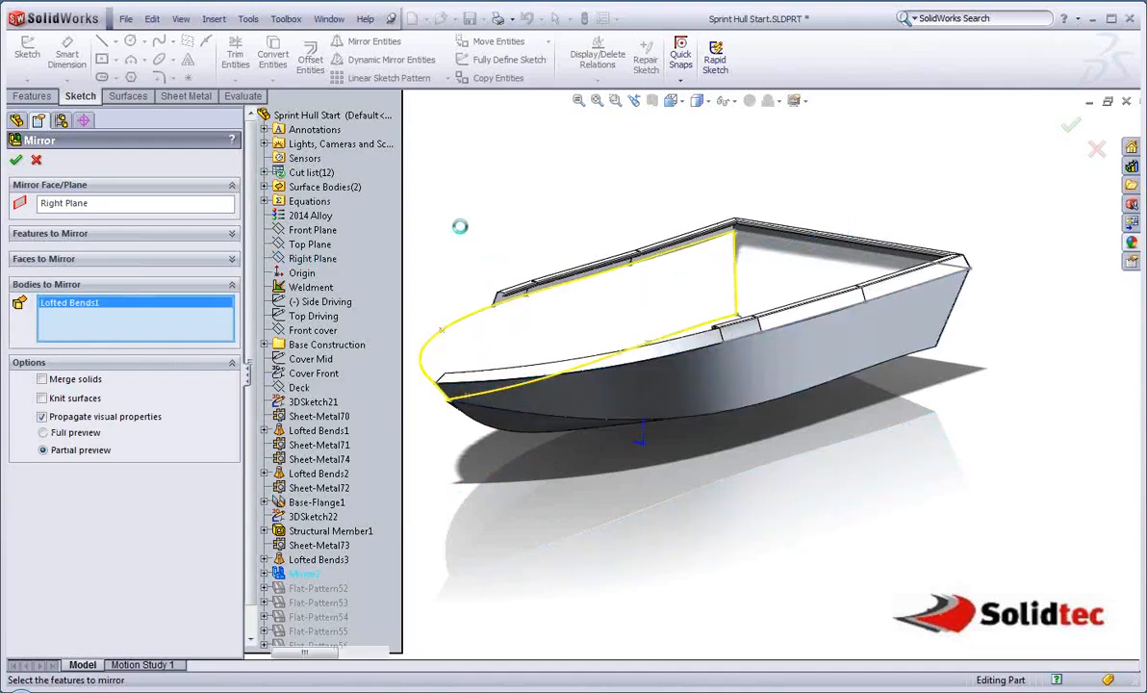
# Mirror the forward belting panel at the bow as a body about the Right Plane
pyautogui.press('Return')
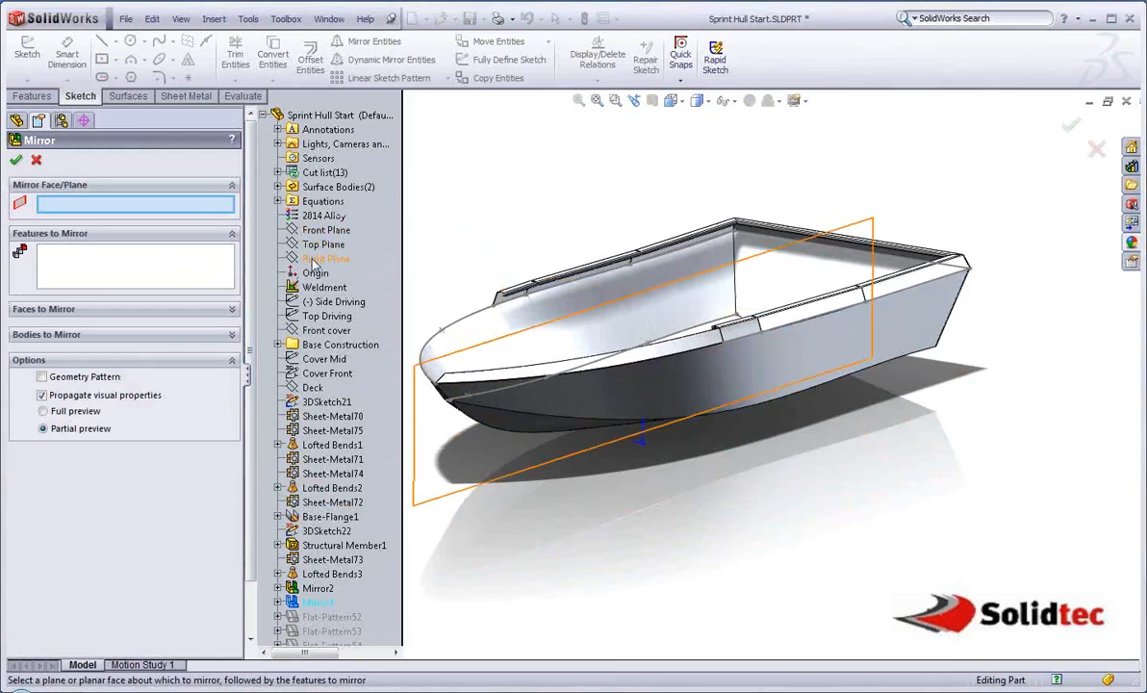
pyautogui.click(311, 261)
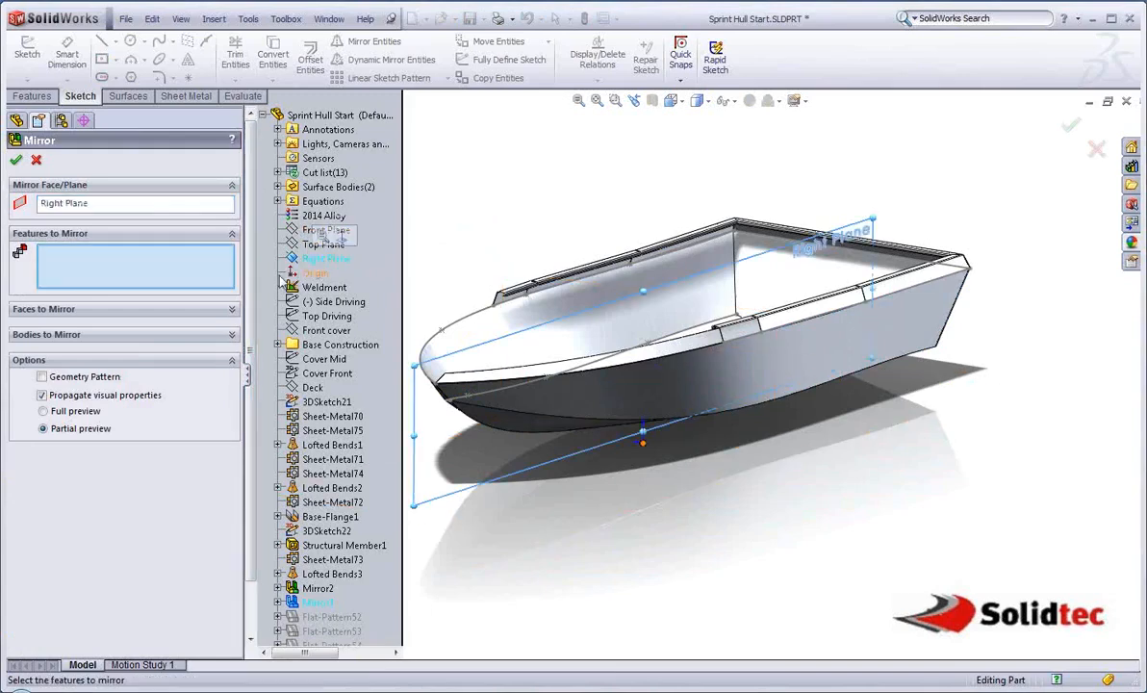
pyautogui.click(121, 338)
pyautogui.click(487, 373)
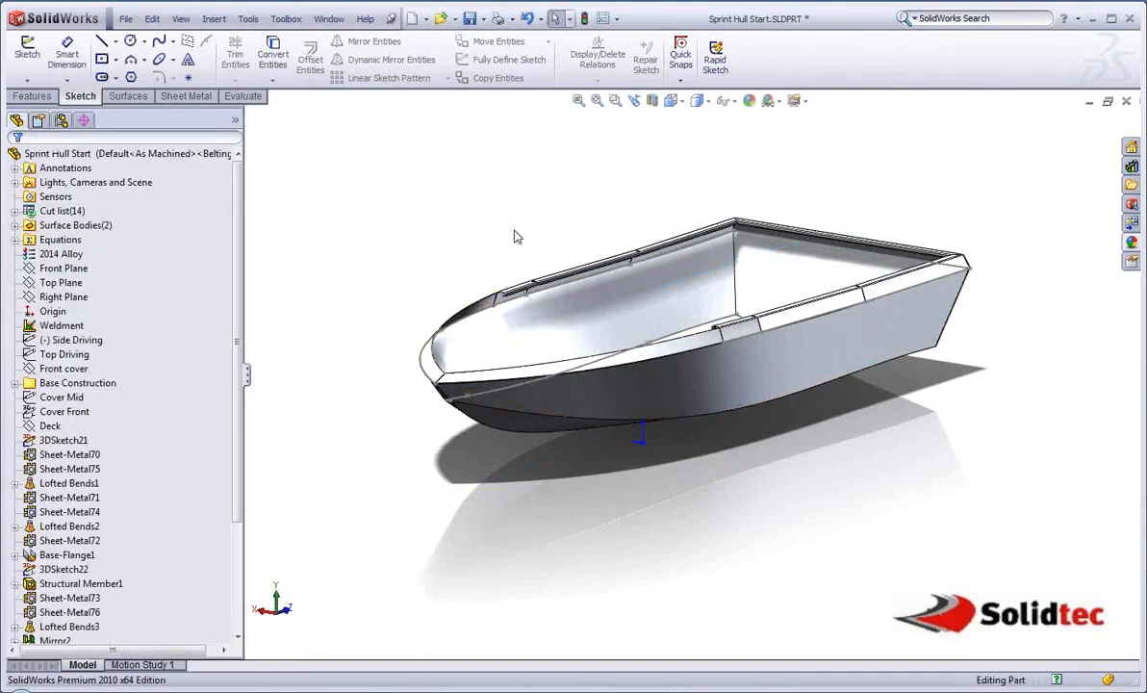
# Flatten the mirrored side panel to inspect its flat pattern, and return the hull to its folded state
pyautogui.moveTo(550, 294); pyautogui.dragTo(582, 310, button='middle')
pyautogui.rightClick(525, 354)
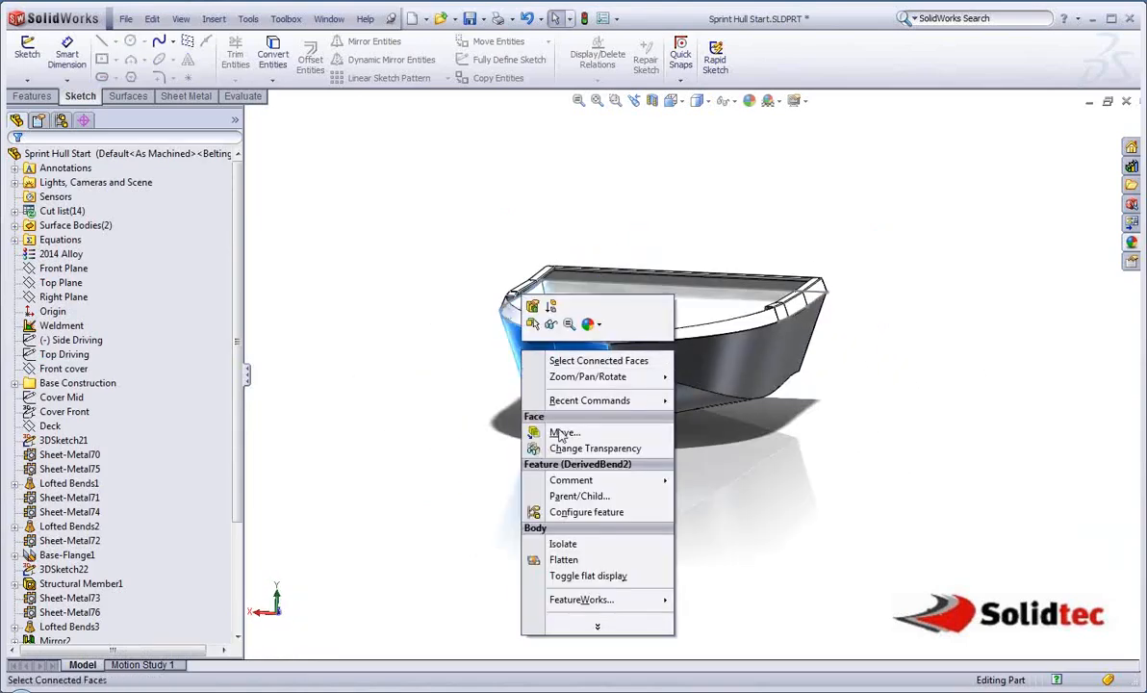
pyautogui.click(564, 561)
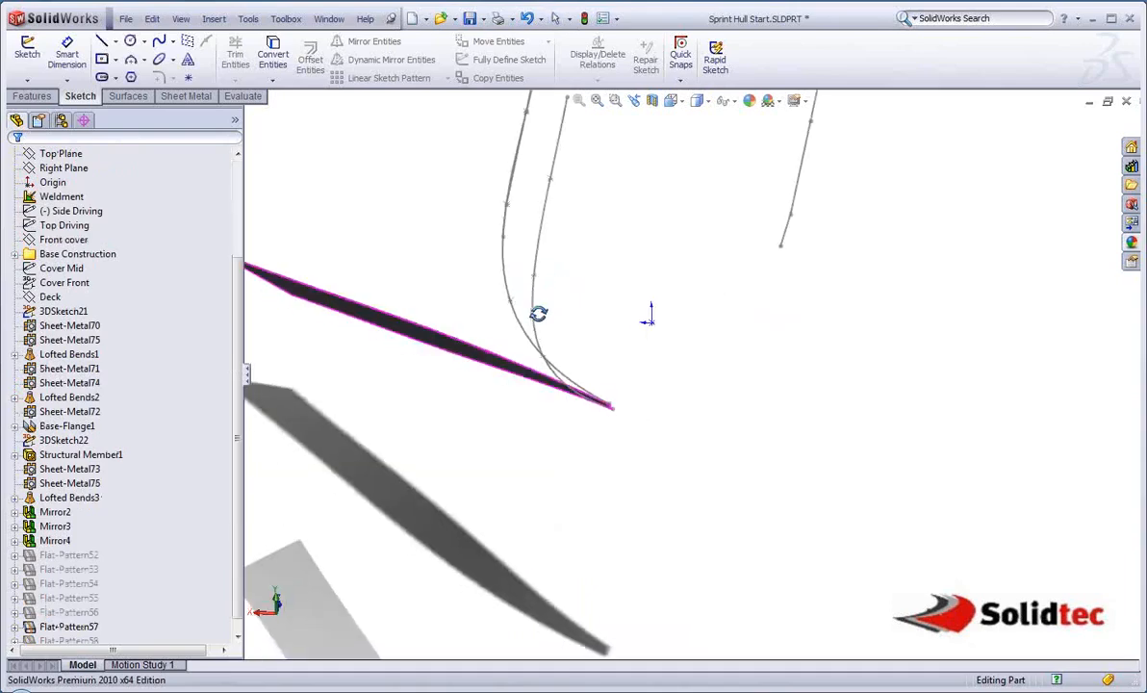
pyautogui.click(204, 95)
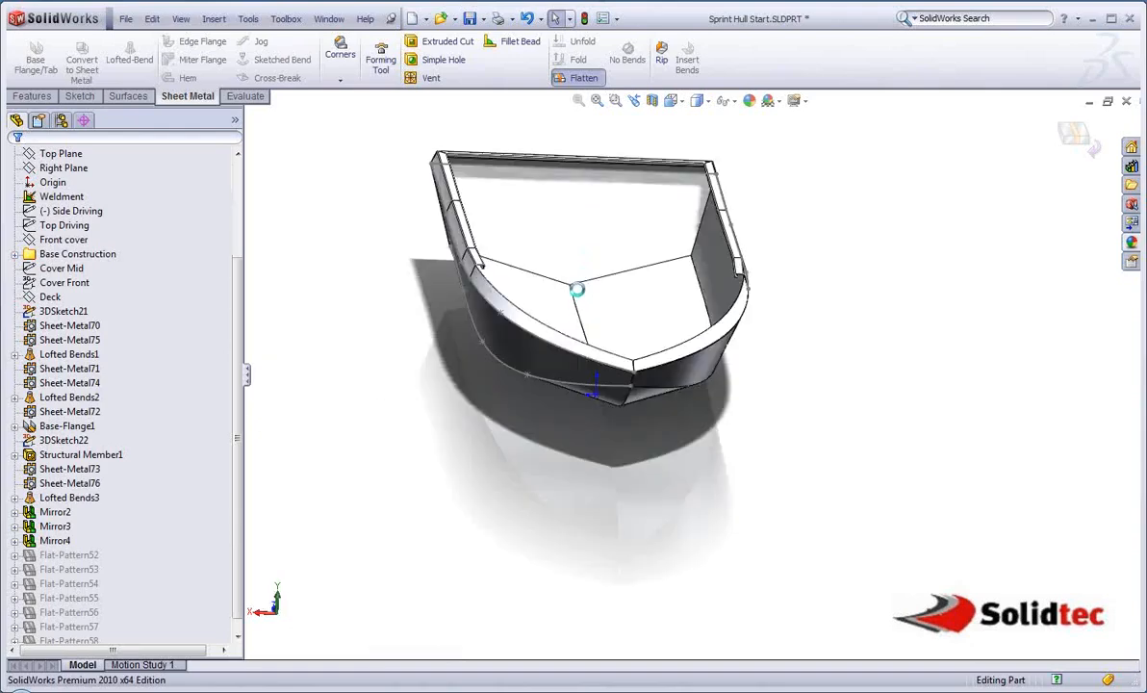
pyautogui.moveTo(601, 344); pyautogui.dragTo(589, 381, button='middle')
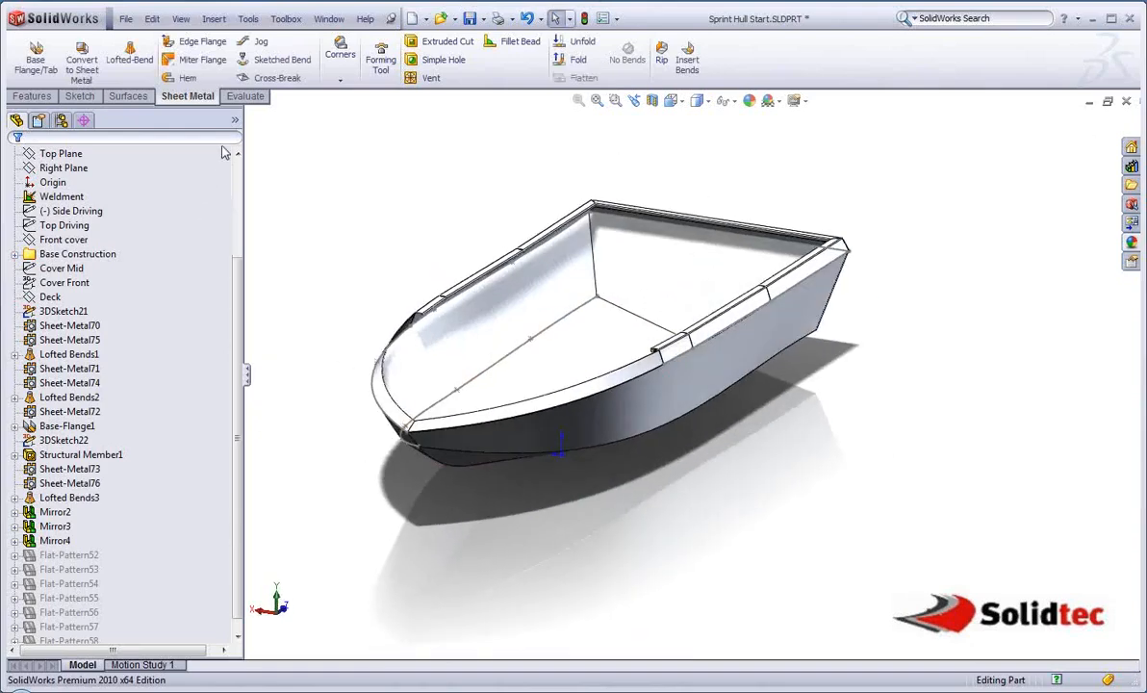
# Switch the part to the Top display state
pyautogui.rightClick(236, 122)
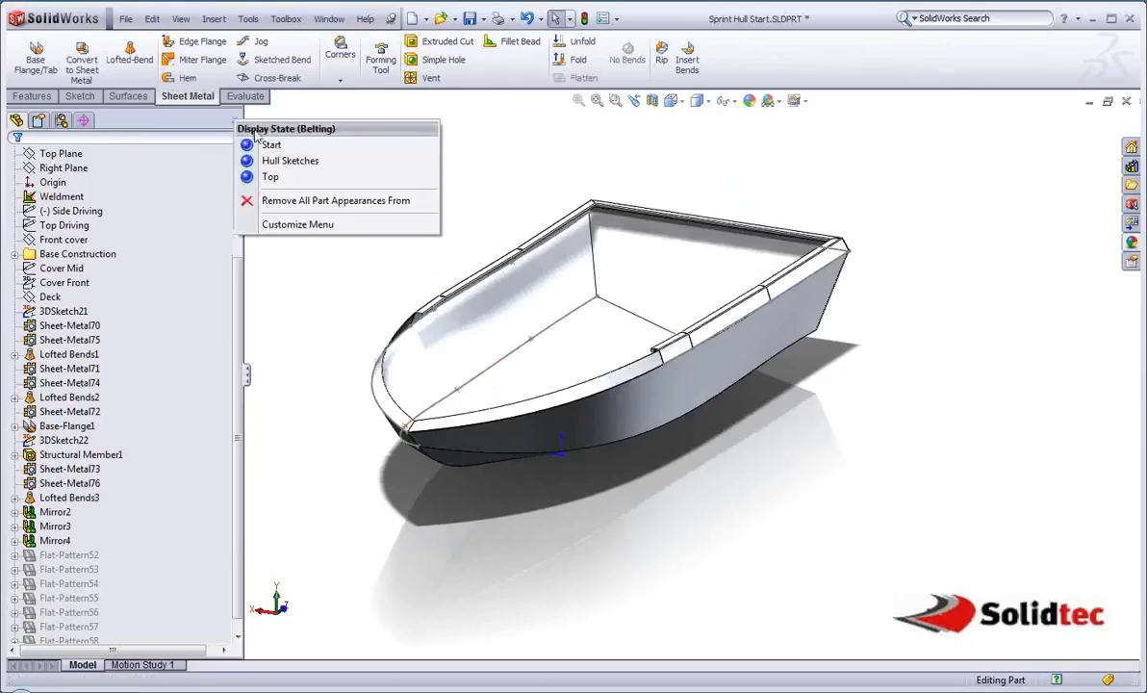
pyautogui.click(273, 177)
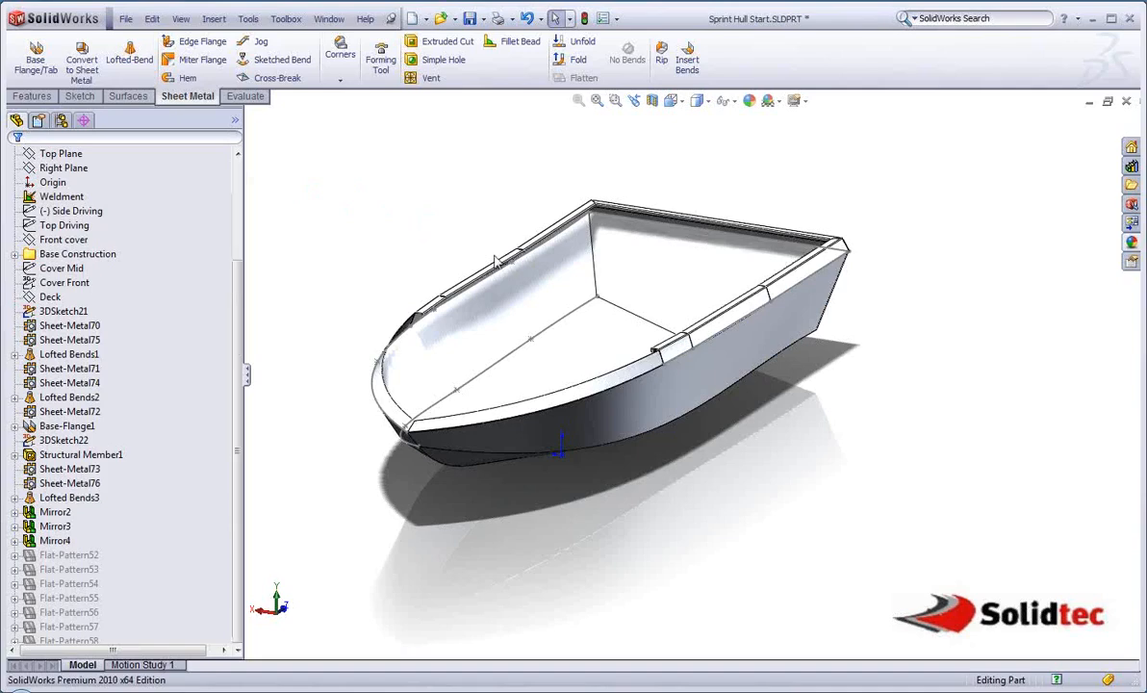
pyautogui.moveTo(582, 350); pyautogui.dragTo(536, 323, button='middle')
pyautogui.scroll(-5, 536, 323)
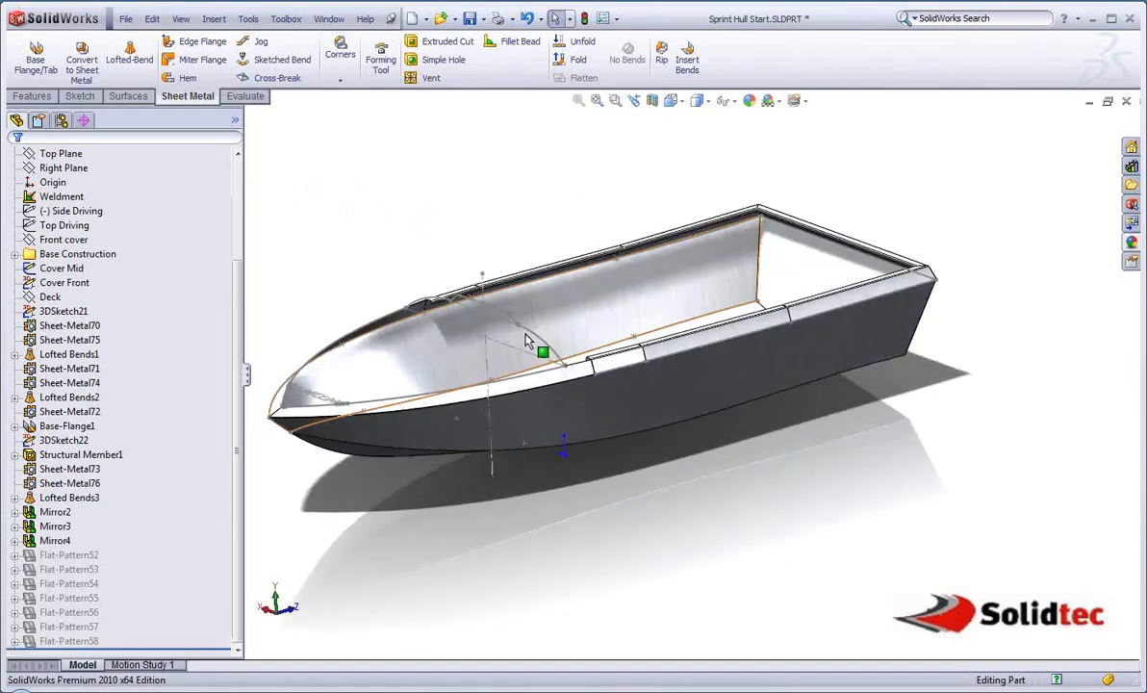
# Open the Cover Front sketch at the bow to examine its curves, and leave it unmodified
pyautogui.click(421, 432)
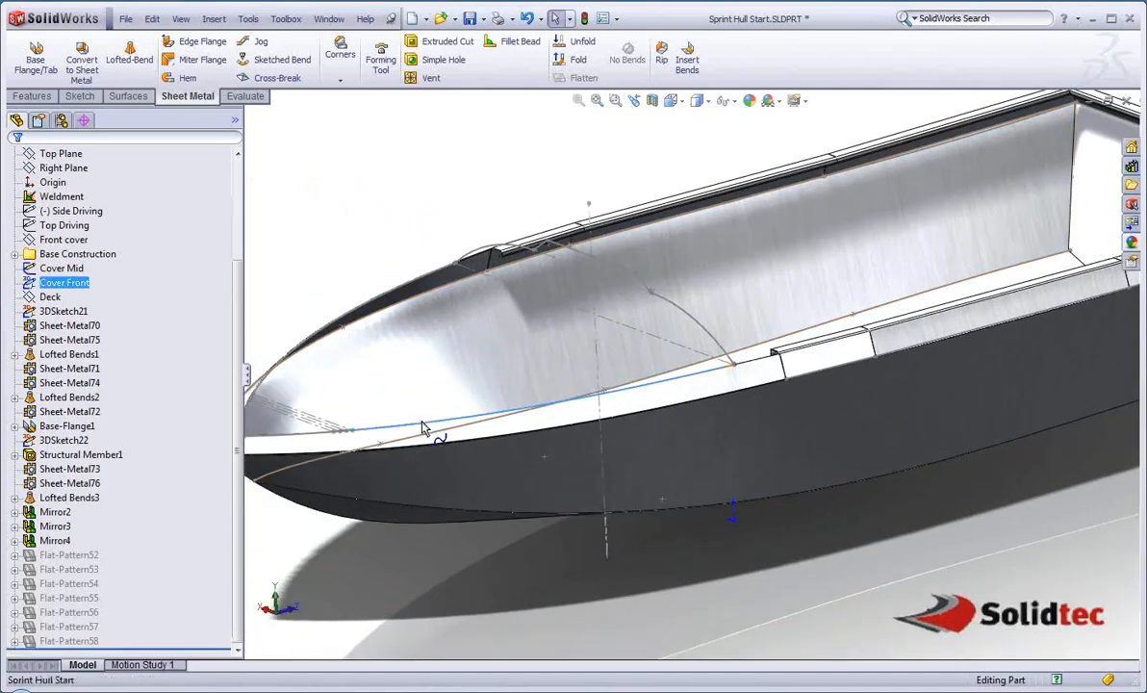
pyautogui.click(464, 352)
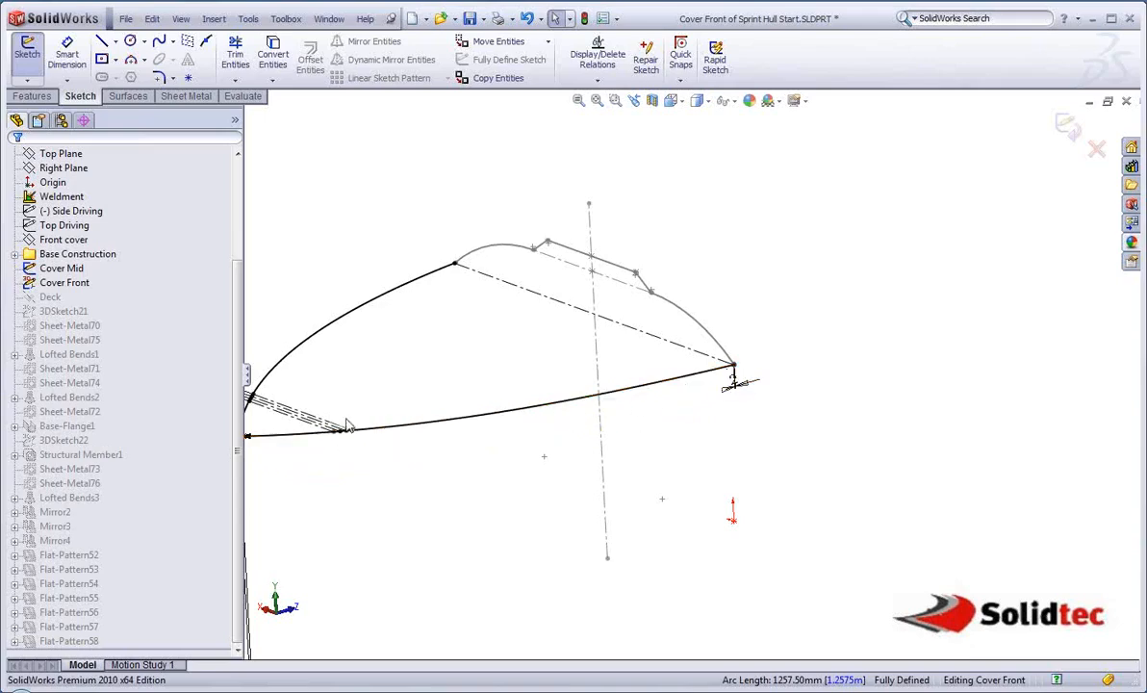
pyautogui.moveTo(348, 426)
pyautogui.mouseDown(button='middle')
pyautogui.moveTo(455, 333)
pyautogui.moveTo(452, 363)
pyautogui.mouseUp(button='middle')
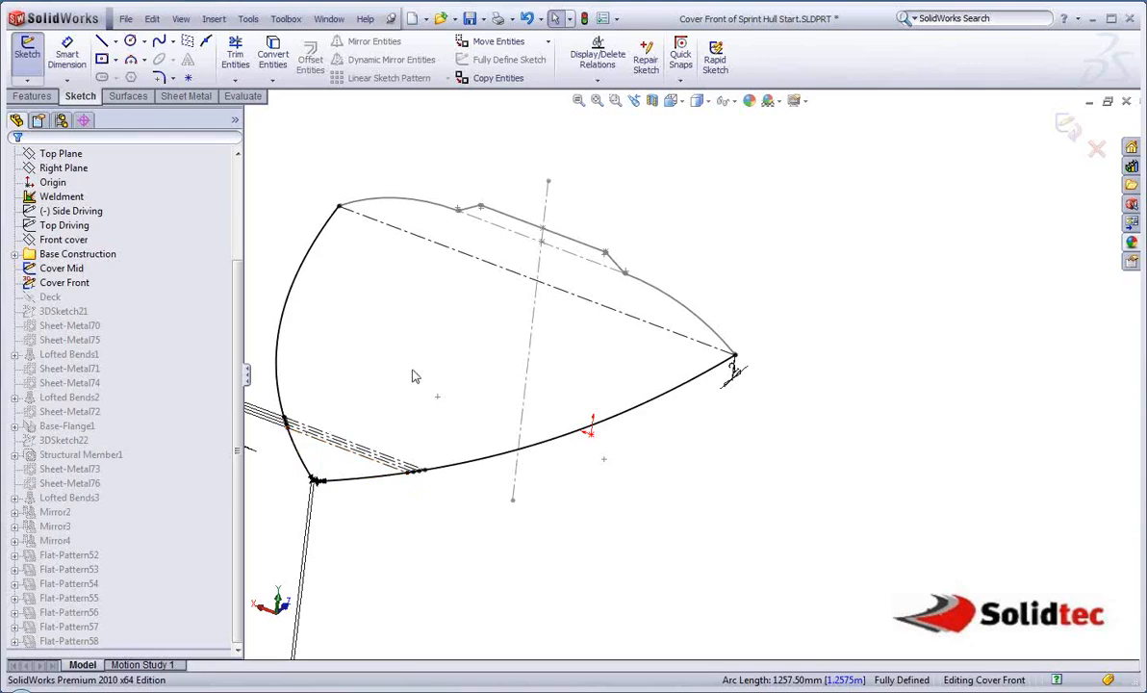
pyautogui.moveTo(412, 375)
pyautogui.mouseDown(button='middle')
pyautogui.moveTo(417, 344)
pyautogui.moveTo(390, 335)
pyautogui.mouseUp(button='middle')
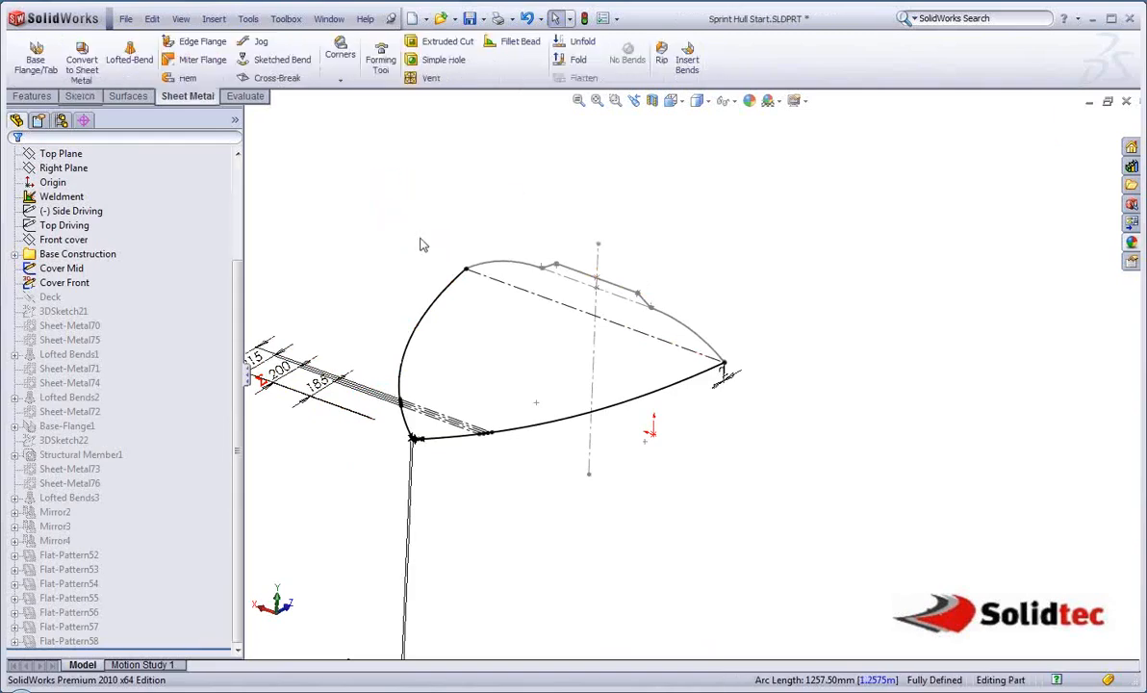
# Create a 3 mm thick lofted bend between the Cover Mid and Cover Front sketches with the thickness direction reversed
pyautogui.press('s')
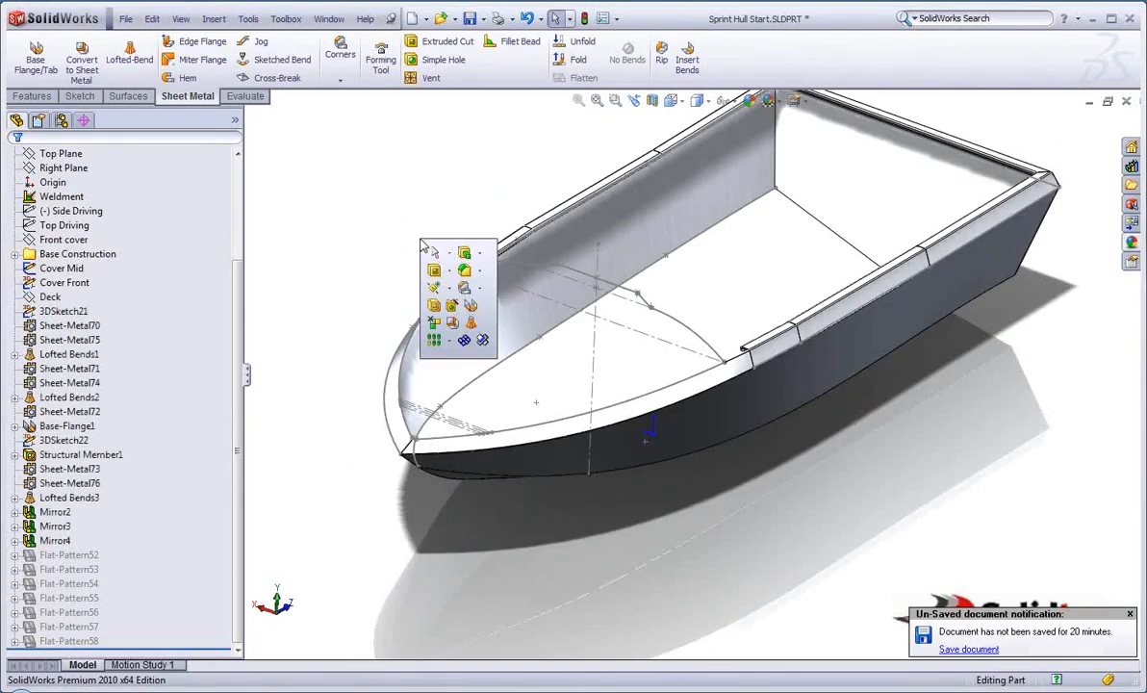
pyautogui.click(531, 266)
pyautogui.click(431, 307)
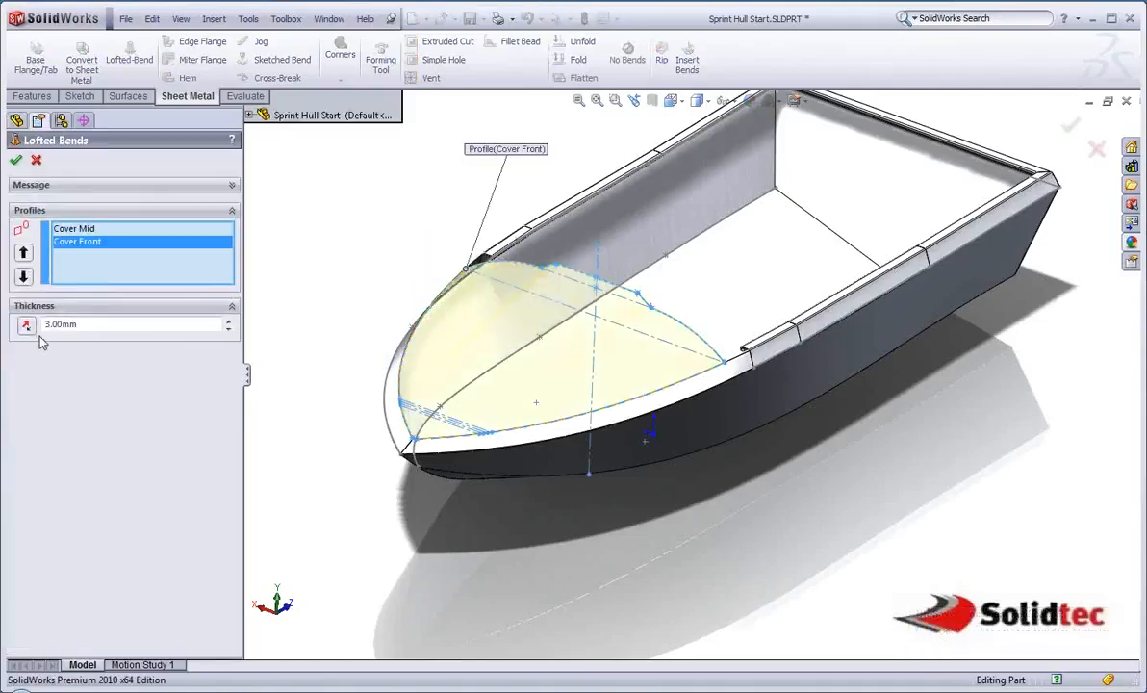
pyautogui.click(29, 325)
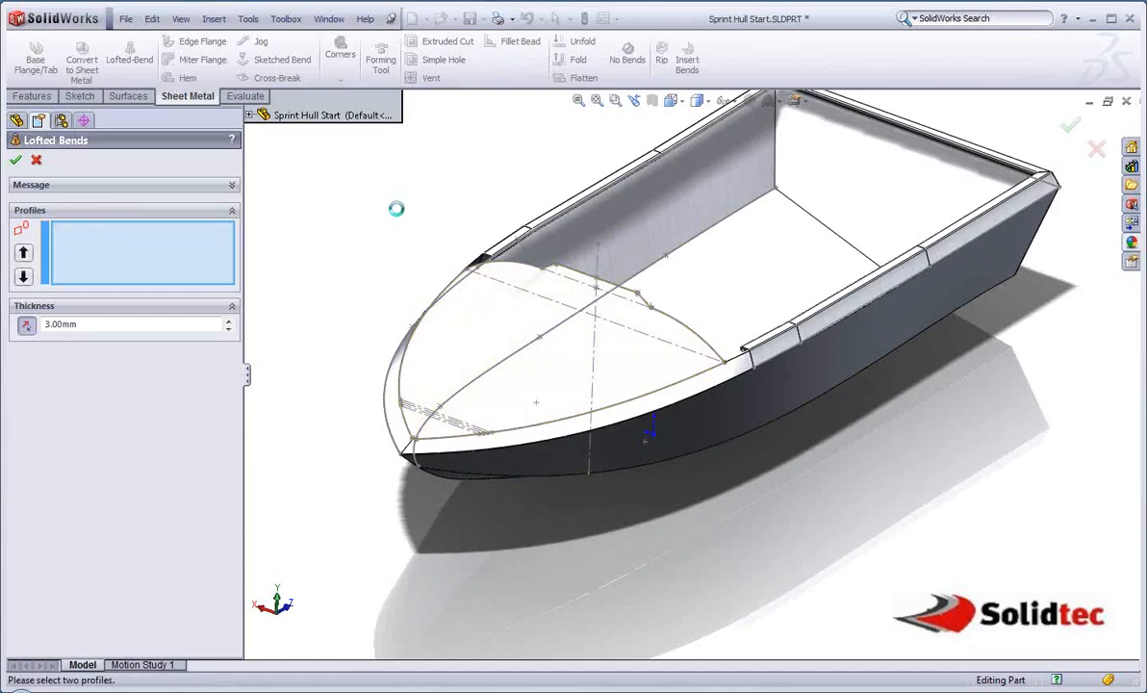
# Hide the two profile sketches of the front cover's lofted bend
pyautogui.click(552, 302)
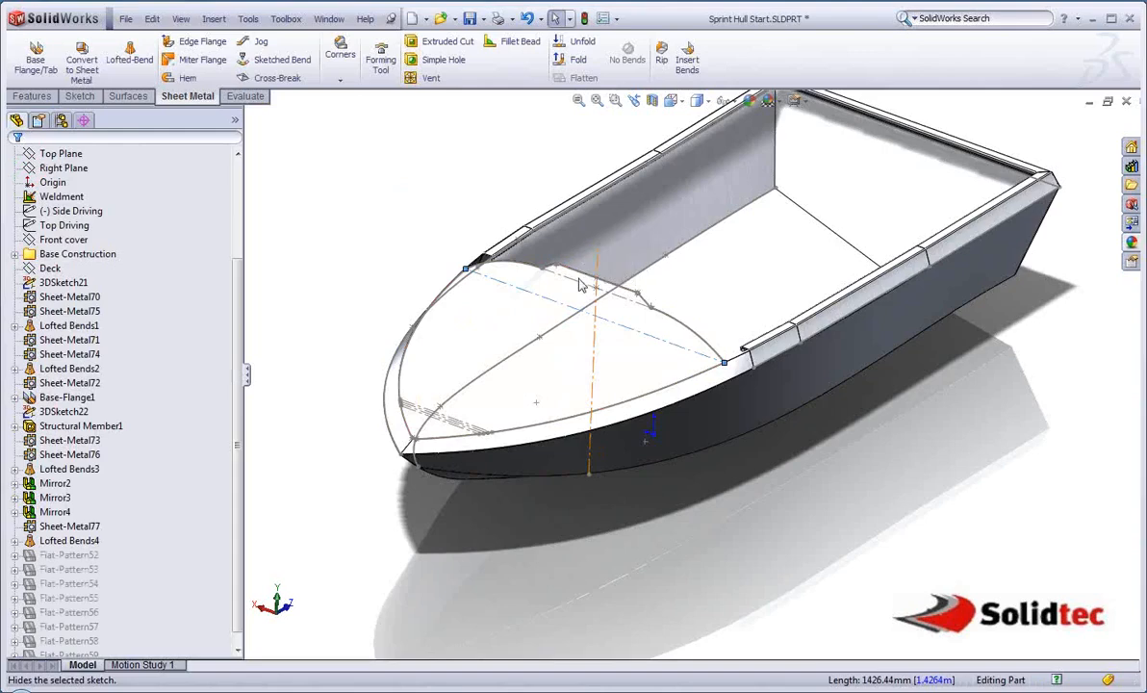
pyautogui.click(593, 287)
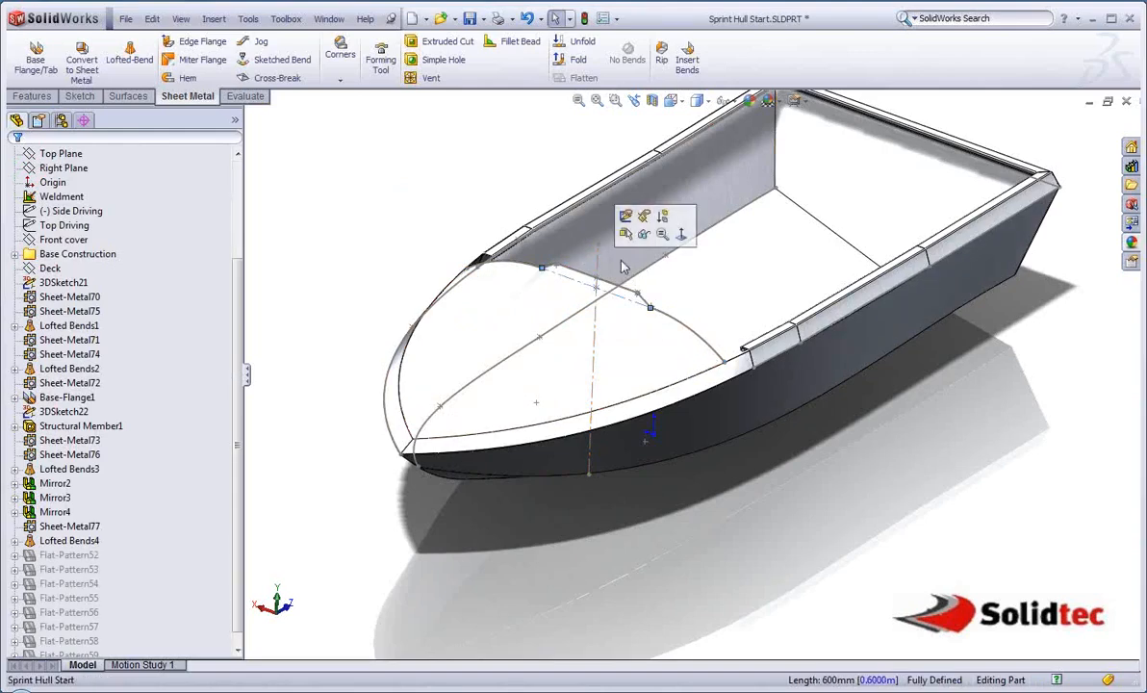
pyautogui.click(642, 236)
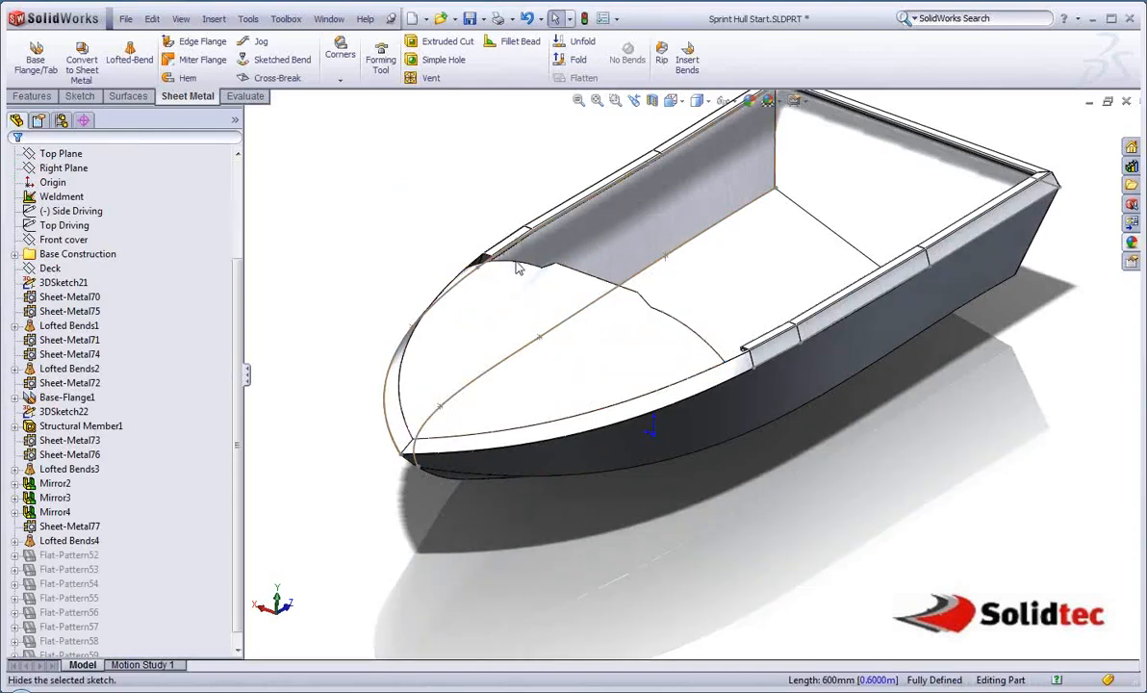
pyautogui.moveTo(574, 328); pyautogui.dragTo(462, 289, button='middle')
pyautogui.hotkey('ctrl', 'q')
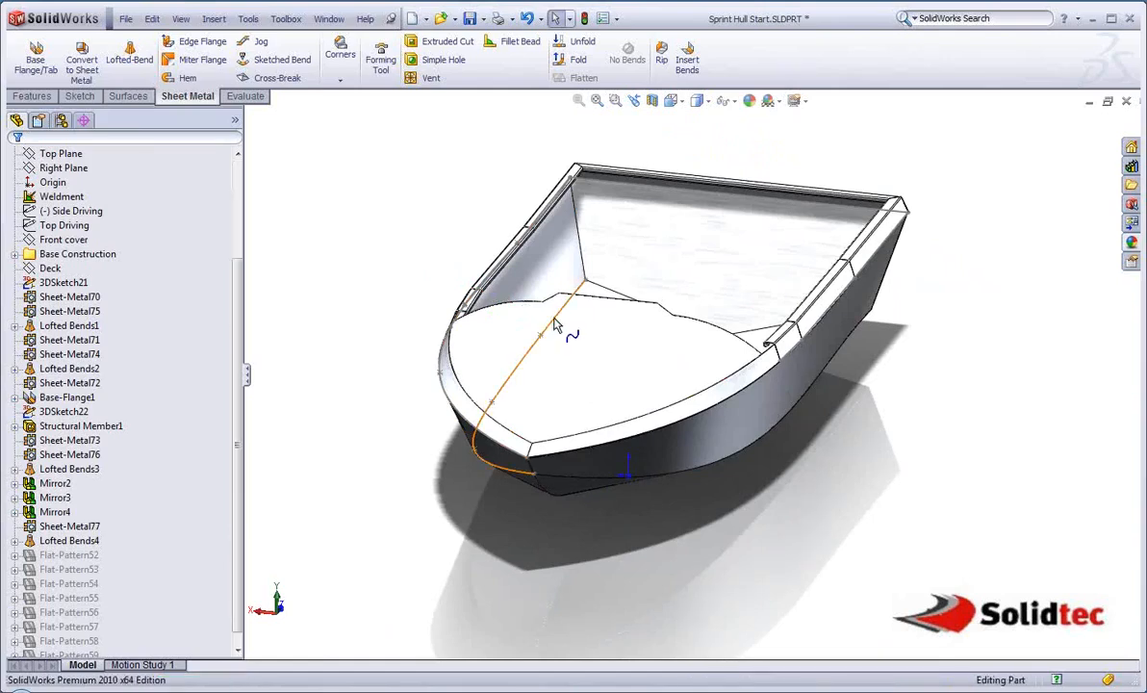
# Hide the remaining 3D sketches 3DSketch21 and 3DSketch22 around the front cover
pyautogui.click(555, 325)
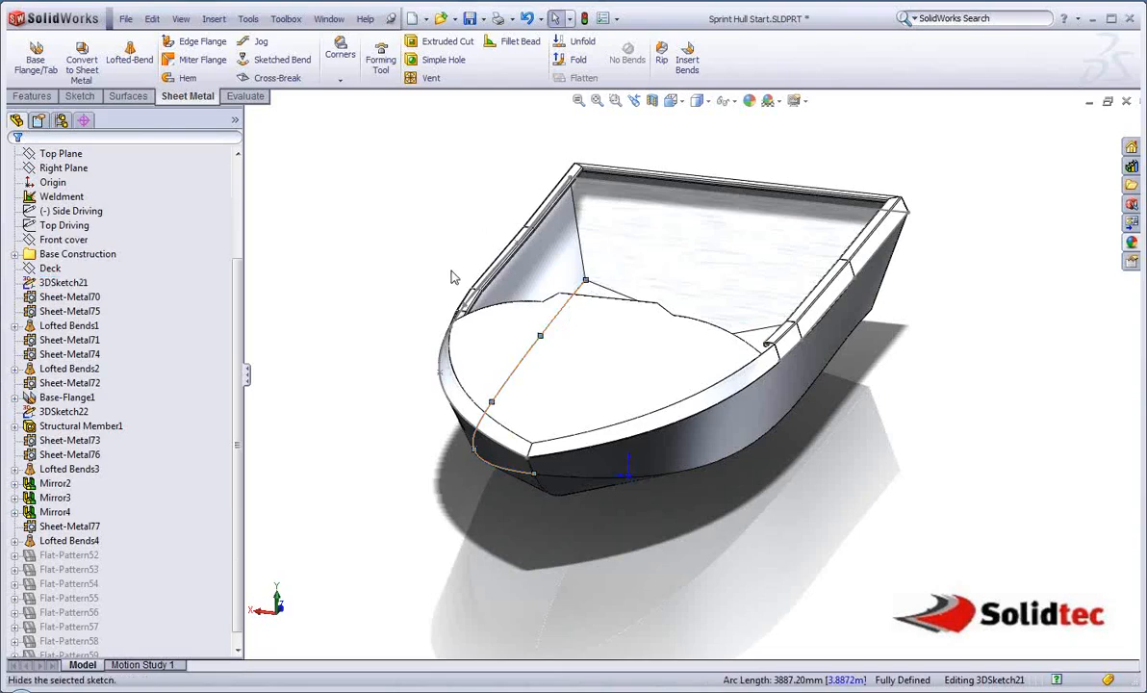
pyautogui.click(504, 311)
pyautogui.moveTo(504, 311)
pyautogui.mouseDown(button='middle')
pyautogui.moveTo(509, 275)
pyautogui.moveTo(474, 302)
pyautogui.moveTo(484, 312)
pyautogui.mouseUp(button='middle')
pyautogui.click(493, 303)
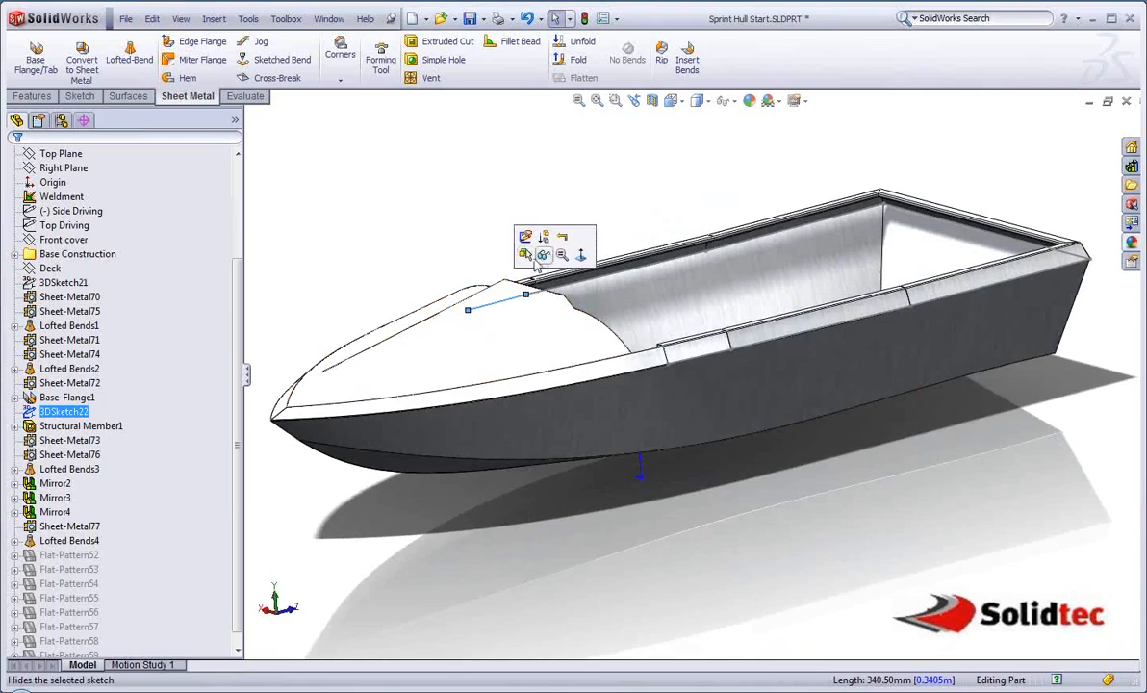
pyautogui.click(459, 249)
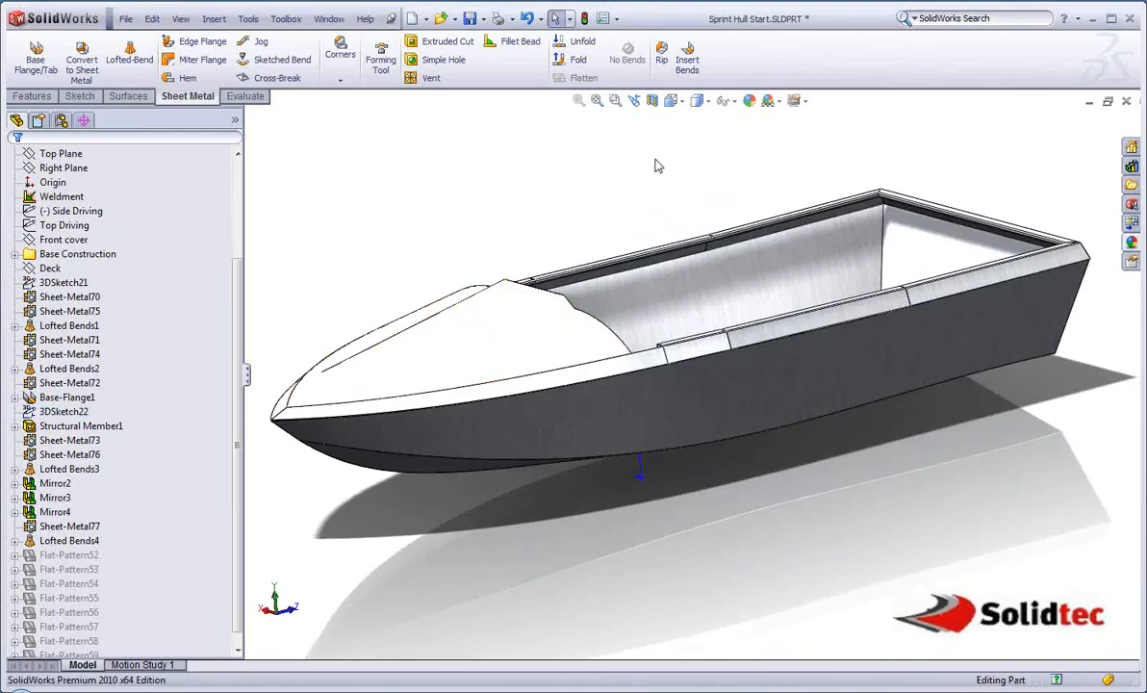
pyautogui.moveTo(568, 262)
pyautogui.mouseDown(button='middle')
pyautogui.moveTo(532, 303)
pyautogui.moveTo(593, 271)
pyautogui.moveTo(567, 213)
pyautogui.moveTo(581, 263)
pyautogui.mouseUp(button='middle')
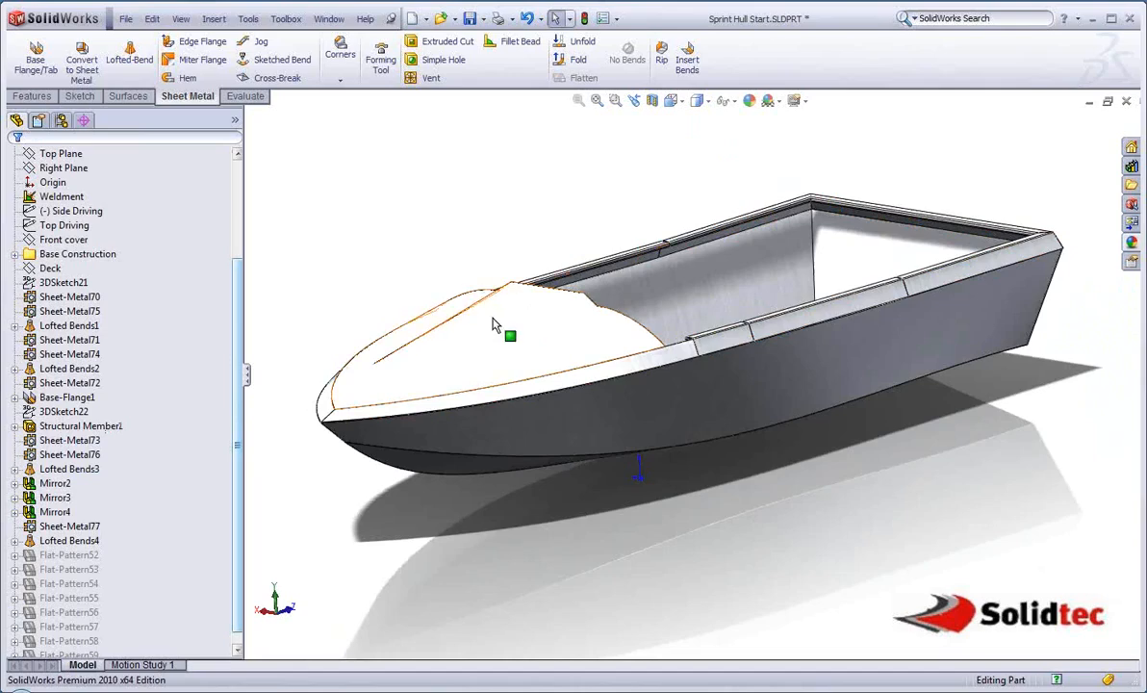
pyautogui.moveTo(496, 325); pyautogui.dragTo(471, 302, button='middle')
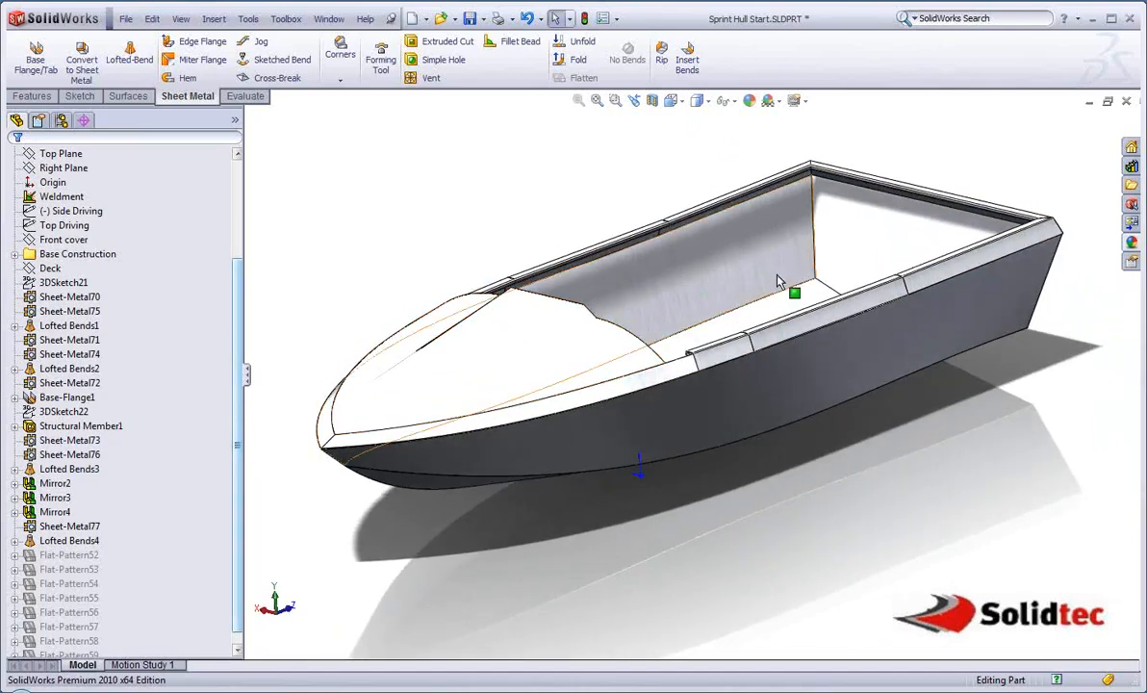
# Show the Deck plane over the hull
pyautogui.click(1130, 167)
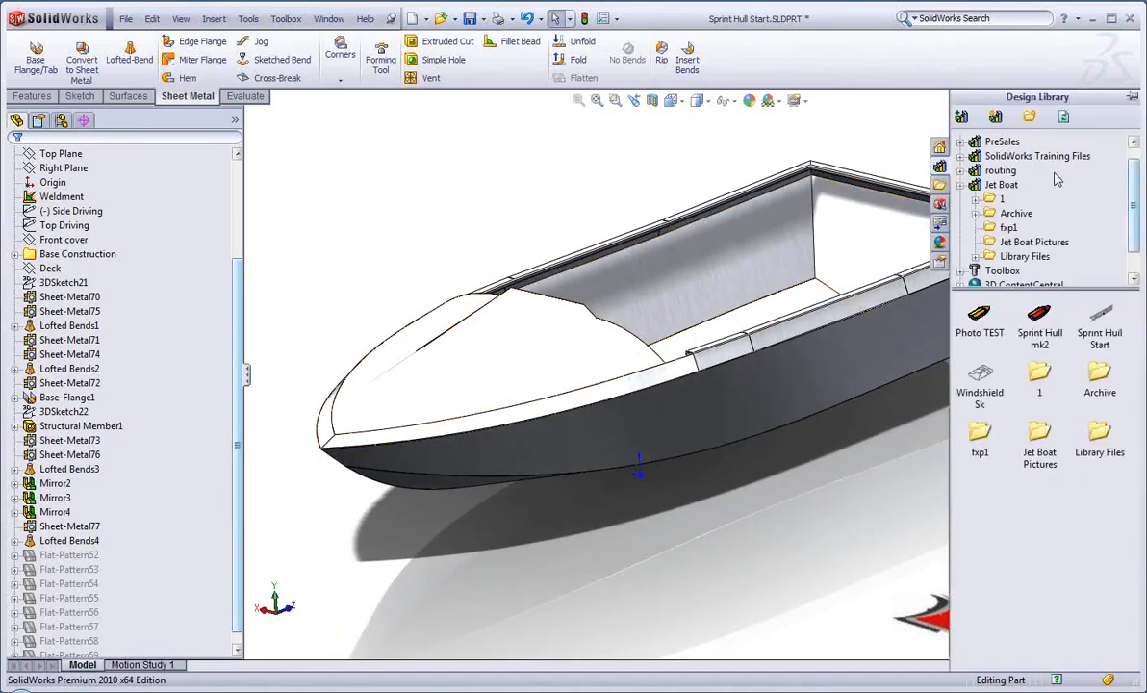
pyautogui.rightClick(50, 268)
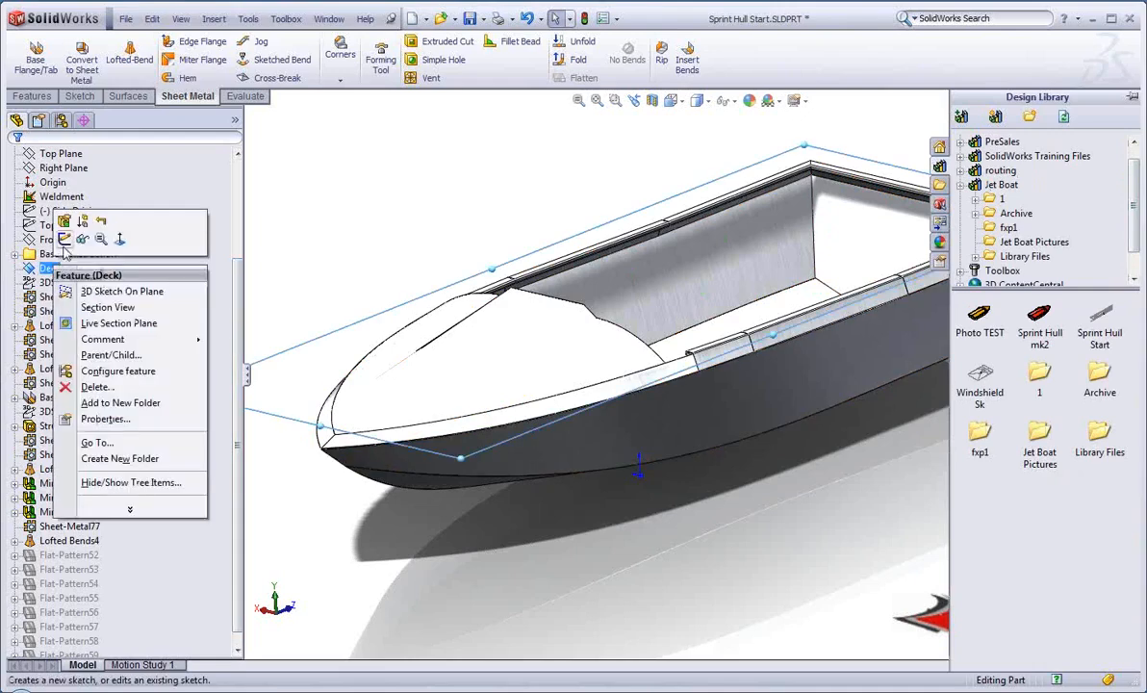
pyautogui.click(84, 241)
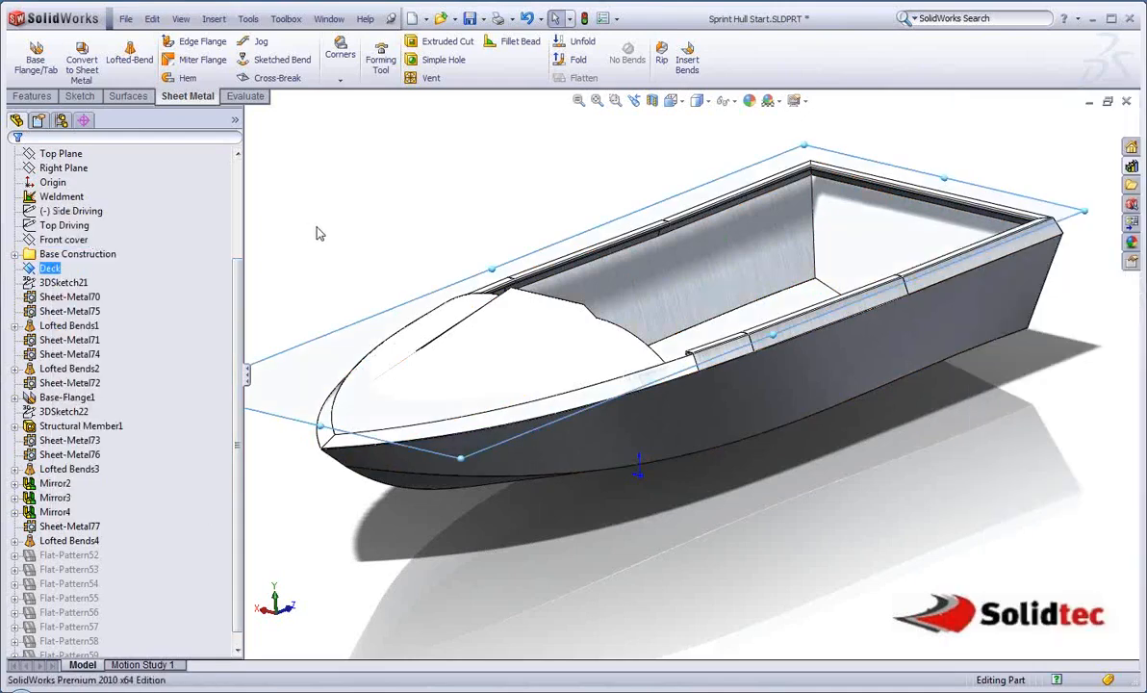
# Insert the Windshield Sk library feature on the Deck plane, referencing the part origin and the Right Plane
pyautogui.click(1130, 169)
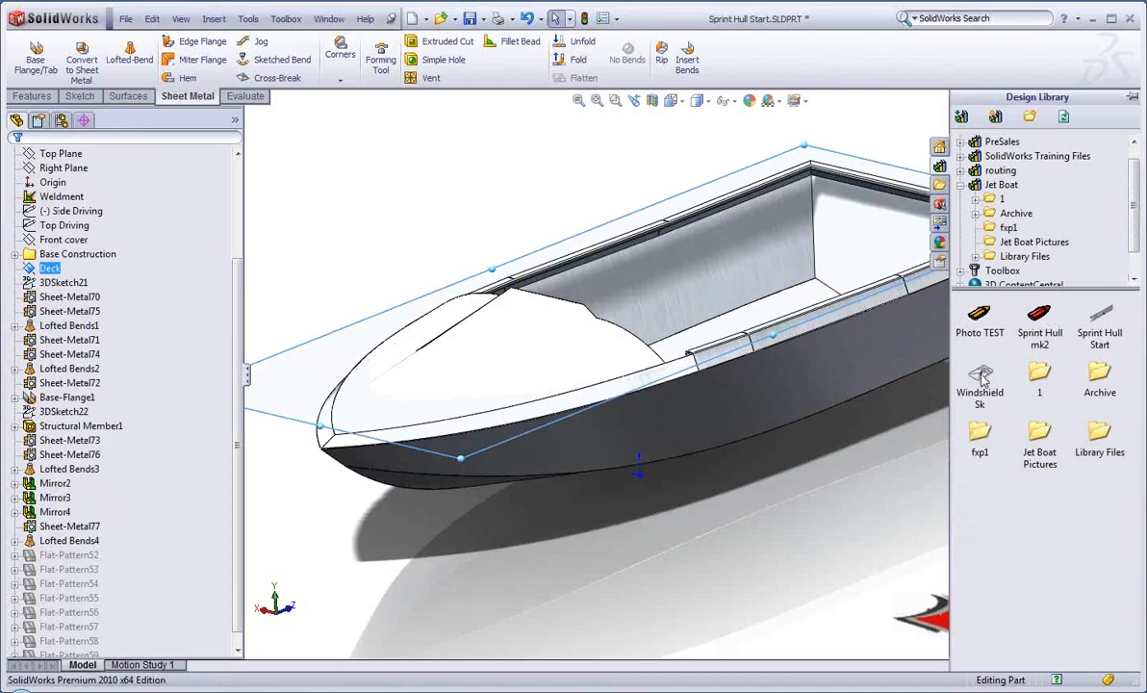
pyautogui.moveTo(984, 381)
pyautogui.moveTo(982, 383)
pyautogui.mouseDown()
pyautogui.moveTo(365, 323)
pyautogui.moveTo(325, 344)
pyautogui.mouseUp()
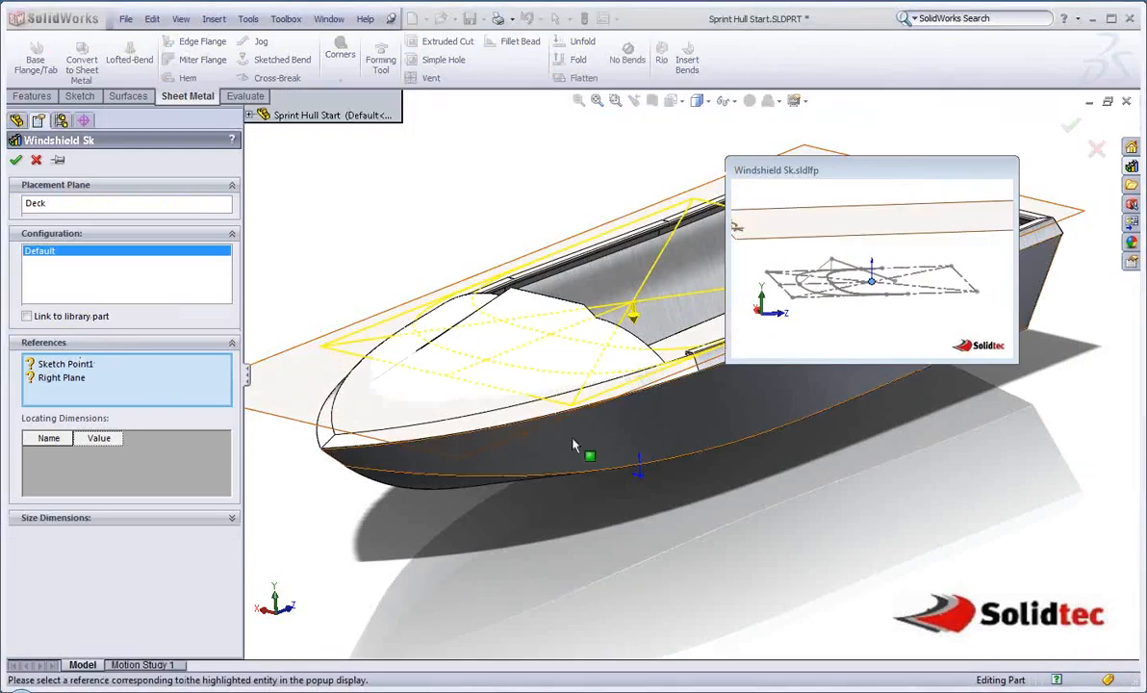
pyautogui.click(641, 482)
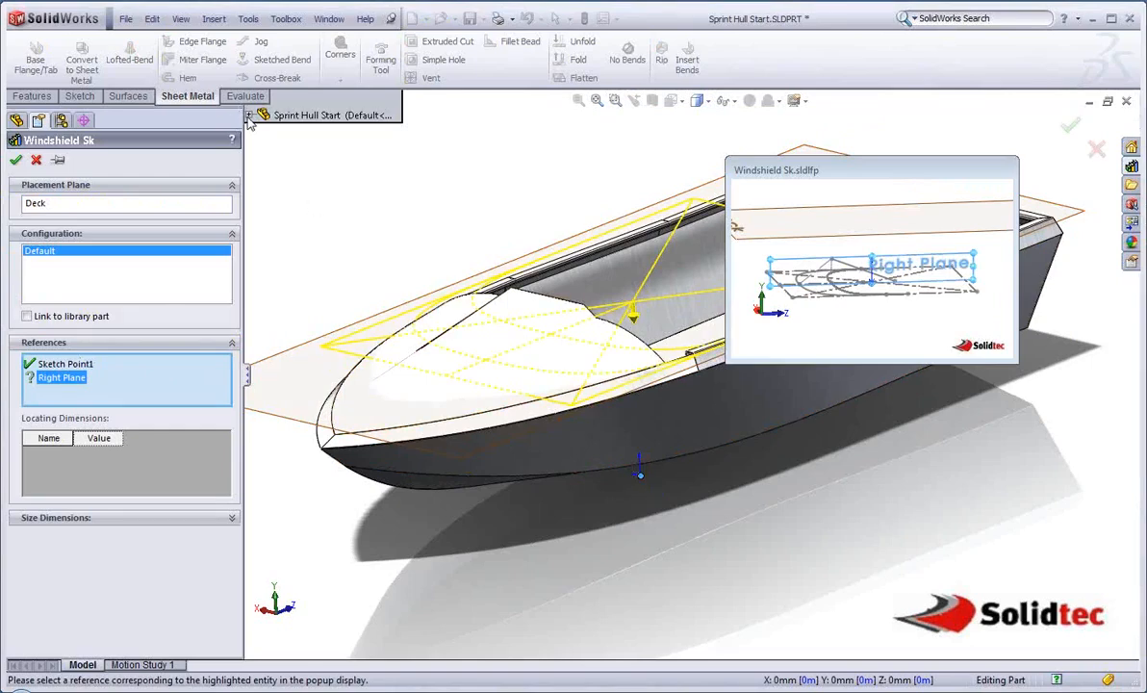
pyautogui.click(288, 114)
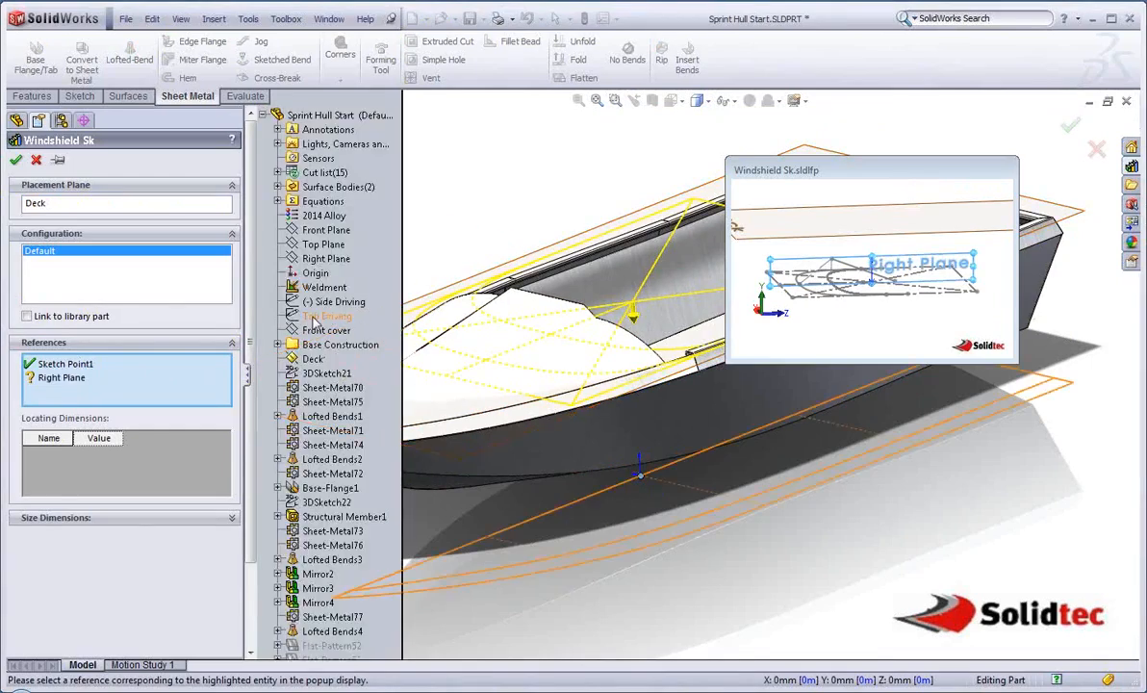
pyautogui.click(303, 256)
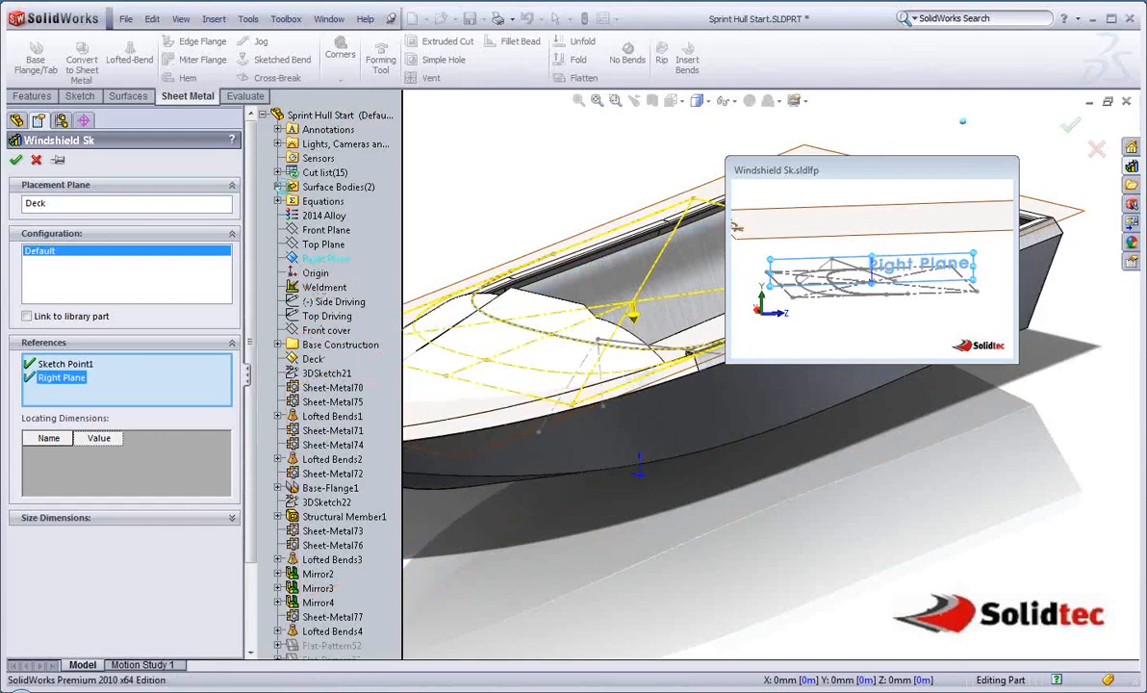
pyautogui.click(264, 115)
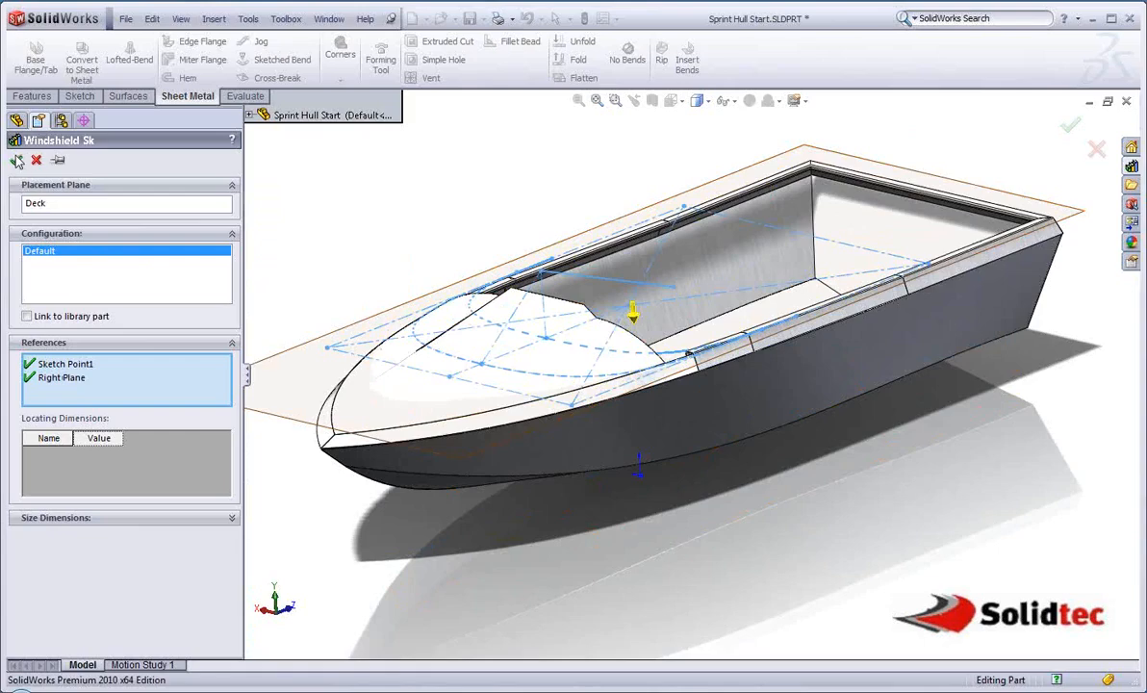
pyautogui.press('Return')
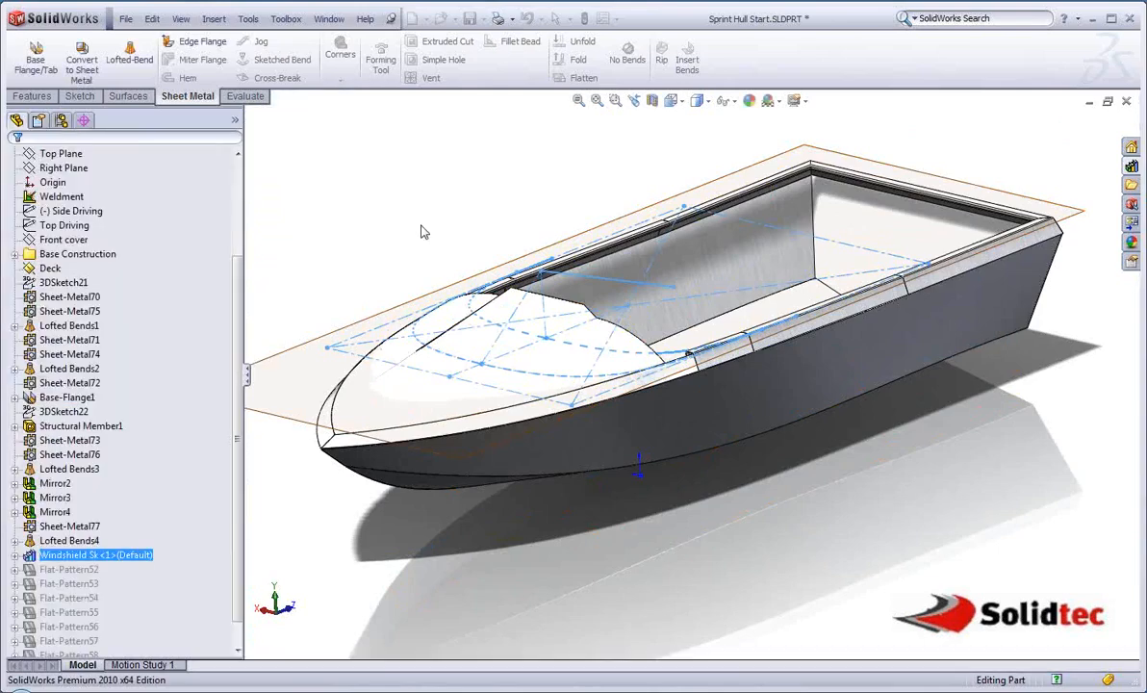
# Edit the windshield's plan sketch on the Deck plane, moving the construction rectangle's aft corner to about X -769, Y 1026 mm, and exit the sketch
pyautogui.moveTo(492, 402); pyautogui.dragTo(430, 353, button='middle')
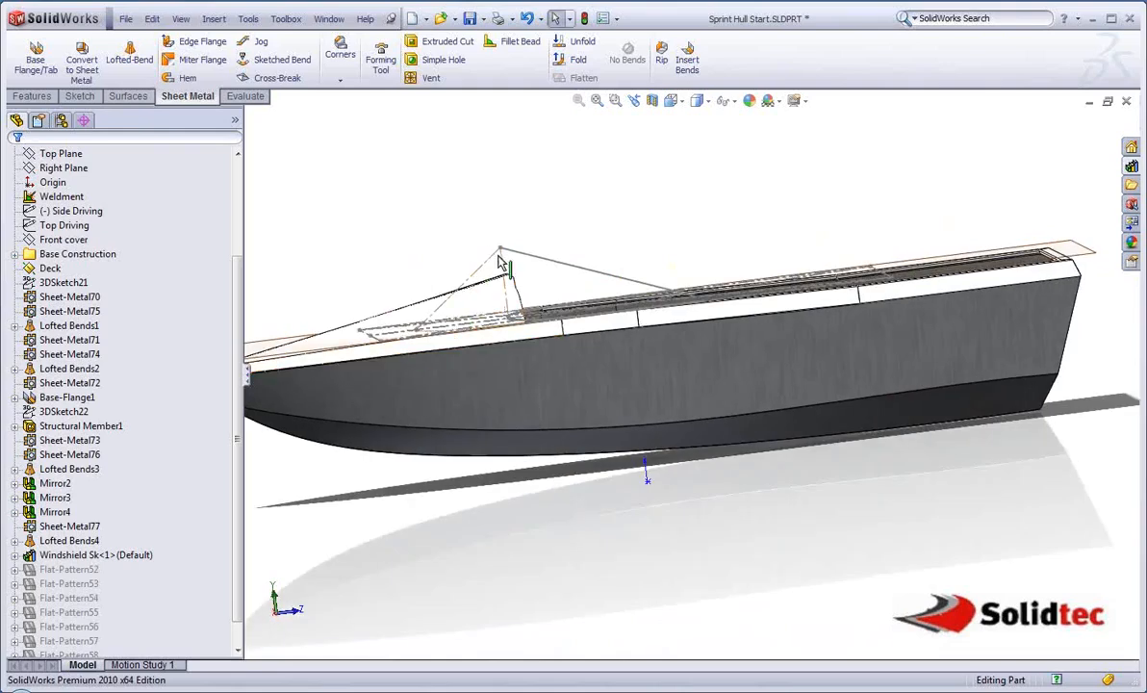
pyautogui.moveTo(604, 316); pyautogui.dragTo(614, 455, button='middle')
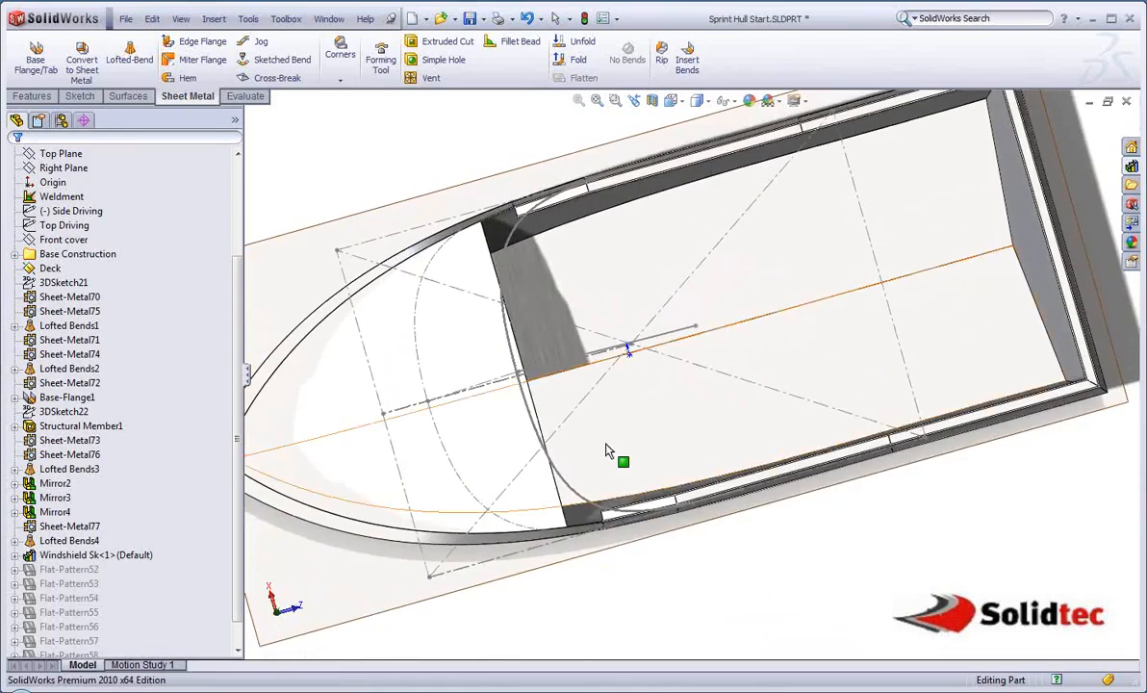
pyautogui.click(413, 354)
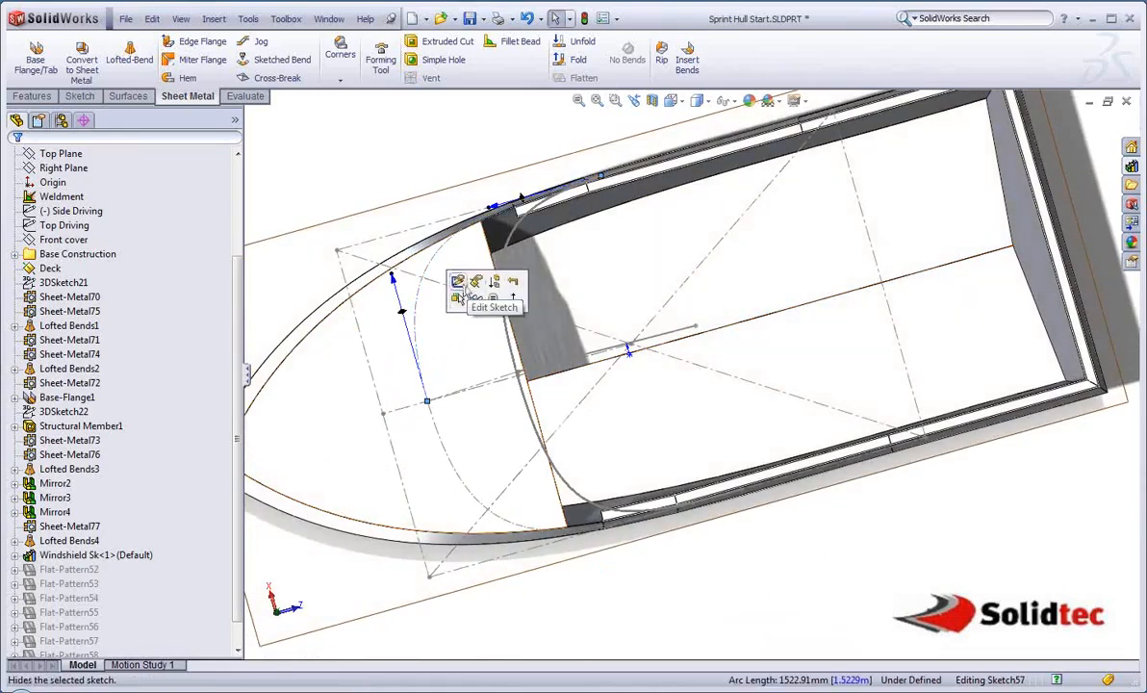
pyautogui.click(448, 296)
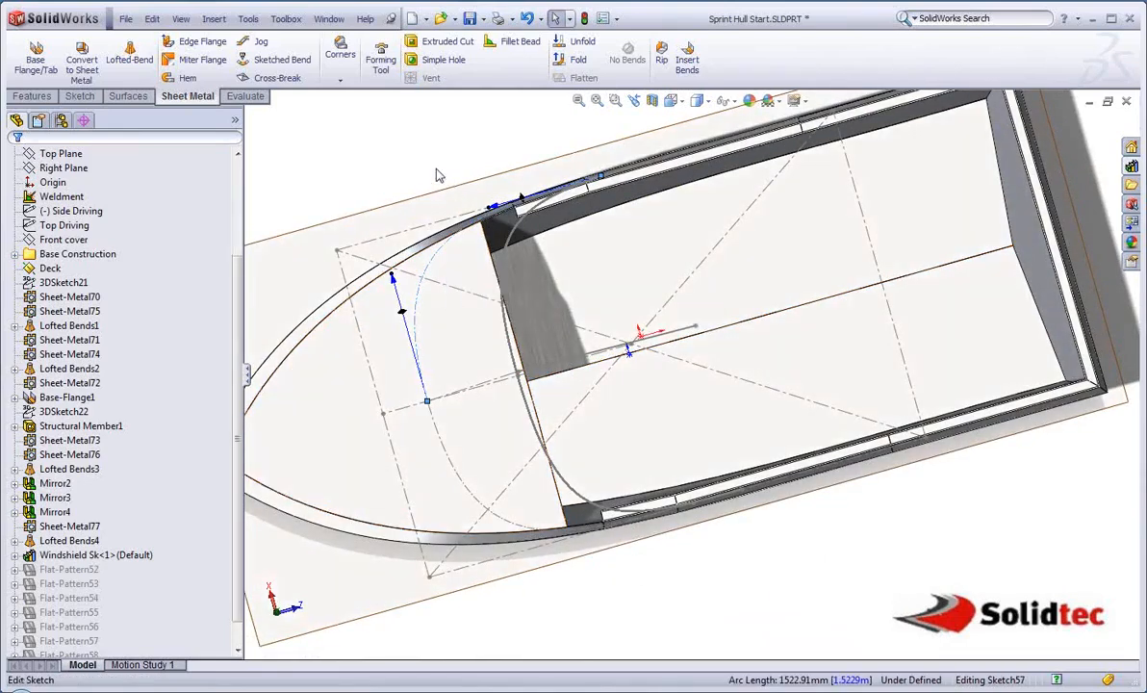
pyautogui.hotkey('ctrl', '8')
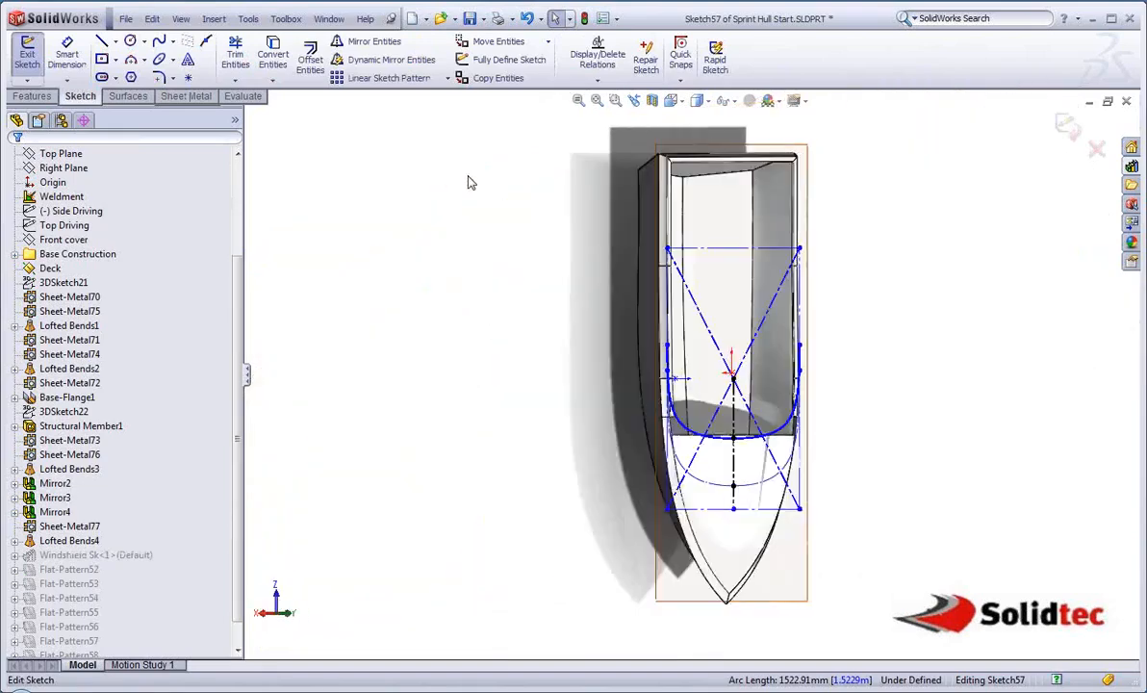
pyautogui.scroll(-4, 764, 323)
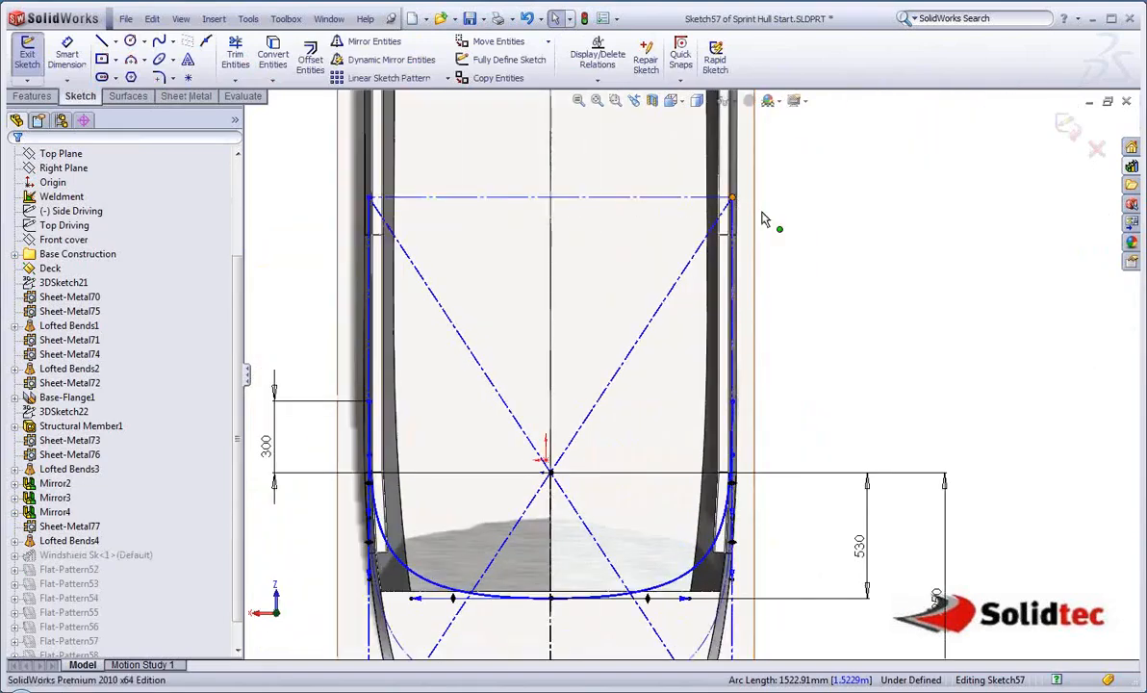
pyautogui.moveTo(731, 199)
pyautogui.mouseDown()
pyautogui.moveTo(797, 217)
pyautogui.moveTo(790, 181)
pyautogui.moveTo(787, 205)
pyautogui.moveTo(723, 226)
pyautogui.mouseUp()
pyautogui.scroll(-5, 717, 231)
pyautogui.scroll(5, 731, 289)
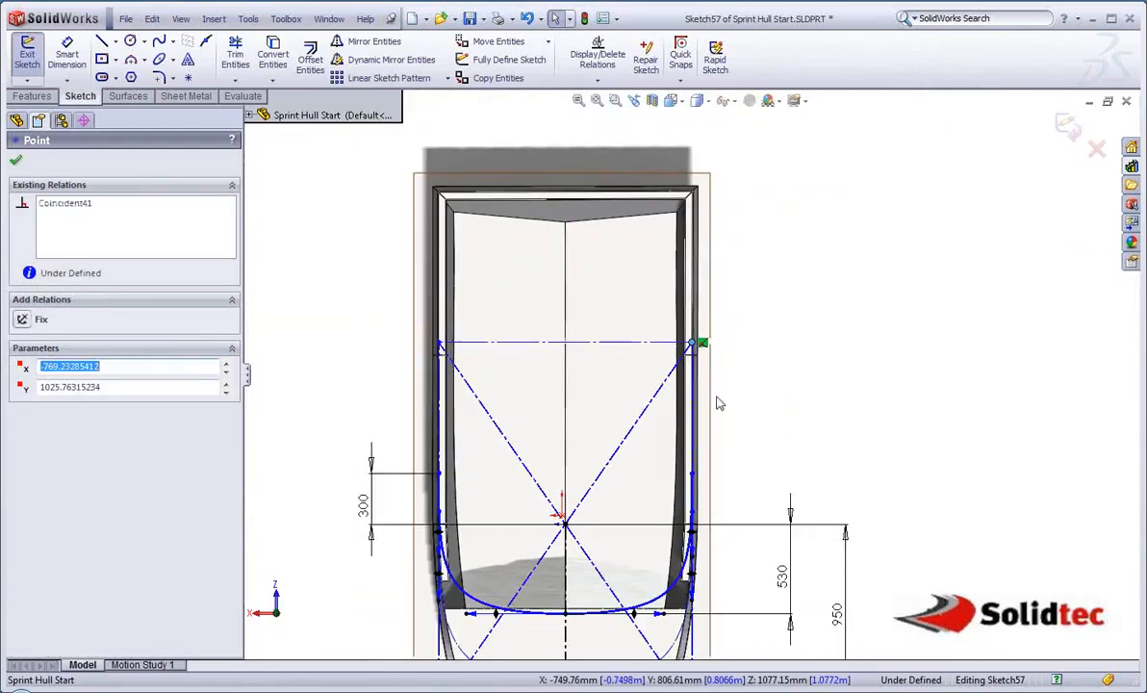
pyautogui.scroll(-5, 466, 408)
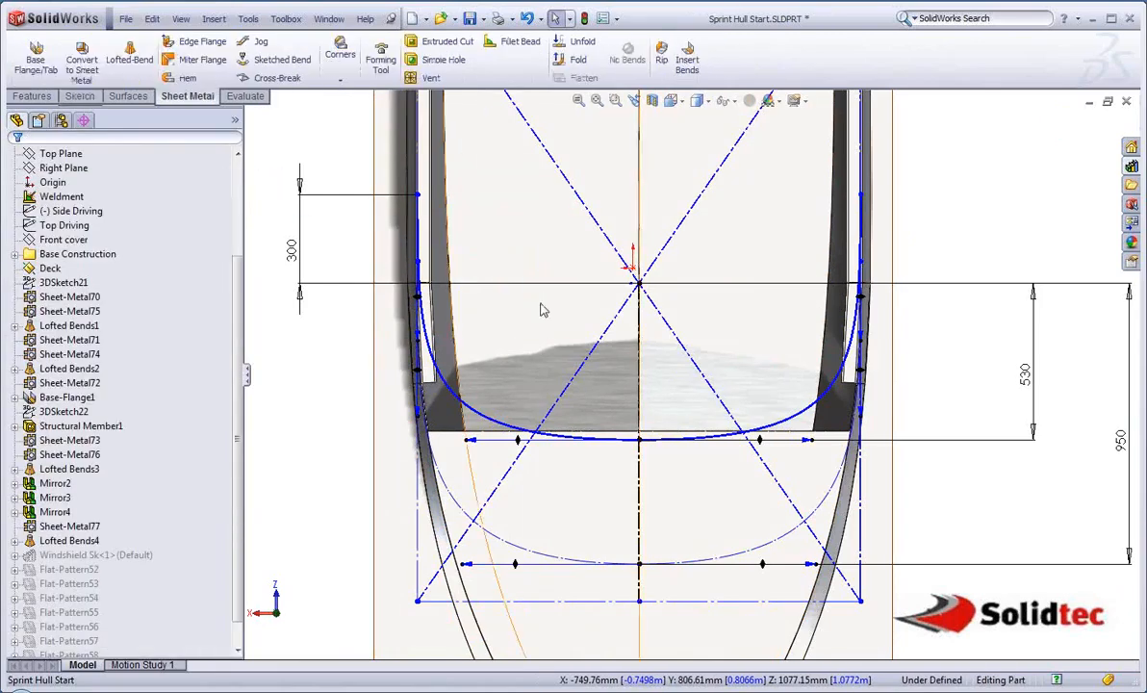
# Create a sketch-on-sketch projected curve from the windshield's plan sketch Sketch57 and its side-profile sketch Sketch53
pyautogui.moveTo(649, 404); pyautogui.dragTo(571, 308, button='middle')
pyautogui.moveTo(647, 332); pyautogui.dragTo(606, 366, button='middle')
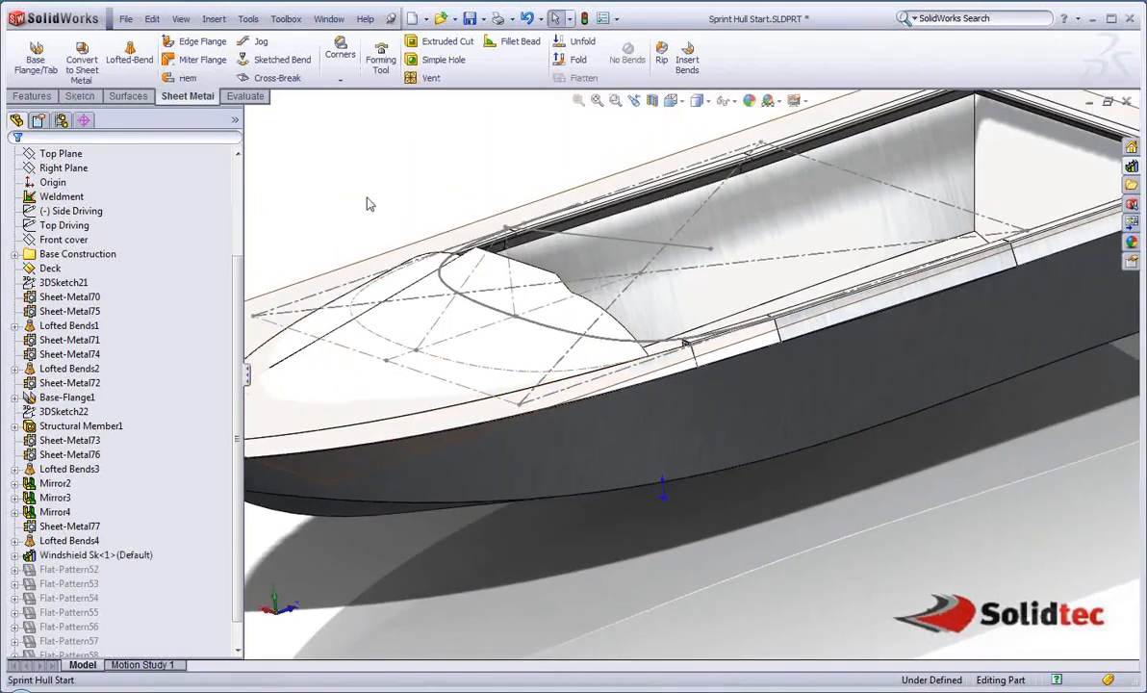
pyautogui.click(128, 98)
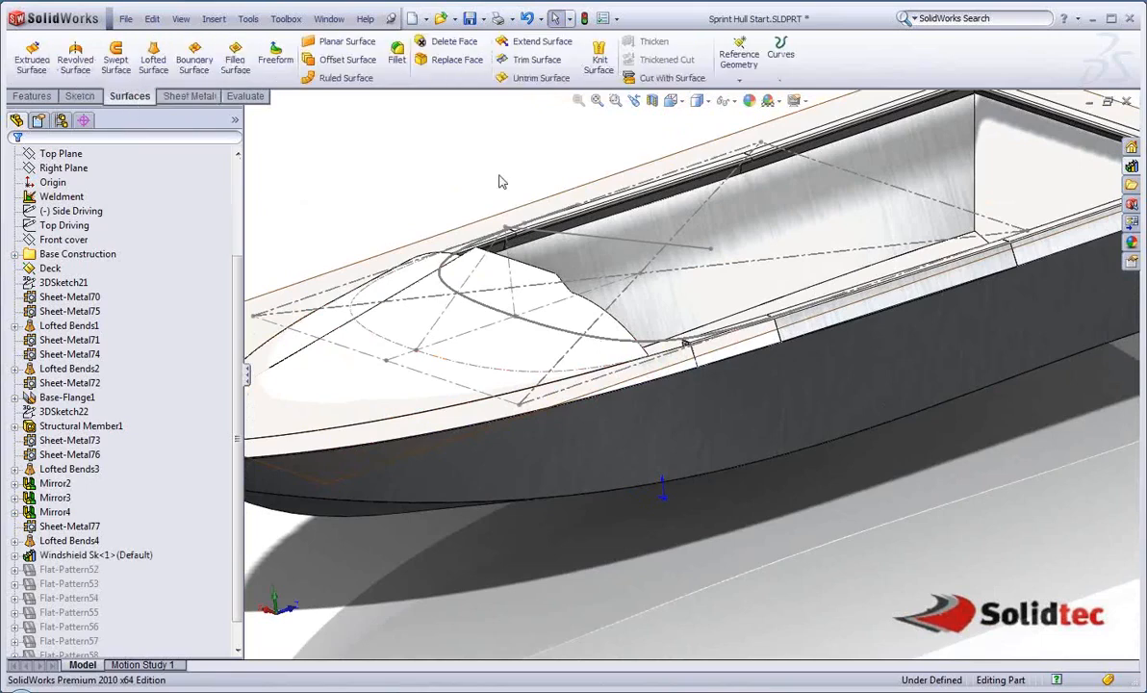
pyautogui.click(785, 76)
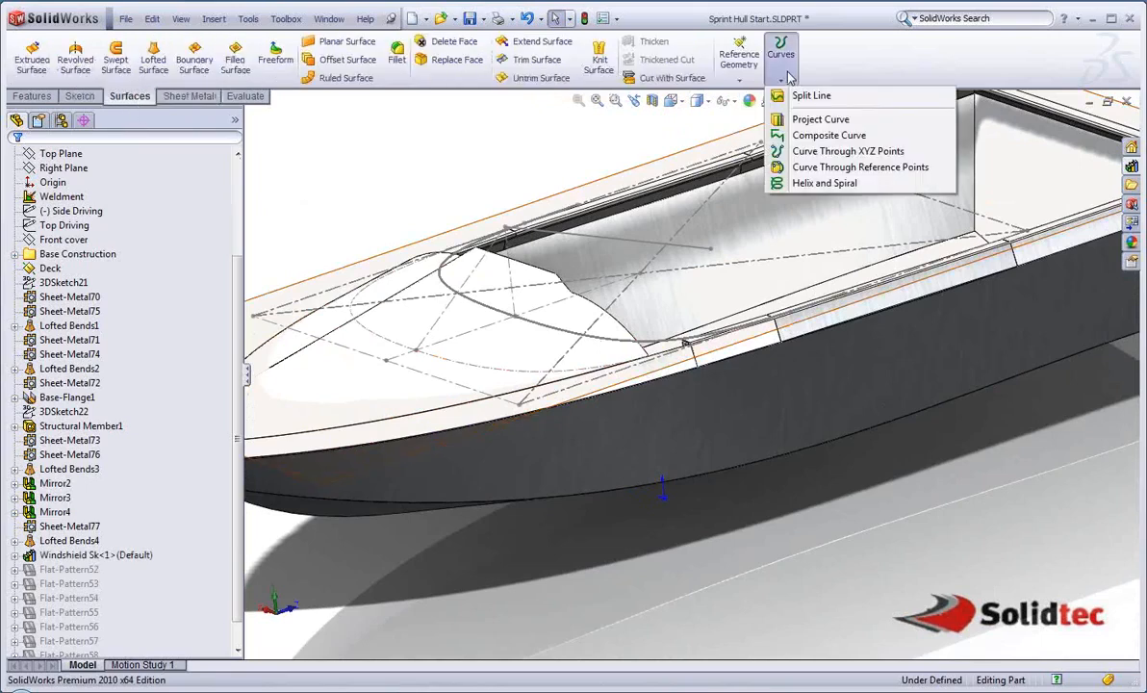
pyautogui.click(821, 121)
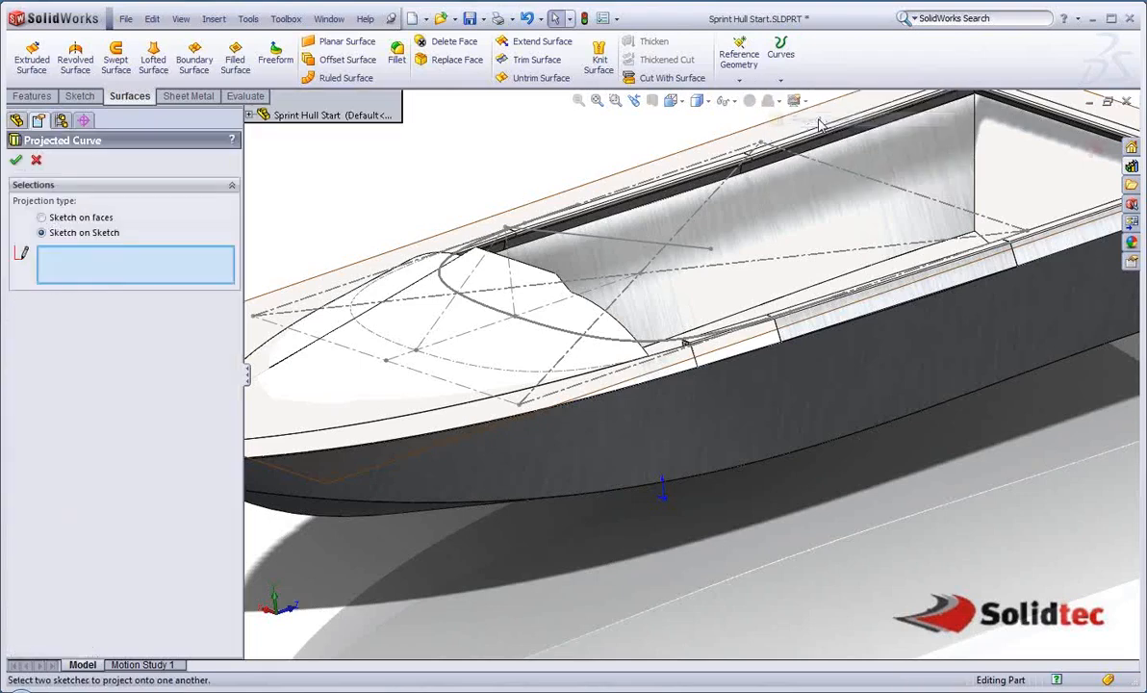
pyautogui.click(544, 327)
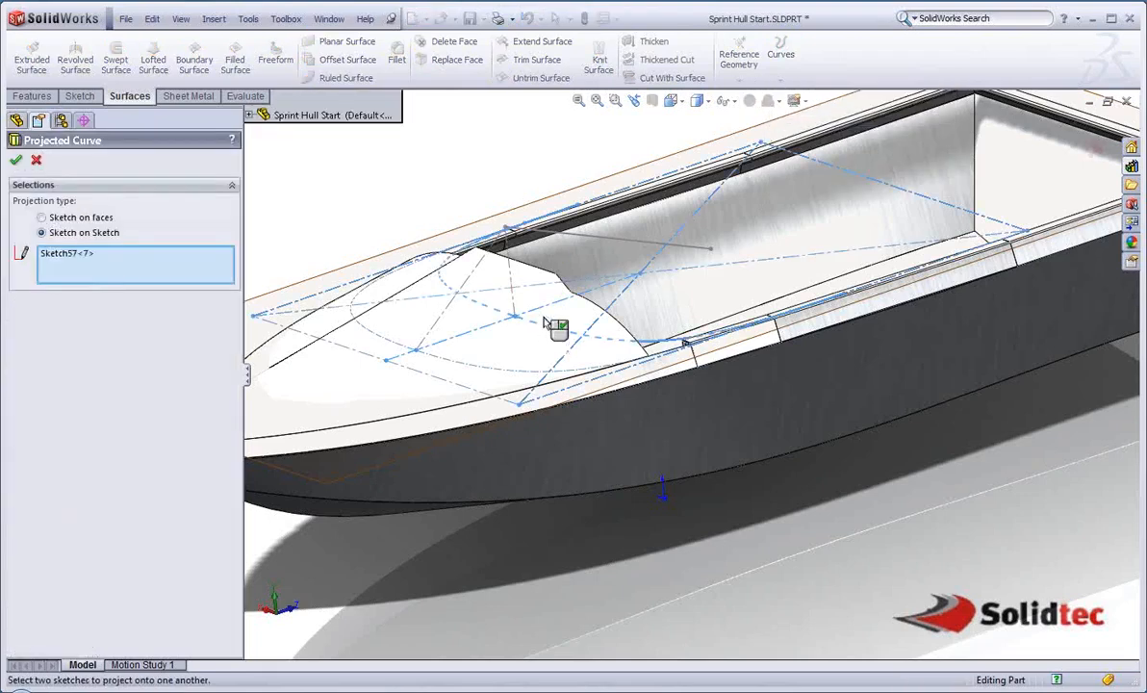
pyautogui.click(591, 244)
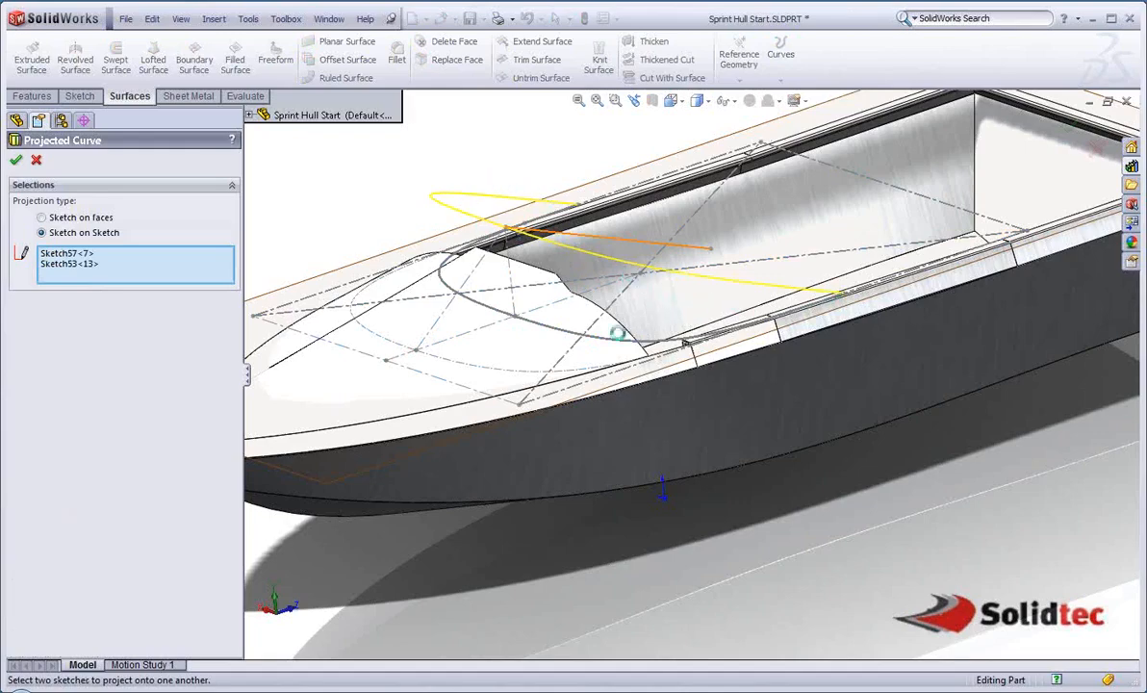
pyautogui.press('Return')
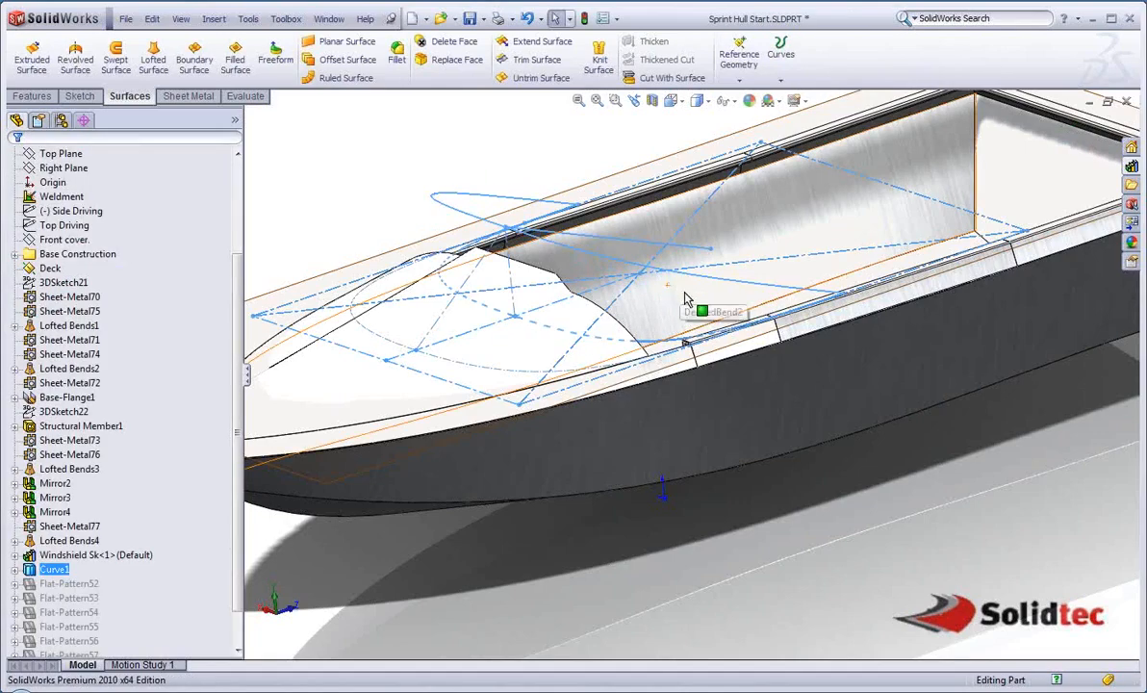
pyautogui.moveTo(691, 300)
pyautogui.mouseDown(button='middle')
pyautogui.moveTo(691, 248)
pyautogui.moveTo(669, 295)
pyautogui.mouseUp(button='middle')
pyautogui.click(381, 183)
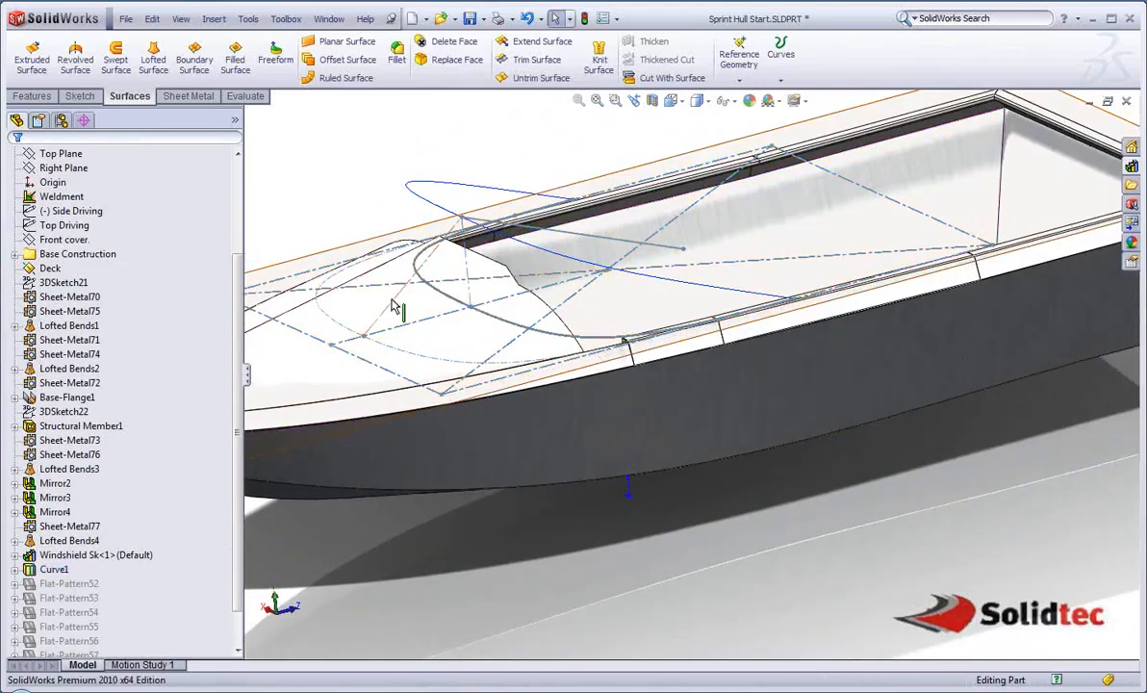
# Hide the windshield's side-profile sketch Sketch53 and plan sketch Sketch57 inside the Windshield Sk feature
pyautogui.click(14, 555)
pyautogui.click(72, 583)
pyautogui.keyDown('ctrl'); pyautogui.click(82, 598); pyautogui.keyUp('ctrl')
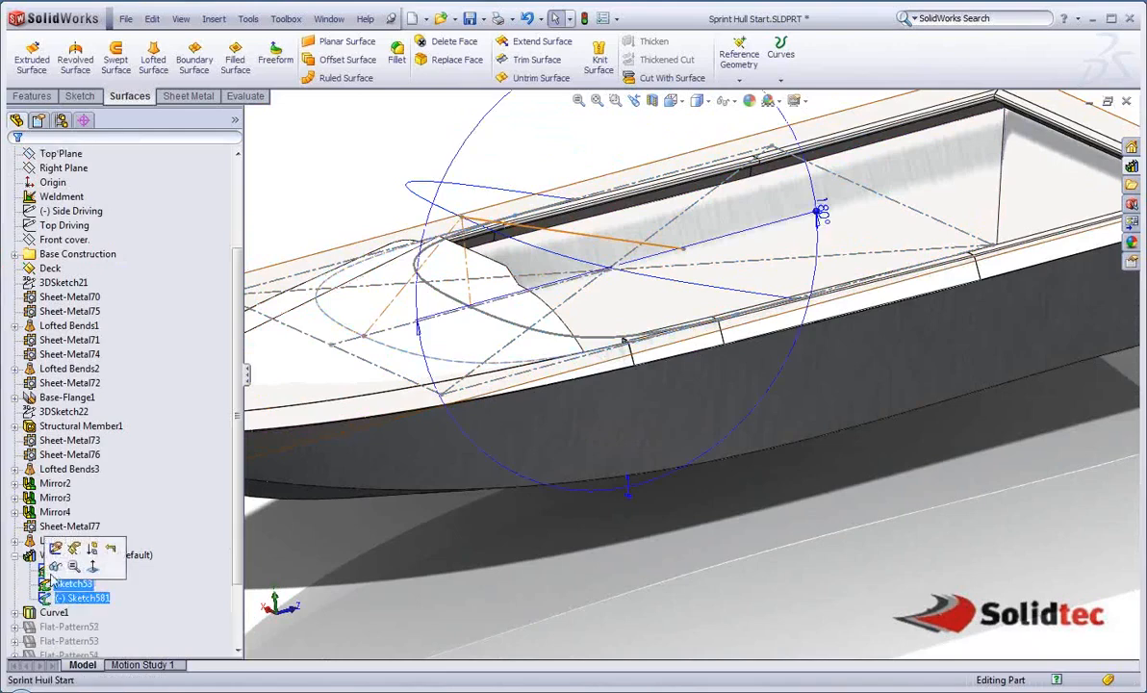
pyautogui.click(55, 566)
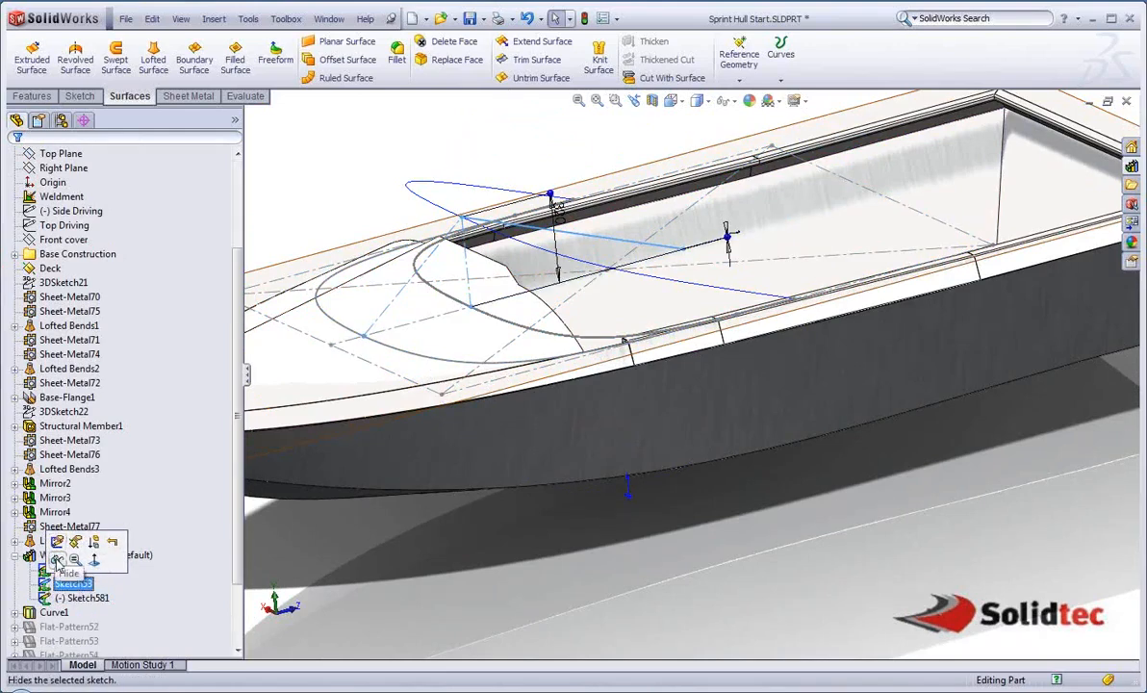
pyautogui.click(66, 569)
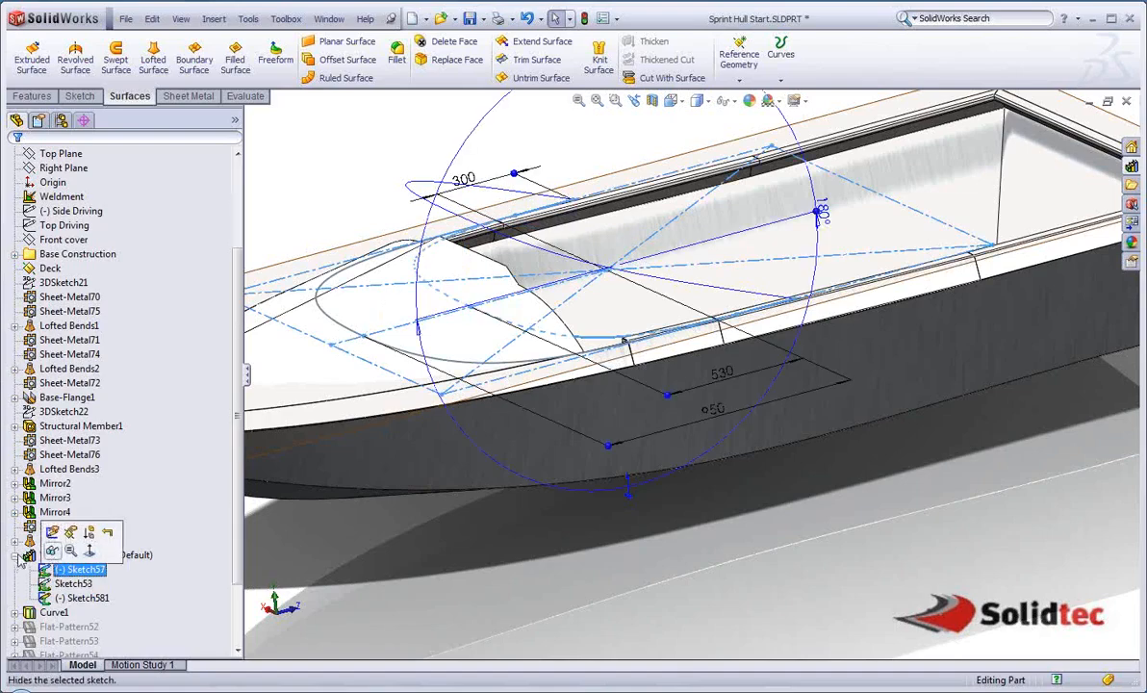
pyautogui.click(53, 552)
# Start a 3D sketch and convert the windshield's projected curve into sketch entities
pyautogui.scroll(3, 486, 231)
pyautogui.moveTo(512, 244); pyautogui.dragTo(472, 243, button='middle')
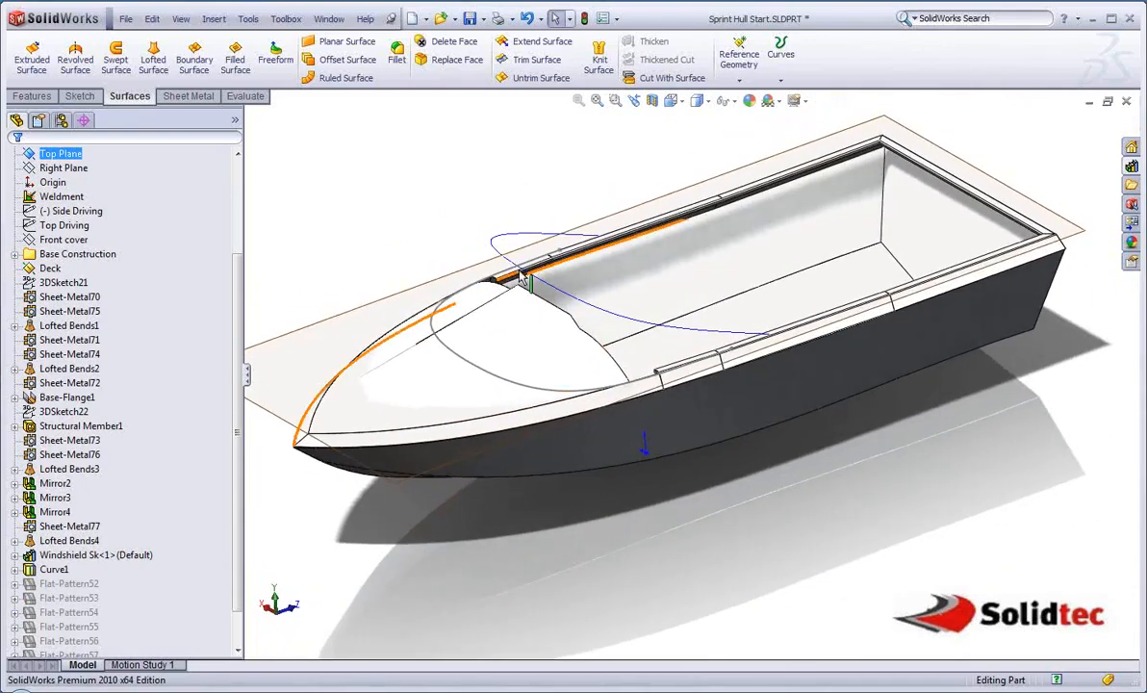
pyautogui.click(80, 97)
pyautogui.click(27, 73)
pyautogui.click(44, 110)
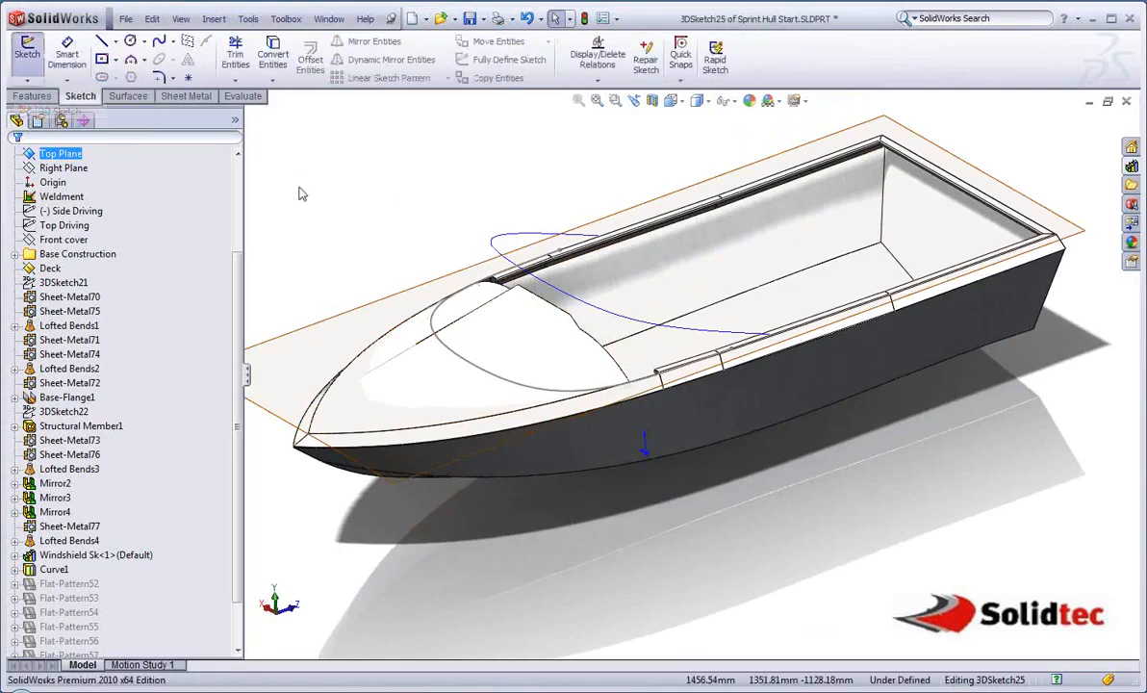
pyautogui.click(492, 243)
pyautogui.press('s')
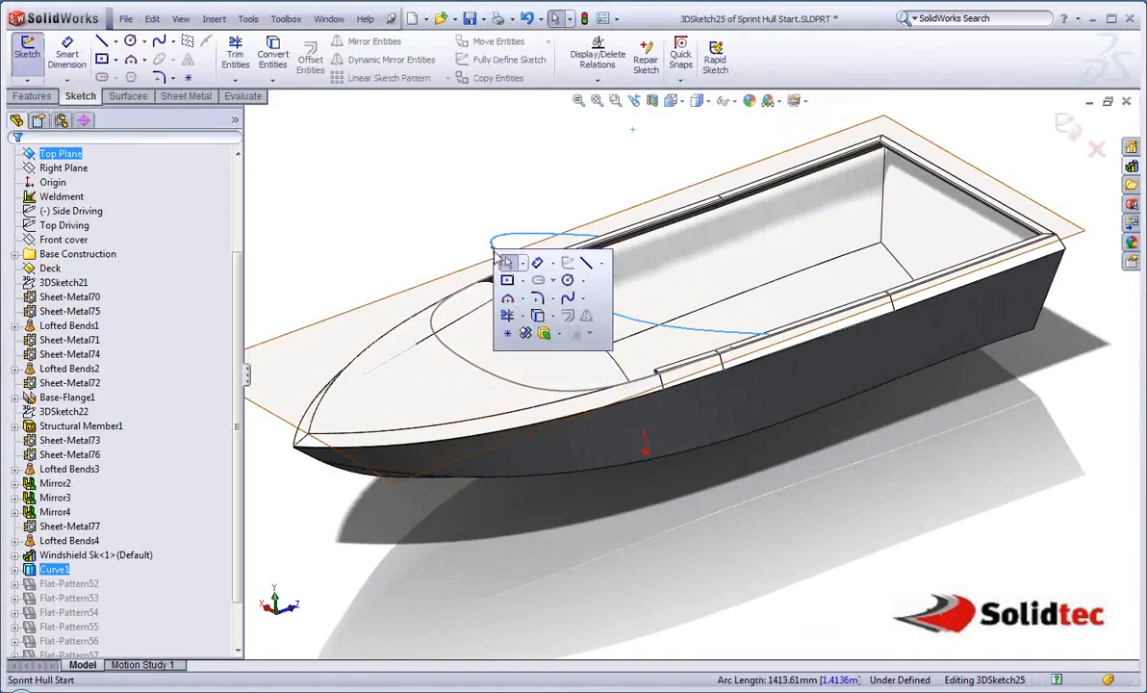
pyautogui.click(537, 316)
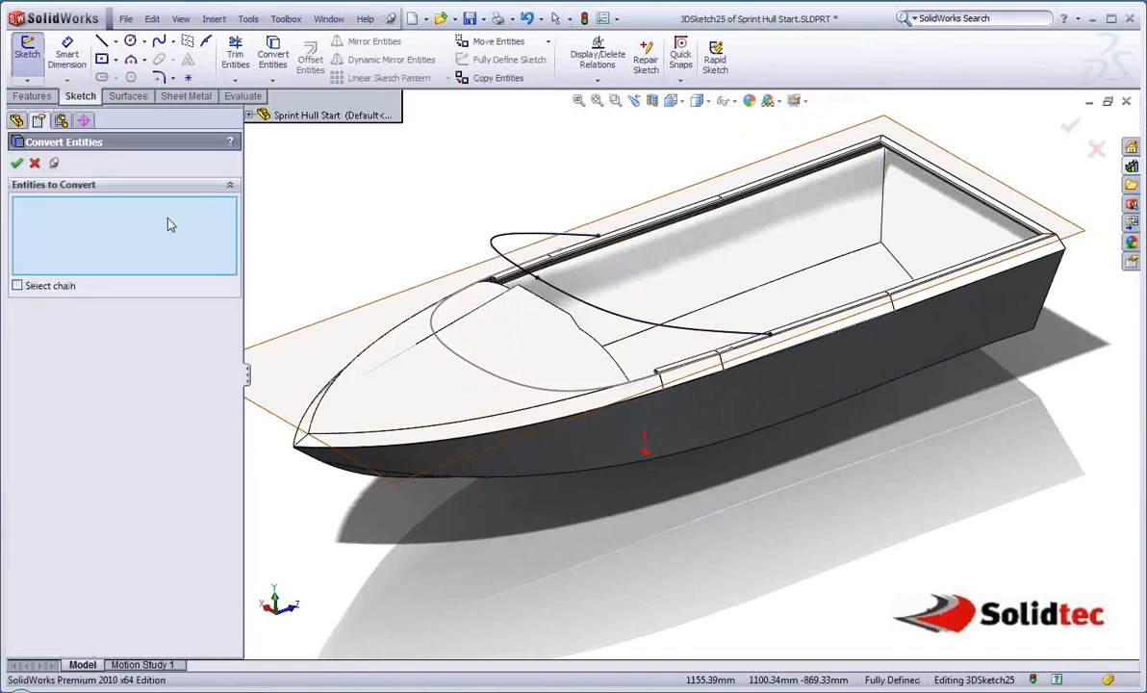
pyautogui.click(18, 165)
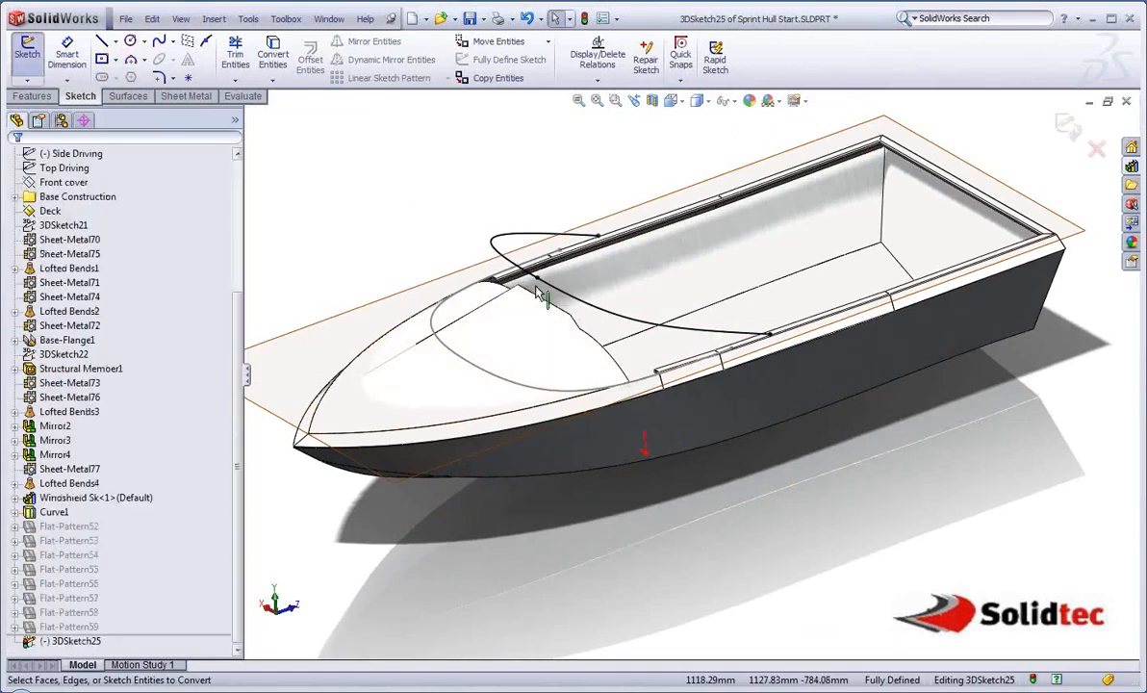
# Fit one constrained spline through the two converted splines and exit the 3D sketch
pyautogui.scroll(-3, 575, 301)
pyautogui.scroll(-2, 575, 300)
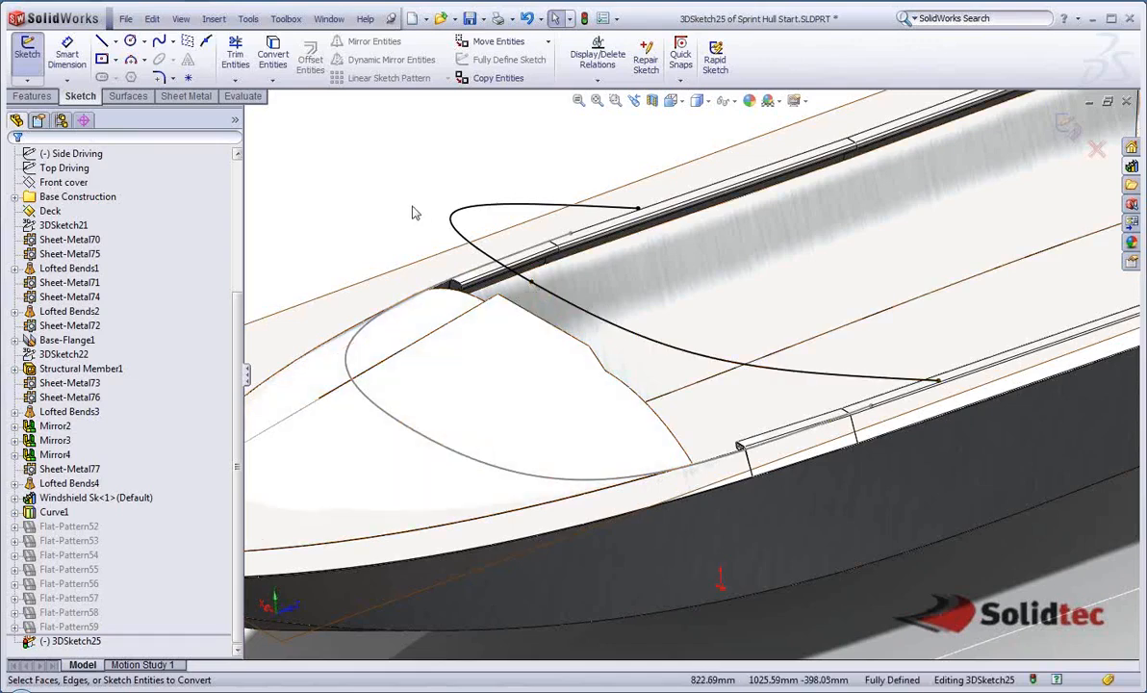
pyautogui.click(550, 300)
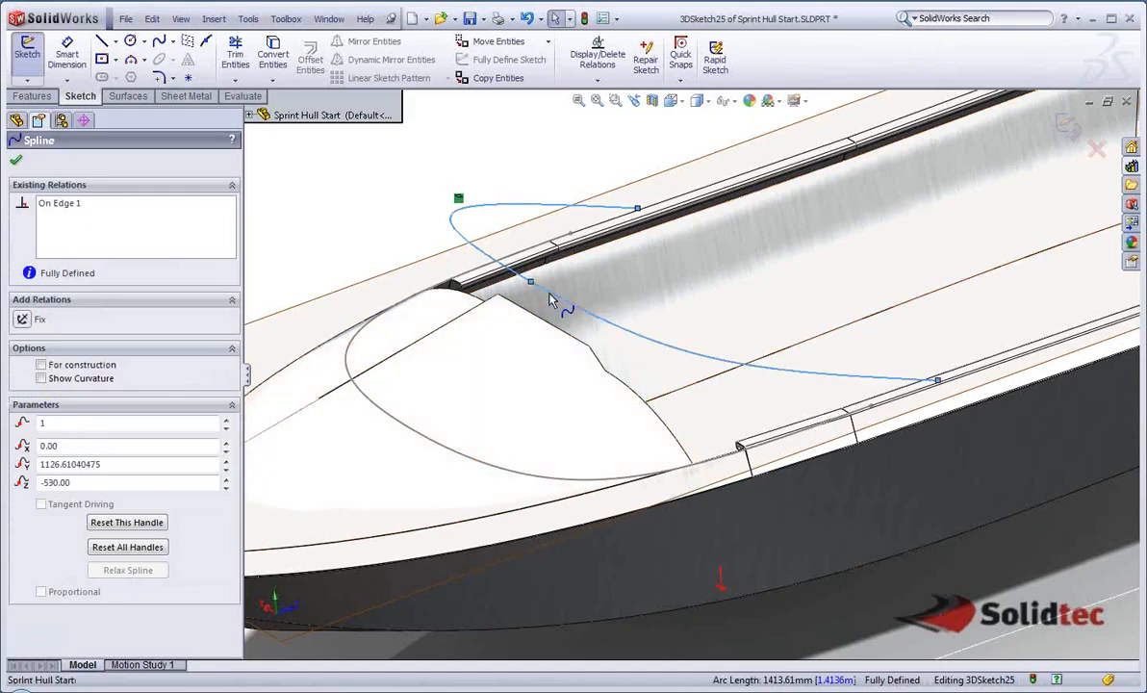
pyautogui.keyDown('ctrl'); pyautogui.click(550, 301); pyautogui.keyUp('ctrl')
pyautogui.click(247, 18)
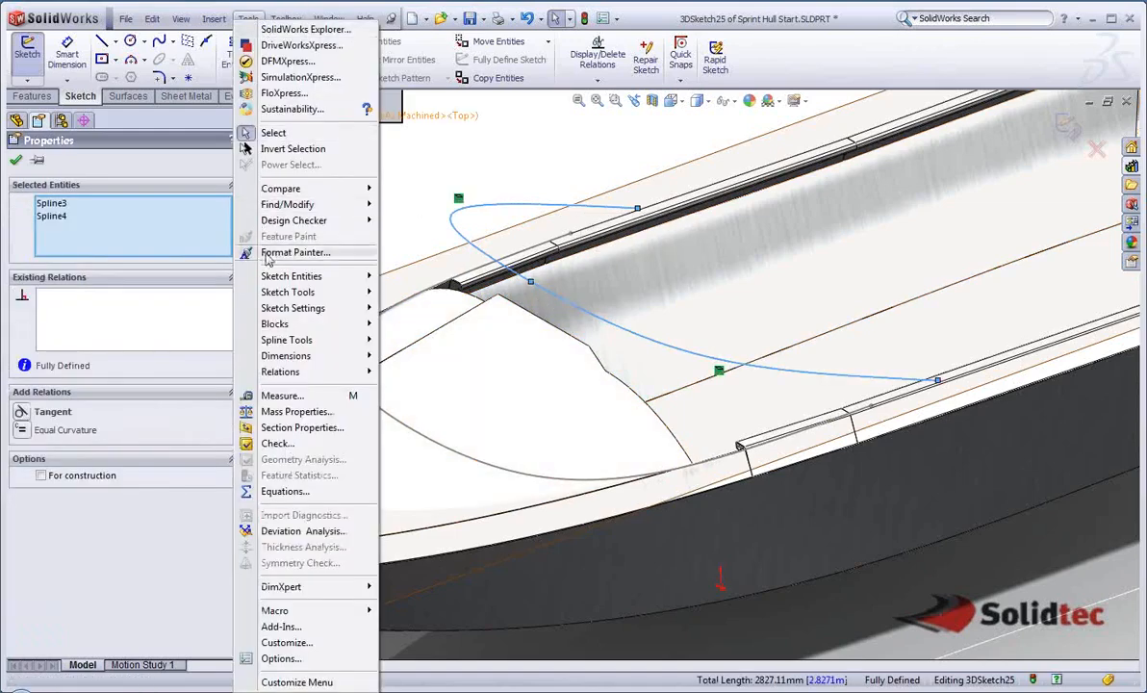
pyautogui.moveTo(289, 339)
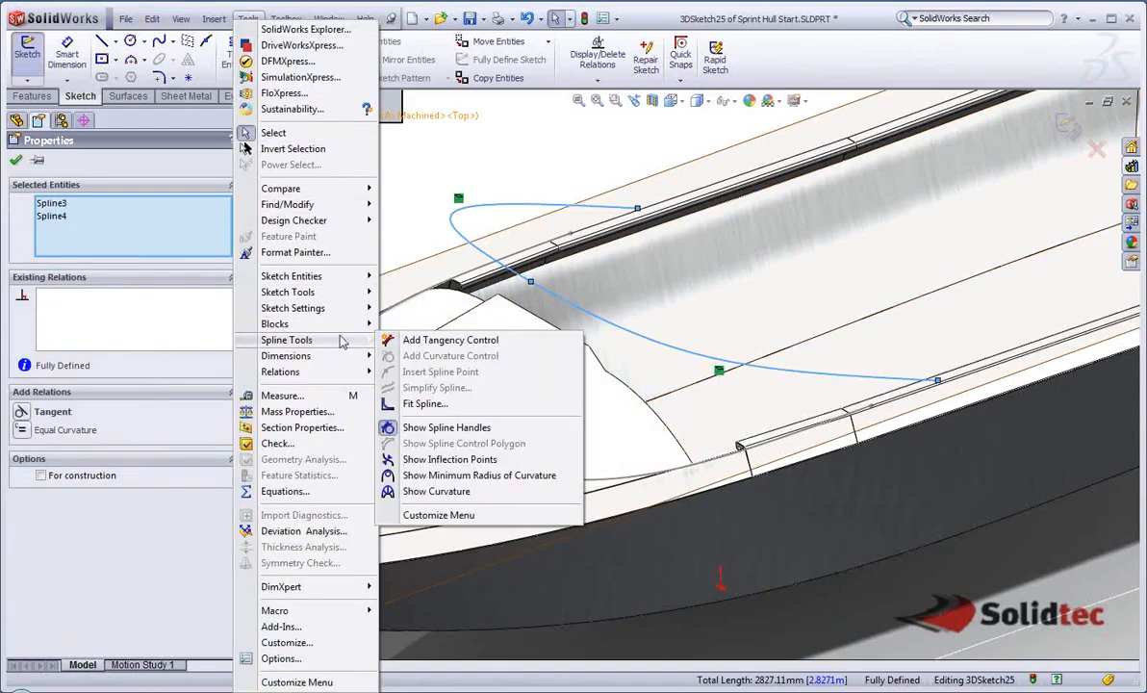
pyautogui.click(429, 403)
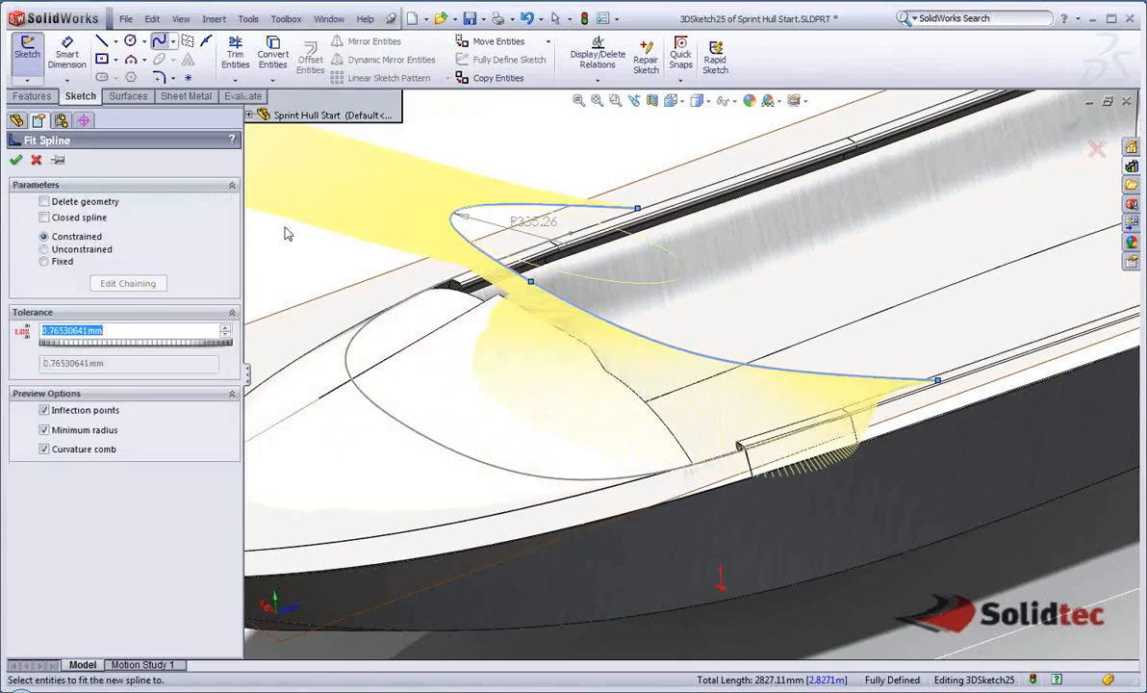
pyautogui.scroll(3, 614, 292)
pyautogui.moveTo(614, 292)
pyautogui.mouseDown(button='middle')
pyautogui.moveTo(602, 288)
pyautogui.moveTo(548, 335)
pyautogui.moveTo(566, 381)
pyautogui.moveTo(579, 324)
pyautogui.mouseUp(button='middle')
pyautogui.click(17, 160)
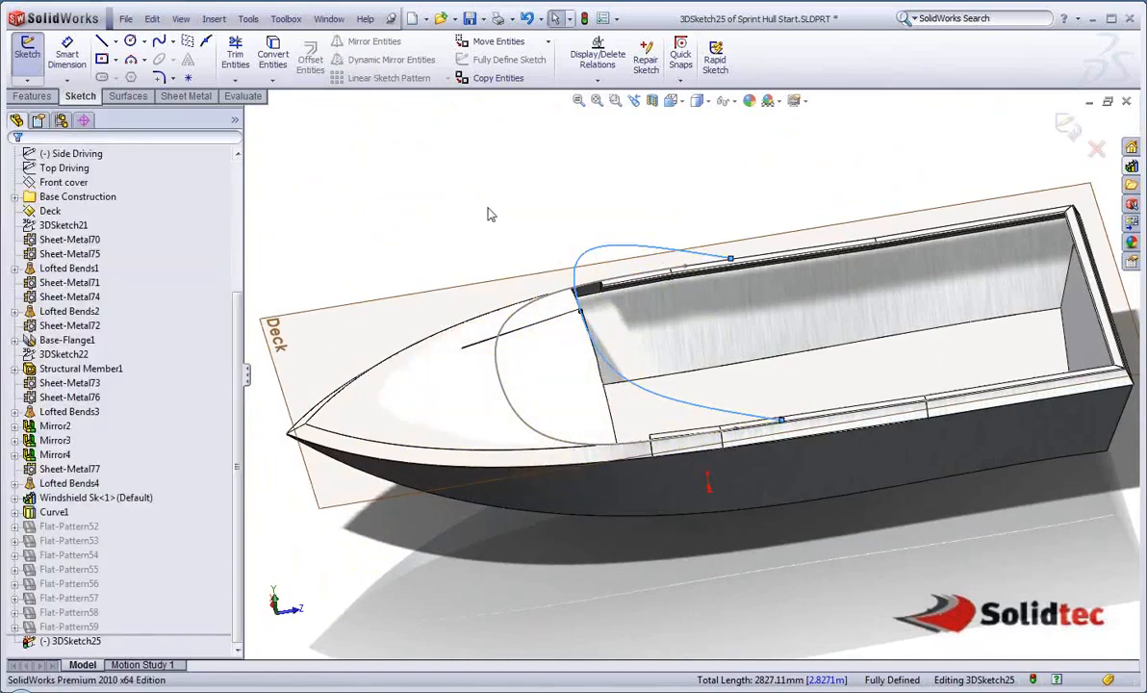
pyautogui.click(1068, 126)
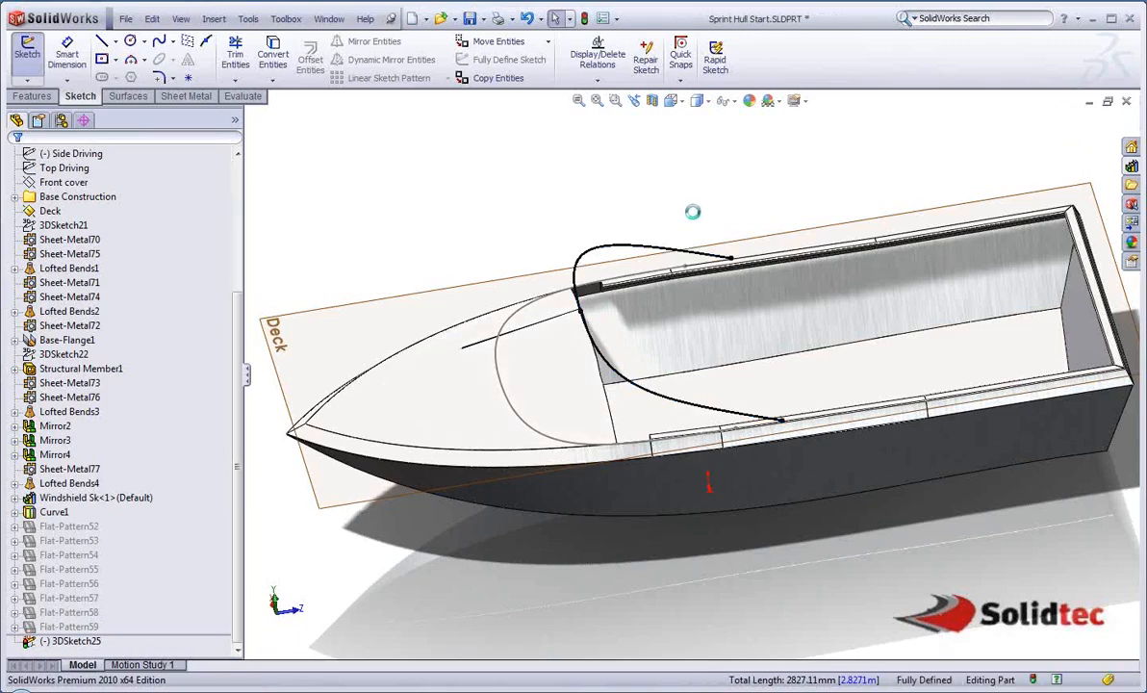
# Create the windshield as a lofted bend between the fitted spline's 3D sketch and the curved sketch at deck level
pyautogui.moveTo(688, 217)
pyautogui.mouseDown(button='middle')
pyautogui.moveTo(683, 196)
pyautogui.moveTo(660, 195)
pyautogui.mouseUp(button='middle')
pyautogui.click(618, 209)
pyautogui.press('s')
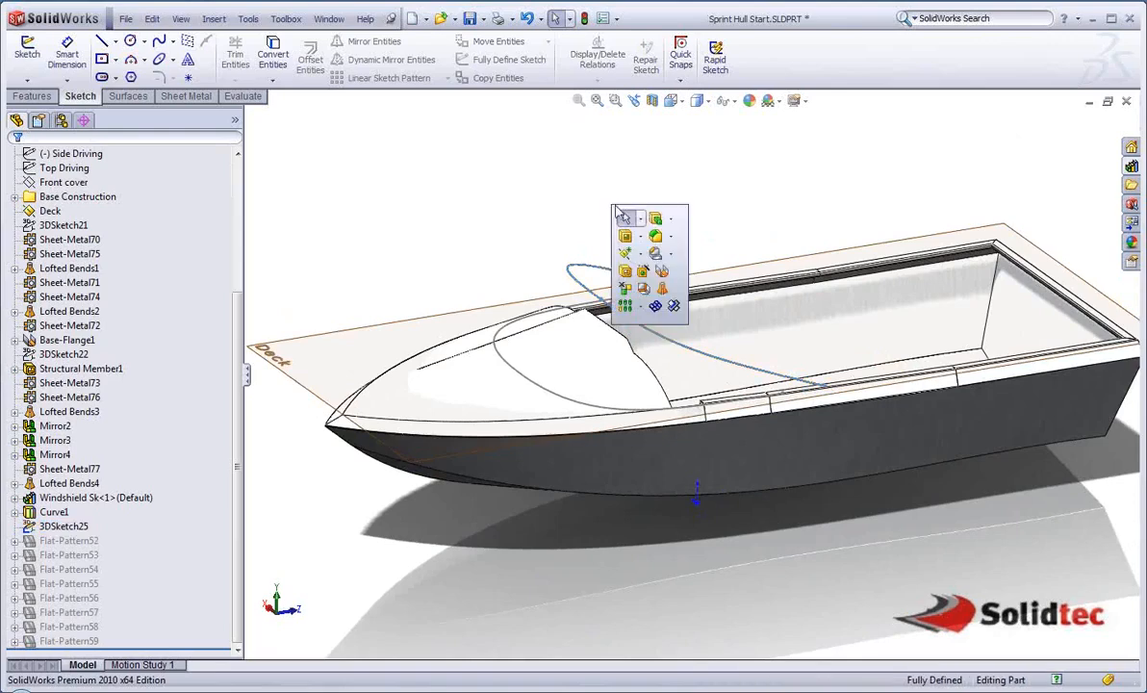
pyautogui.click(662, 289)
pyautogui.click(570, 270)
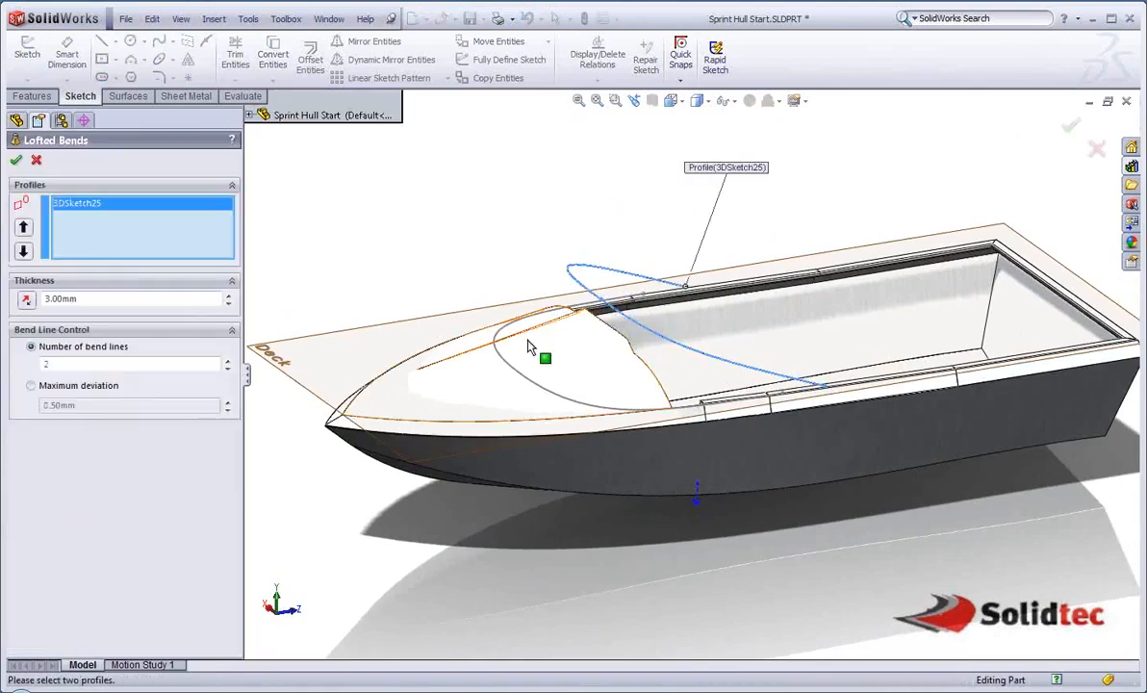
pyautogui.click(509, 373)
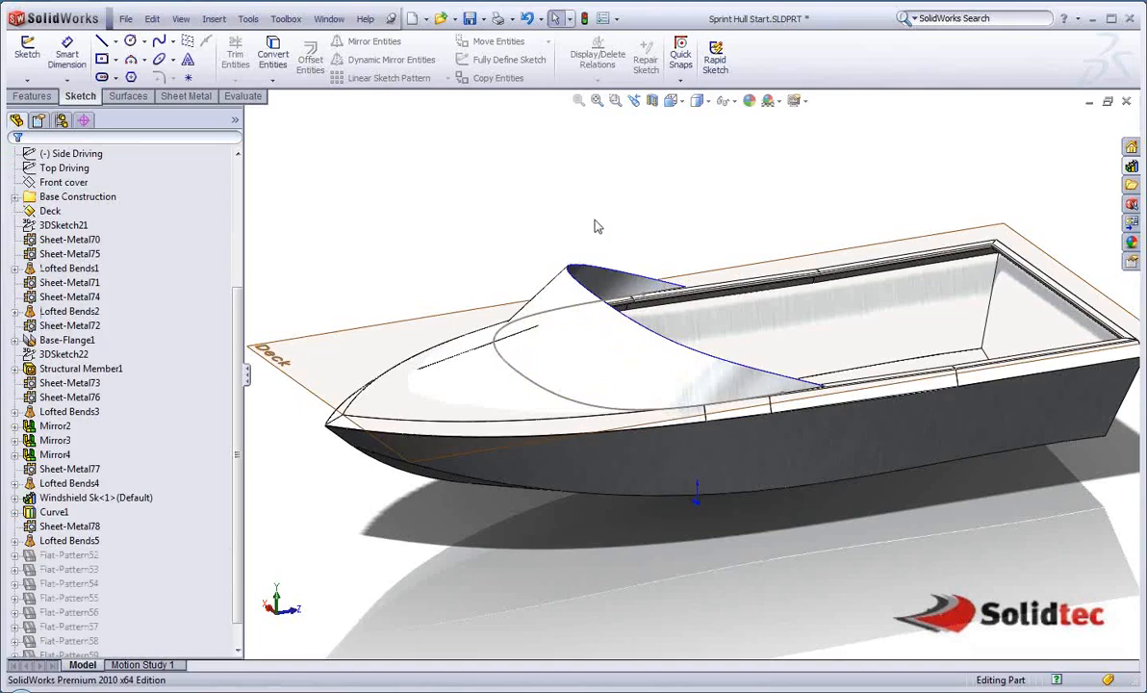
# Hide the windshield's deck-level profile sketch and the projected curve along its upper edge
pyautogui.moveTo(595, 226); pyautogui.dragTo(488, 236, button='middle')
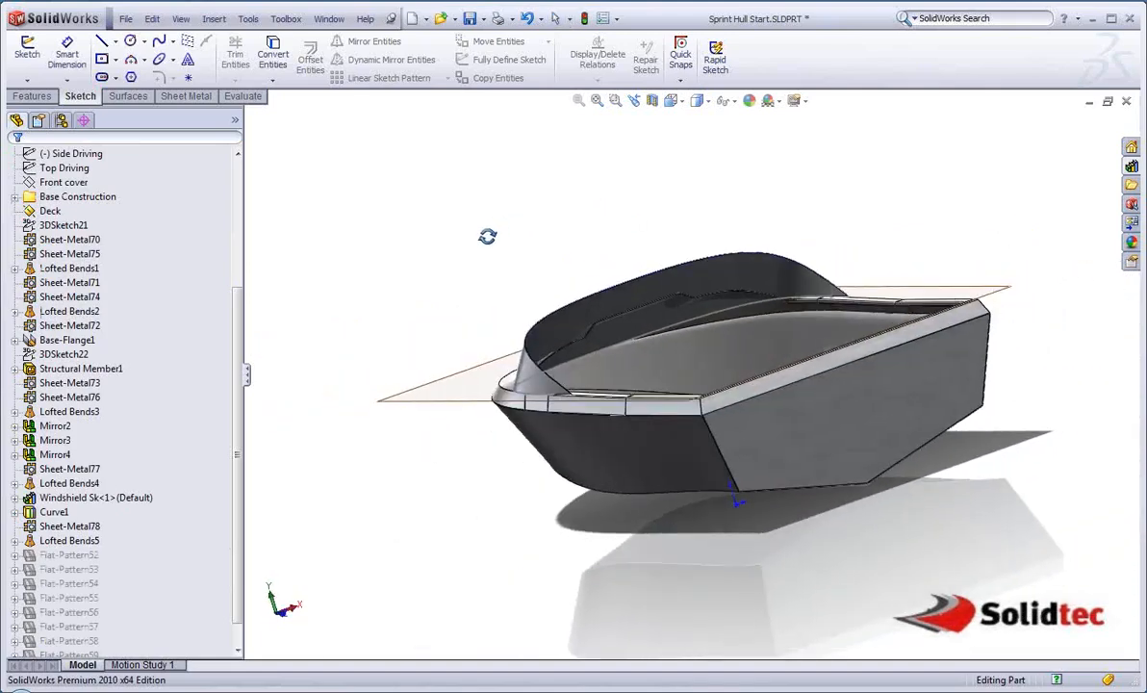
pyautogui.click(816, 270)
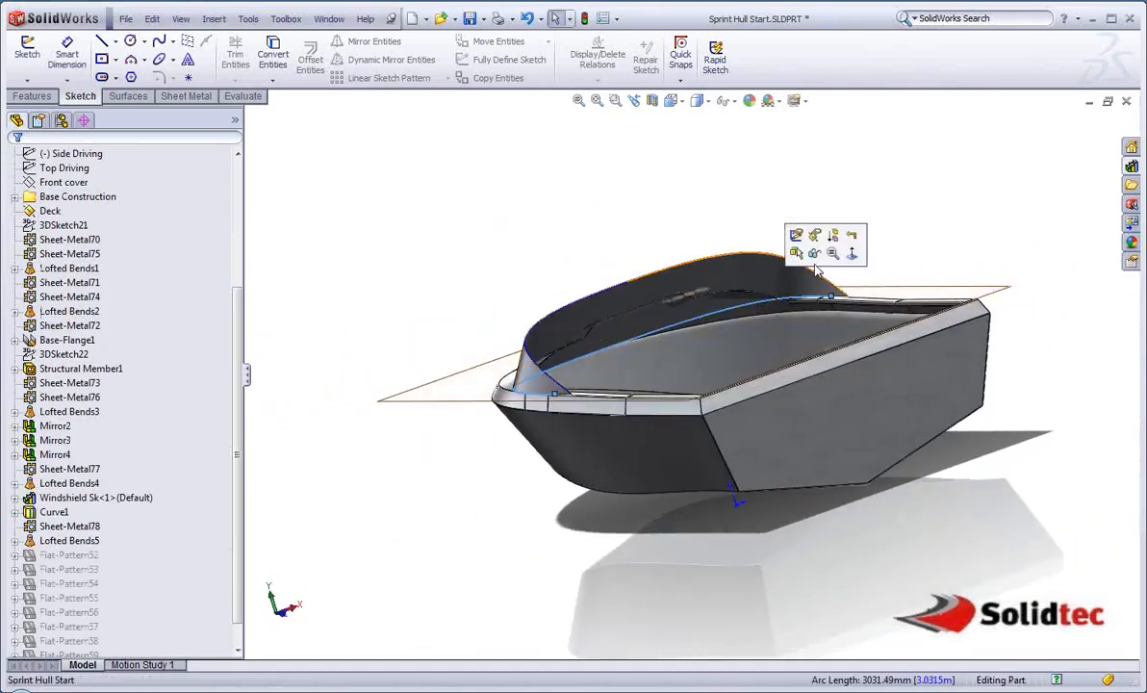
pyautogui.click(815, 253)
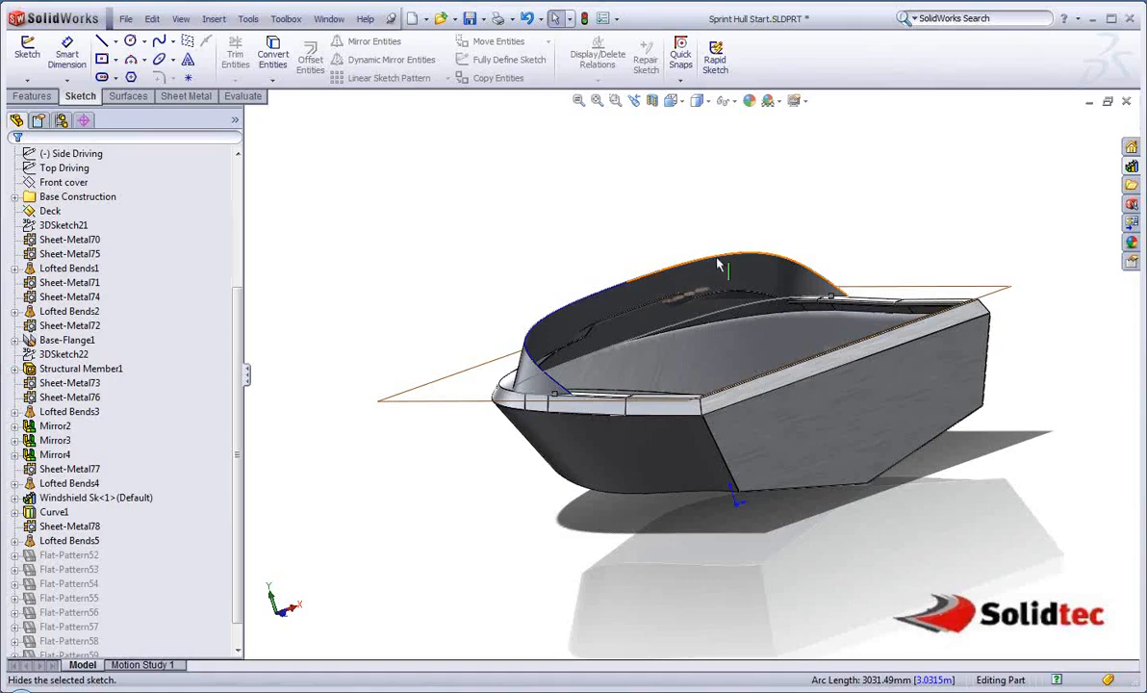
pyautogui.click(692, 271)
# Replace the Backdrop - Studio Room scene with another scene that lights the metal surfaces differently
pyautogui.scroll(-3, 687, 325)
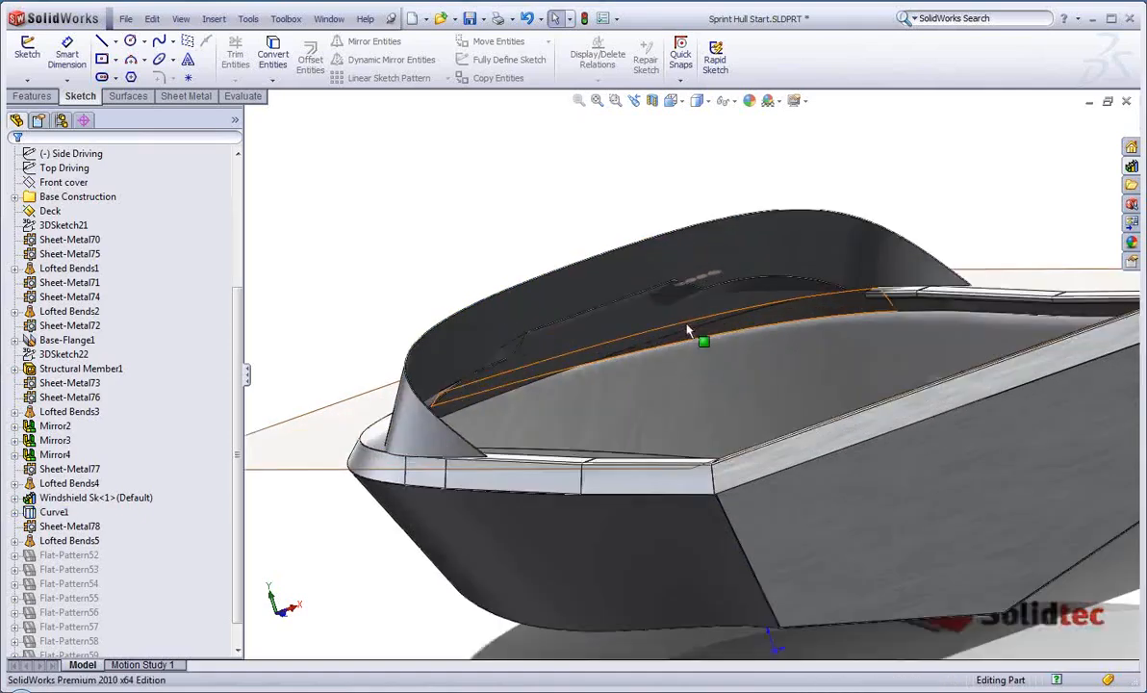
pyautogui.moveTo(686, 323)
pyautogui.mouseDown(button='middle')
pyautogui.moveTo(668, 327)
pyautogui.moveTo(707, 315)
pyautogui.mouseUp(button='middle')
pyautogui.scroll(2, 648, 337)
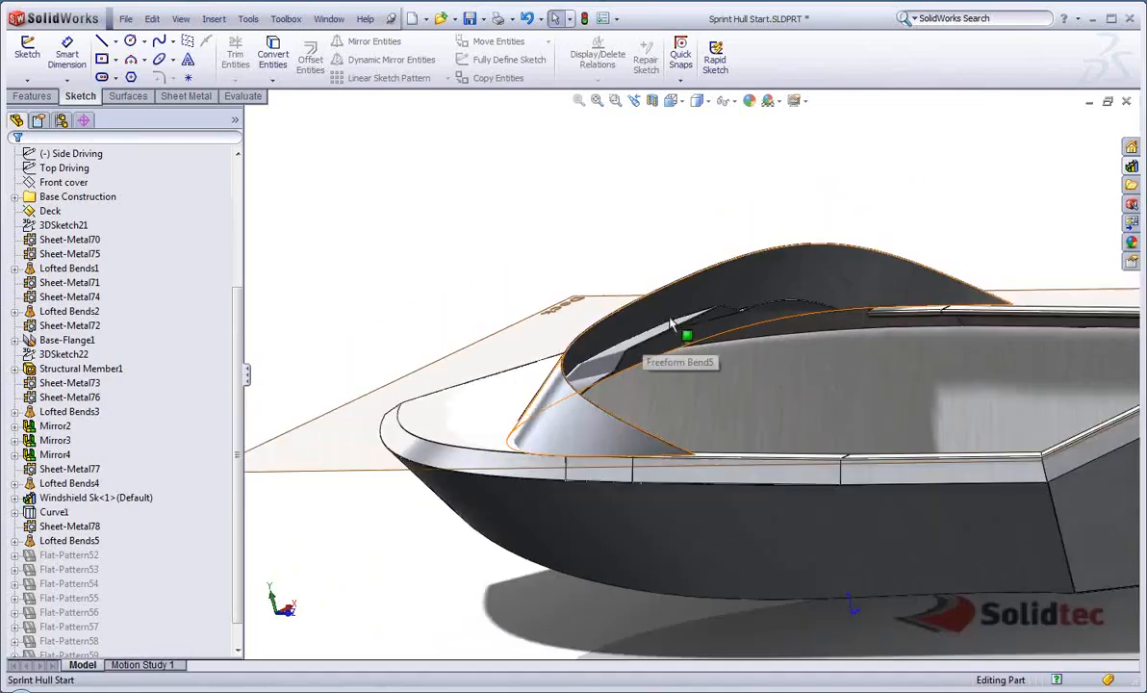
pyautogui.moveTo(667, 316); pyautogui.dragTo(621, 310, button='middle')
pyautogui.scroll(2, 645, 244)
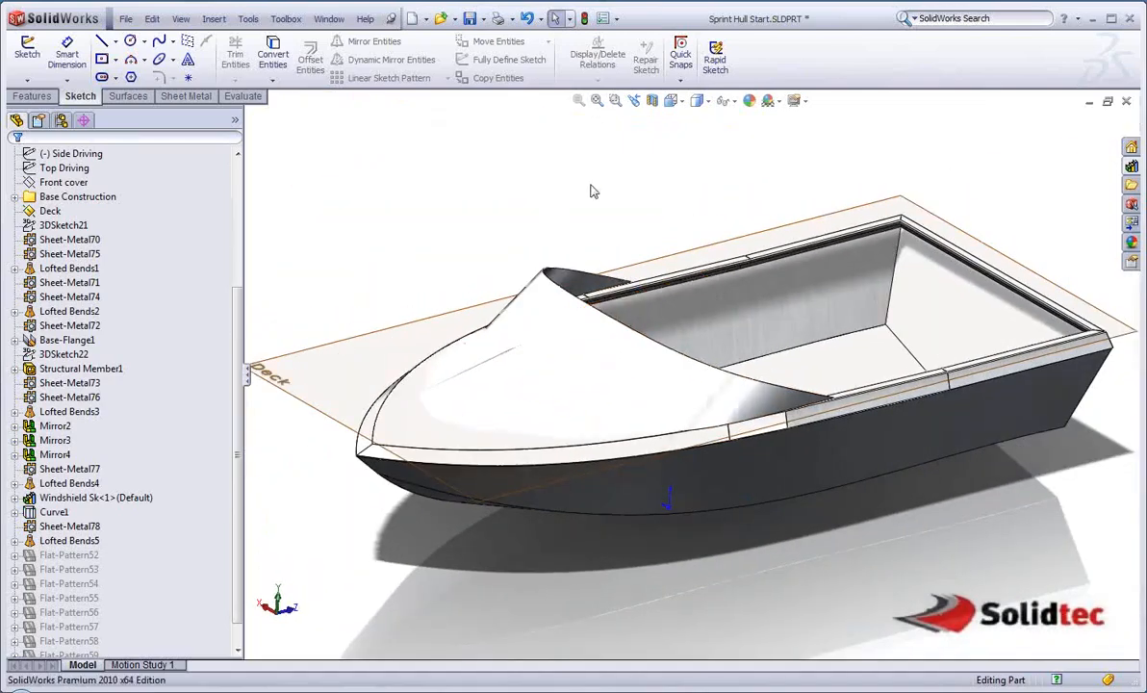
pyautogui.click(770, 101)
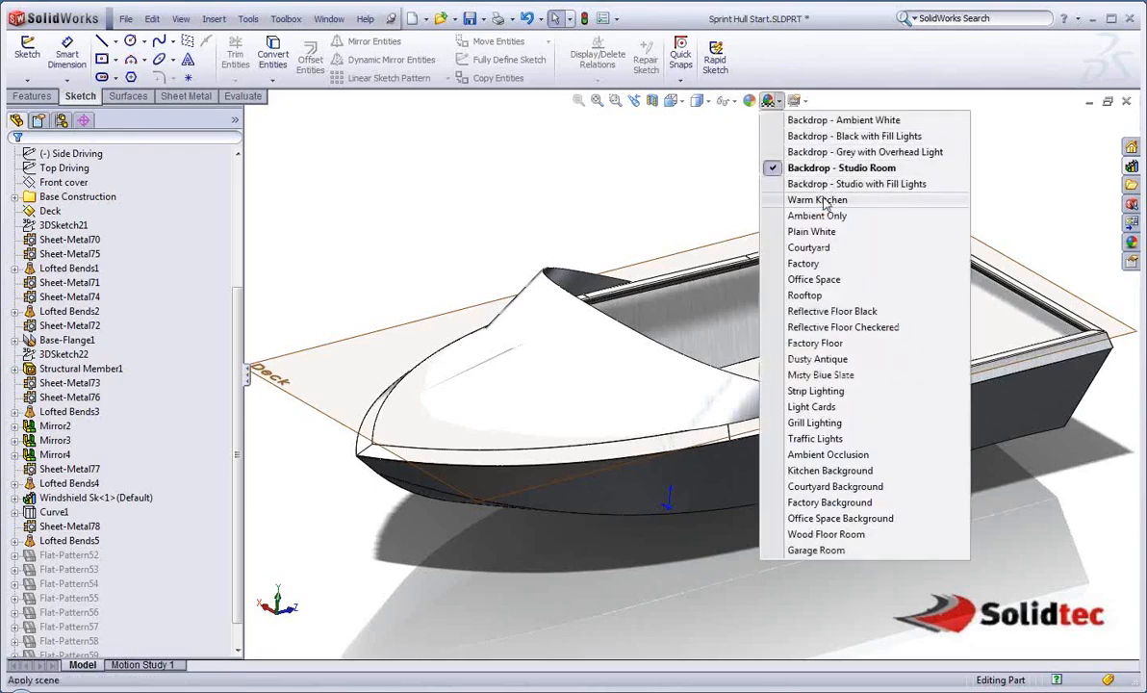
pyautogui.click(558, 183)
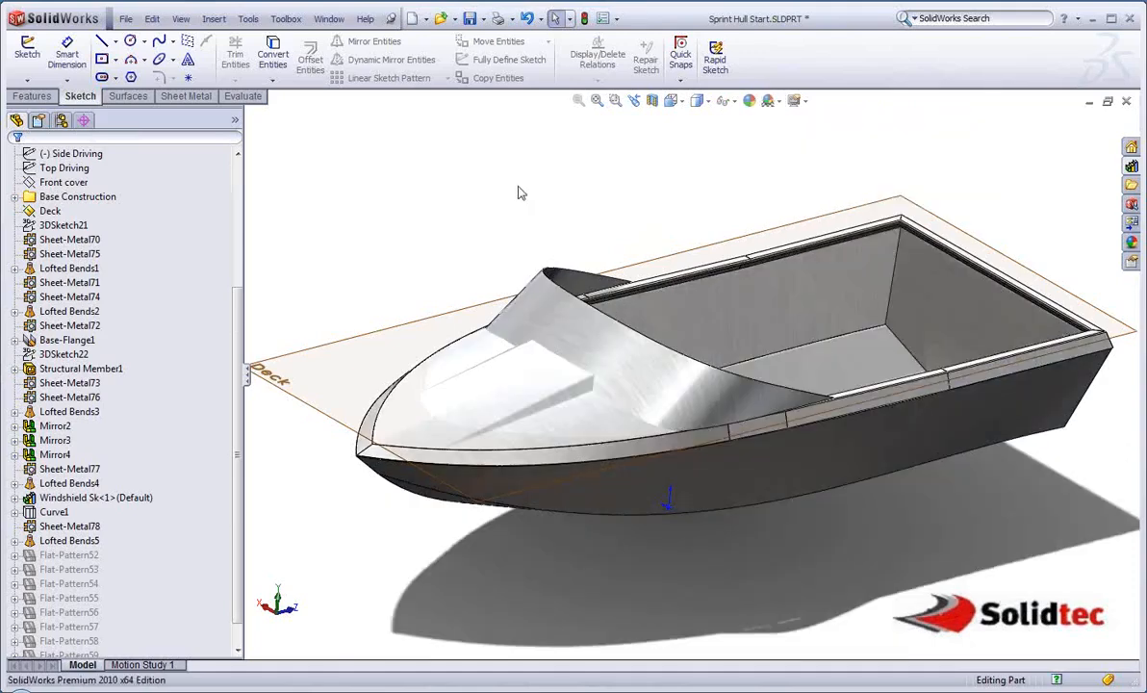
# Create an intersection curve between the front cover face and the windshield face in a new 3D sketch
pyautogui.moveTo(613, 227); pyautogui.dragTo(499, 246, button='middle')
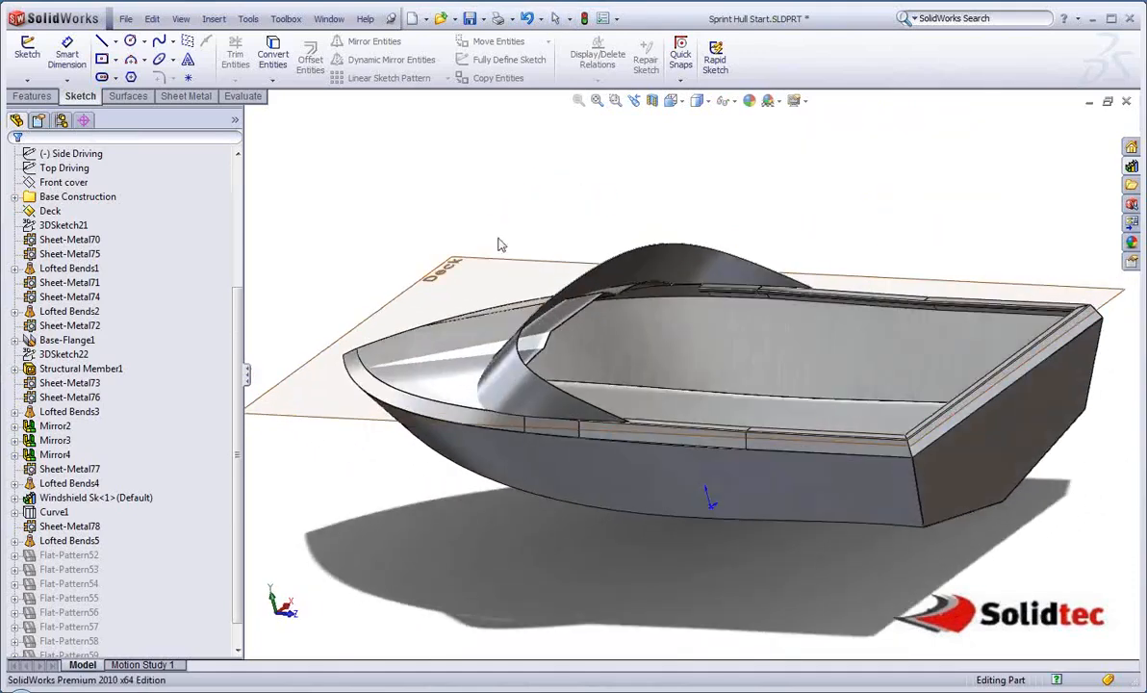
pyautogui.scroll(-3, 596, 365)
pyautogui.scroll(-2, 595, 366)
pyautogui.moveTo(594, 366); pyautogui.dragTo(474, 316, button='middle')
pyautogui.press('s')
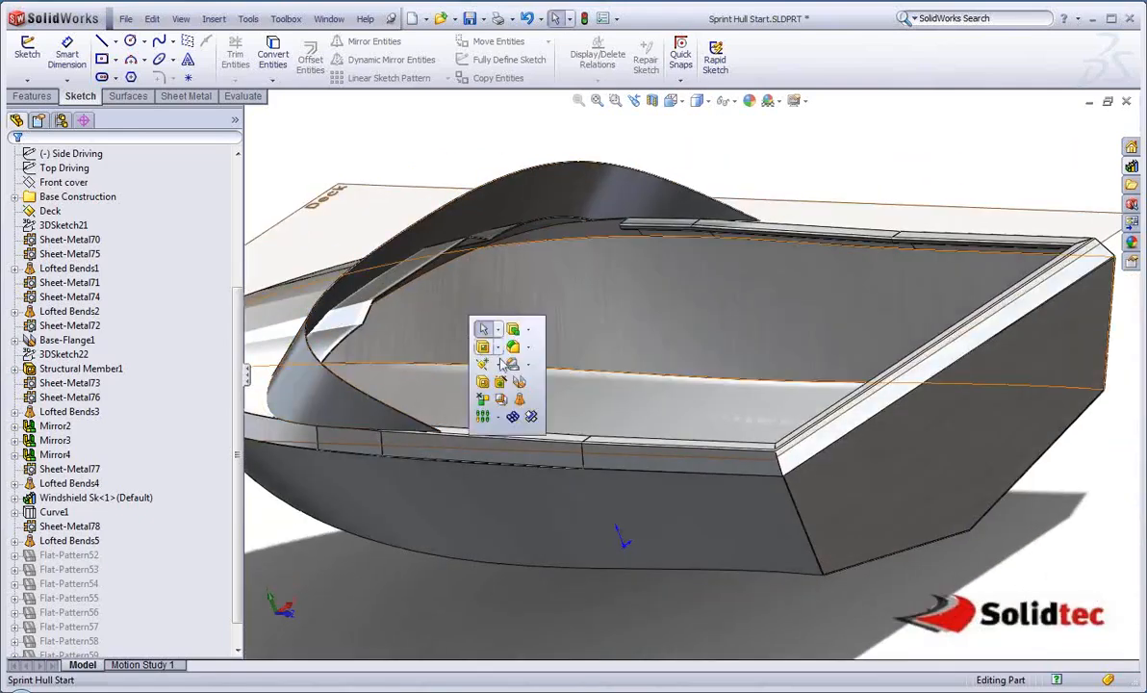
pyautogui.click(531, 416)
pyautogui.click(445, 308)
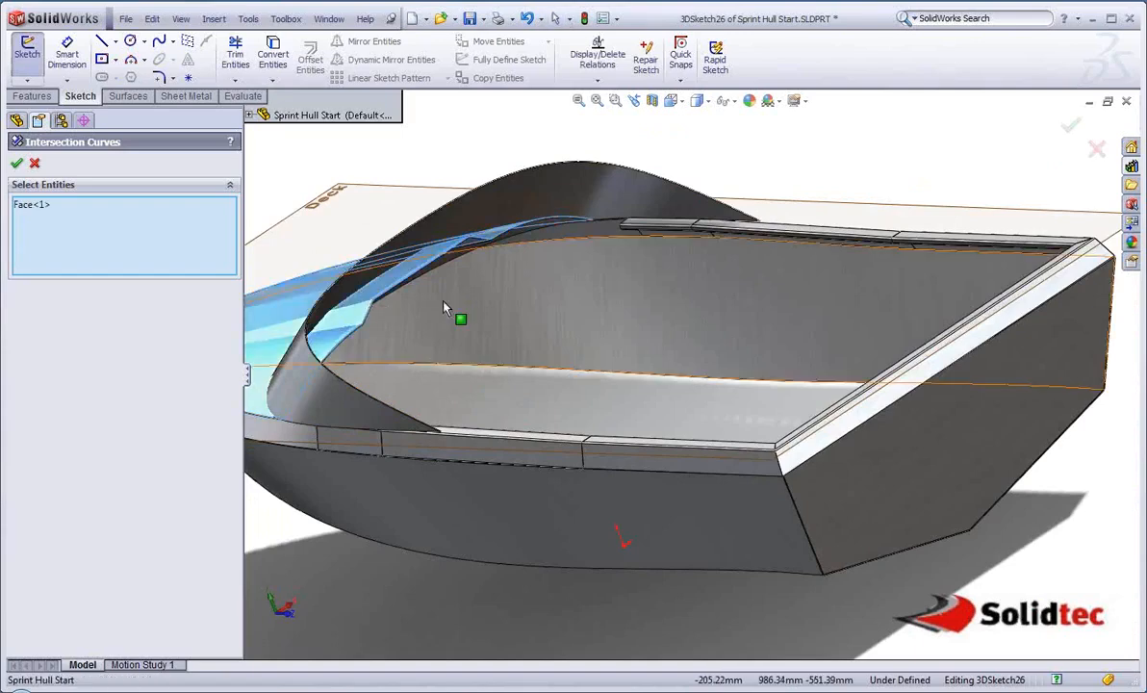
pyautogui.scroll(3, 452, 310)
pyautogui.click(594, 289)
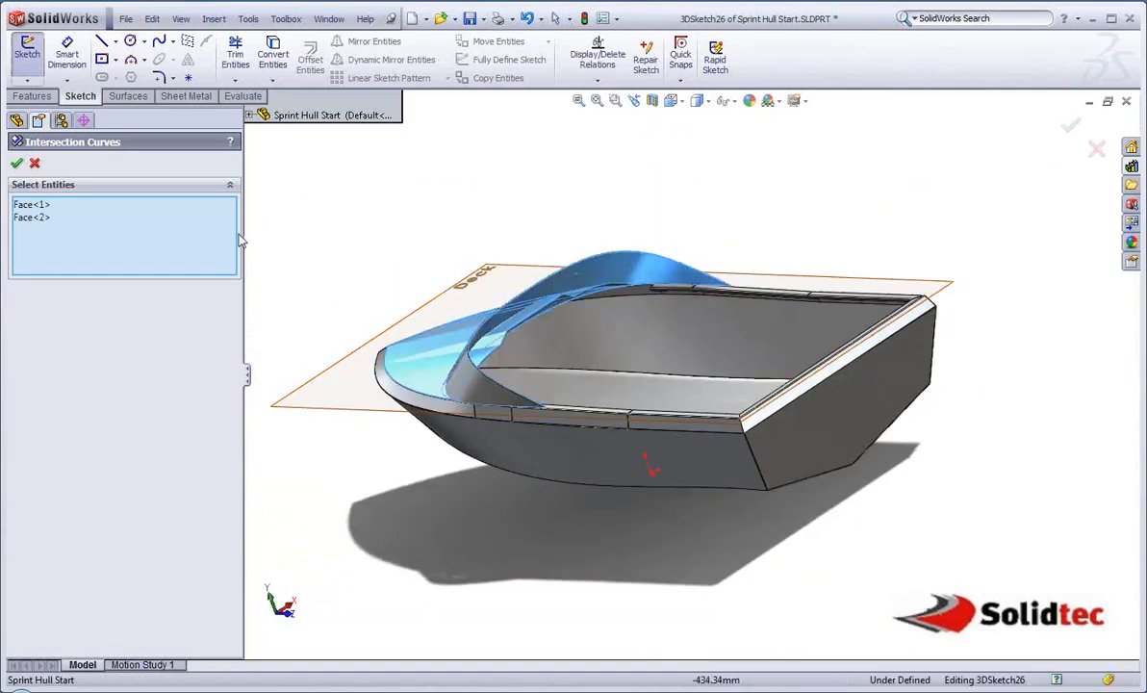
pyautogui.click(18, 165)
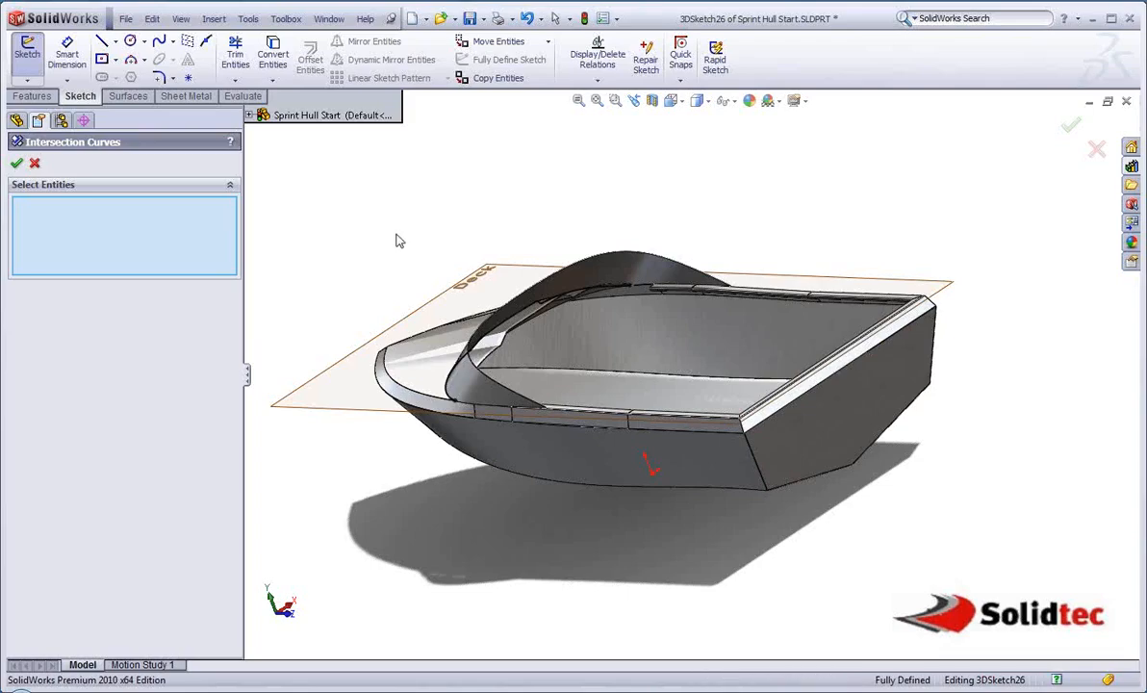
pyautogui.click(33, 165)
# Draw a line along X about 400 mm long outward from the intersection curve's end at the near hull side
pyautogui.moveTo(411, 219); pyautogui.dragTo(564, 219, button='middle')
pyautogui.press('s')
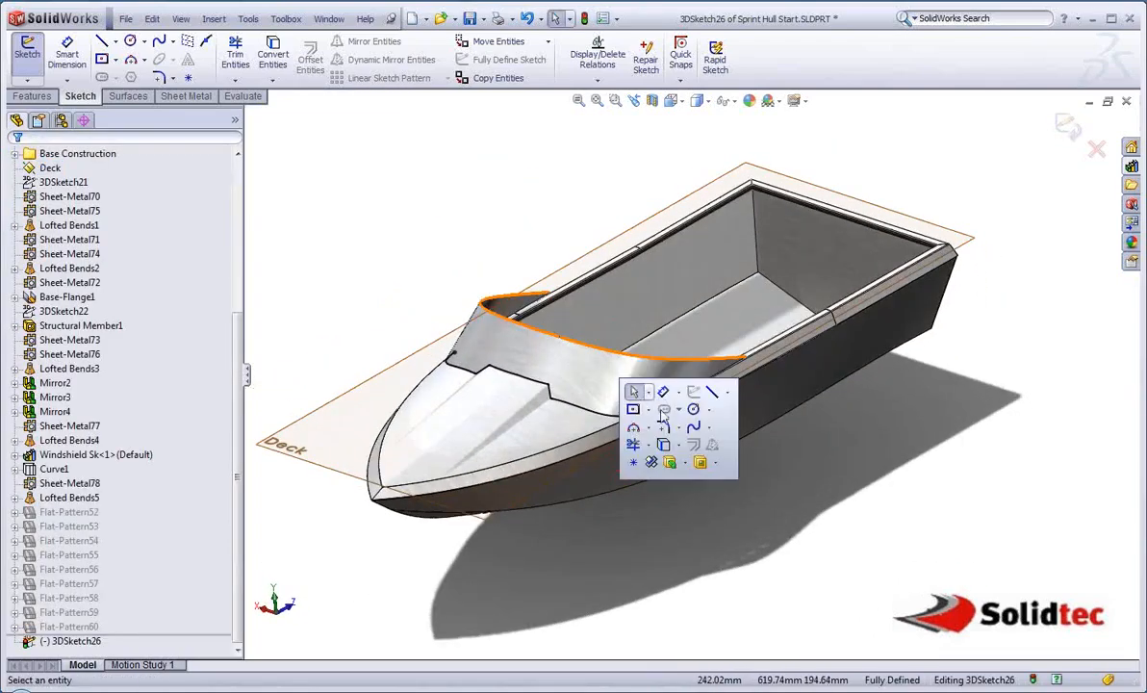
pyautogui.click(711, 393)
pyautogui.click(636, 414)
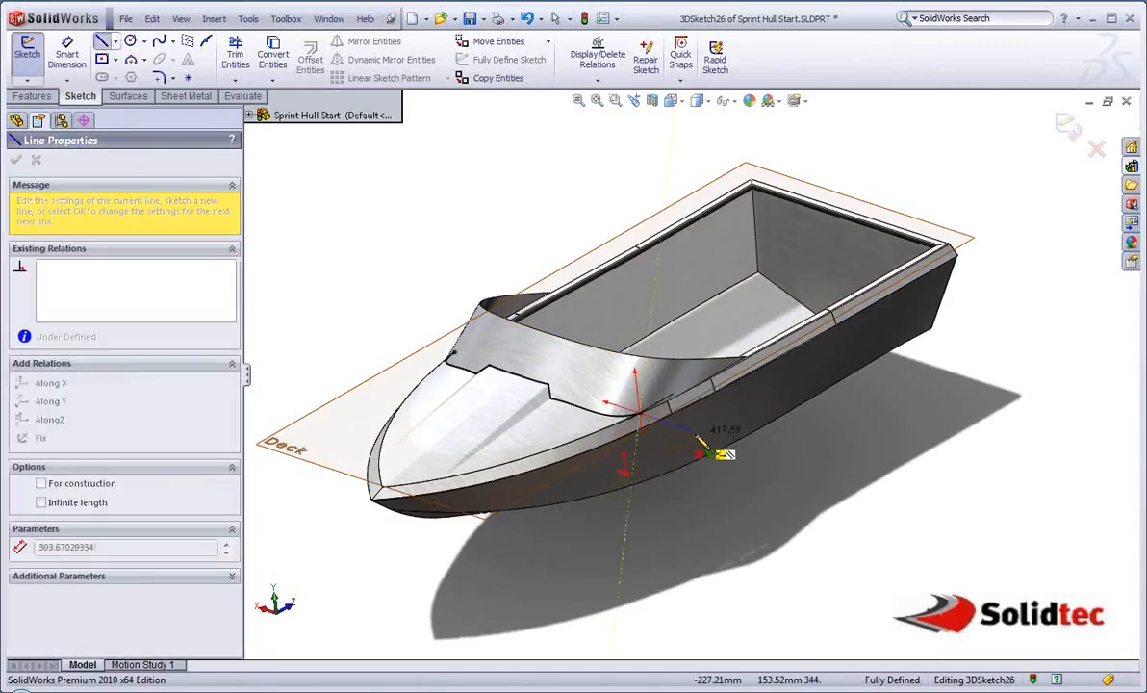
pyautogui.click(695, 430)
pyautogui.rightClick(695, 430)
pyautogui.click(728, 443)
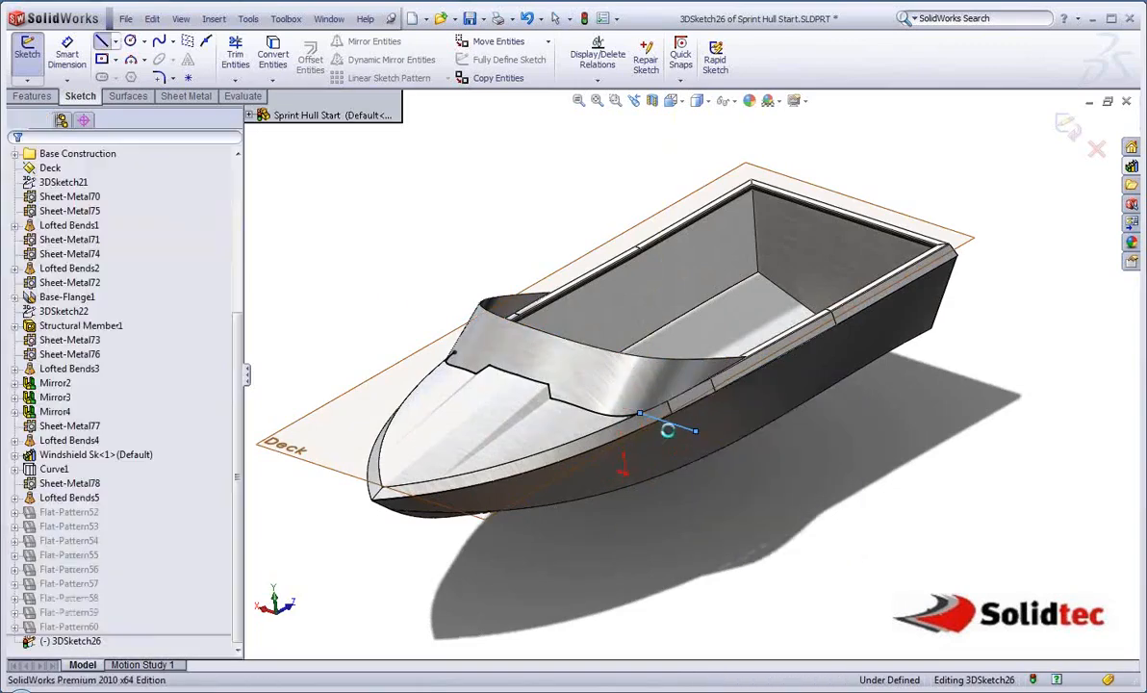
# Draw a second line along X about 625 mm long outward from the opposite end of the intersection curve
pyautogui.press('s')
pyautogui.click(731, 447)
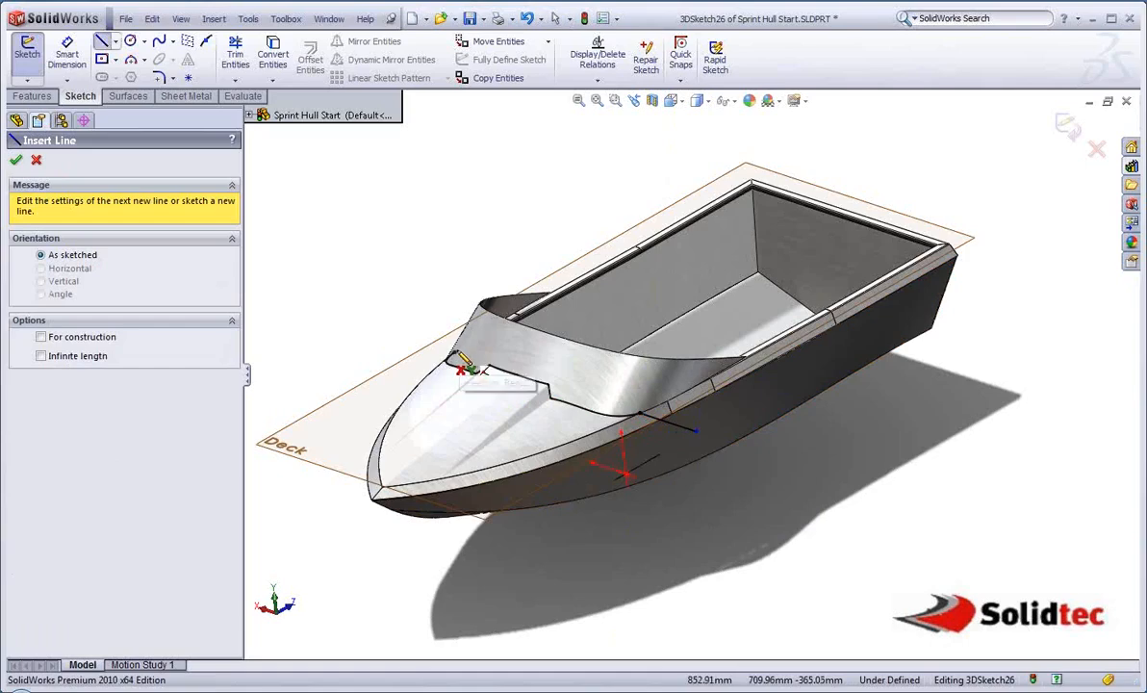
pyautogui.click(453, 353)
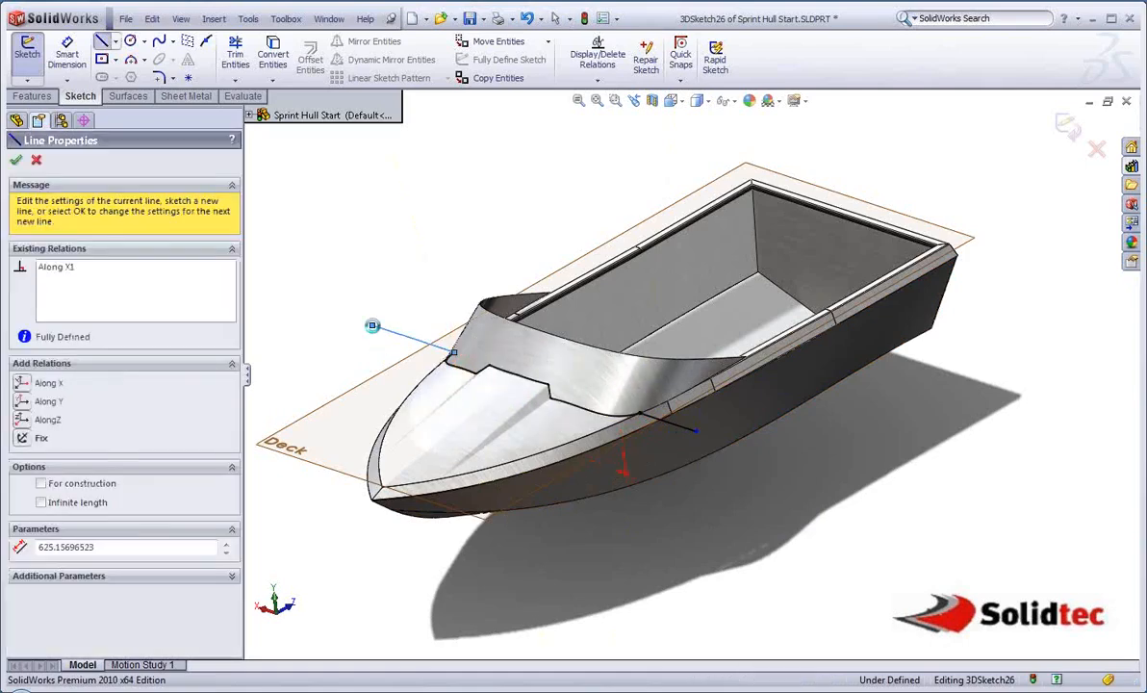
pyautogui.doubleClick(372, 325)
# Set up an extruded cut from the 3D sketch, Through All both ways, with the Deck plane as direction and automatic body selection off
pyautogui.press('s')
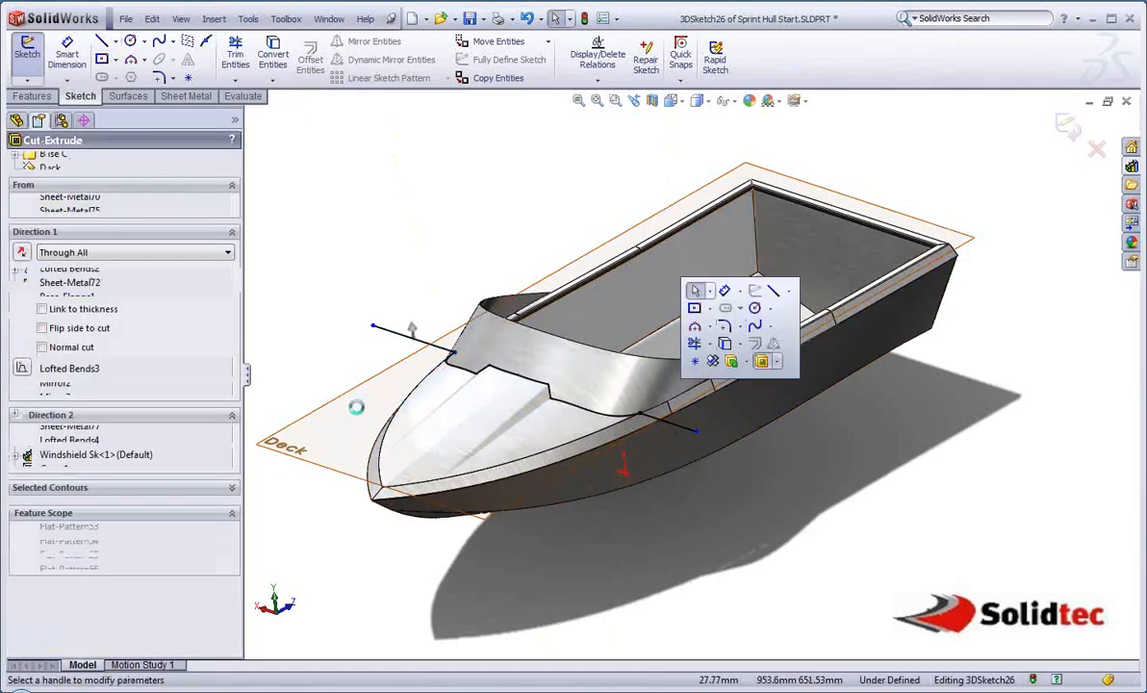
pyautogui.click(355, 398)
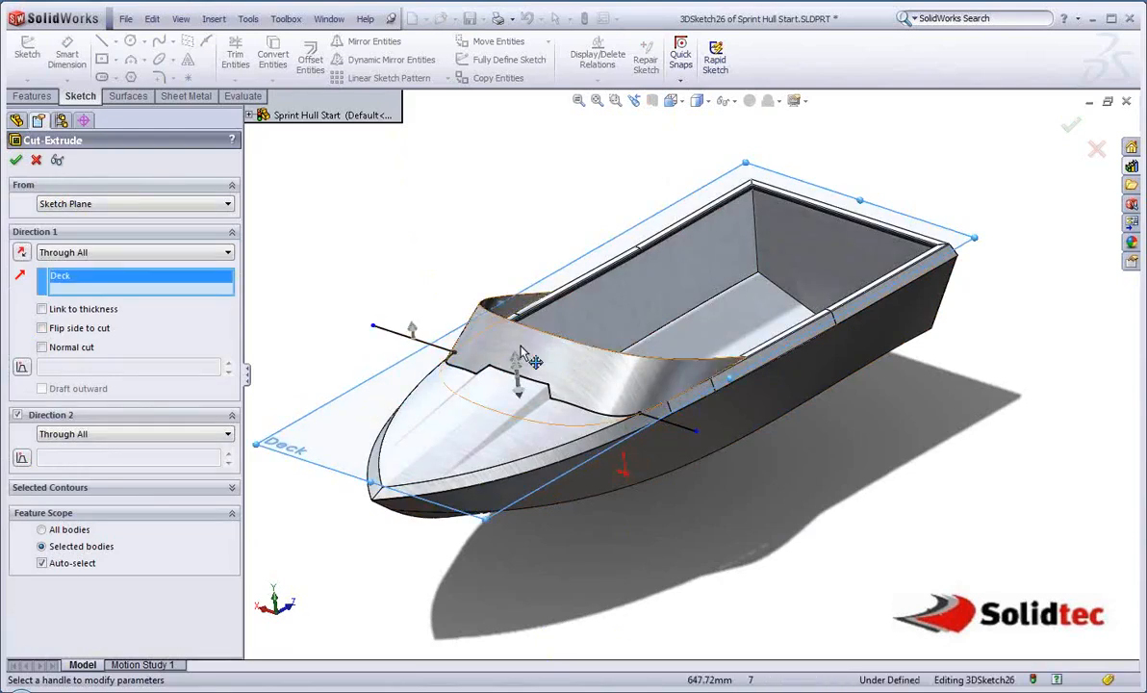
pyautogui.moveTo(523, 354); pyautogui.dragTo(512, 300, button='middle')
pyautogui.click(43, 564)
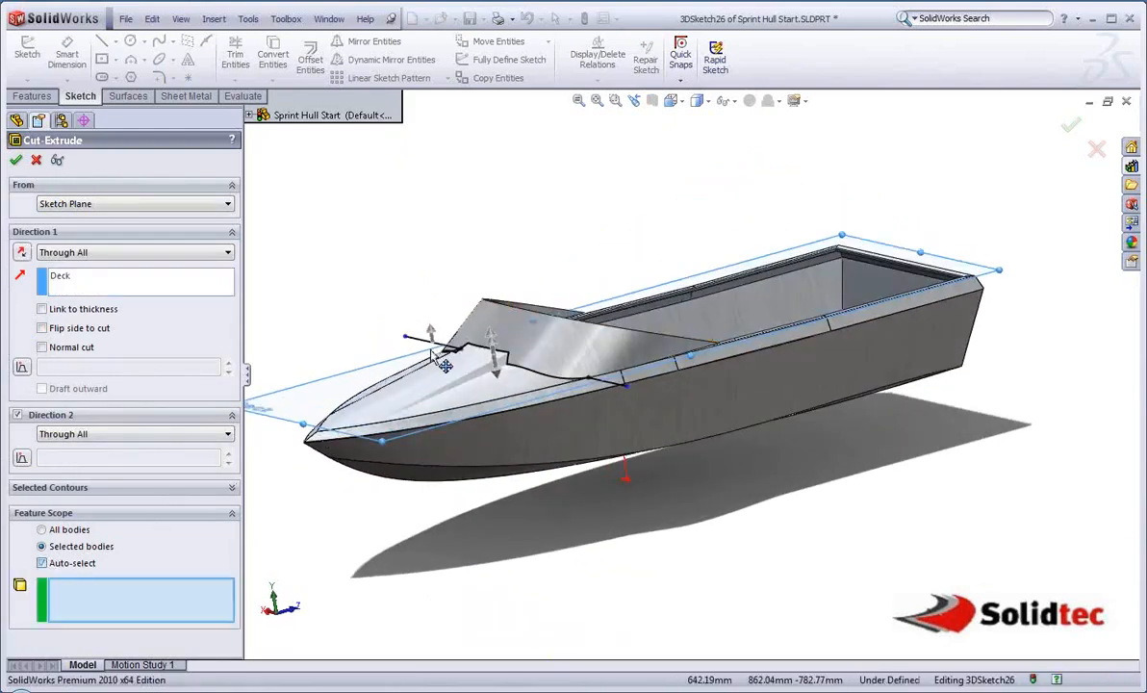
# Limit the cut's feature scope to the windshield body and create the cut
pyautogui.click(506, 329)
pyautogui.moveTo(537, 344); pyautogui.dragTo(539, 380, button='middle')
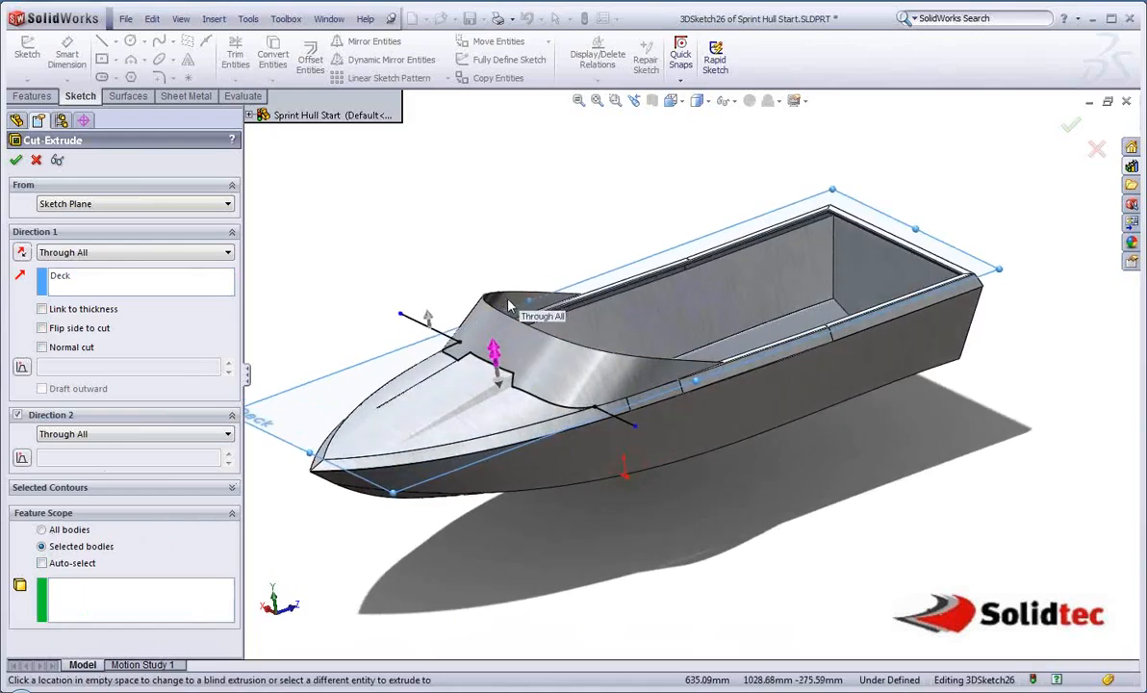
pyautogui.moveTo(500, 306); pyautogui.dragTo(452, 361, button='middle')
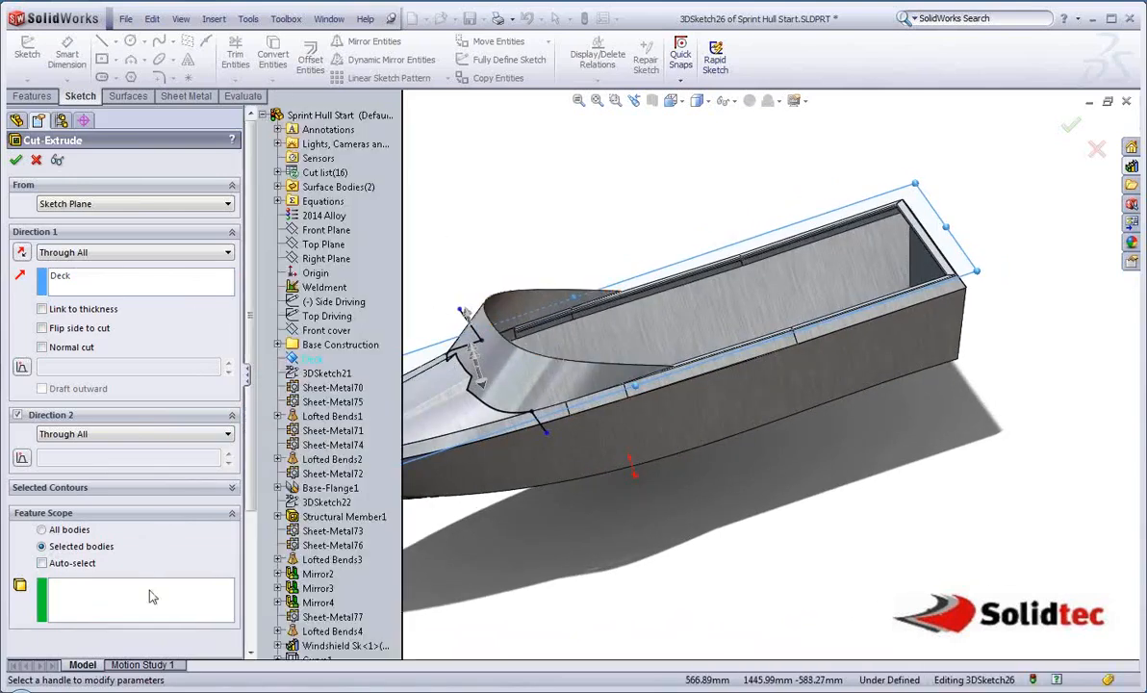
pyautogui.click(154, 592)
pyautogui.click(529, 355)
pyautogui.moveTo(529, 356); pyautogui.dragTo(568, 229, button='middle')
pyautogui.click(15, 162)
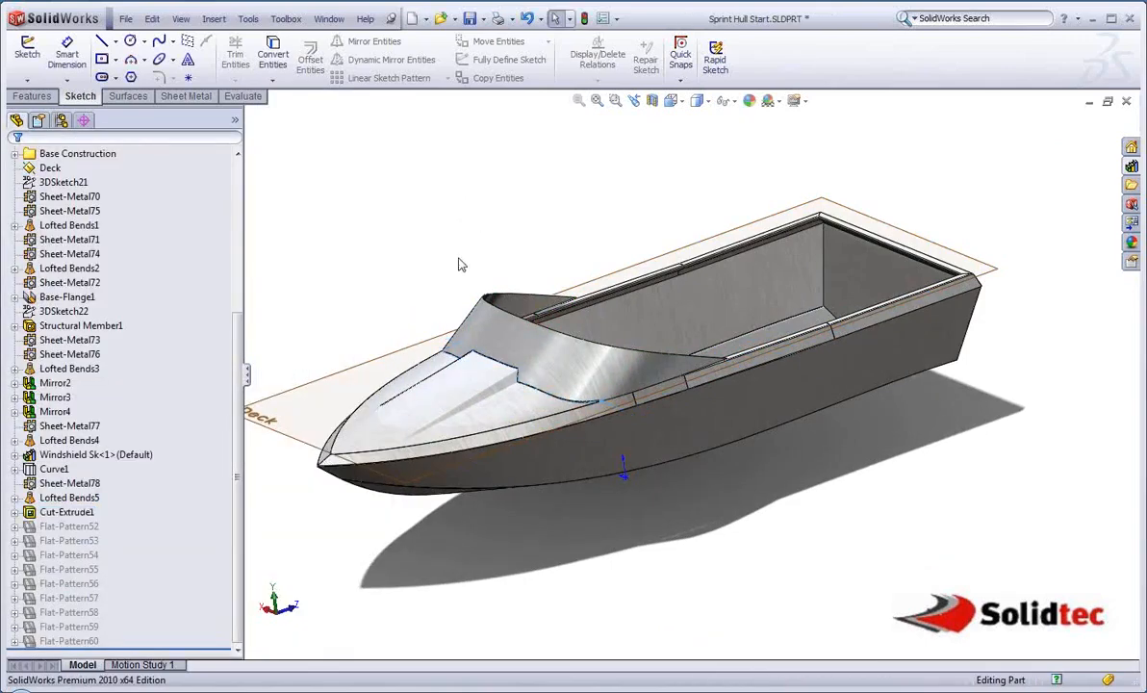
pyautogui.moveTo(542, 239); pyautogui.dragTo(410, 296, button='middle')
pyautogui.scroll(-5, 569, 379)
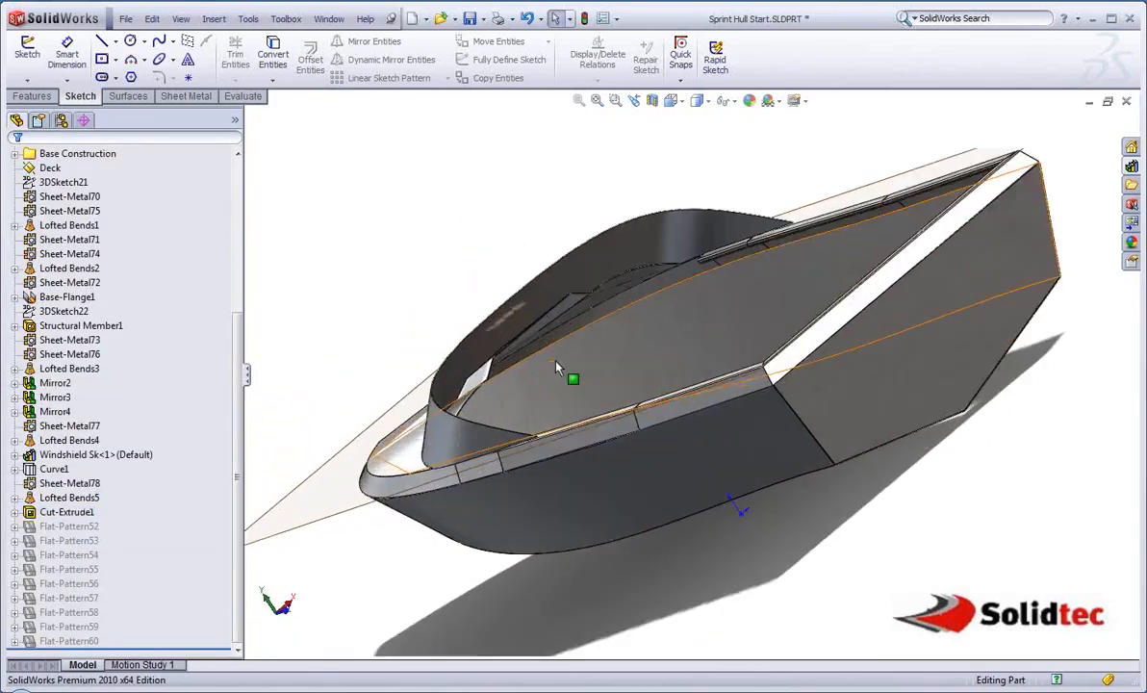
# Flatten the curved windshield body to view its flat pattern
pyautogui.scroll(3, 571, 331)
pyautogui.moveTo(573, 328); pyautogui.dragTo(848, 289, button='middle')
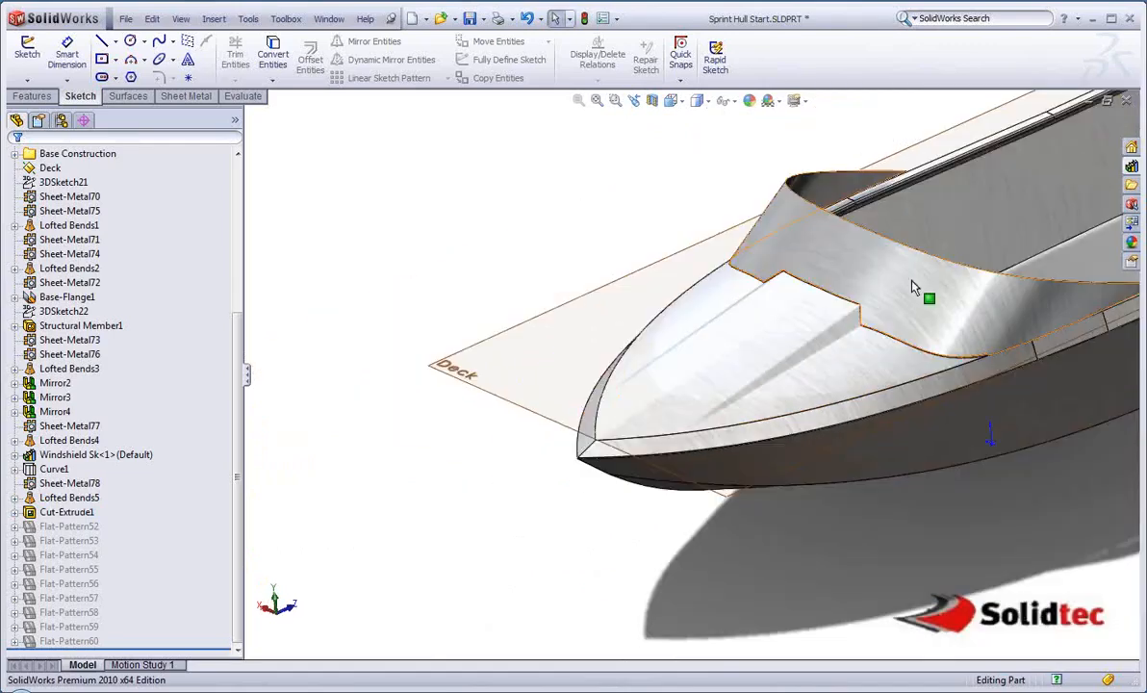
pyautogui.scroll(-5, 875, 332)
pyautogui.keyDown('ctrl'); pyautogui.moveTo(876, 332); pyautogui.dragTo(659, 360, button='middle'); pyautogui.keyUp('ctrl')
pyautogui.scroll(2, 738, 360)
pyautogui.scroll(3, 654, 352)
pyautogui.moveTo(647, 347); pyautogui.dragTo(608, 351, button='middle')
pyautogui.rightClick(603, 349)
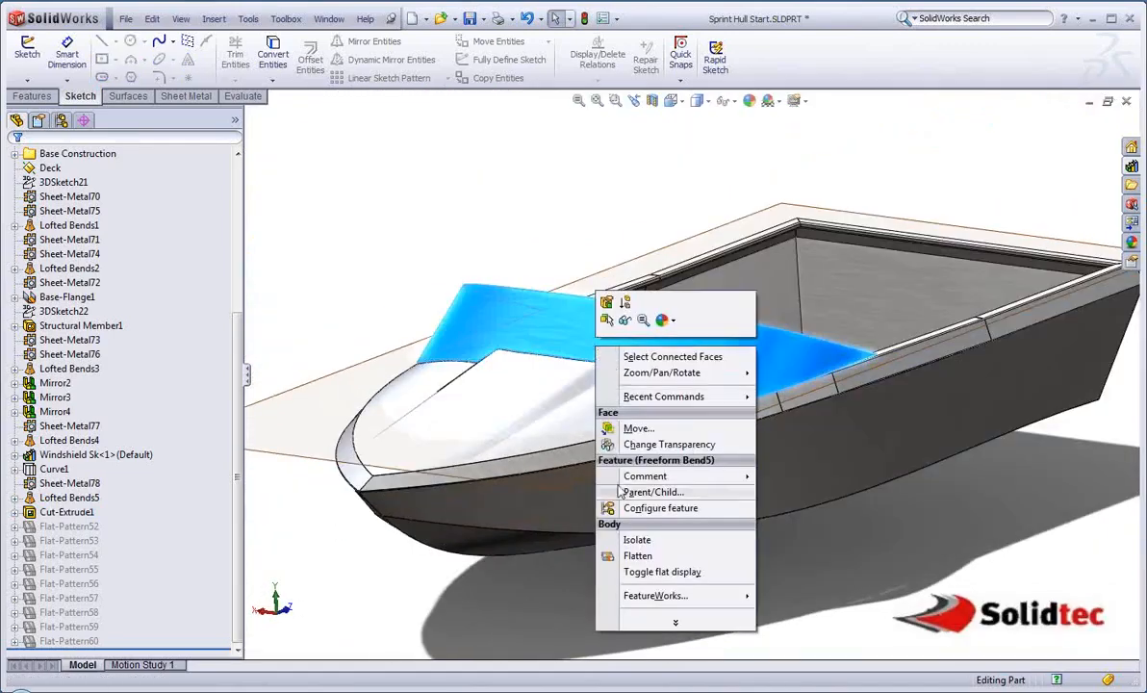
pyautogui.click(637, 556)
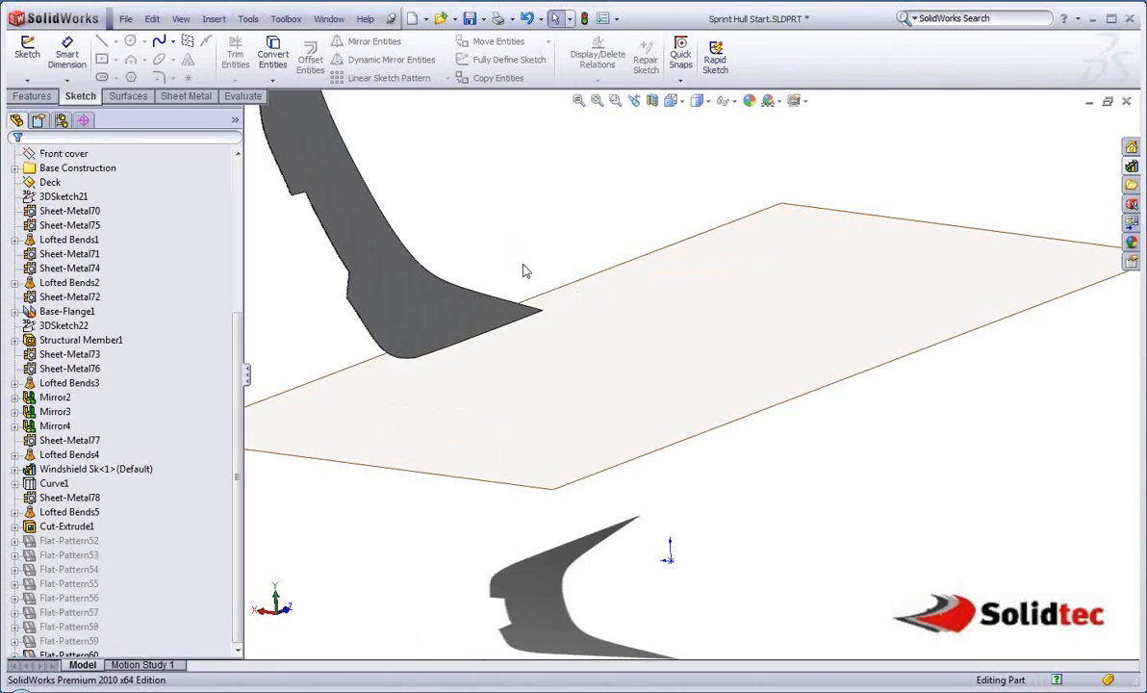
# Return the windshield from its flat pattern to the folded hull and hide the Deck plane
pyautogui.moveTo(525, 271)
pyautogui.mouseDown(button='middle')
pyautogui.moveTo(538, 266)
pyautogui.moveTo(502, 246)
pyautogui.mouseUp(button='middle')
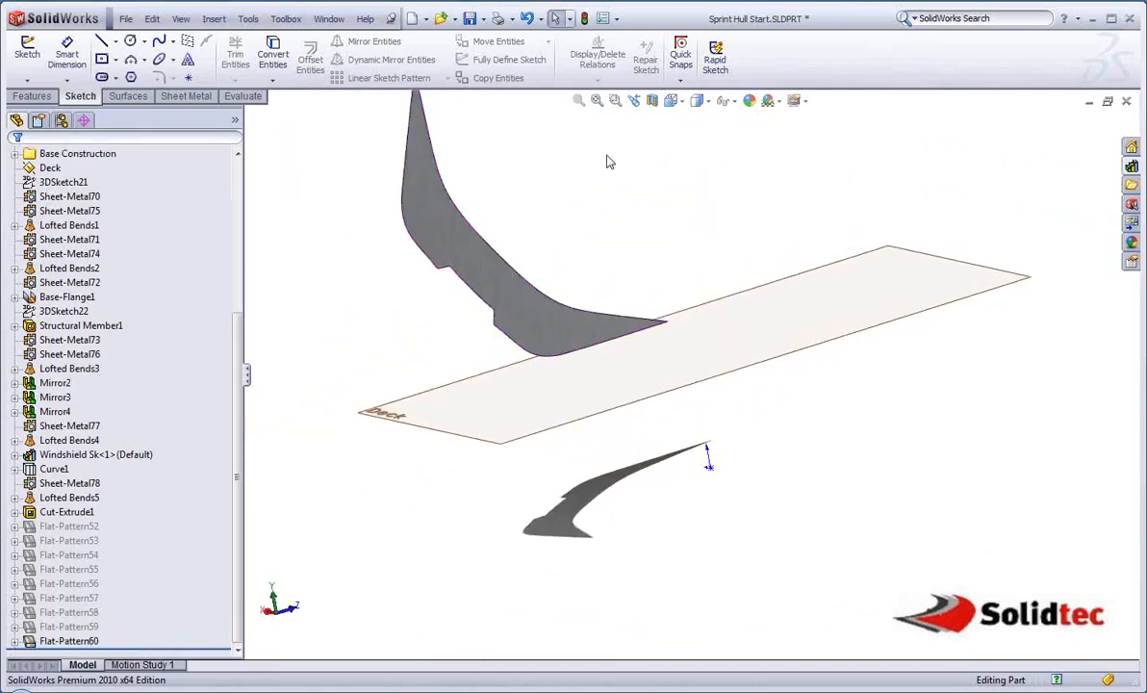
pyautogui.click(187, 96)
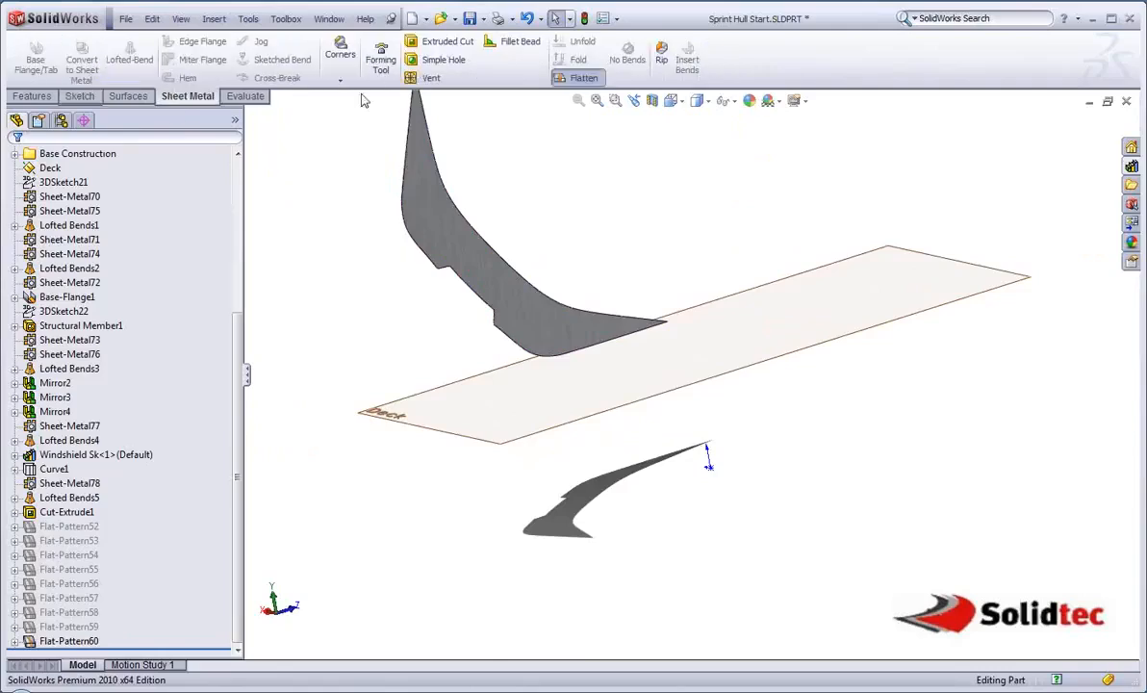
pyautogui.click(583, 78)
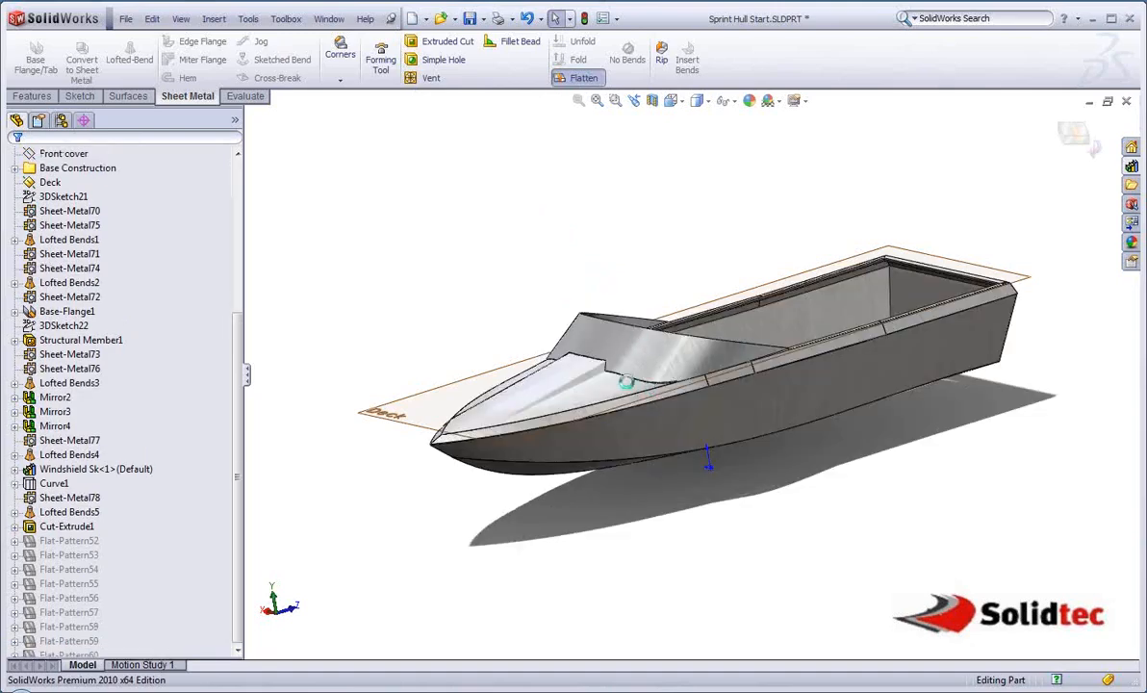
pyautogui.click(403, 403)
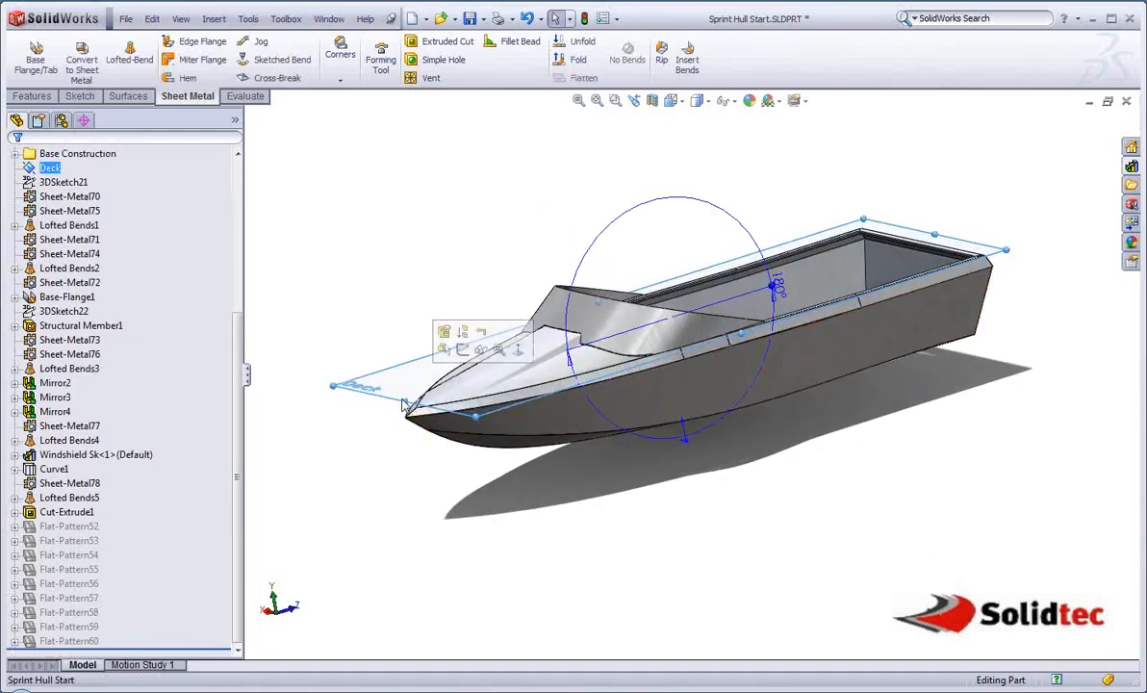
pyautogui.click(484, 353)
# Toggle the flat display of the bow's gunwale strip and inspect it against the bent strip from several angles
pyautogui.scroll(-4, 529, 395)
pyautogui.click(529, 393)
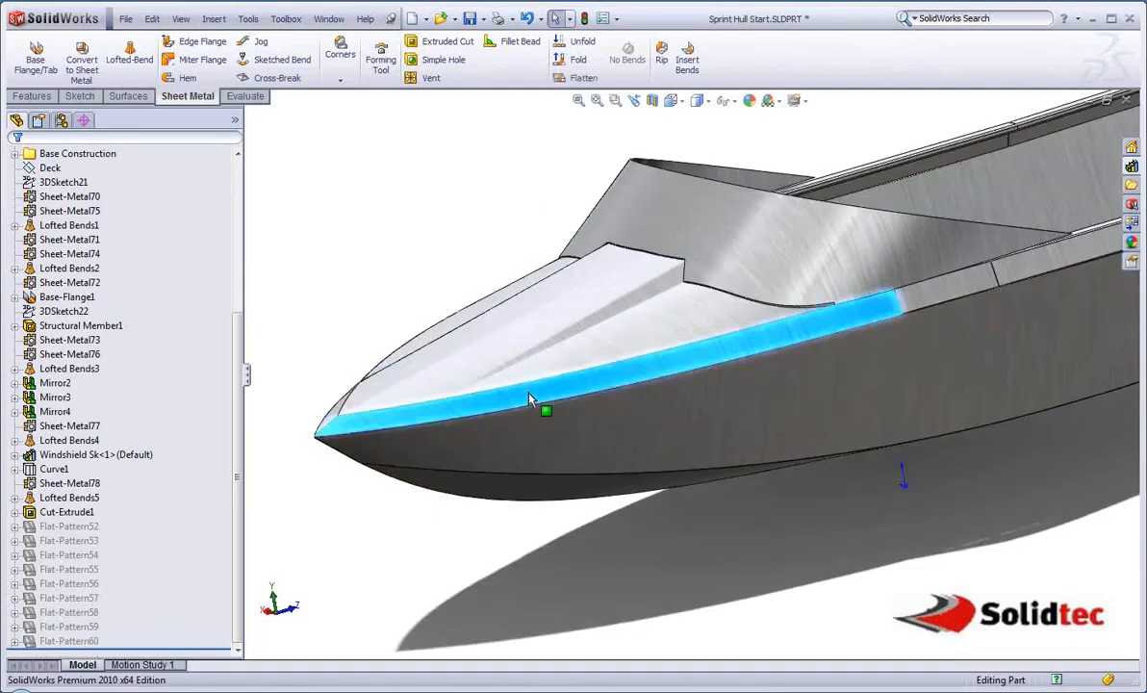
pyautogui.rightClick(529, 400)
pyautogui.click(616, 618)
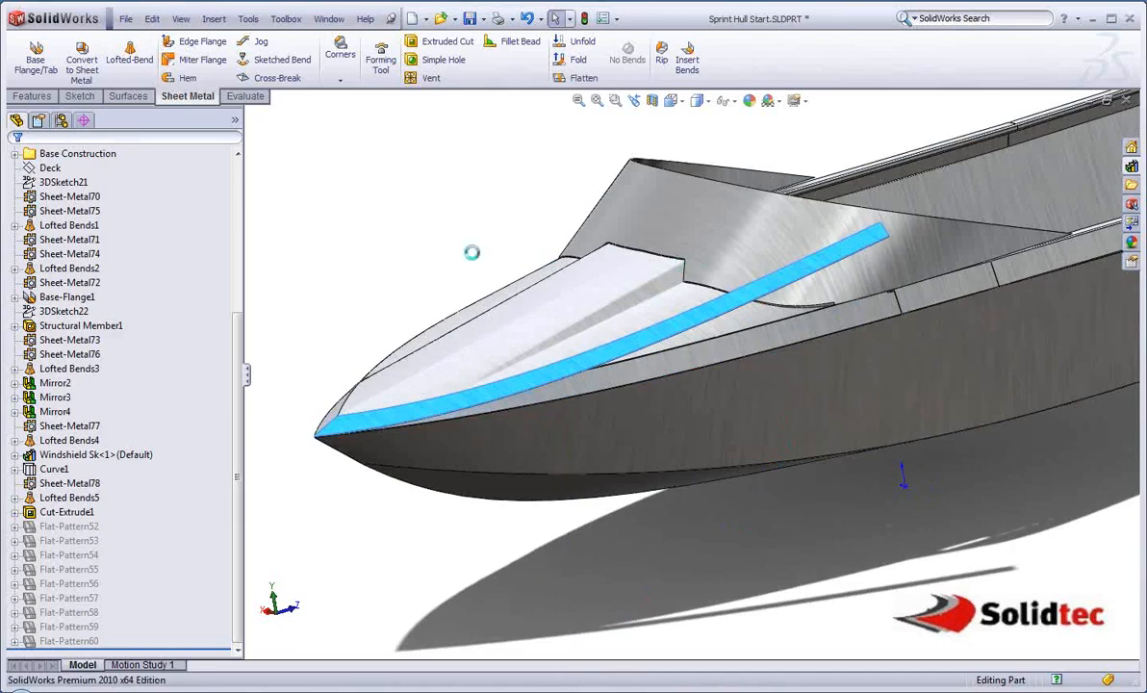
pyautogui.moveTo(664, 482)
pyautogui.mouseDown(button='middle')
pyautogui.moveTo(637, 343)
pyautogui.moveTo(676, 383)
pyautogui.moveTo(766, 379)
pyautogui.moveTo(782, 333)
pyautogui.moveTo(727, 373)
pyautogui.moveTo(743, 427)
pyautogui.moveTo(655, 453)
pyautogui.moveTo(539, 423)
pyautogui.mouseUp(button='middle')
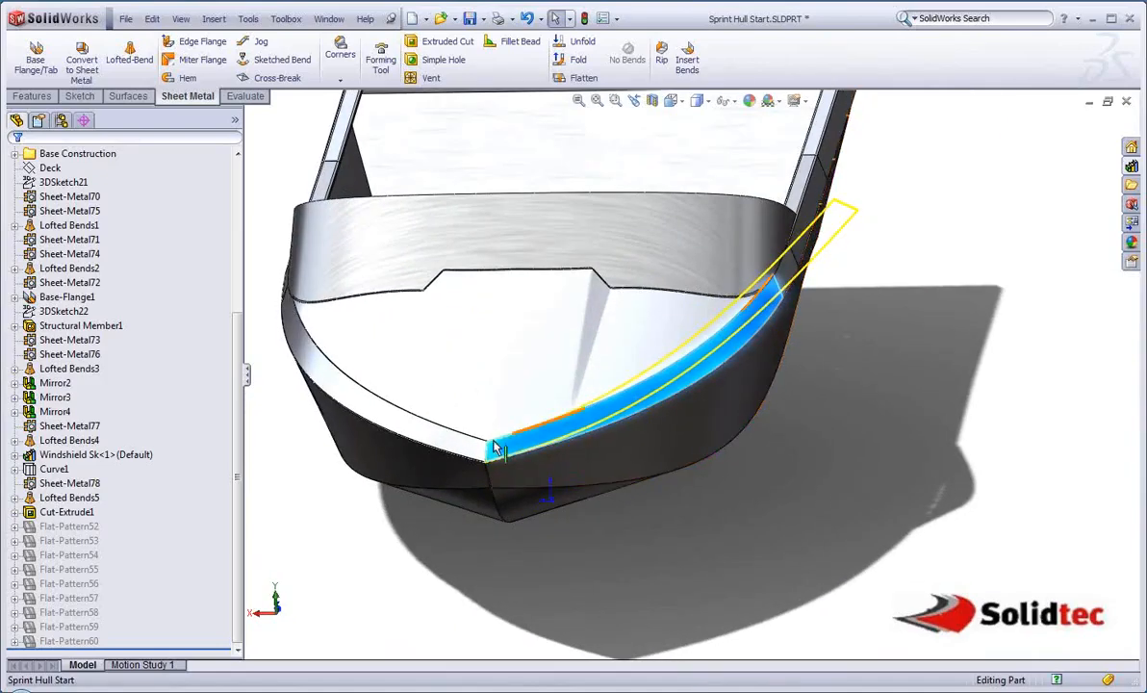
pyautogui.moveTo(848, 402); pyautogui.dragTo(689, 291, button='middle')
pyautogui.moveTo(845, 295); pyautogui.dragTo(770, 472, button='middle')
pyautogui.click(704, 491)
pyautogui.moveTo(742, 319); pyautogui.dragTo(791, 177, button='middle')
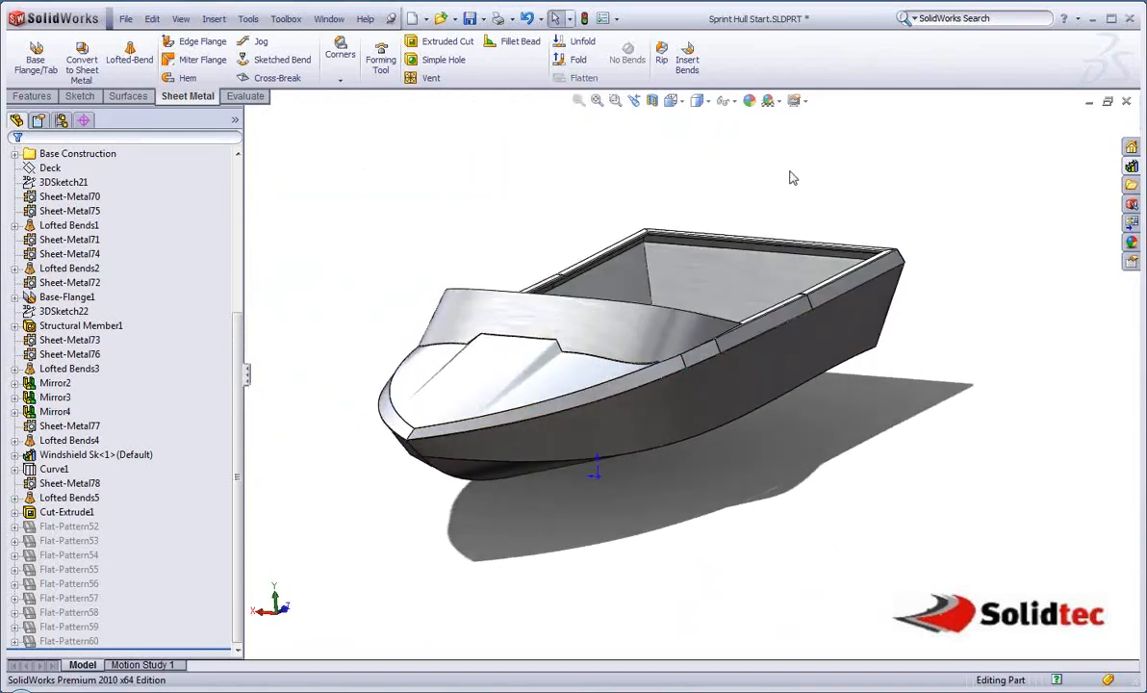
# Apply the siena painted appearance to the whole boat part
pyautogui.click(1131, 243)
pyautogui.scroll(-8, 1015, 457)
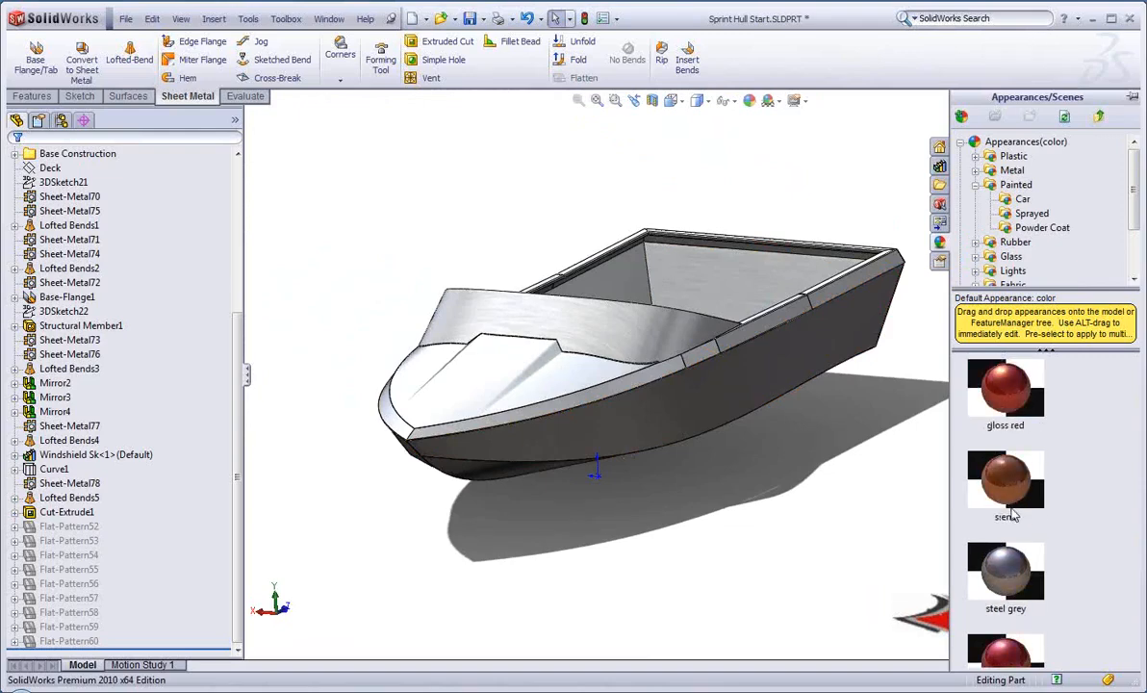
pyautogui.moveTo(1010, 481); pyautogui.dragTo(669, 432)
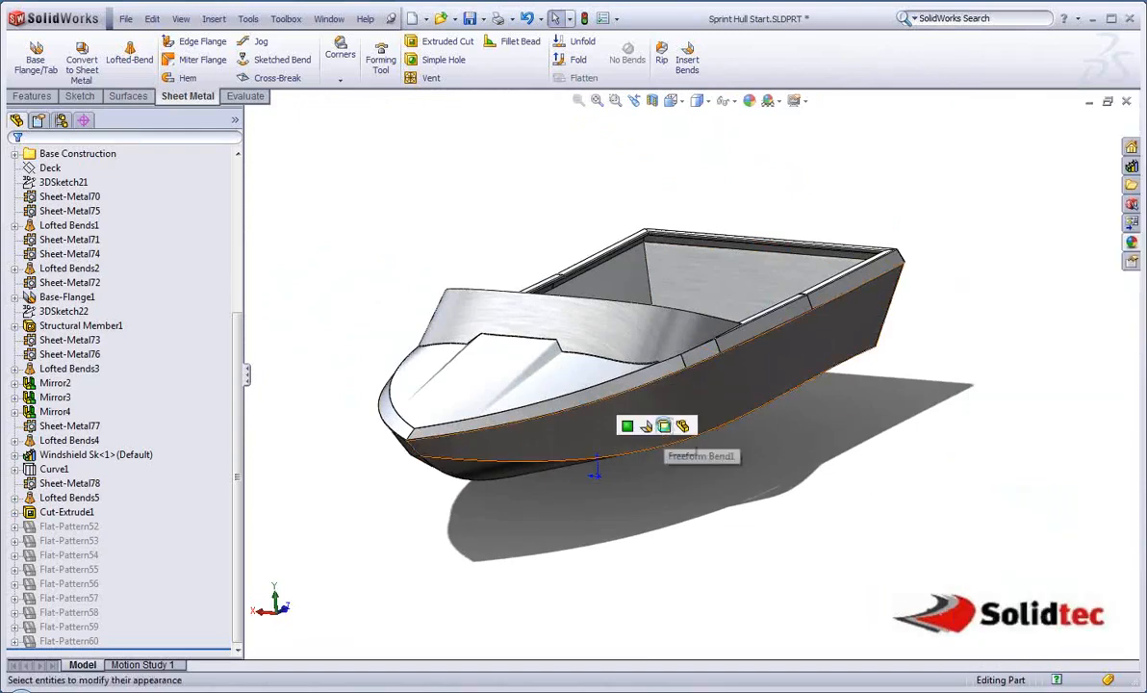
pyautogui.click(681, 426)
# Apply the black painted appearance to the windshield body only
pyautogui.click(1132, 241)
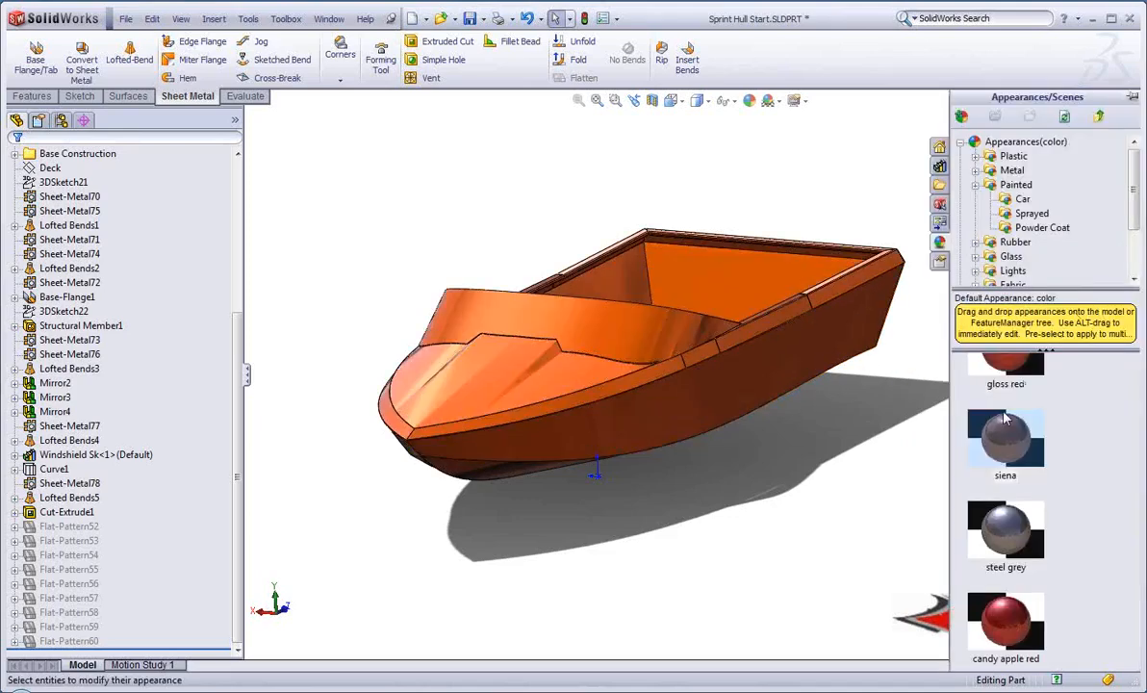
pyautogui.scroll(4, 1011, 484)
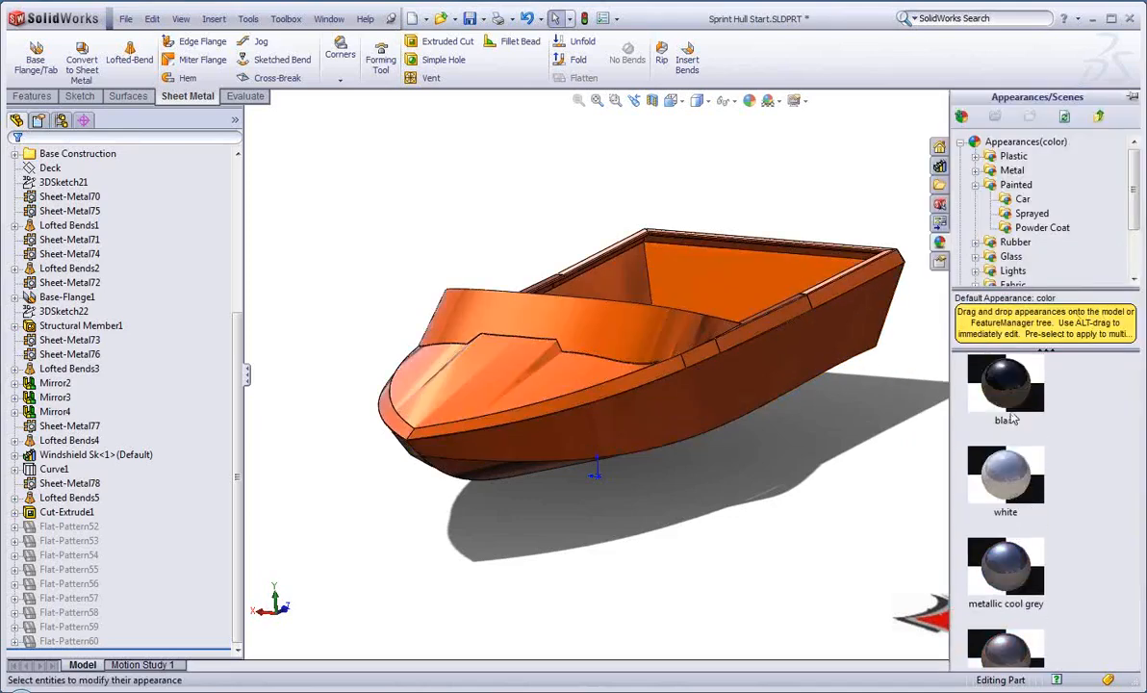
pyautogui.moveTo(1005, 467); pyautogui.dragTo(626, 320)
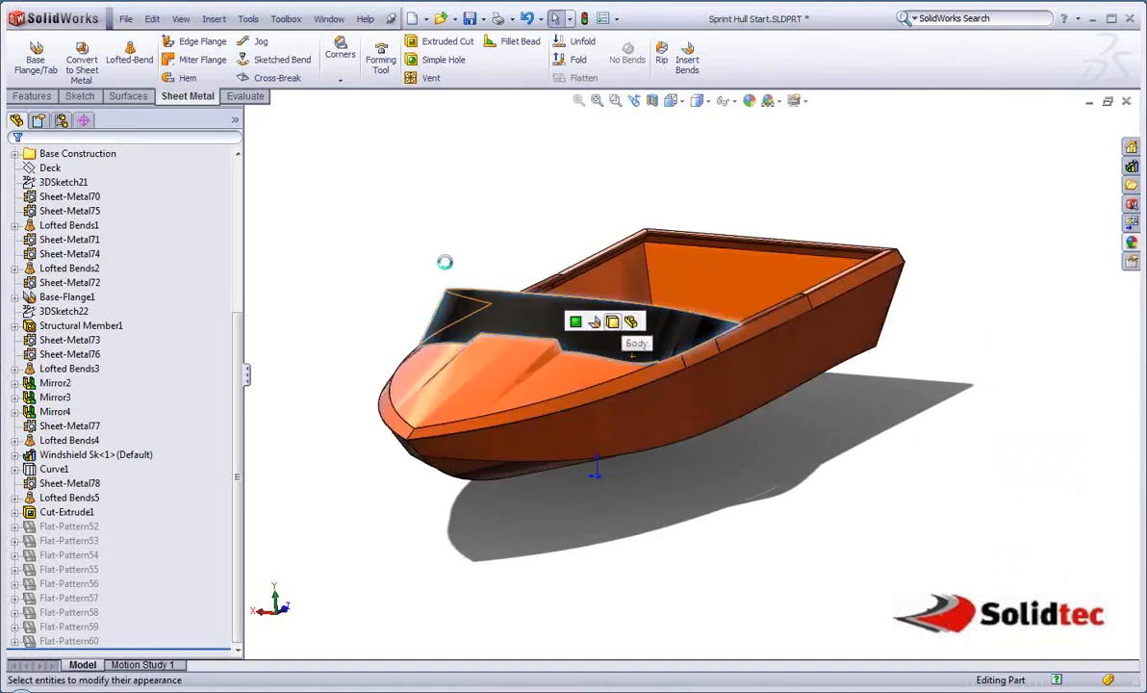
pyautogui.moveTo(451, 251)
pyautogui.mouseDown(button='middle')
pyautogui.moveTo(469, 234)
pyautogui.moveTo(302, 315)
pyautogui.moveTo(399, 266)
pyautogui.moveTo(442, 265)
pyautogui.moveTo(450, 238)
pyautogui.mouseUp(button='middle')
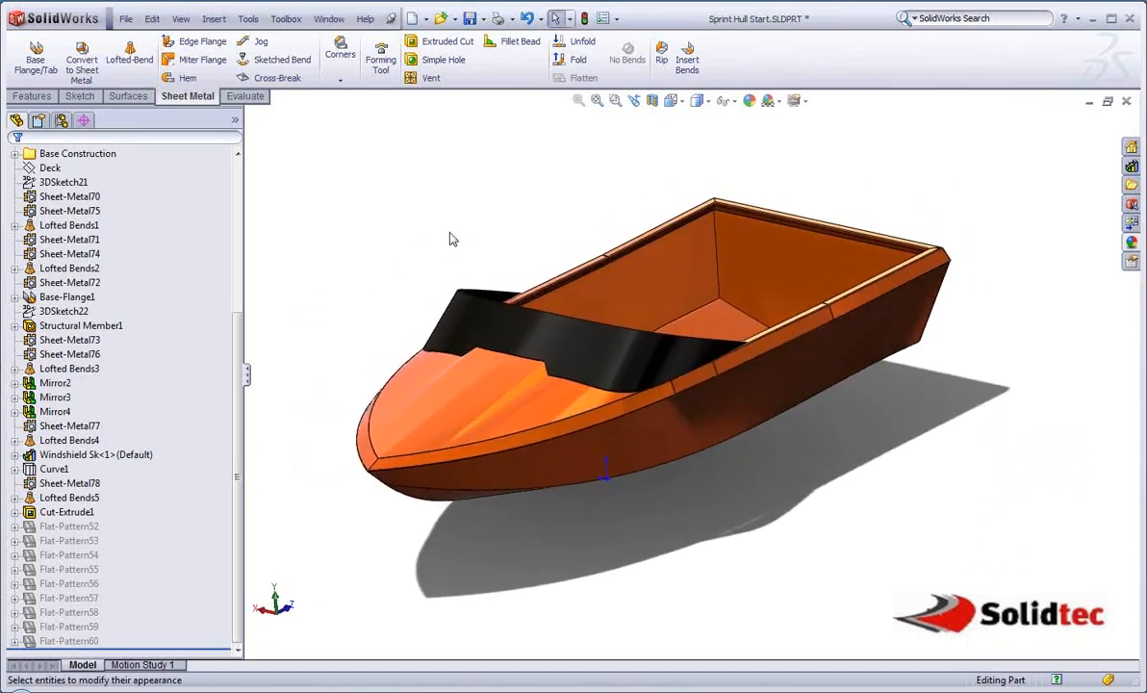
# Save the part under the new name Sprint Hull Demo in the Jet Boat folder
pyautogui.click(126, 20)
pyautogui.click(159, 167)
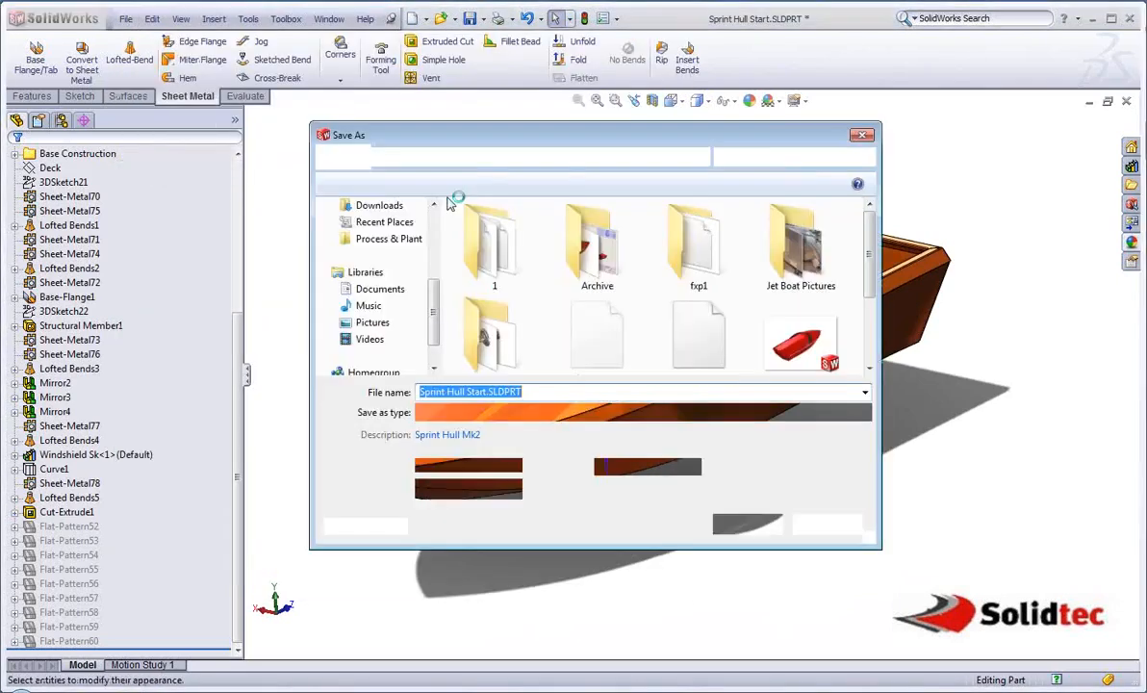
pyautogui.moveTo(486, 393); pyautogui.dragTo(374, 397)
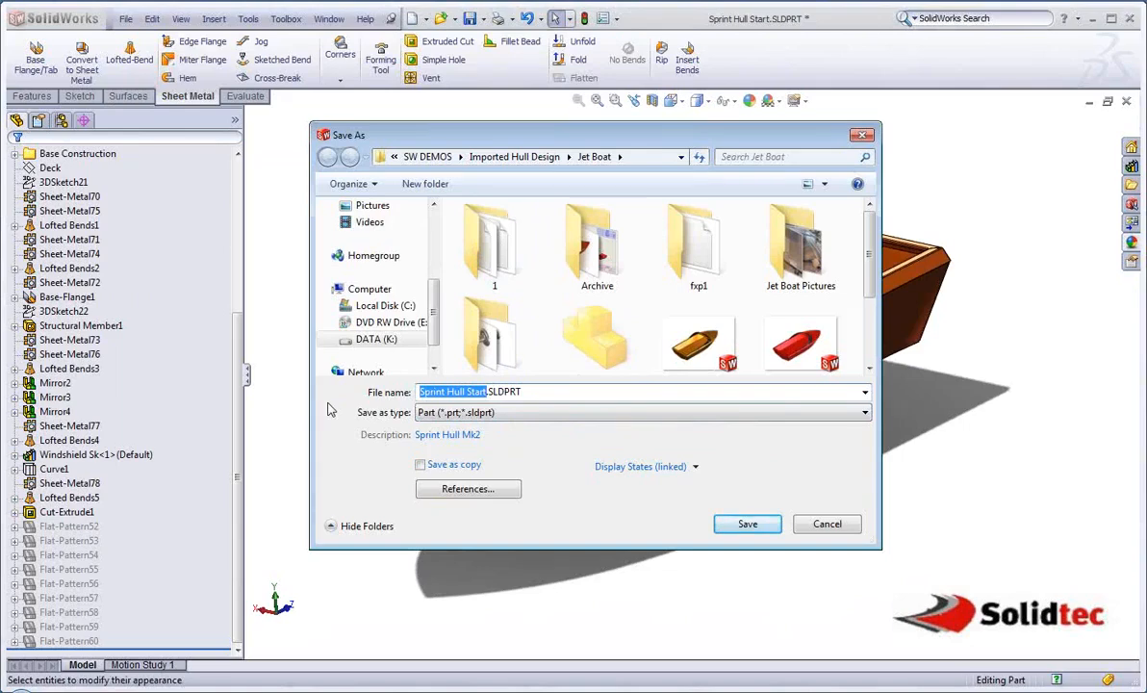
pyautogui.write('Sprin')
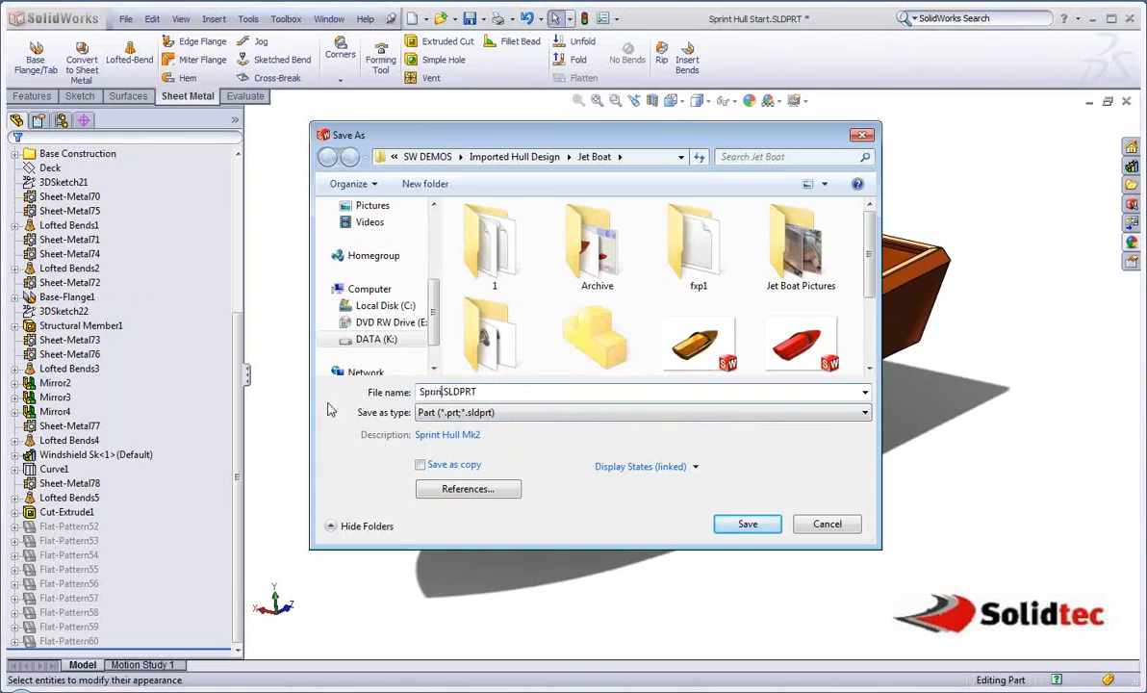
pyautogui.write('t Hull Dem')
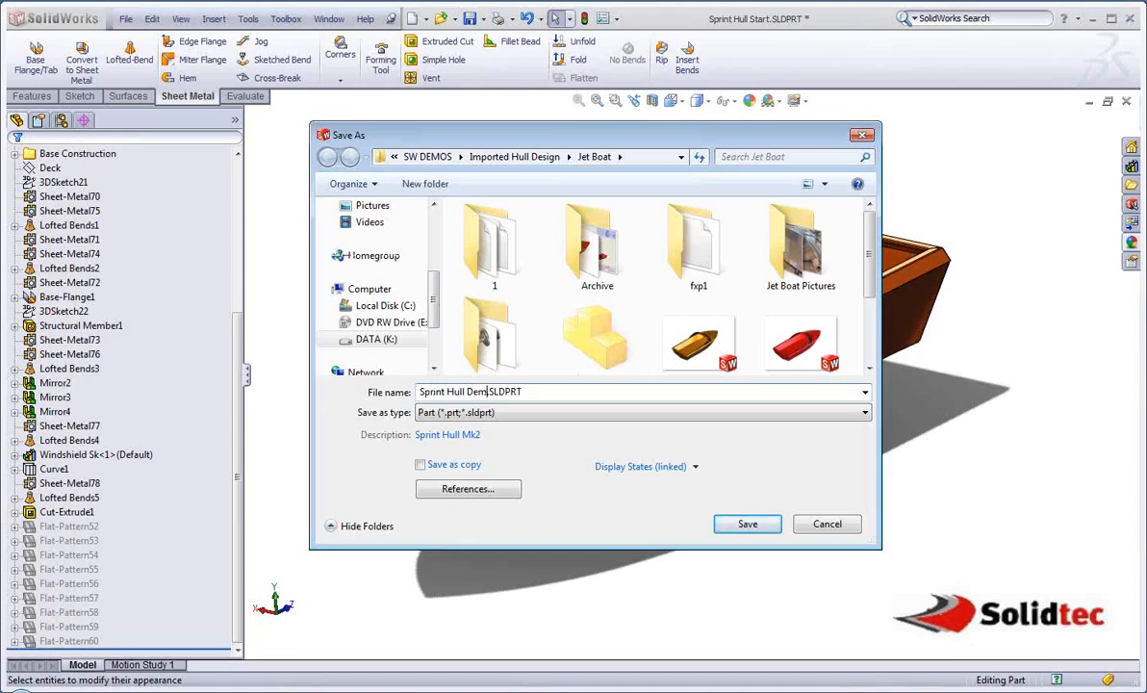
pyautogui.press('Return')
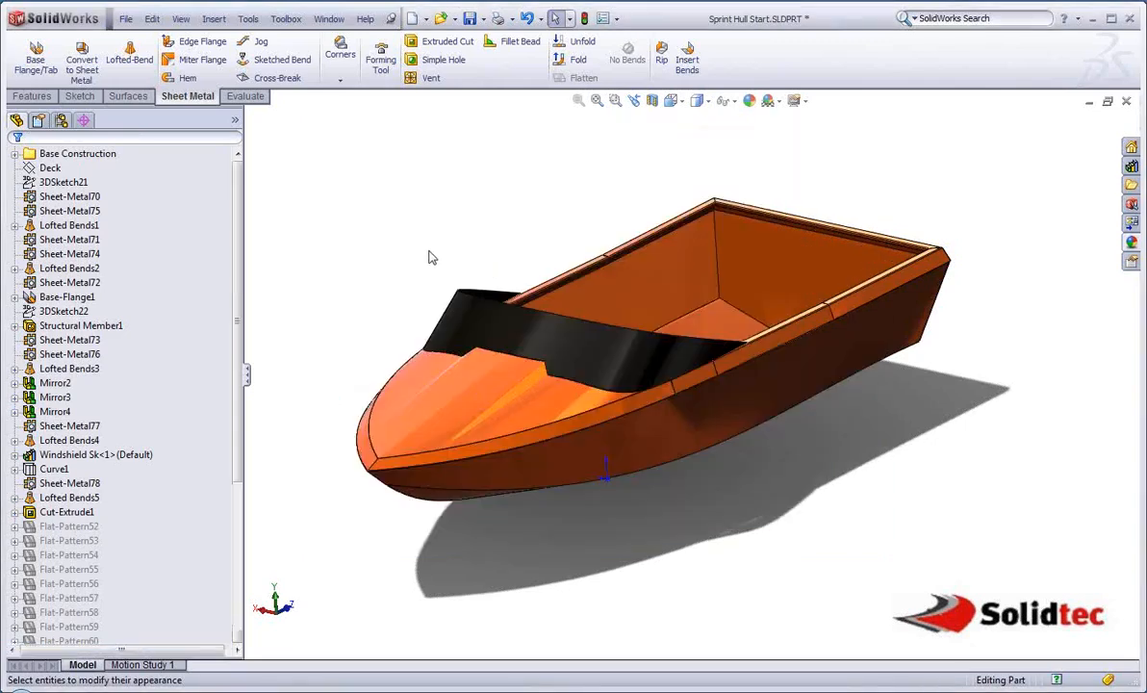
# Expand the part's cut list and update it so its bodies are grouped into cut-list items
pyautogui.moveTo(241, 349); pyautogui.dragTo(260, 192)
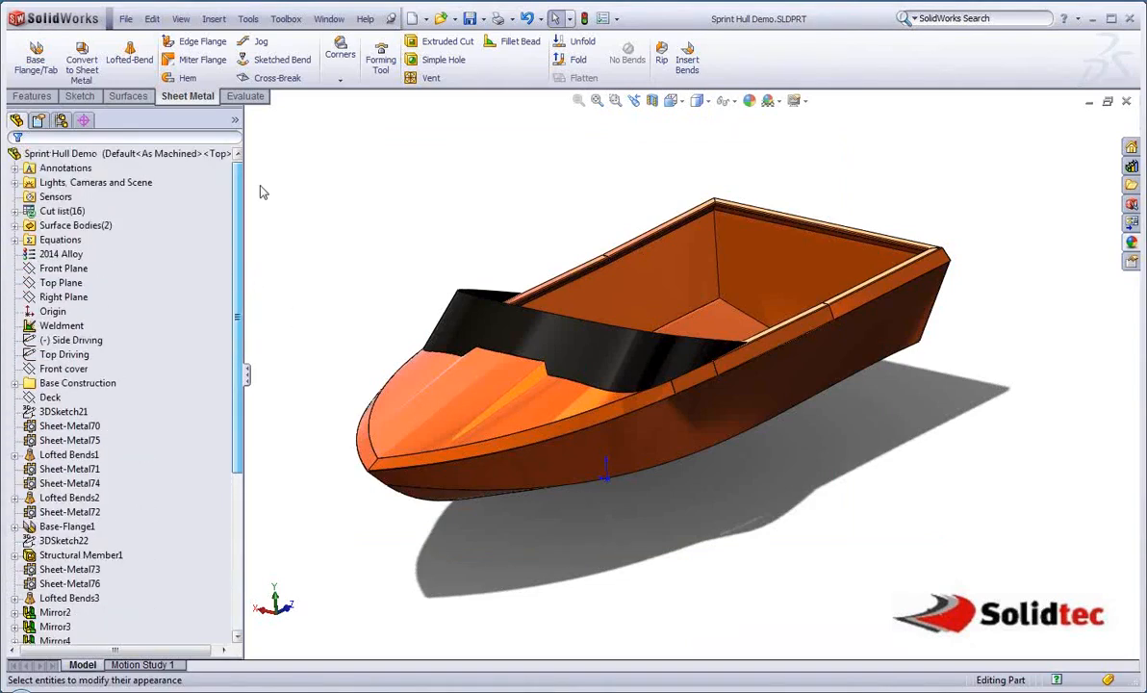
pyautogui.click(14, 212)
pyautogui.rightClick(33, 214)
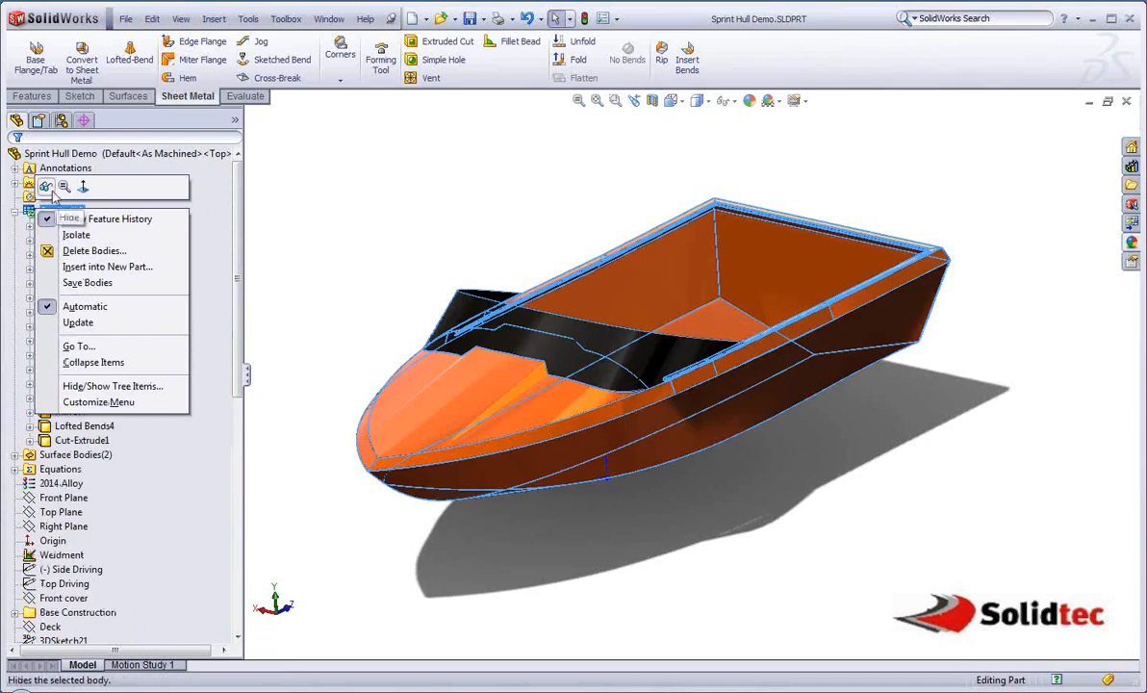
pyautogui.click(79, 322)
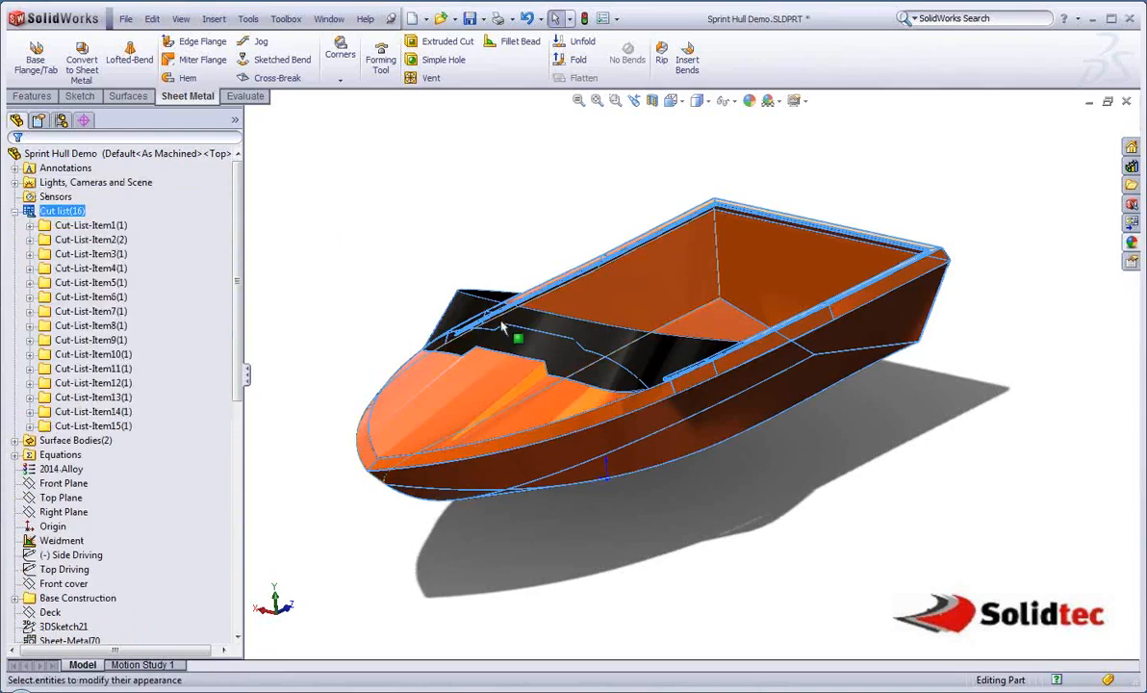
pyautogui.click(435, 206)
# Open the cut-list properties of Cut-List-Item1 and set its DESCRIPTION to PORT
pyautogui.click(73, 227)
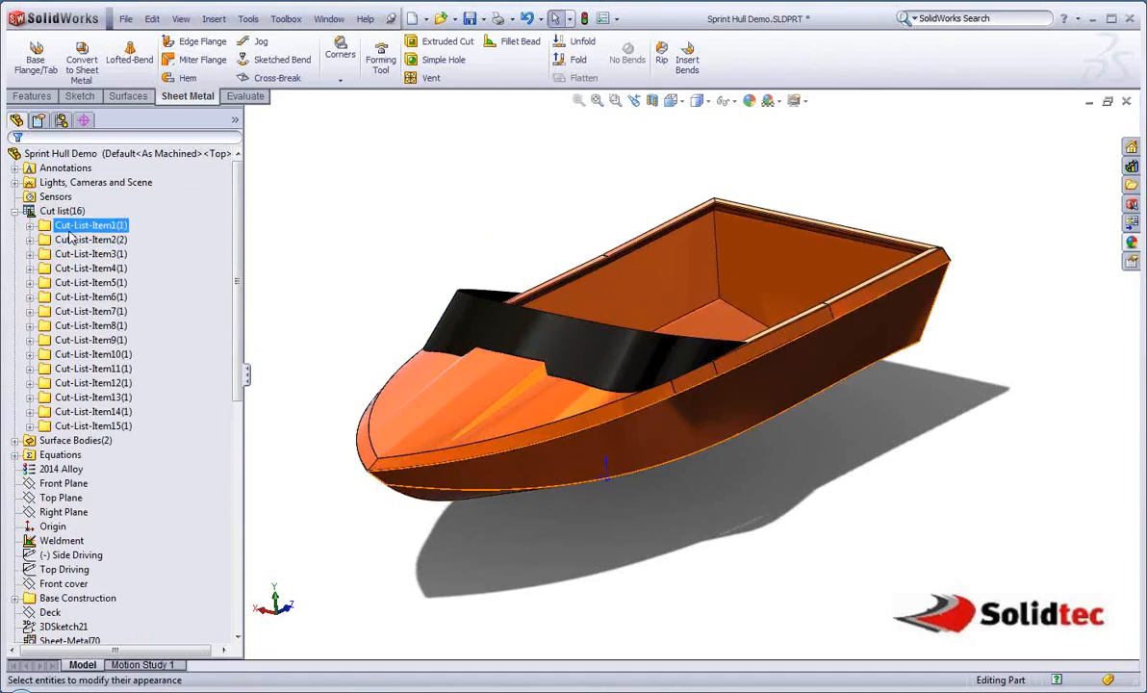
pyautogui.rightClick(70, 235)
pyautogui.click(106, 256)
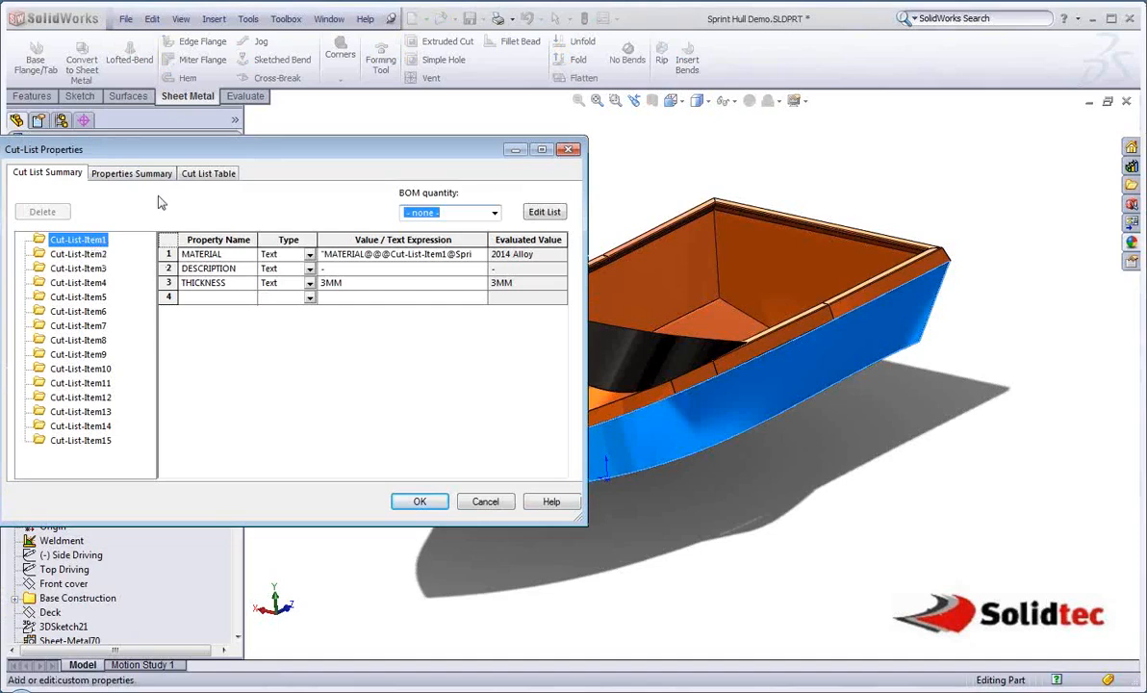
pyautogui.click(343, 269)
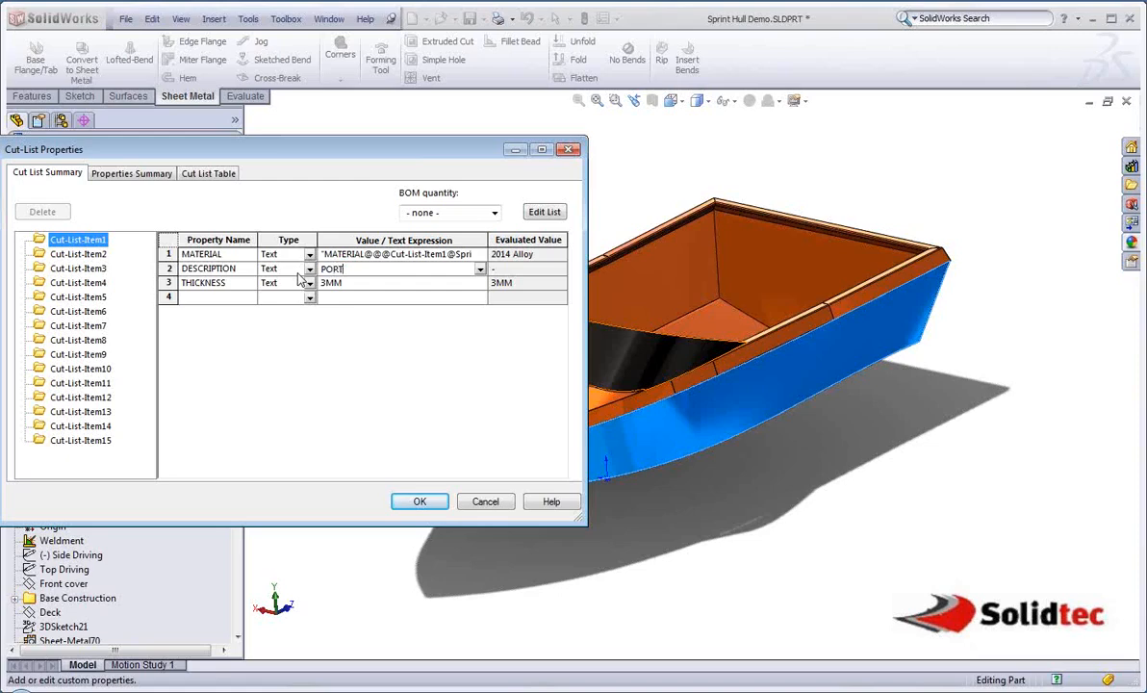
# Set the DESCRIPTION of Cut-List-Item2, the hull bottom panel, to PORT HULL
pyautogui.click(96, 254)
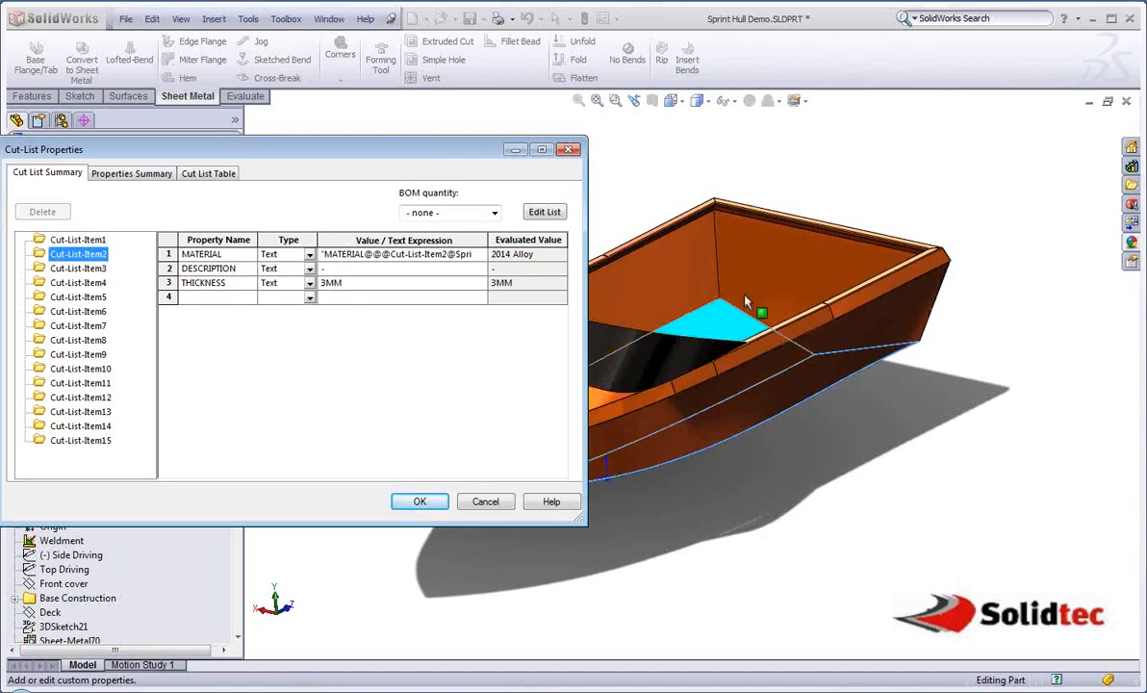
pyautogui.moveTo(751, 301)
pyautogui.mouseDown(button='middle')
pyautogui.moveTo(767, 327)
pyautogui.moveTo(753, 316)
pyautogui.mouseUp(button='middle')
pyautogui.click(338, 270)
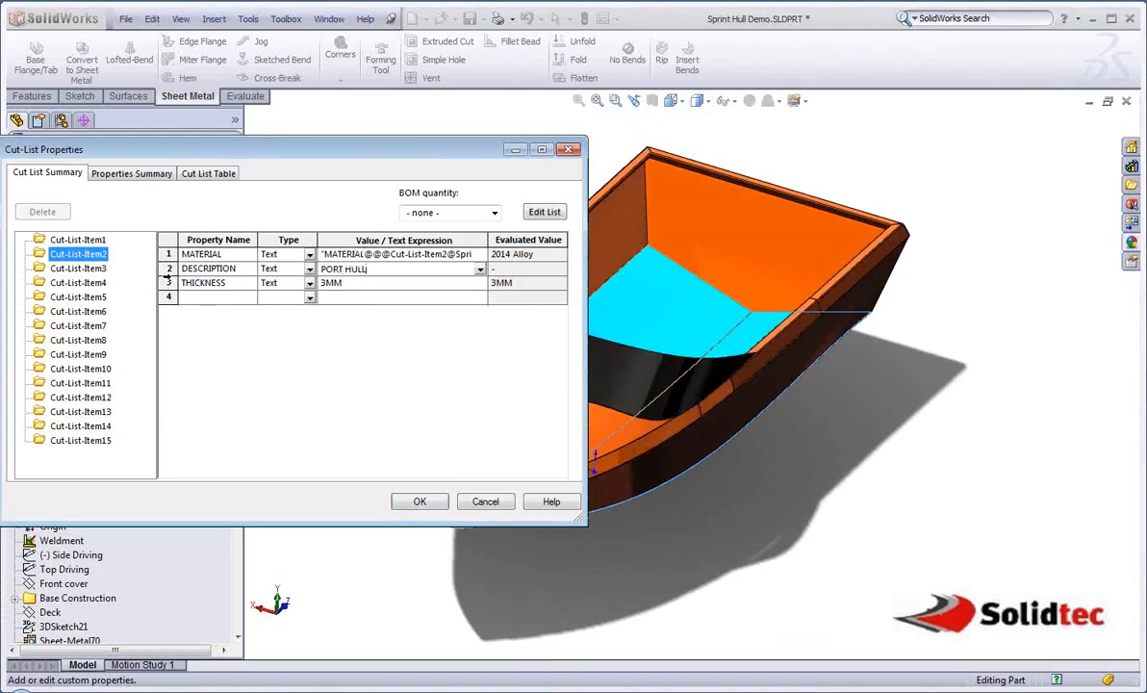
# Set Cut-List-Item3's DESCRIPTION to TRANSOME and link its THICKNESS to the transom's D7@Sheet-Metal72 dimension with the suffix MM
pyautogui.click(82, 269)
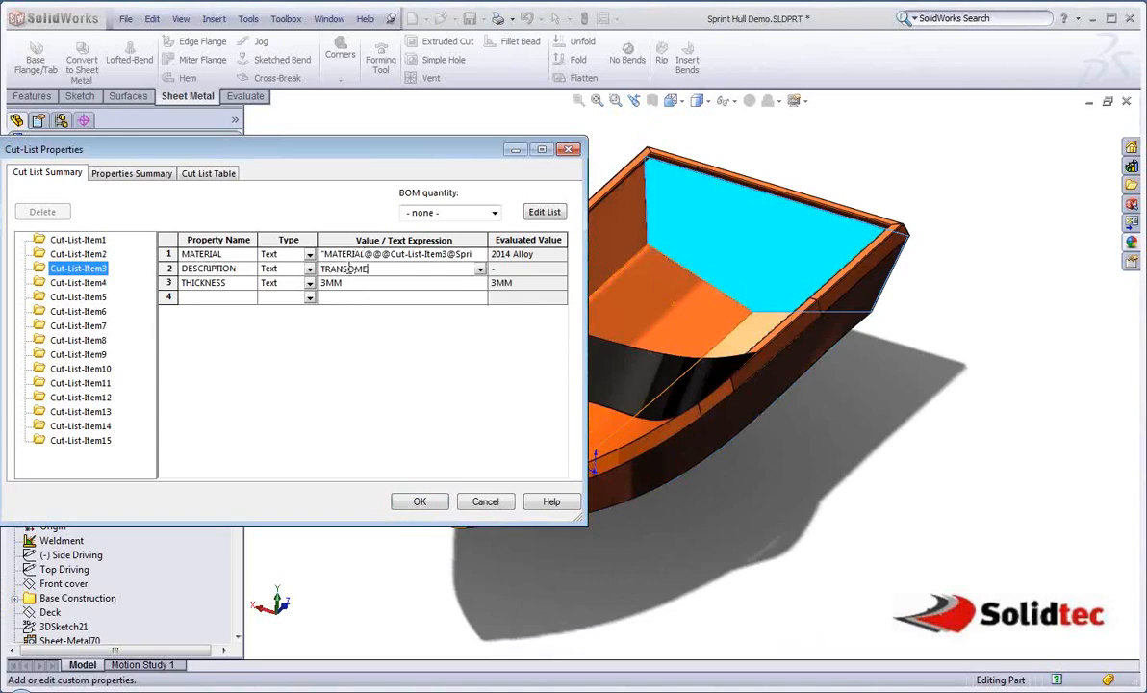
pyautogui.press('Return')
pyautogui.click(352, 280)
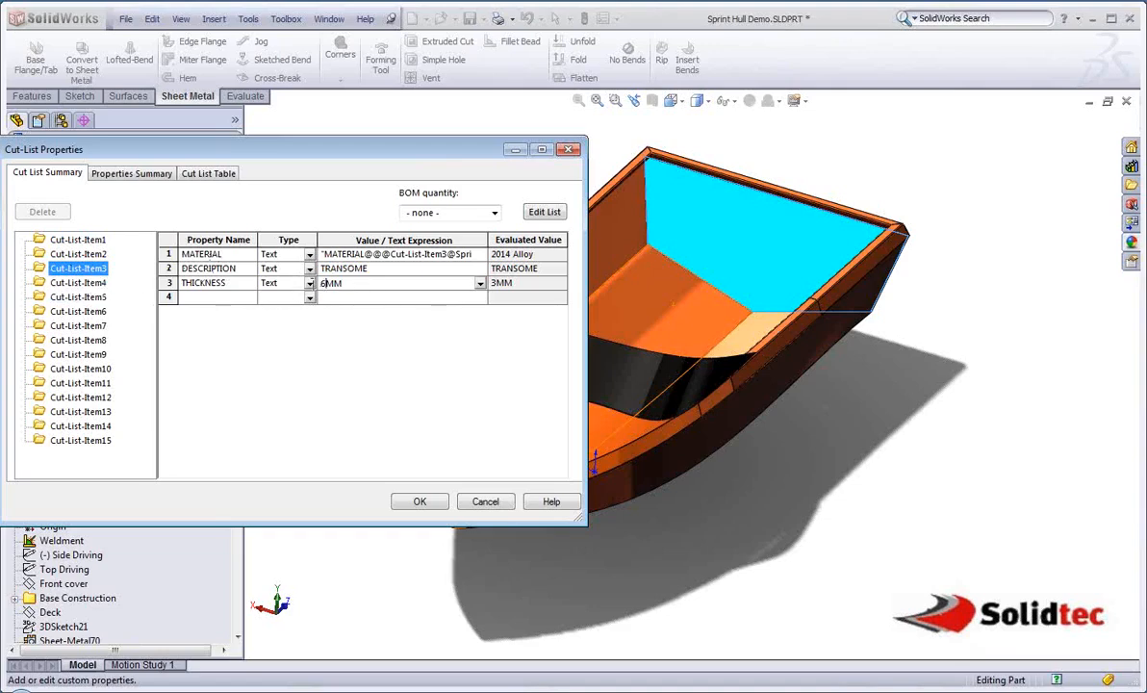
pyautogui.click(693, 187)
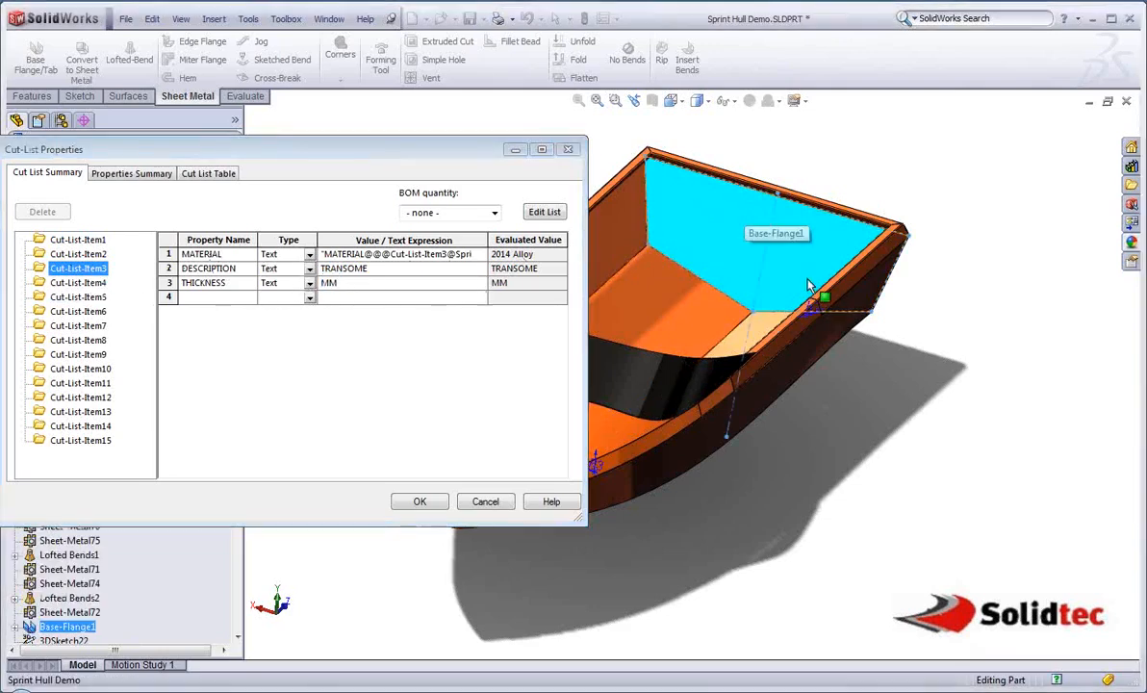
pyautogui.click(372, 300)
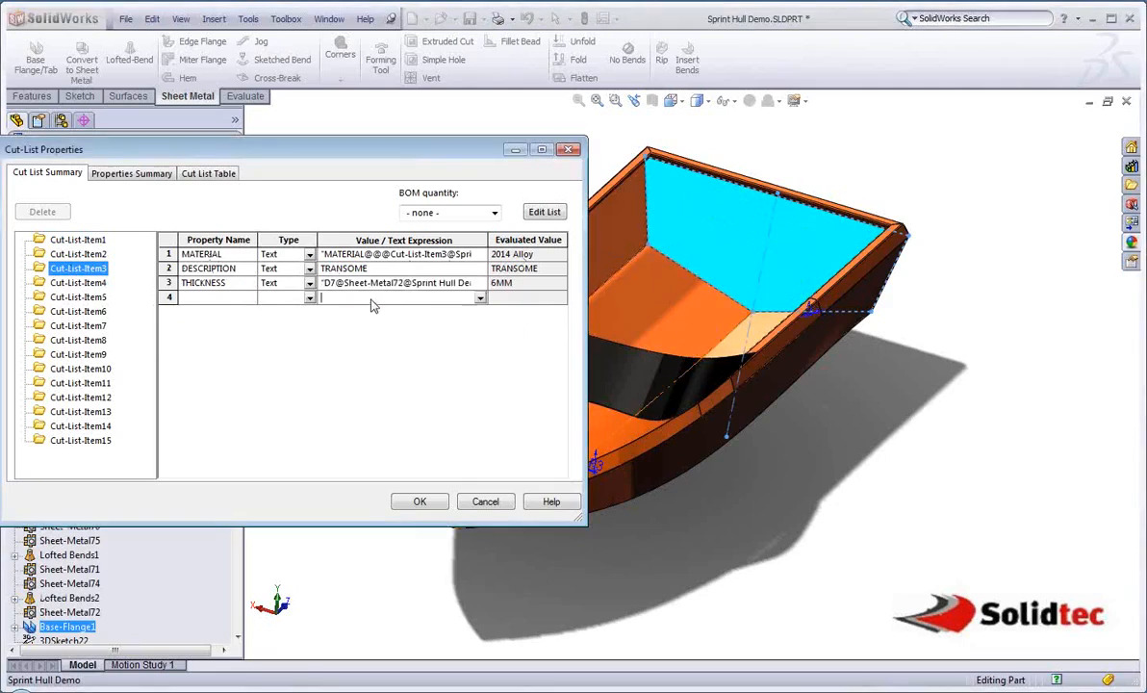
# Review the cut-list properties of Cut-List-Item4 through Cut-List-Item10 and the bodies they refer to
pyautogui.click(88, 283)
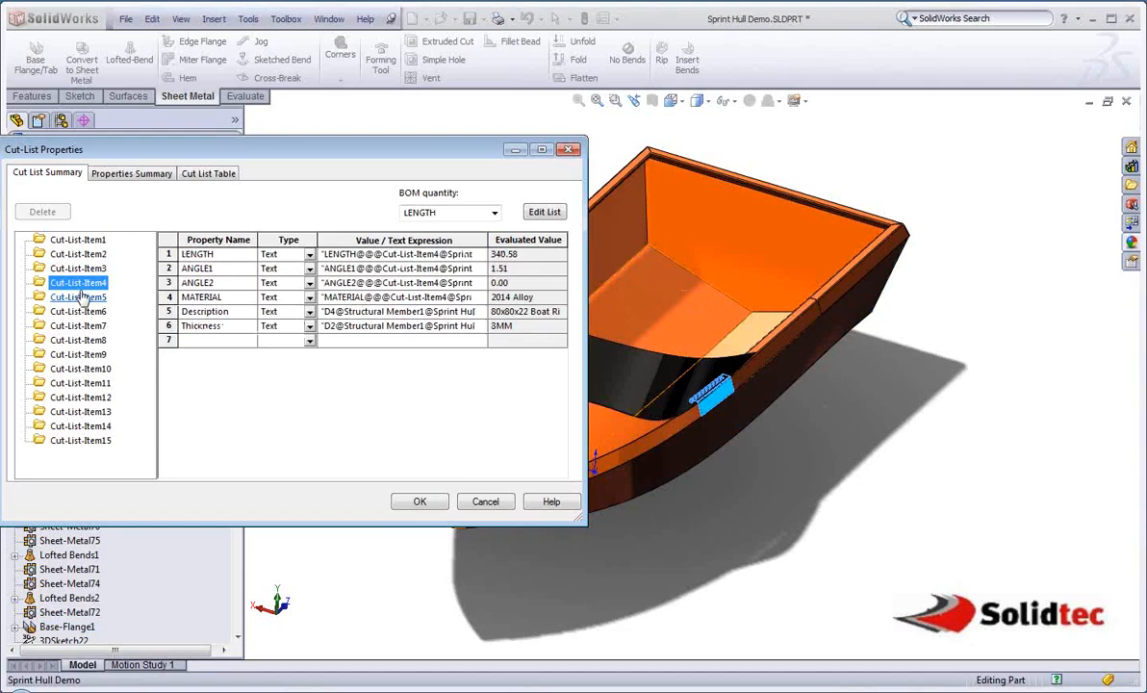
pyautogui.click(77, 296)
pyautogui.click(77, 311)
pyautogui.click(77, 325)
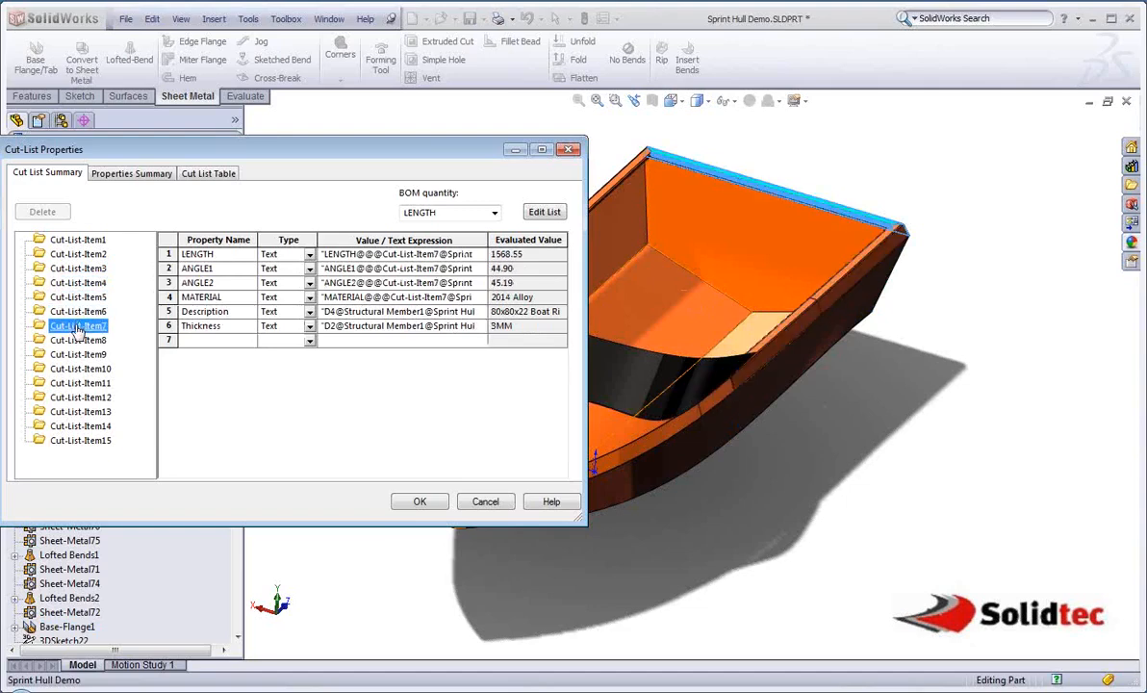
pyautogui.click(77, 339)
pyautogui.click(77, 354)
pyautogui.click(77, 370)
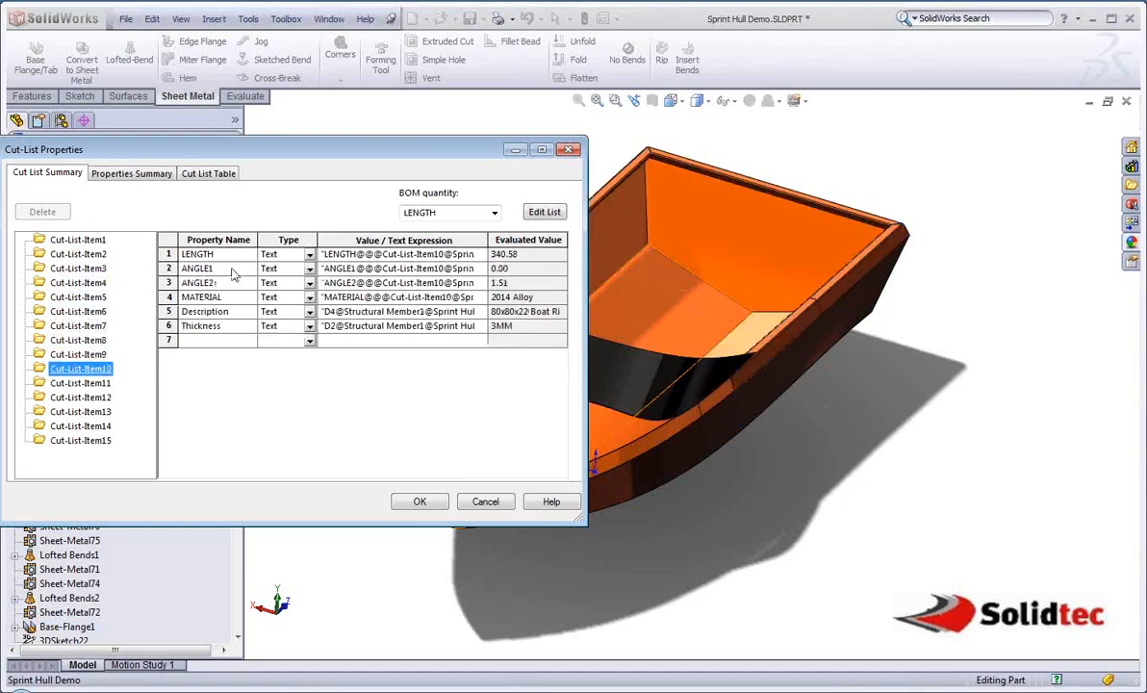
# Move the properties window off the bow and set Cut-List-Item11's DESCRIPTION to PORT BELTING
pyautogui.moveTo(373, 149); pyautogui.dragTo(303, 120)
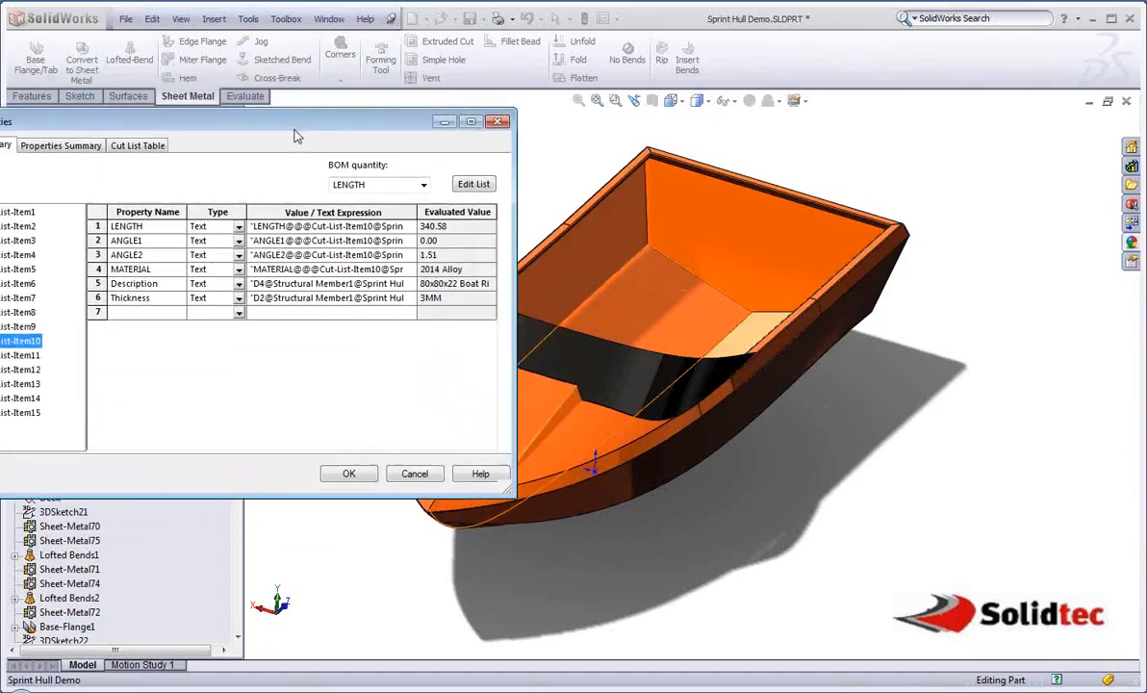
pyautogui.click(22, 356)
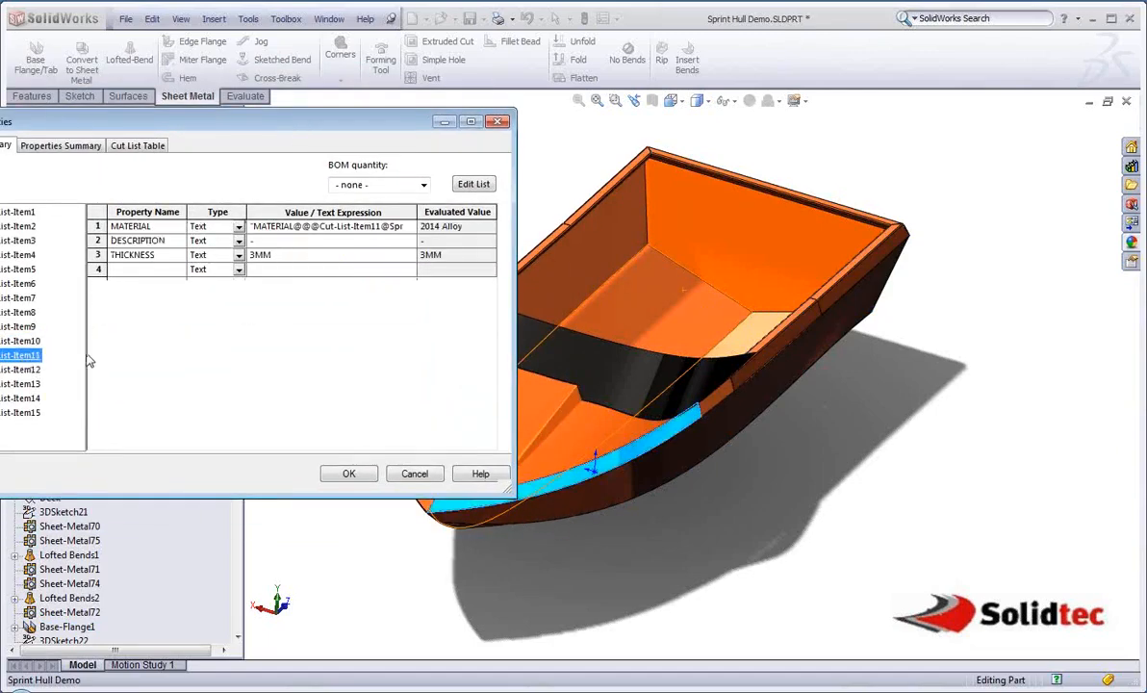
pyautogui.click(265, 241)
pyautogui.write('PORT')
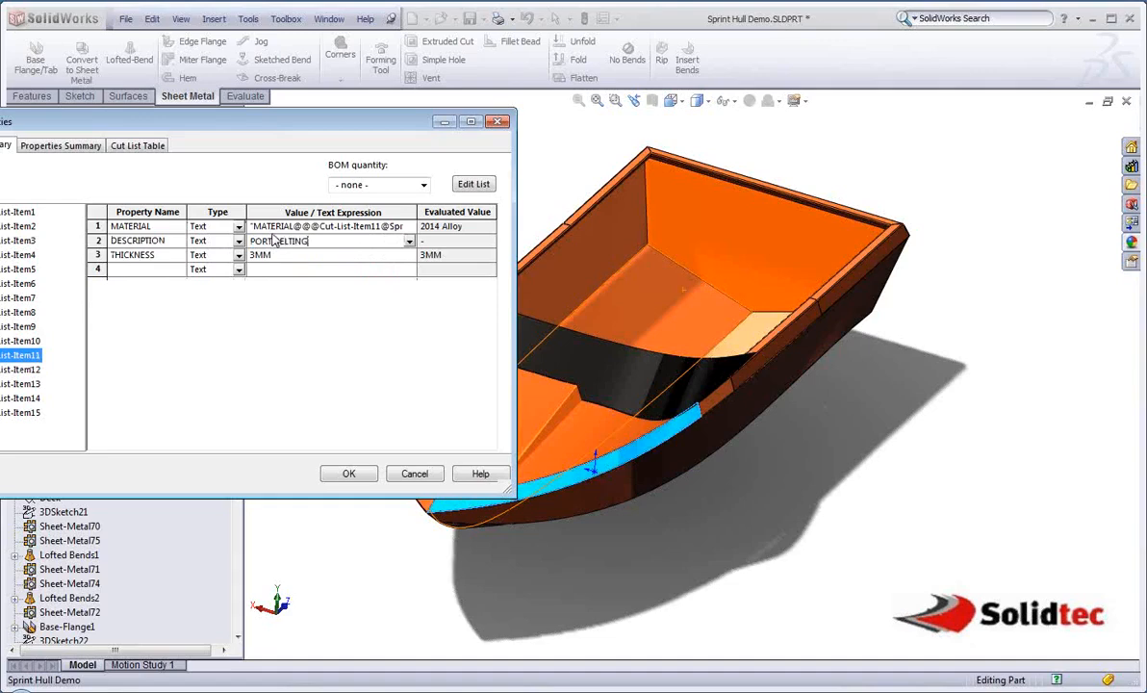
pyautogui.write(' BELTING')
# Set the DESCRIPTION of Cut-List-Item12 to STBD SIDE and that of Cut-List-Item13 to STBD BELTING
pyautogui.click(23, 370)
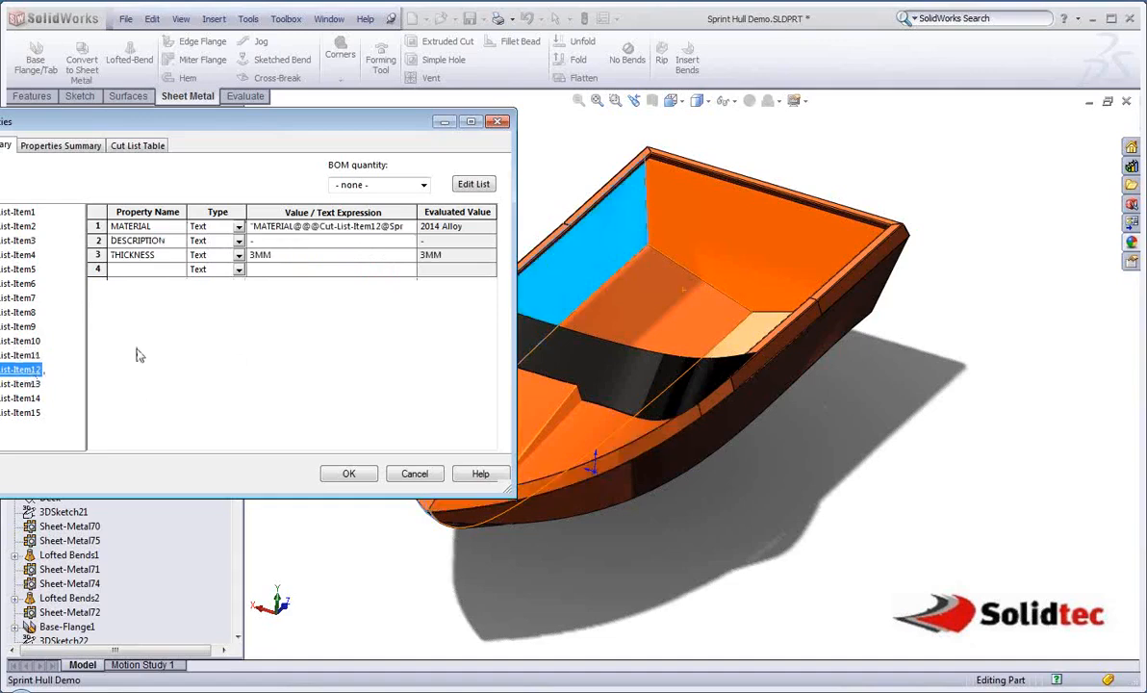
pyautogui.click(268, 239)
pyautogui.click(32, 384)
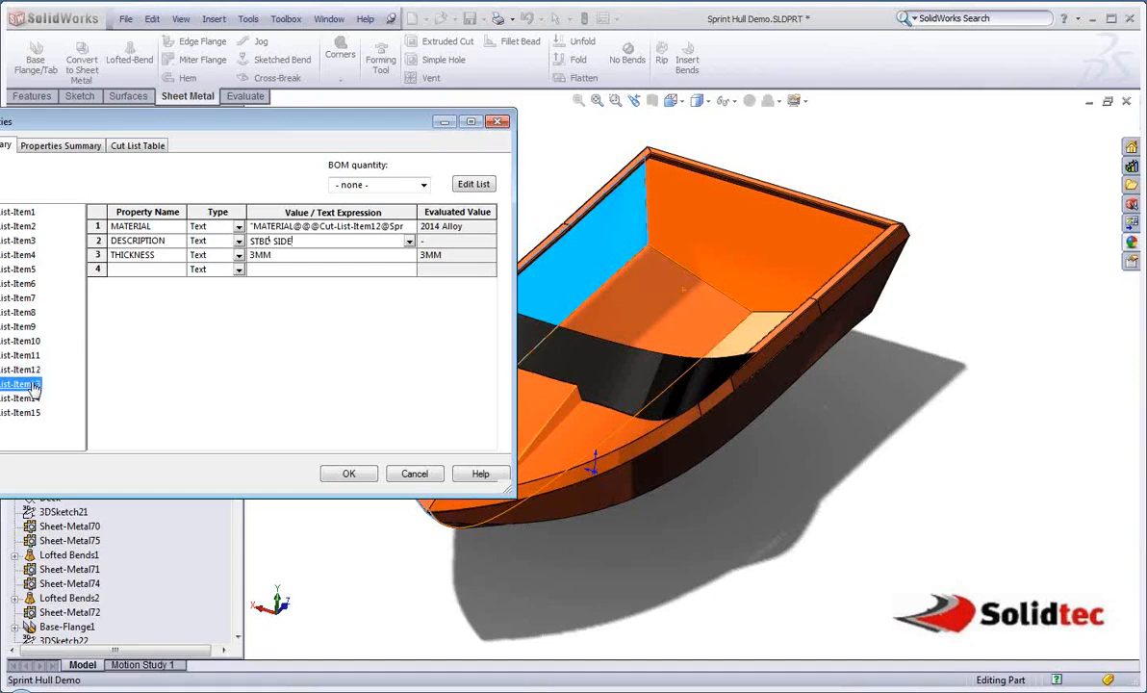
pyautogui.click(294, 241)
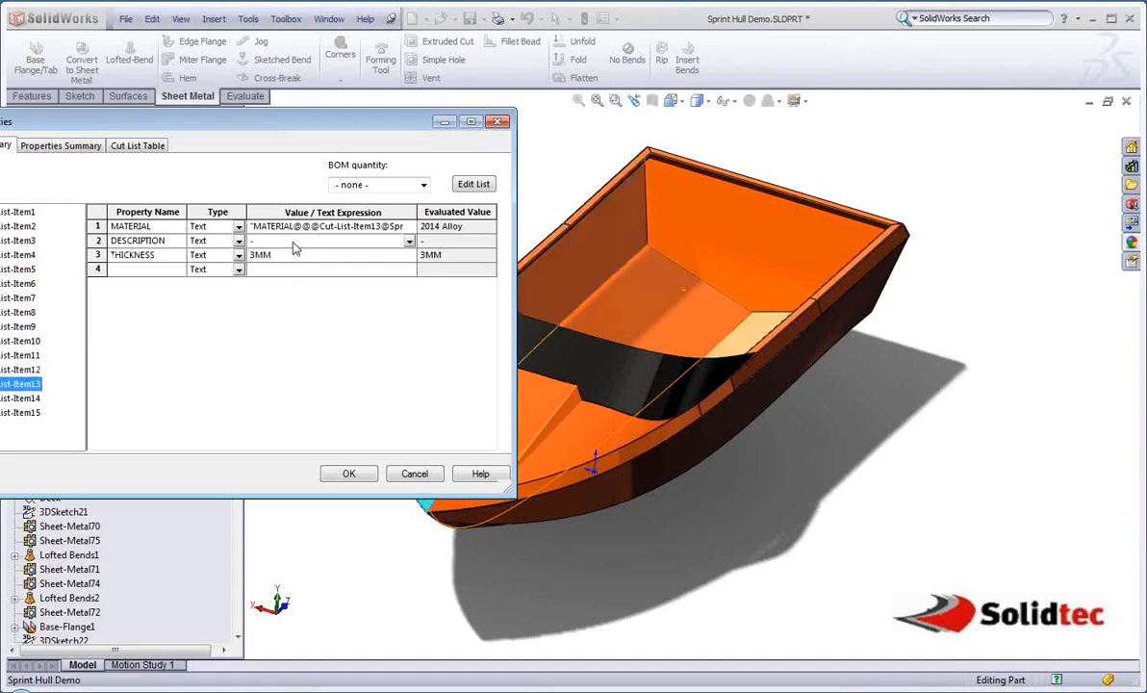
pyautogui.write('STBD BELTING')
# Set the DESCRIPTION of Cut-List-Item14, the front deck panel, to TOP COVER
pyautogui.click(21, 397)
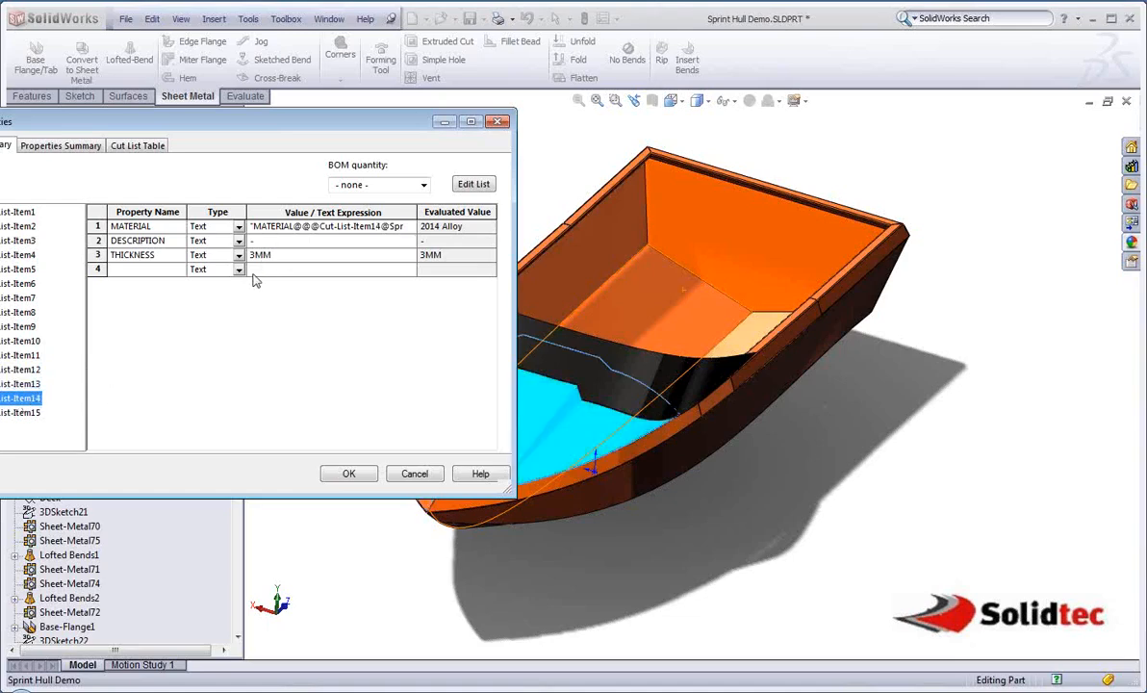
pyautogui.click(268, 242)
pyautogui.write('TOP VOCER')
pyautogui.moveTo(272, 241); pyautogui.dragTo(302, 243)
pyautogui.write('CO')
# Set Cut-List-Item15's DESCRIPTION to WIND SHIELD and accept the cut-list properties
pyautogui.click(21, 412)
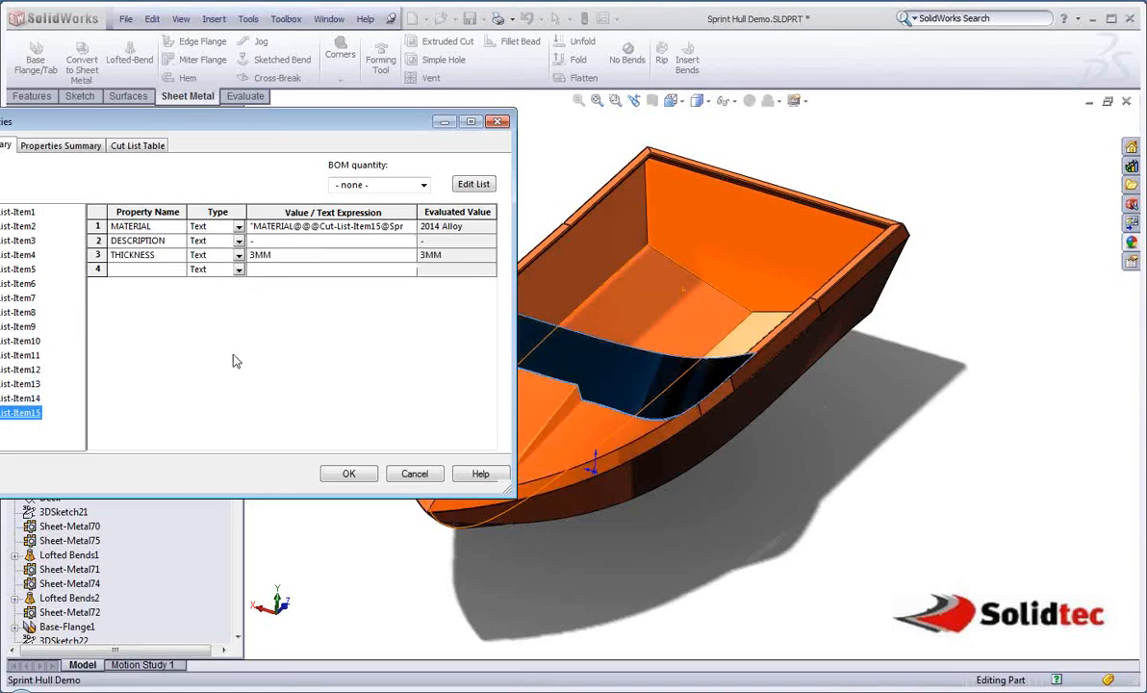
pyautogui.click(279, 240)
pyautogui.write('WIND SHI')
pyautogui.click(349, 472)
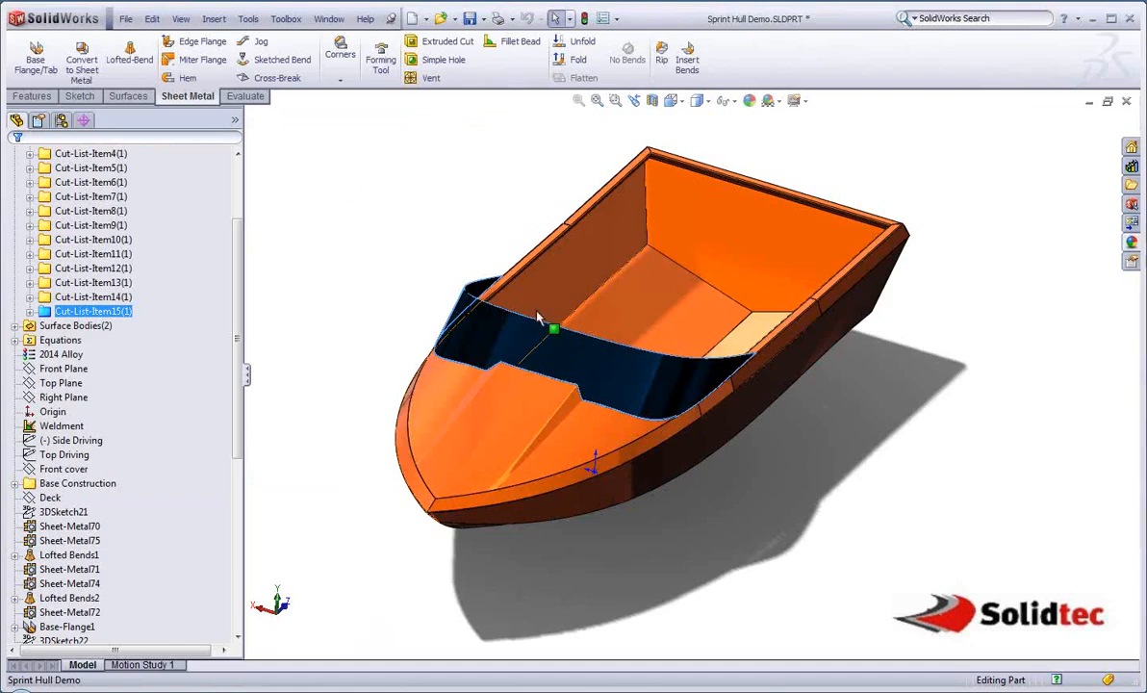
# Clear the selection and collapse the cut list in the feature tree
pyautogui.moveTo(537, 314); pyautogui.dragTo(568, 308, button='middle')
pyautogui.click(394, 321)
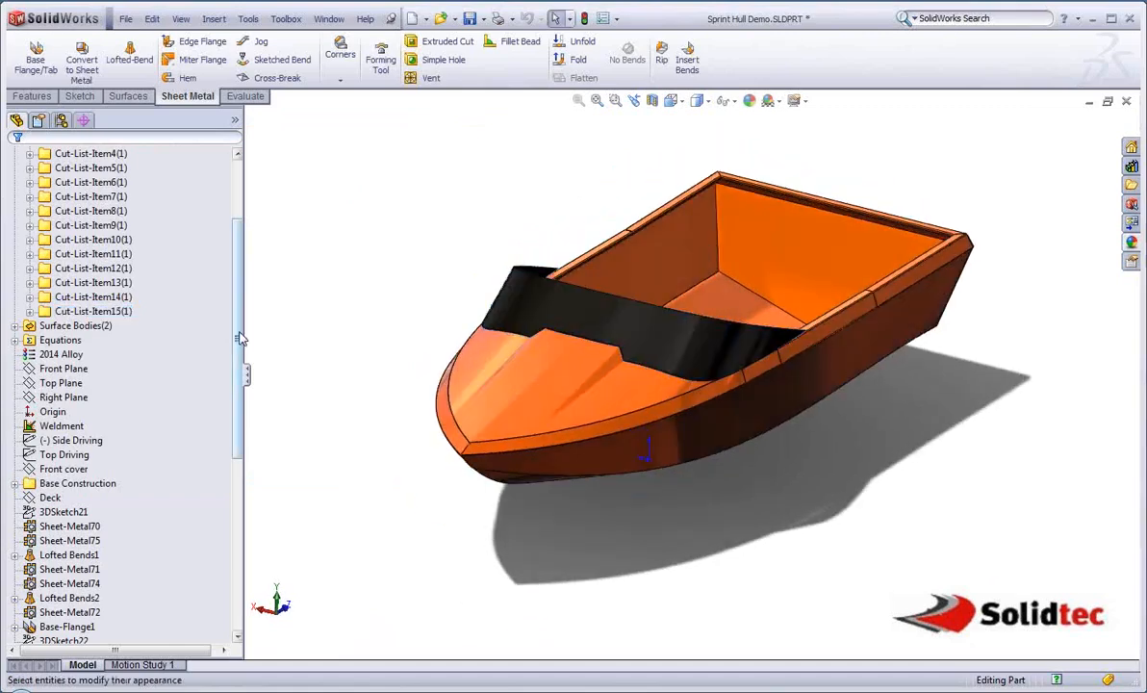
pyautogui.moveTo(239, 339); pyautogui.dragTo(239, 274)
pyautogui.click(15, 211)
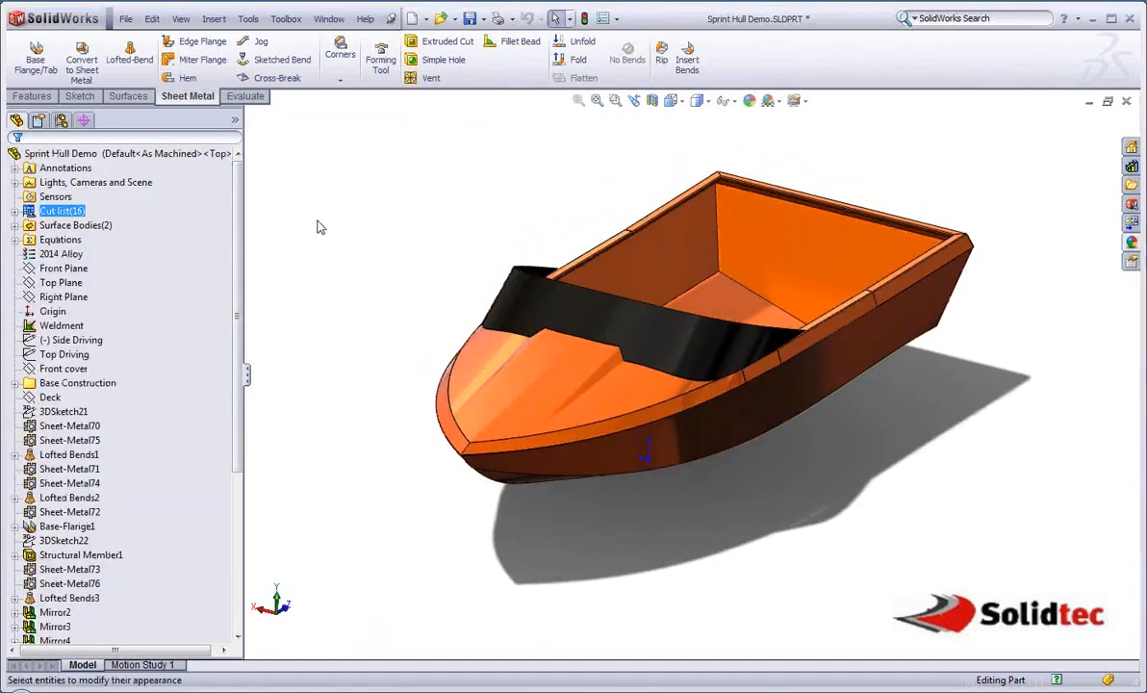
pyautogui.moveTo(557, 290); pyautogui.dragTo(538, 246, button='middle')
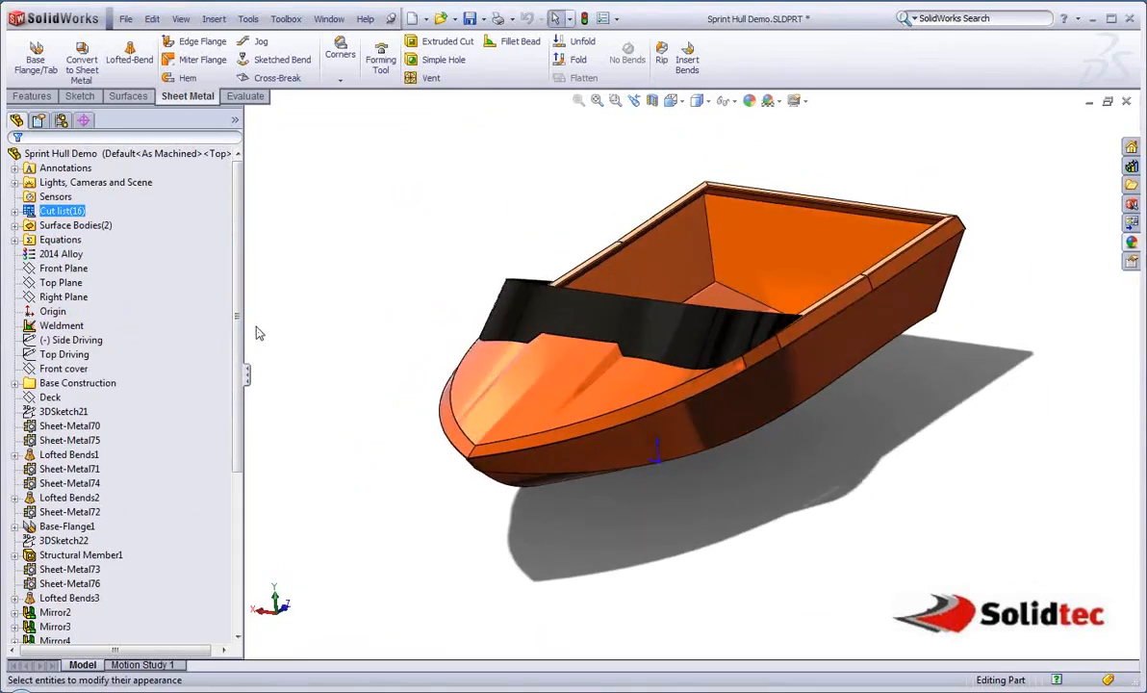
# Rename Flat-Pattern52, the flat pattern of the port side panel, as PSIDE
pyautogui.moveTo(231, 306); pyautogui.dragTo(231, 471)
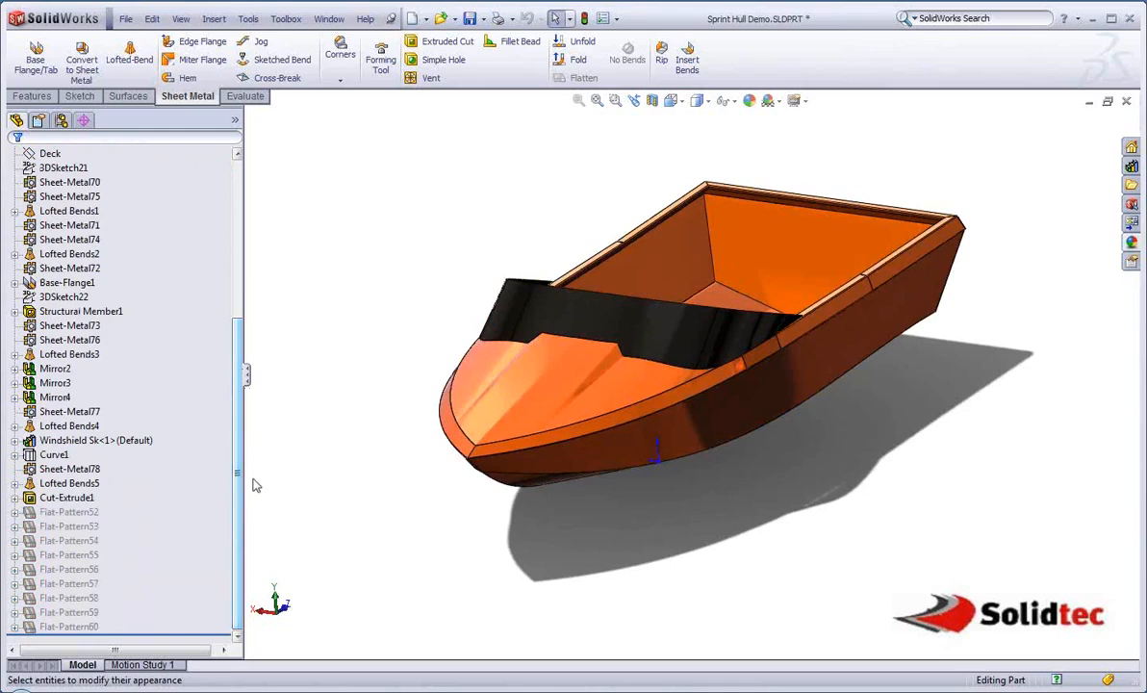
pyautogui.click(69, 512)
pyautogui.click(85, 513)
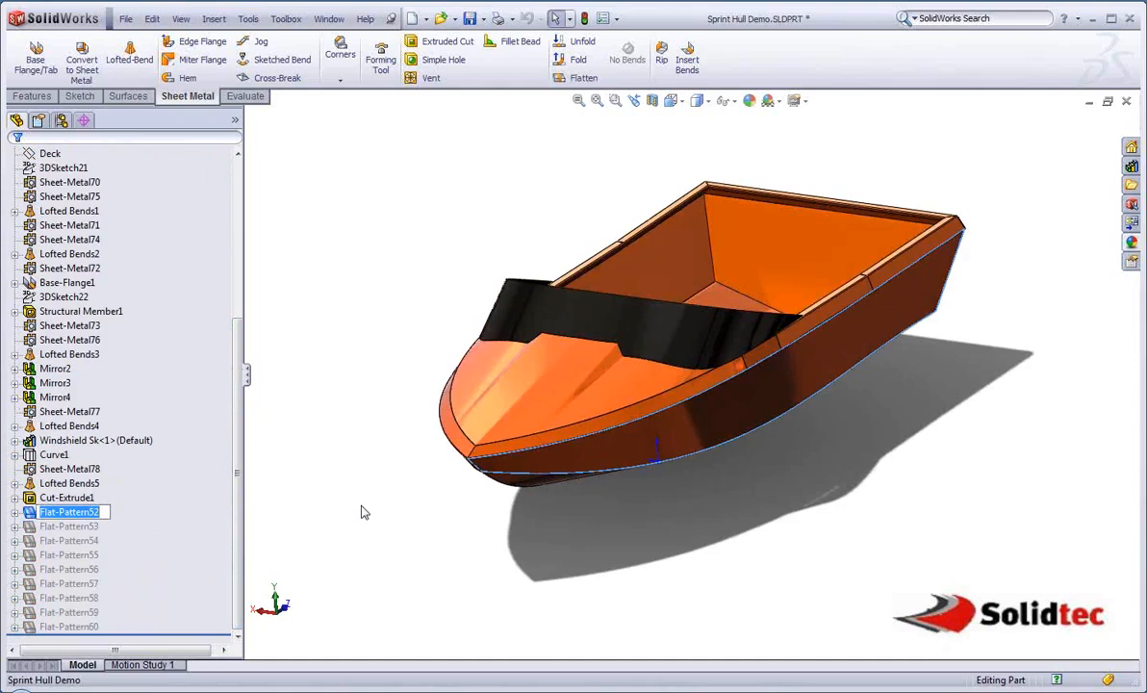
pyautogui.write('PSID')
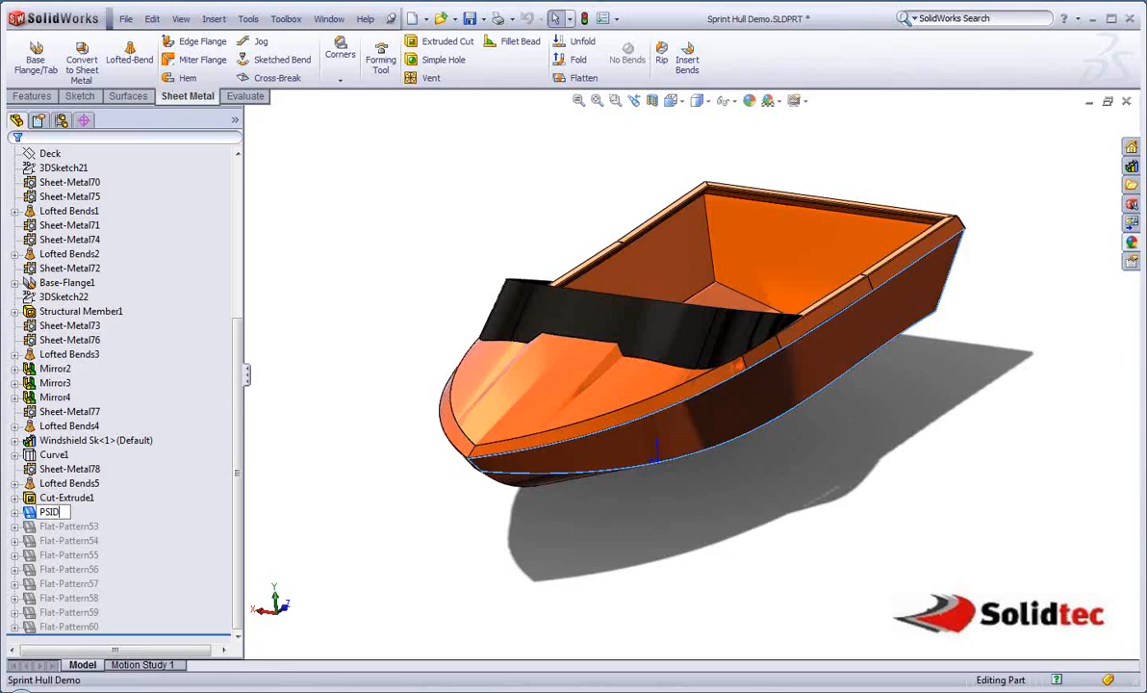
pyautogui.write('E')
pyautogui.press('Return')
# Rename Flat-Pattern53, the flat pattern of the port hull bottom, as PHULL
pyautogui.click(66, 527)
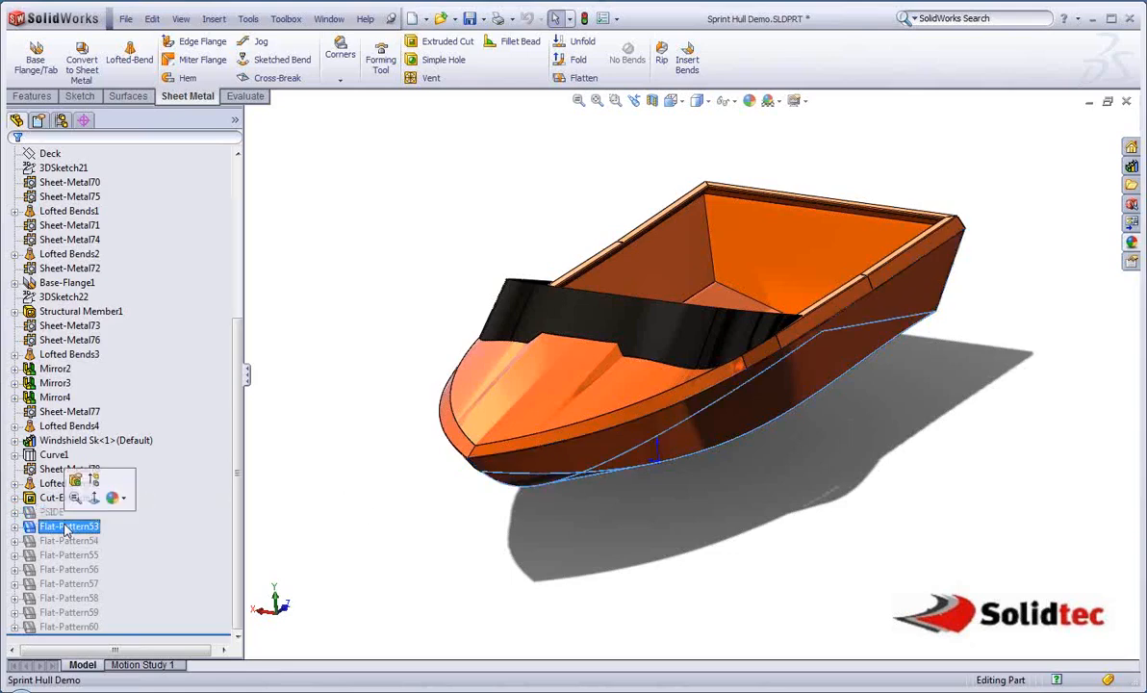
pyautogui.click(67, 527)
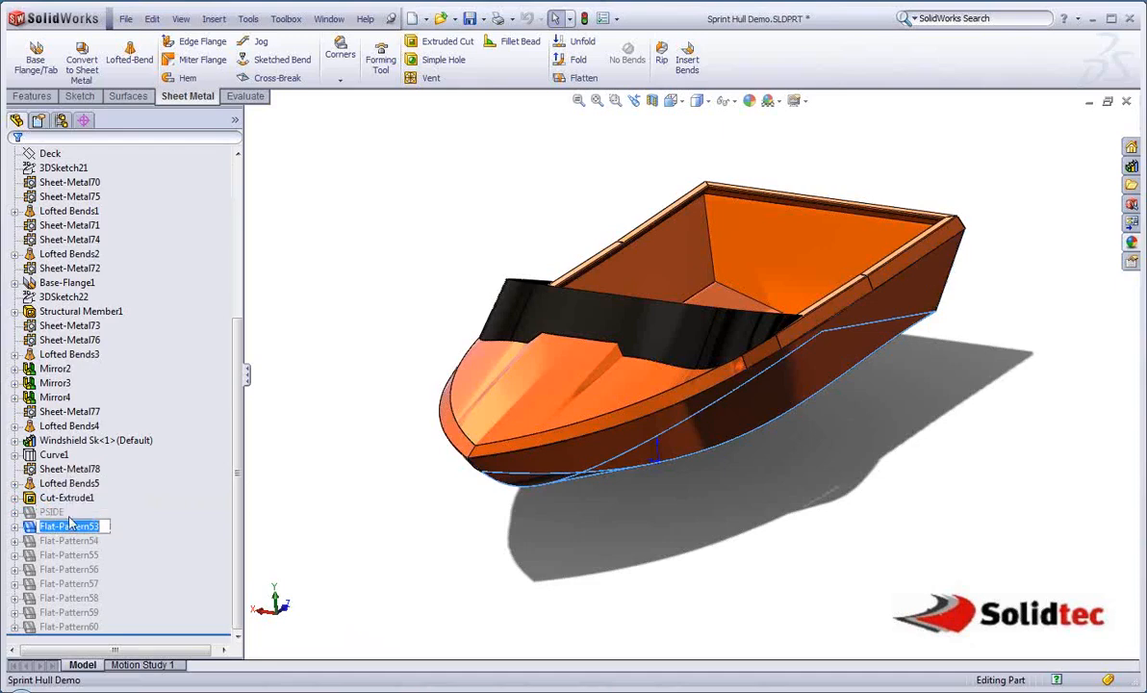
pyautogui.write('P H')
pyautogui.press('BackSpace')
pyautogui.write('P')
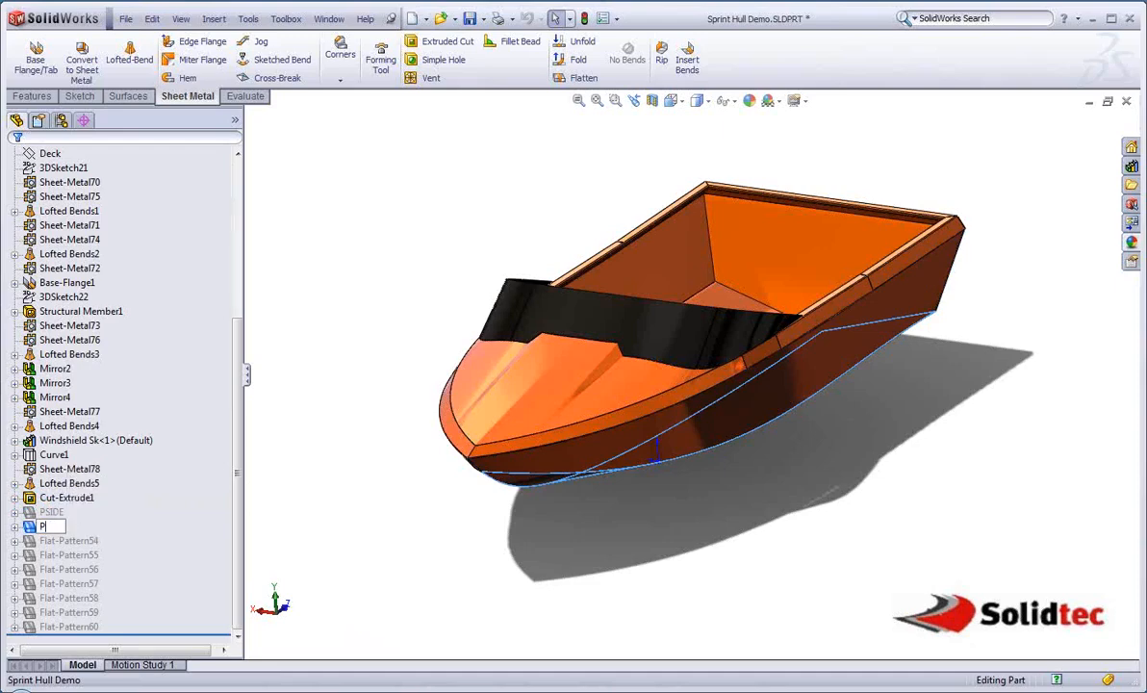
pyautogui.write('HULL')
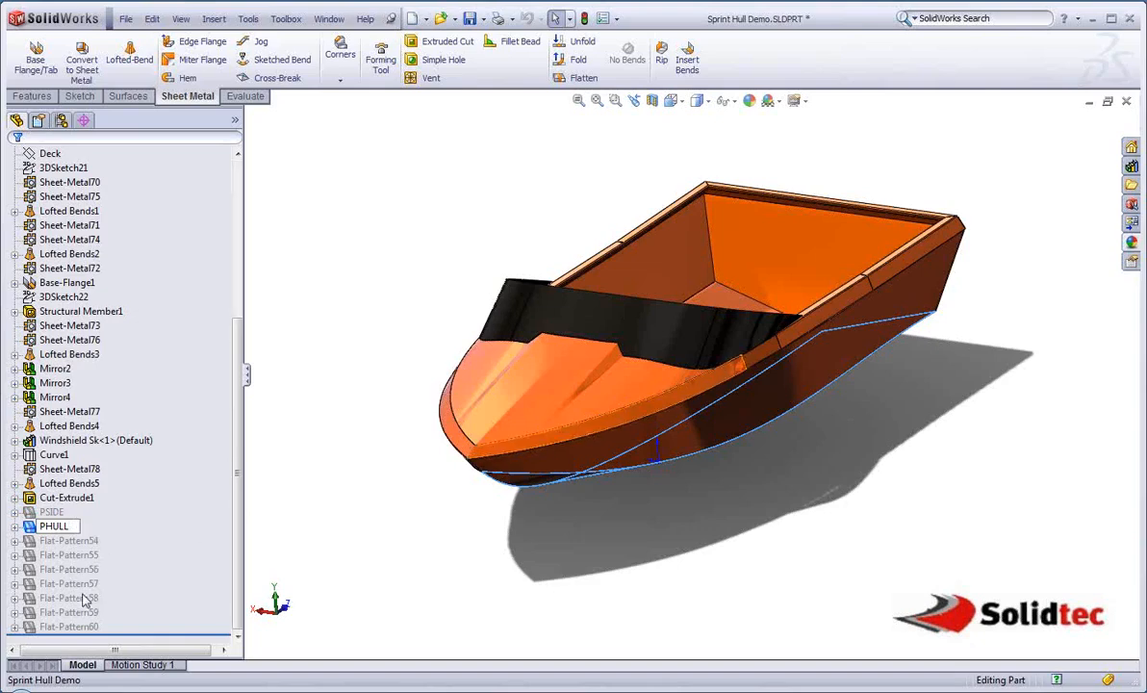
pyautogui.press('Return')
# Rename Flat-Pattern60, the flat pattern of the windshield, as WIND SHIELD
pyautogui.click(80, 627)
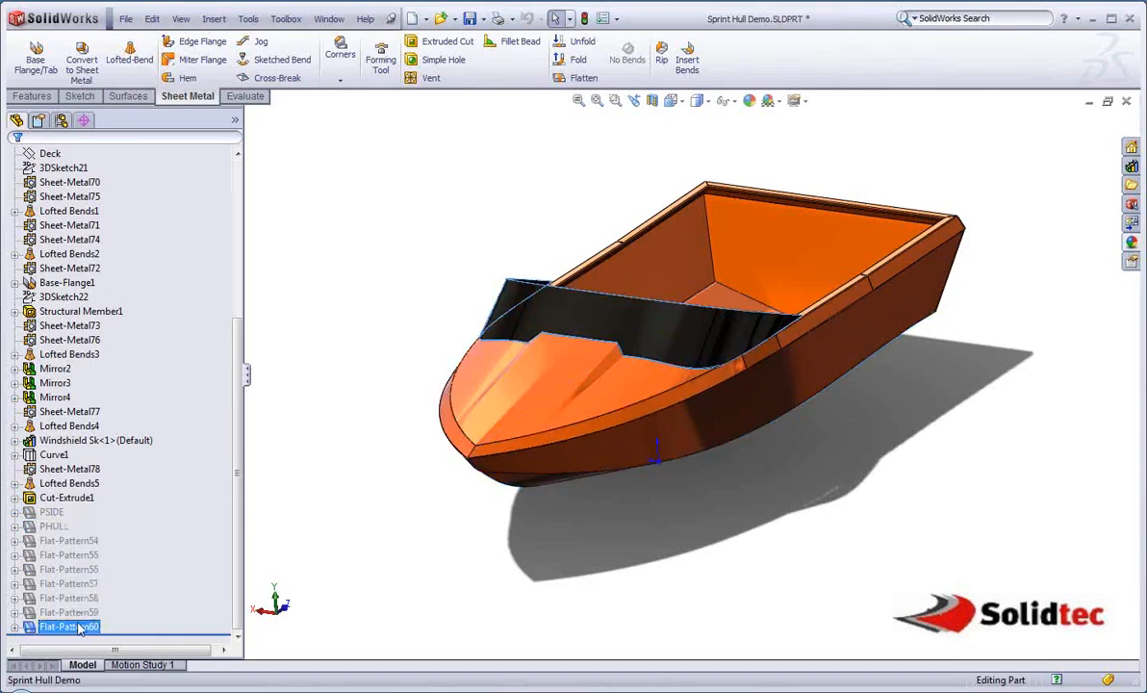
pyautogui.click(67, 626)
pyautogui.write('Wi')
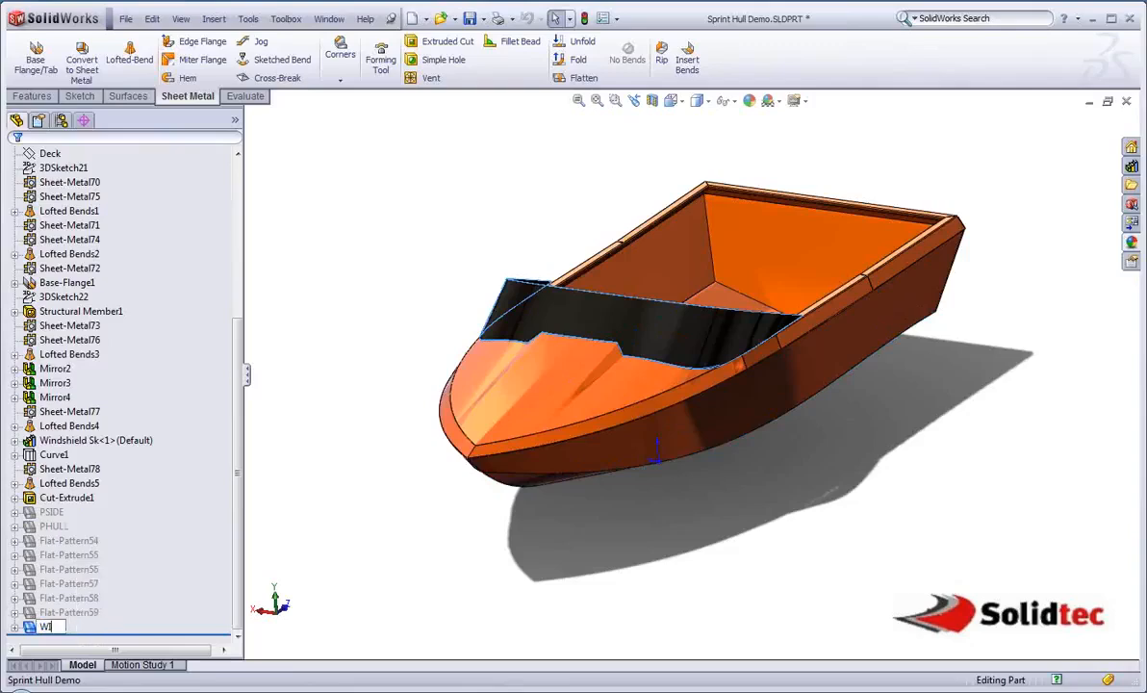
pyautogui.write('ND SHIELD')
# Rename Flat-Pattern59, the flat pattern of the front deck, as TOP COVER
pyautogui.click(79, 612)
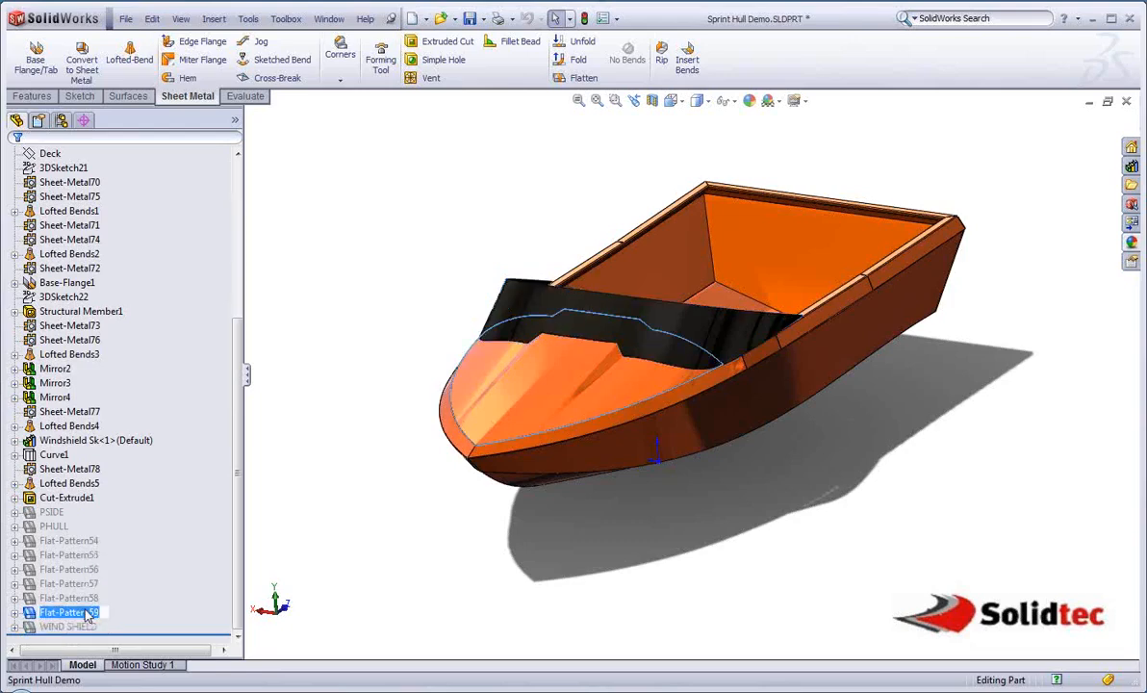
pyautogui.click(84, 613)
pyautogui.write('TOP COVER')
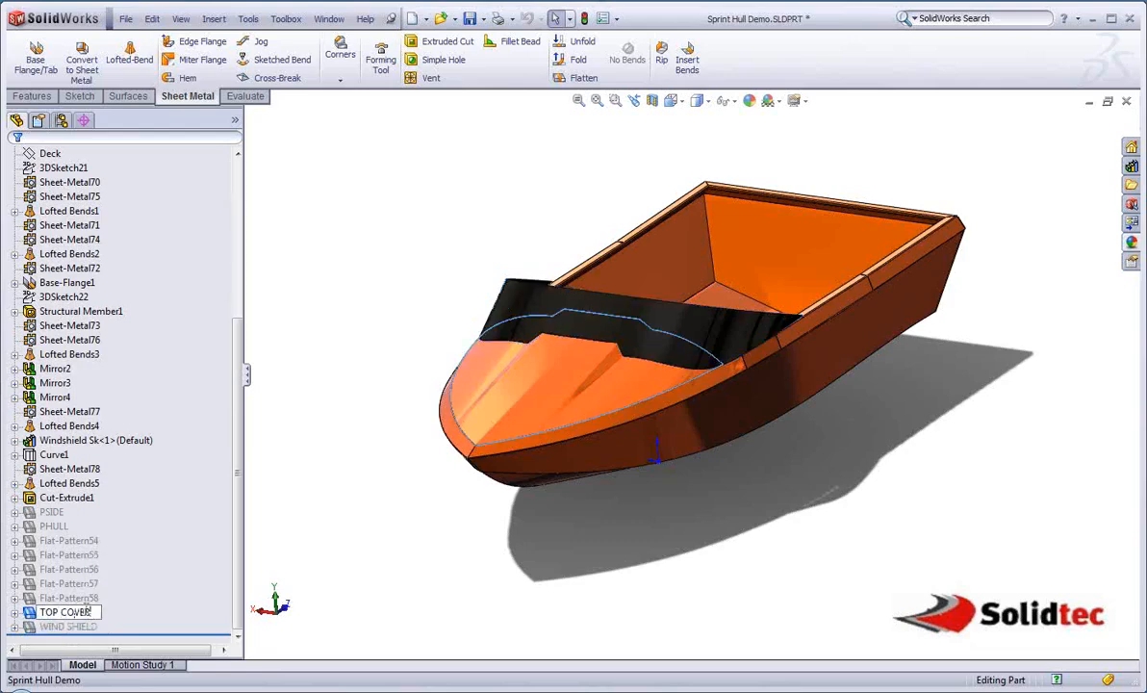
pyautogui.click(69, 626)
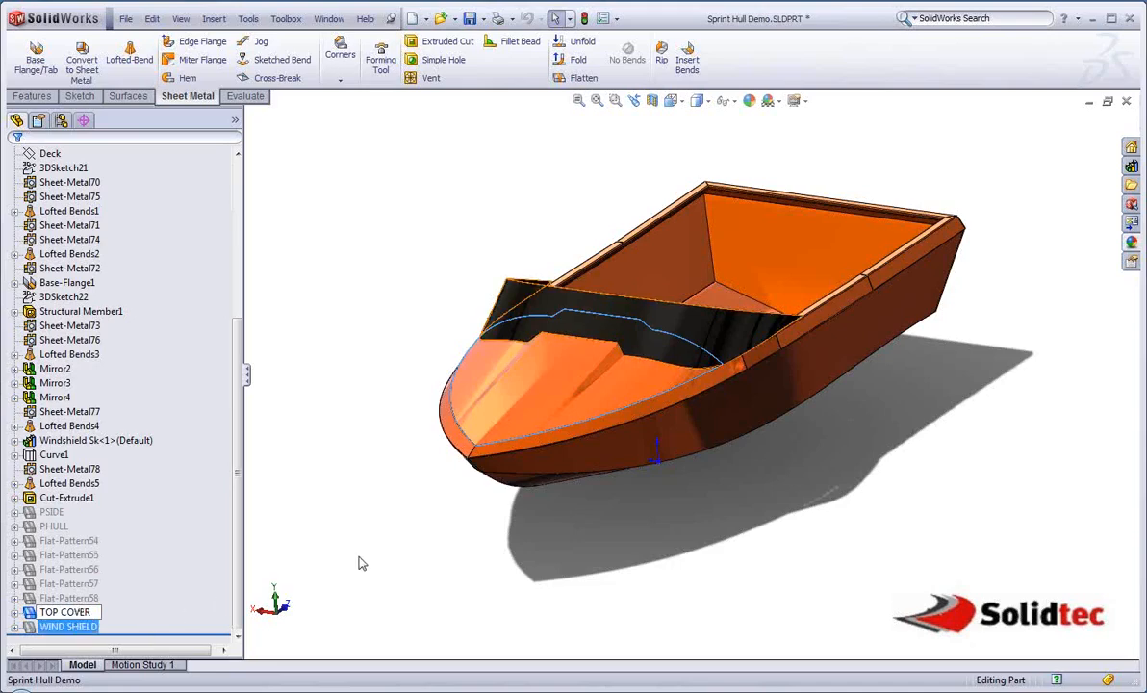
# Select the PSIDE, PHULL, TOP COVER and WIND SHIELD flat patterns together and open their feature configuration table
pyautogui.click(52, 512)
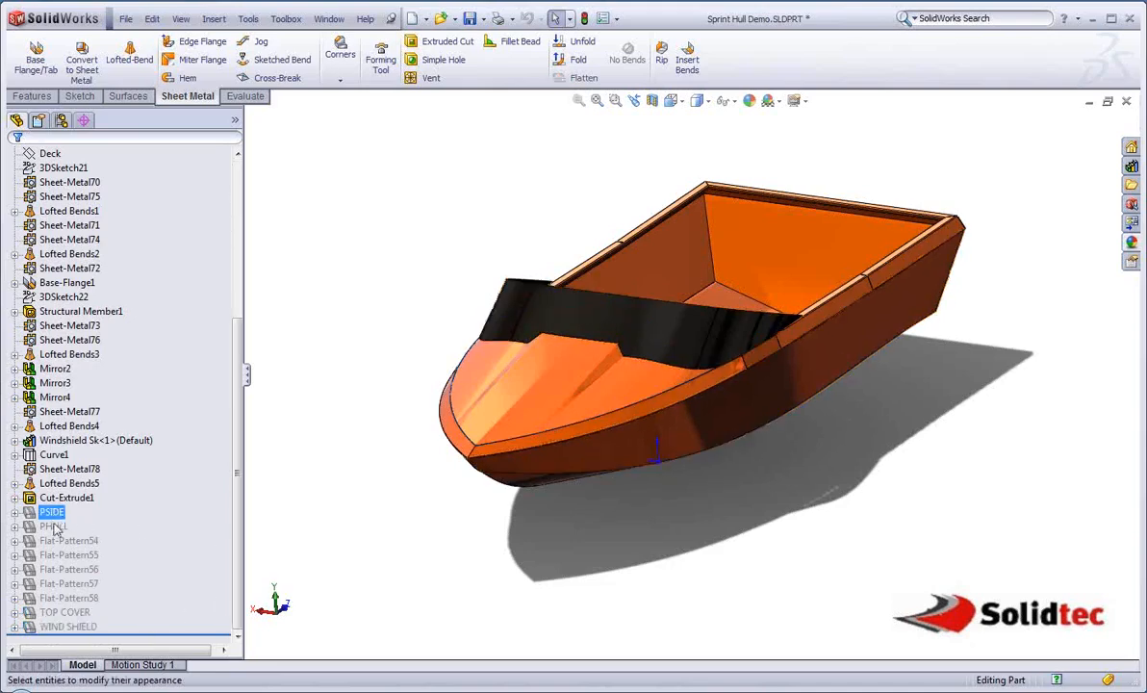
pyautogui.keyDown('ctrl'); pyautogui.click(53, 527); pyautogui.keyUp('ctrl')
pyautogui.keyDown('ctrl'); pyautogui.click(63, 612); pyautogui.keyUp('ctrl')
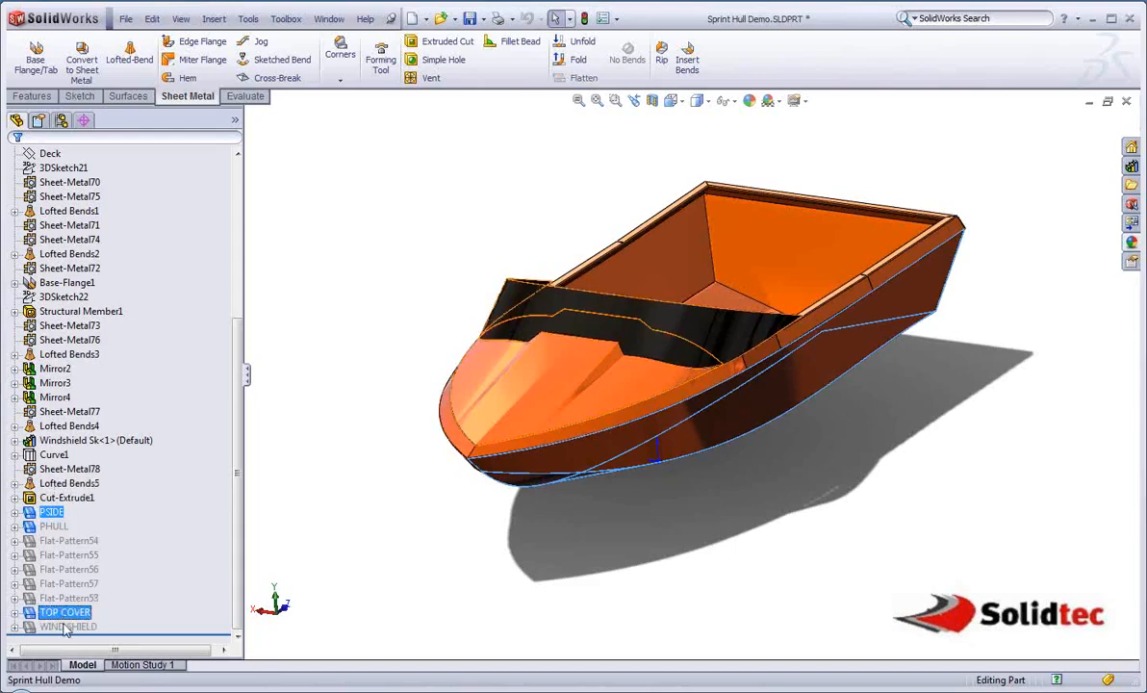
pyautogui.keyDown('ctrl'); pyautogui.click(67, 627); pyautogui.keyUp('ctrl')
pyautogui.rightClick(65, 628)
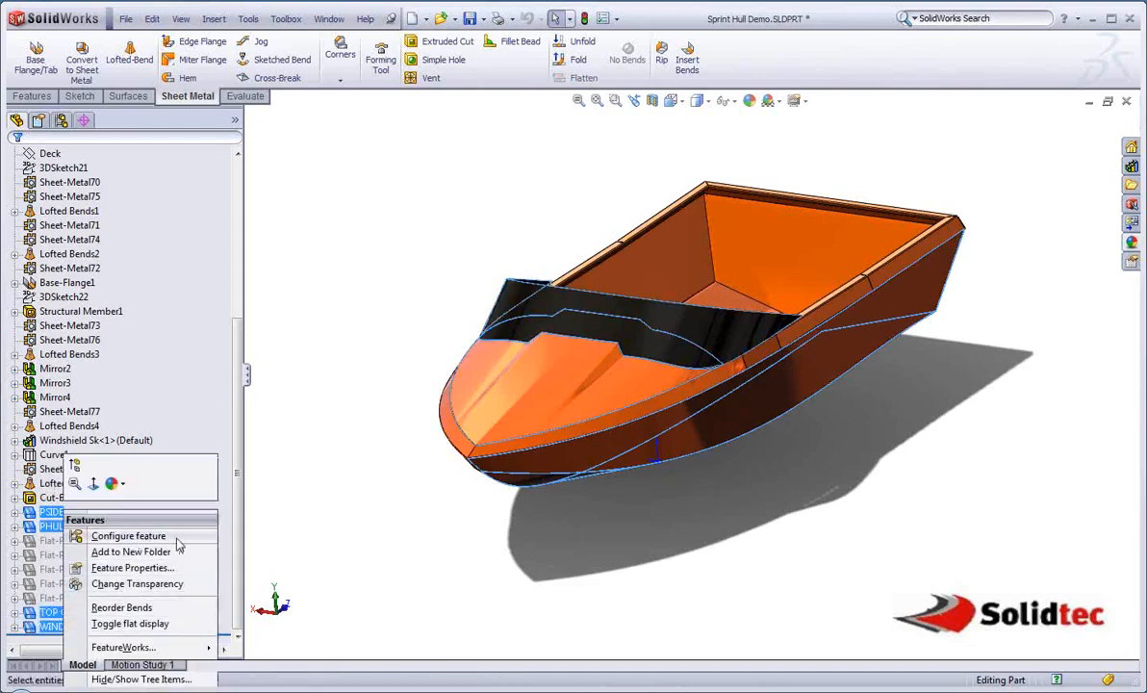
pyautogui.click(128, 536)
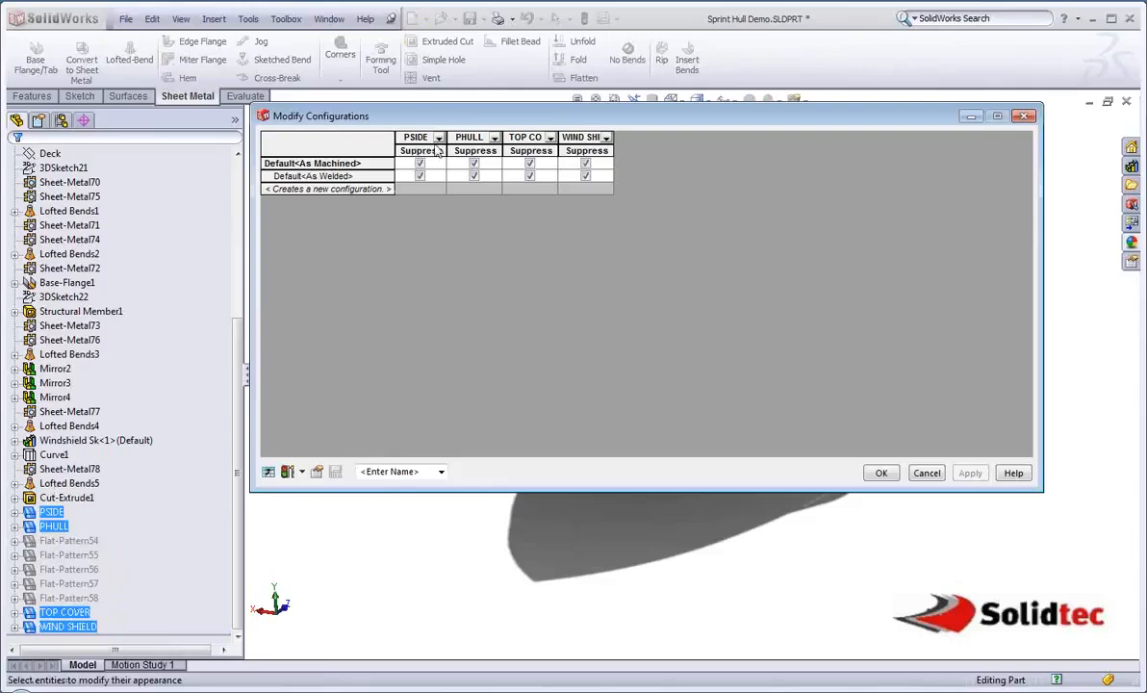
# Create four configurations named PSIDE, PHULL, TOPCOVER and WIND SHIELD in the configuration table
pyautogui.click(370, 189)
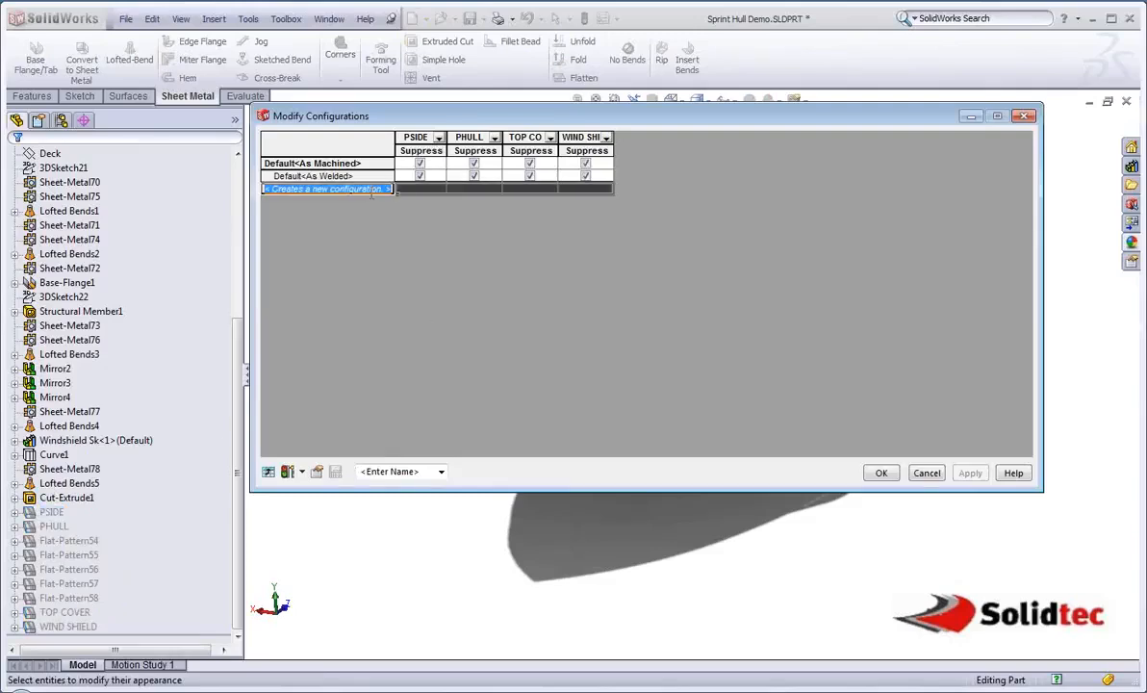
pyautogui.write('F')
pyautogui.write('SIDE')
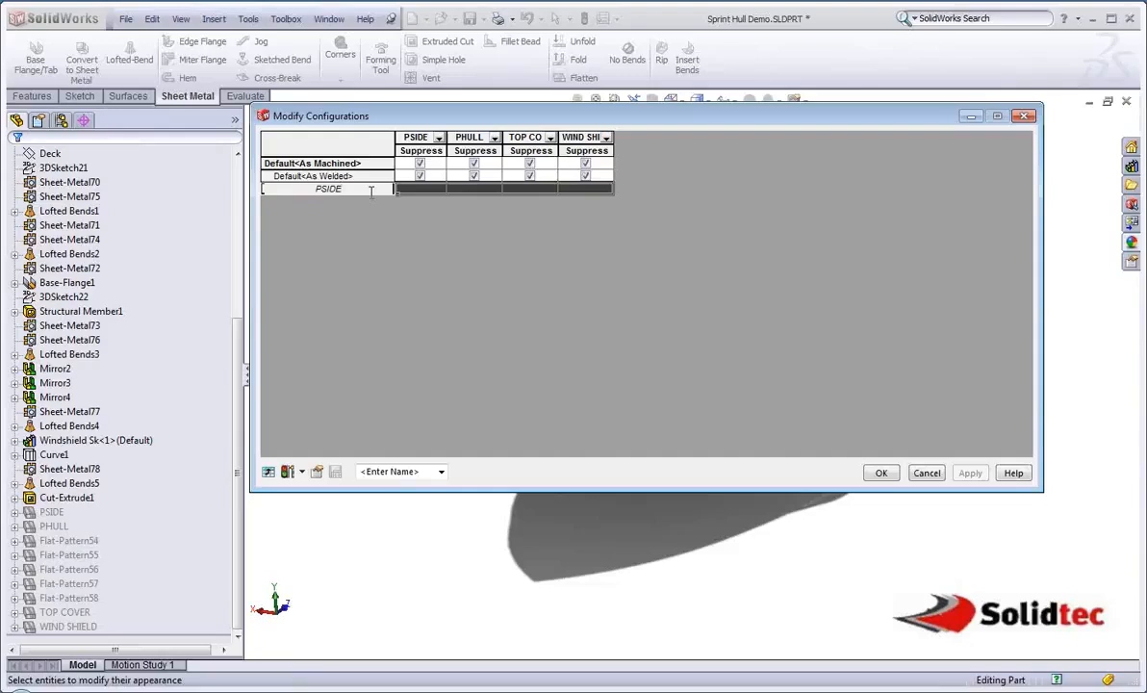
pyautogui.press('Return')
pyautogui.write('PHULL')
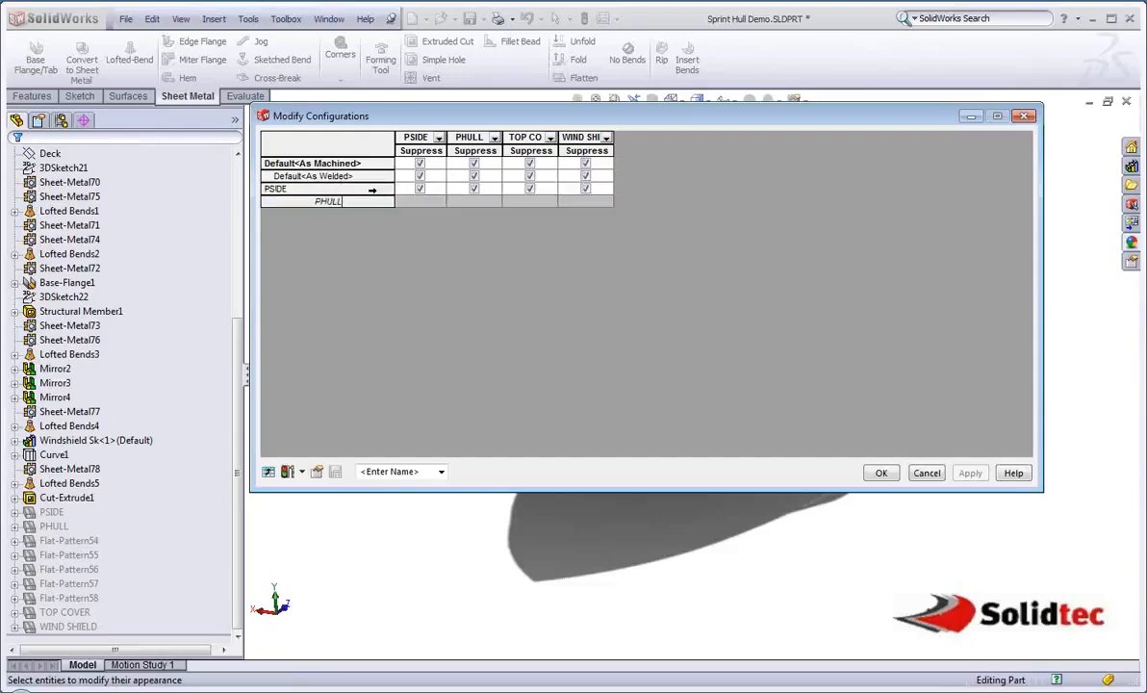
pyautogui.press('Return')
pyautogui.write('TOPCOVER')
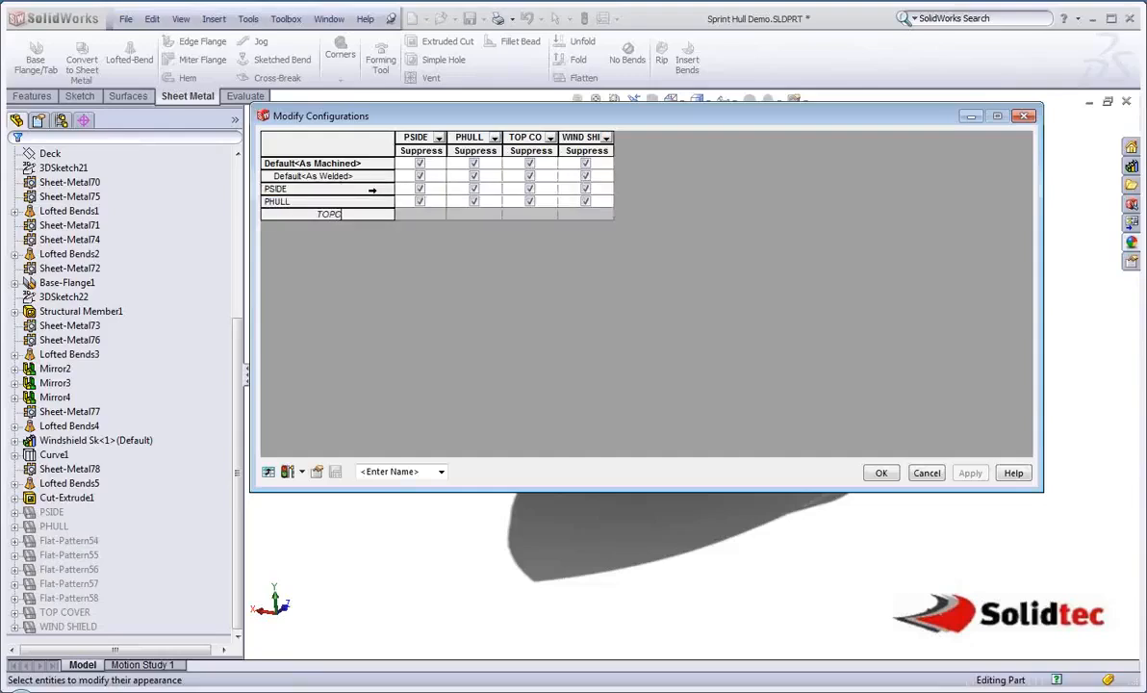
pyautogui.press('Return')
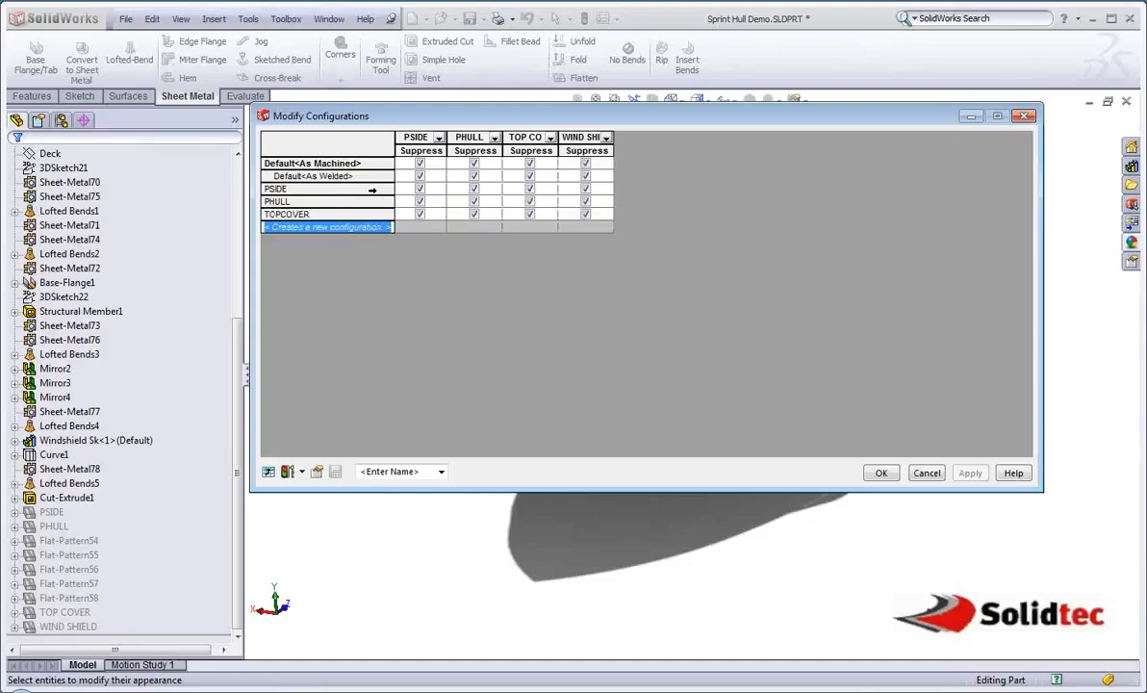
pyautogui.write('WIND SHIELD')
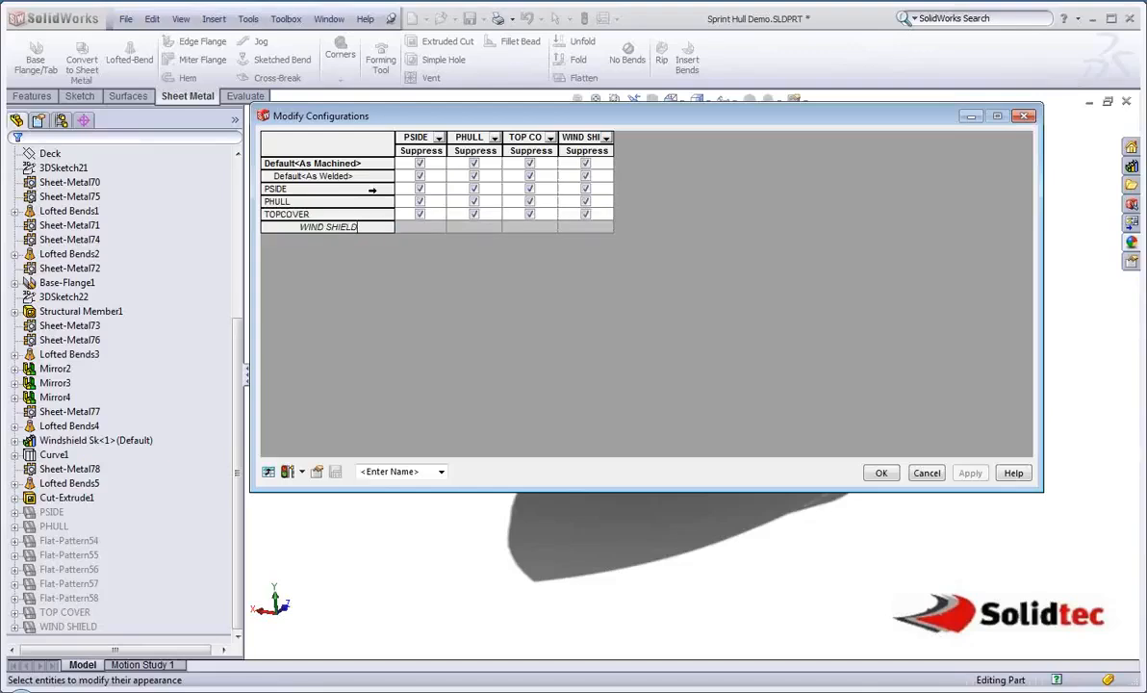
pyautogui.press('Return')
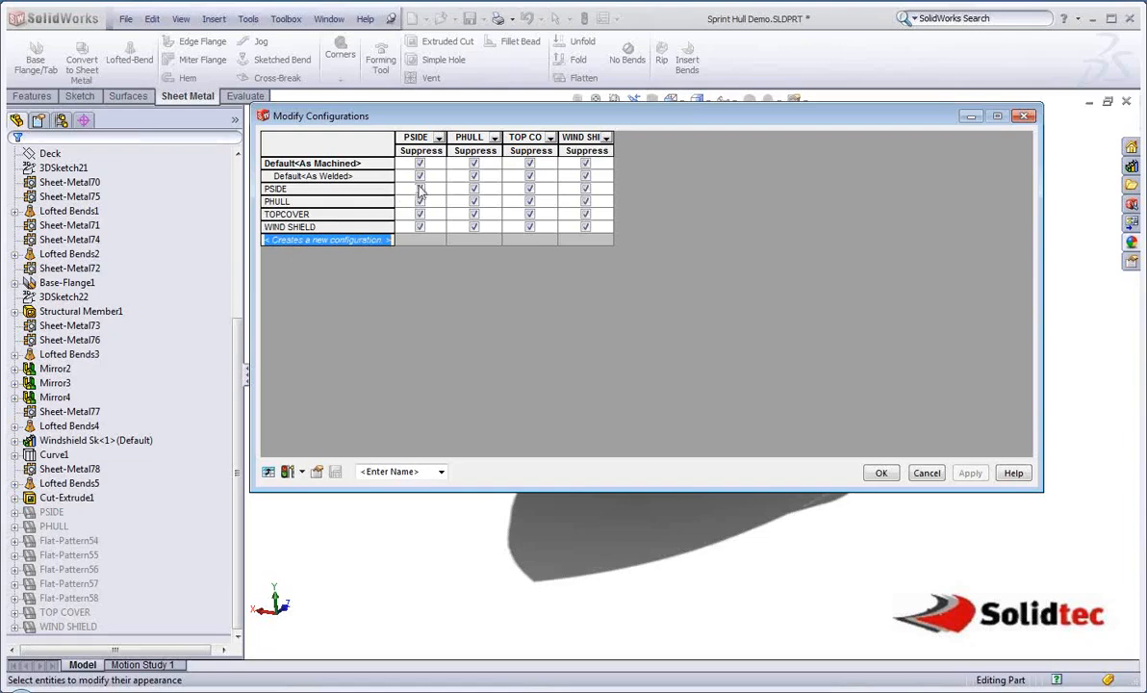
# Unsuppress the matching flat pattern in each of the PSIDE, PHULL, TOPCOVER and WIND SHIELD configurations and accept the table
pyautogui.click(420, 188)
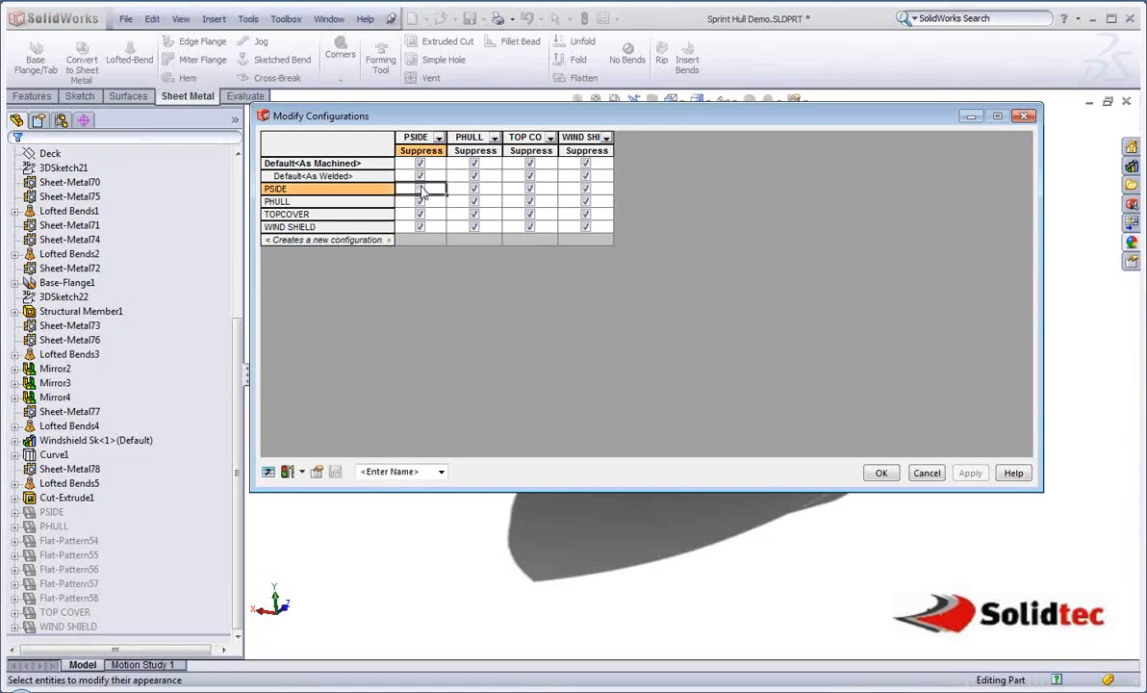
pyautogui.click(474, 201)
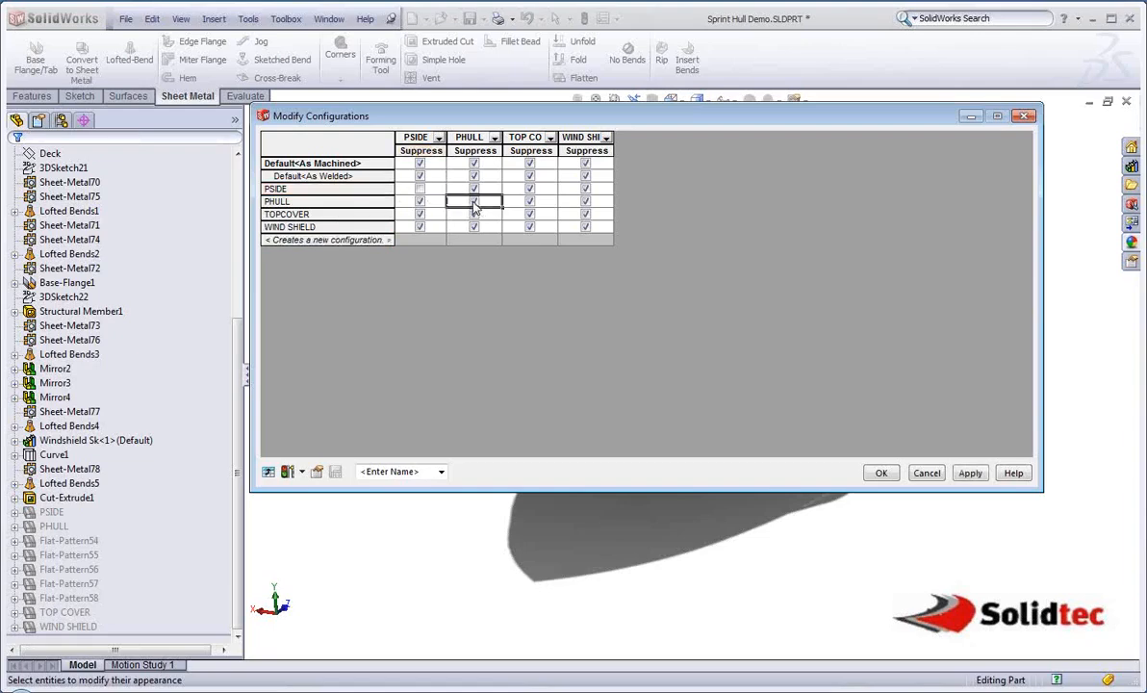
pyautogui.click(529, 215)
pyautogui.click(585, 226)
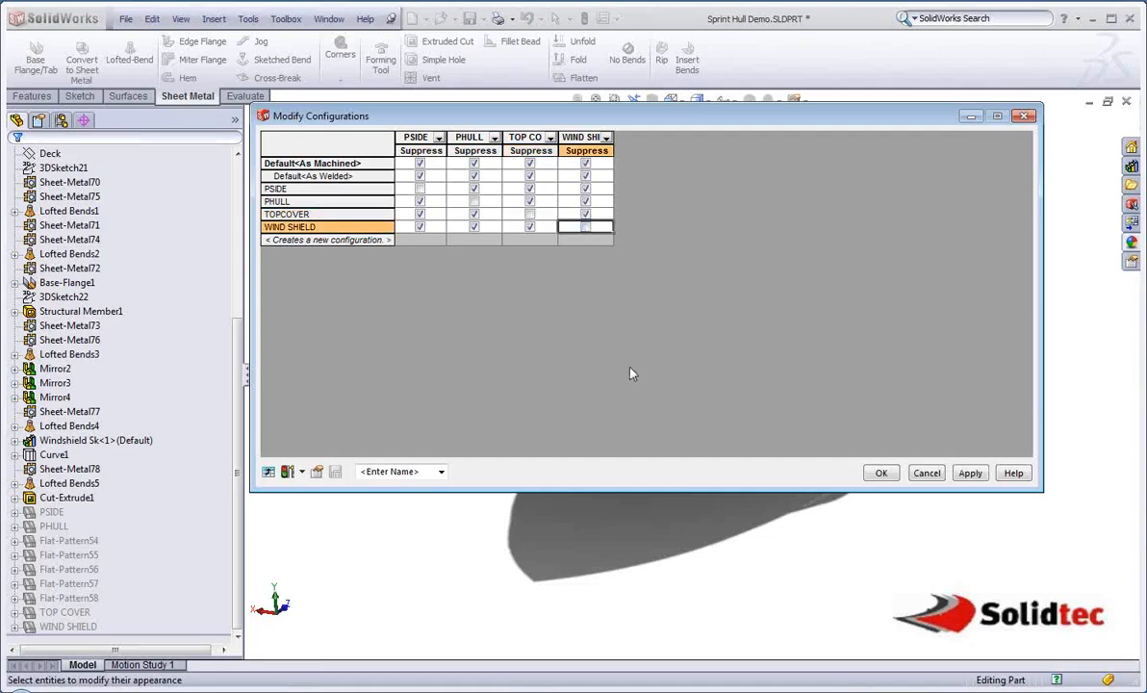
pyautogui.click(881, 472)
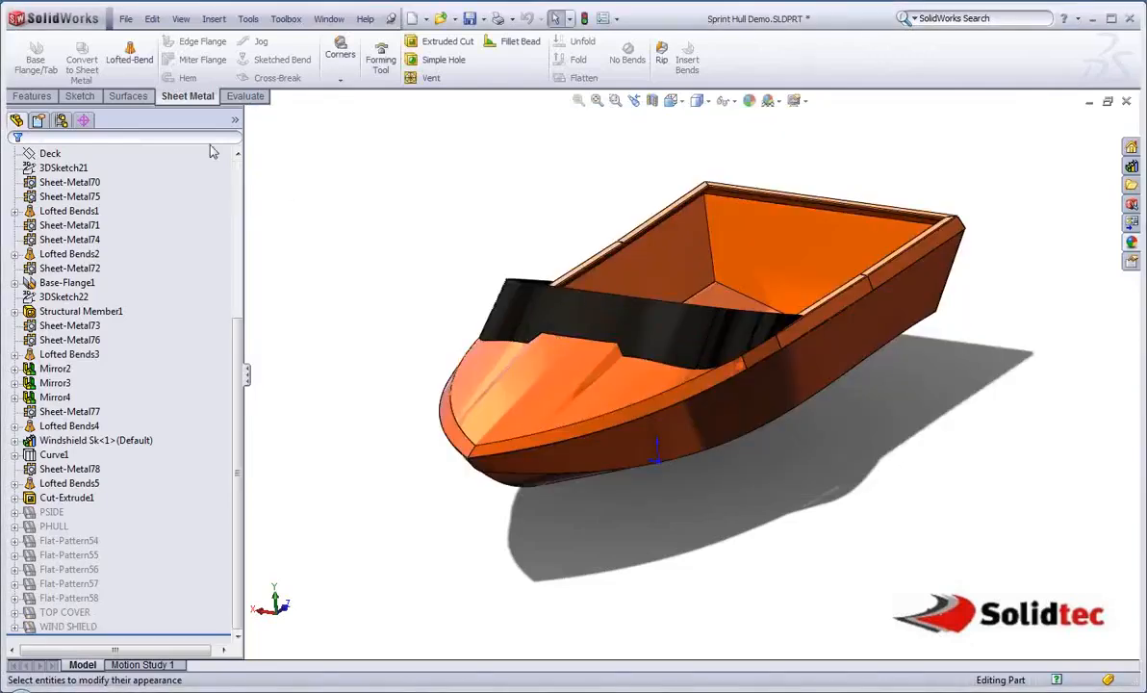
# Activate the PHULL, PSIDE, TOPCOVER and WIND SHIELD configurations in turn and inspect the flattened panel in each
pyautogui.click(63, 121)
pyautogui.doubleClick(77, 184)
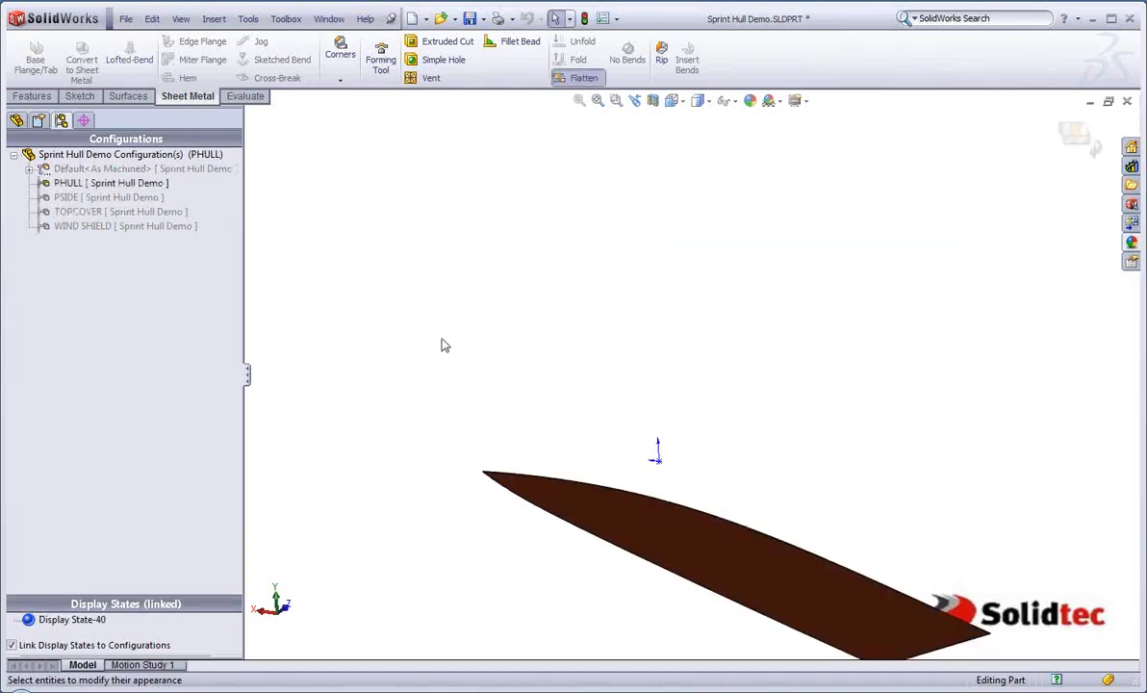
pyautogui.moveTo(778, 484); pyautogui.dragTo(655, 510, button='middle')
pyautogui.doubleClick(106, 197)
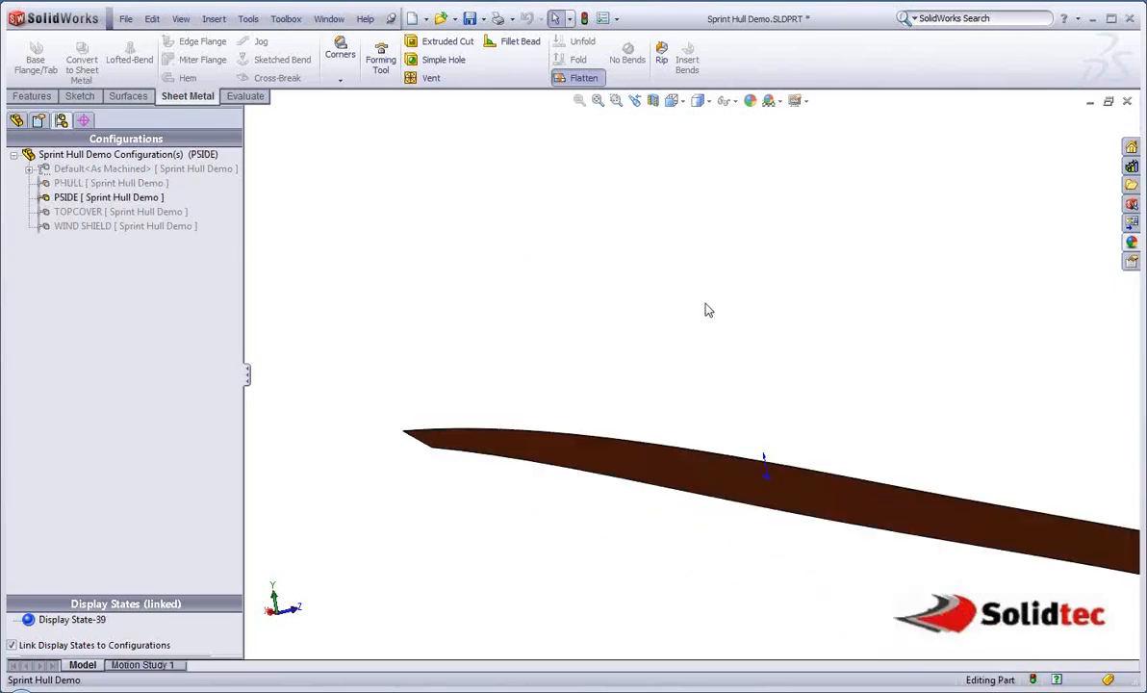
pyautogui.moveTo(743, 409); pyautogui.dragTo(794, 328, button='middle')
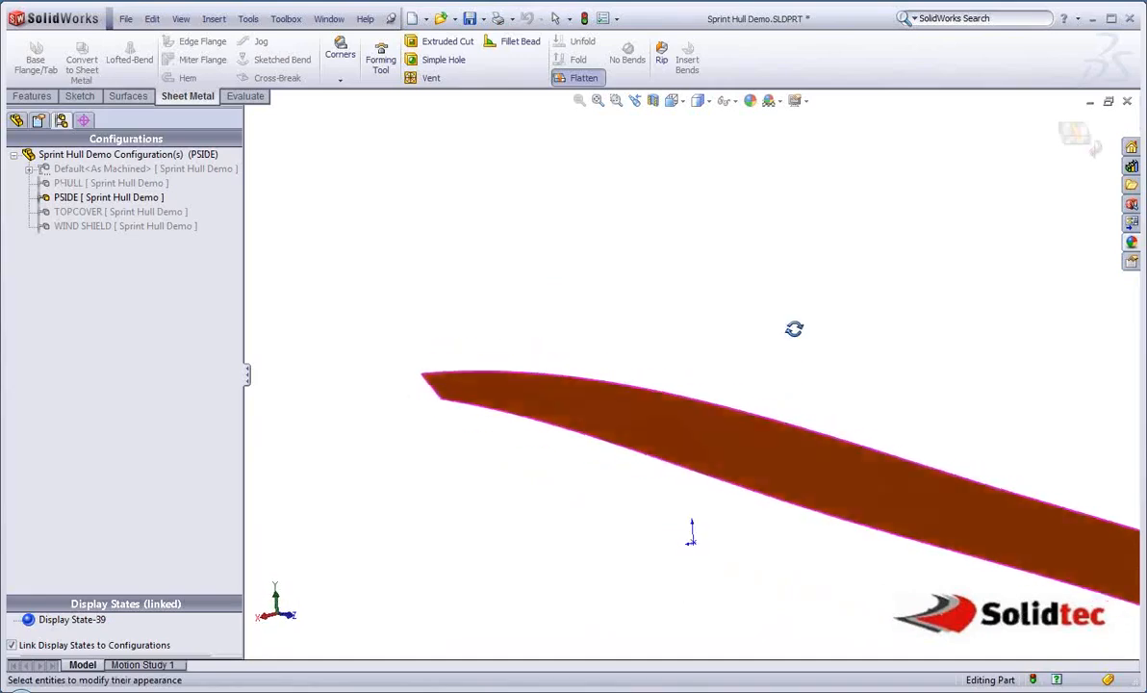
pyautogui.doubleClick(88, 210)
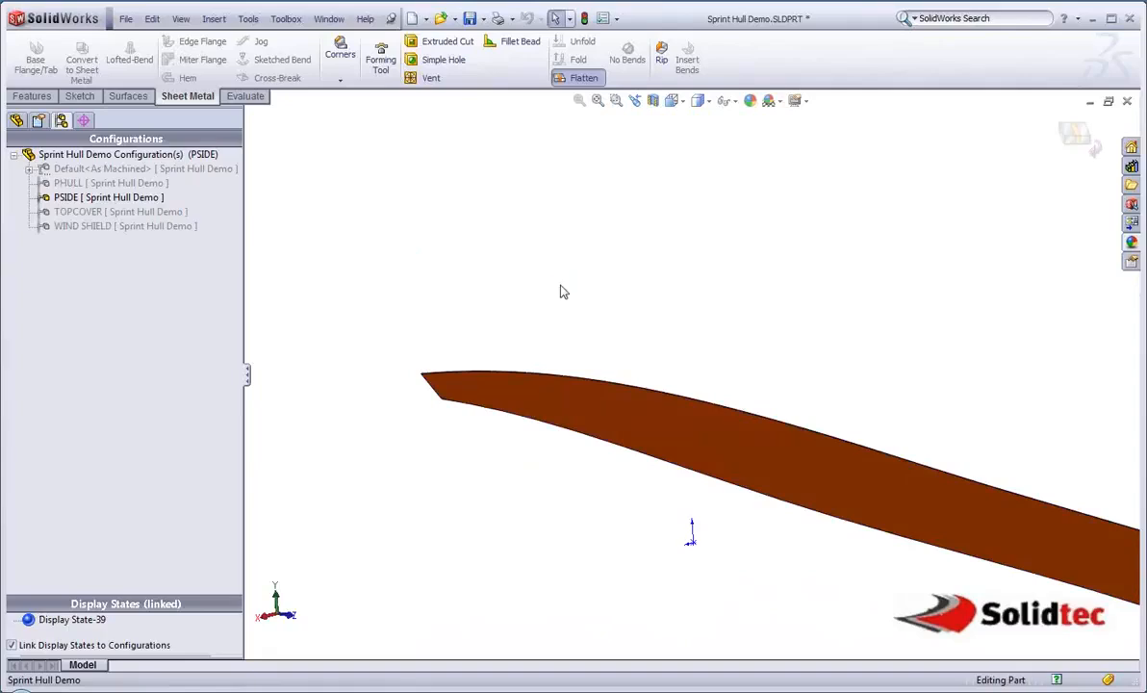
pyautogui.moveTo(563, 291); pyautogui.dragTo(494, 286, button='middle')
pyautogui.doubleClick(183, 226)
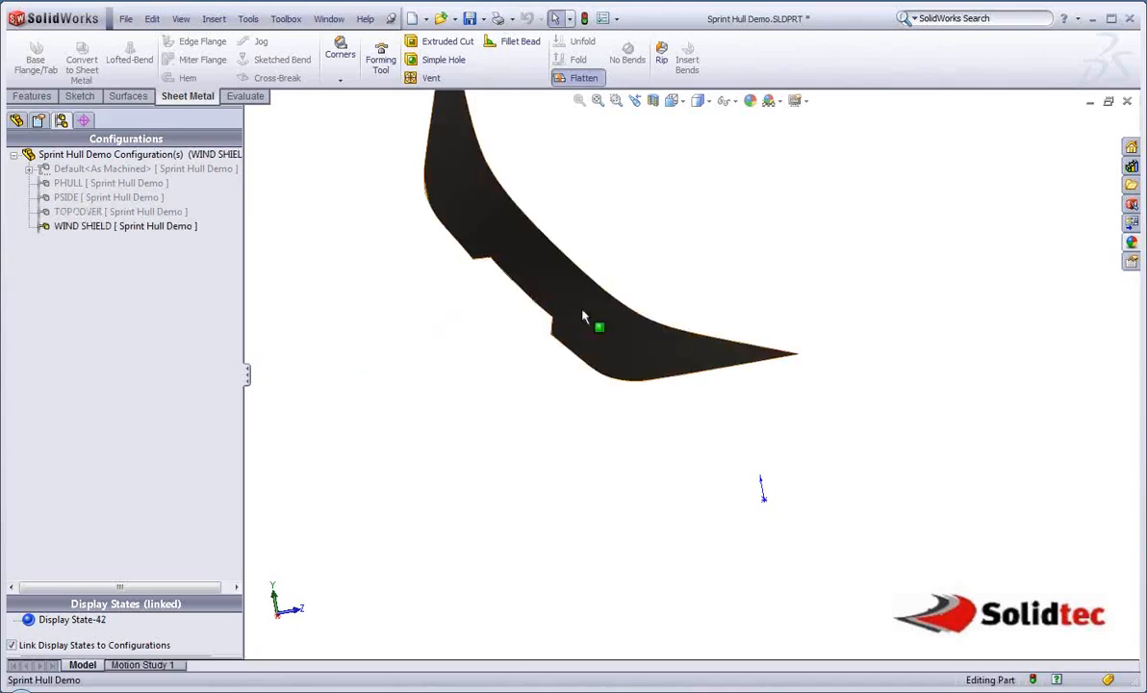
pyautogui.moveTo(583, 313); pyautogui.dragTo(536, 271, button='middle')
# Make Default<As Machined> the active configuration to return to the complete folded boat
pyautogui.click(108, 169)
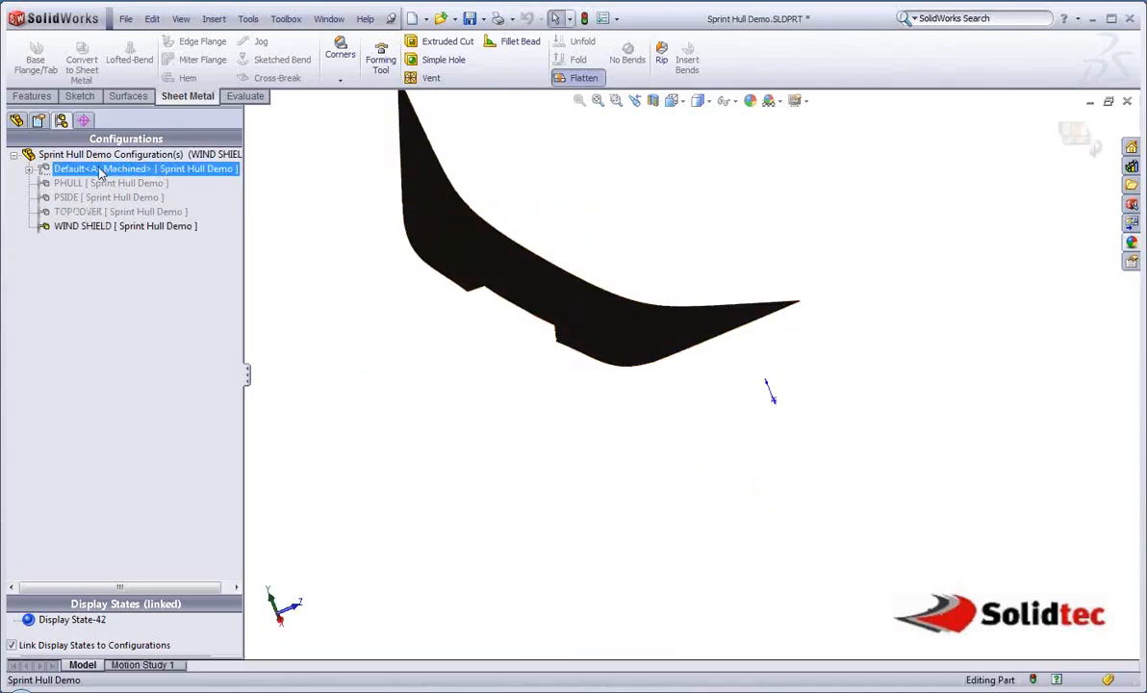
pyautogui.keyDown('ctrl'); pyautogui.click(108, 183); pyautogui.keyUp('ctrl')
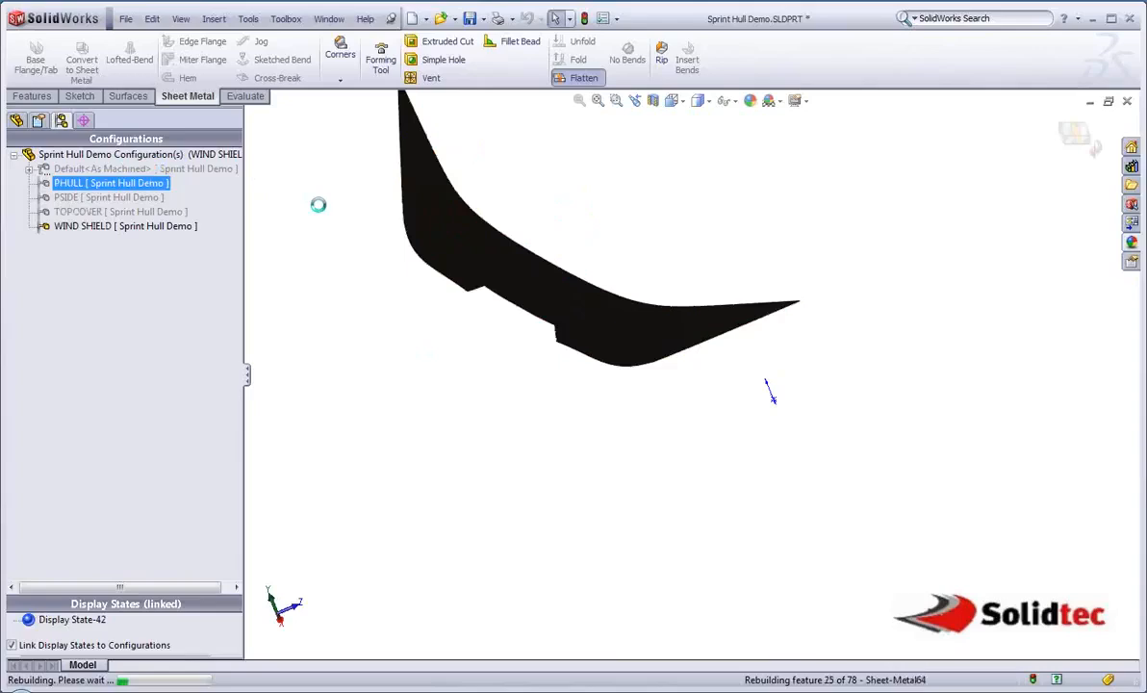
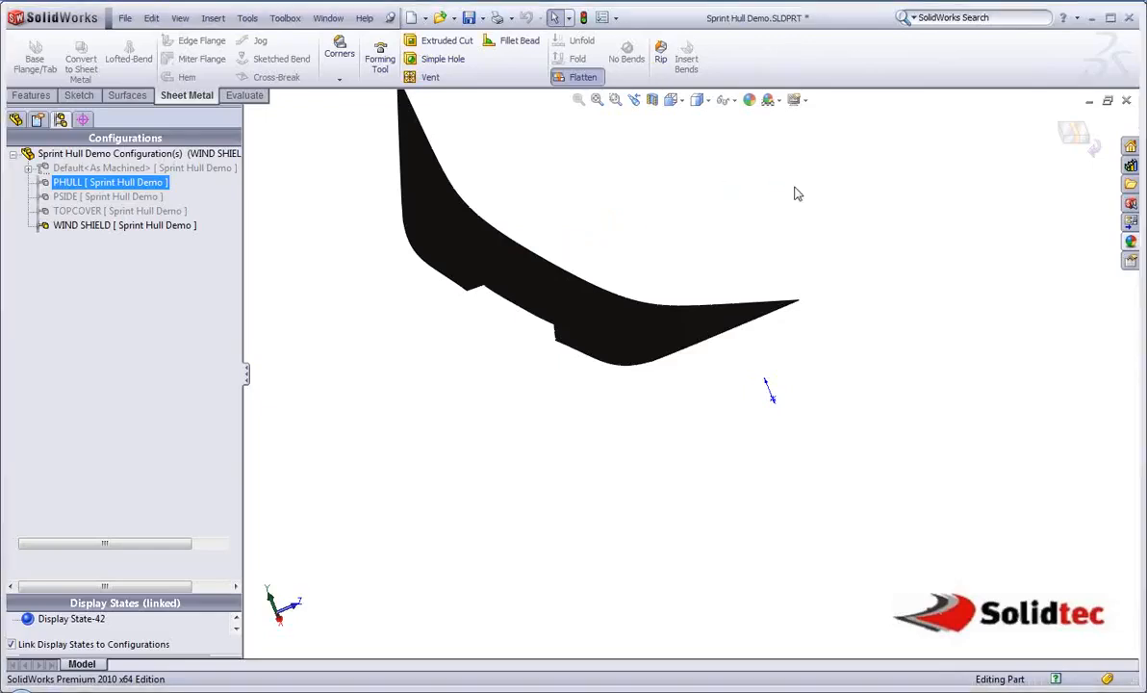
pyautogui.moveTo(719, 208); pyautogui.dragTo(699, 232, button='middle')
pyautogui.click(402, 159)
pyautogui.keyDown('ctrl'); pyautogui.moveTo(583, 170); pyautogui.dragTo(584, 249, button='middle'); pyautogui.keyUp('ctrl')
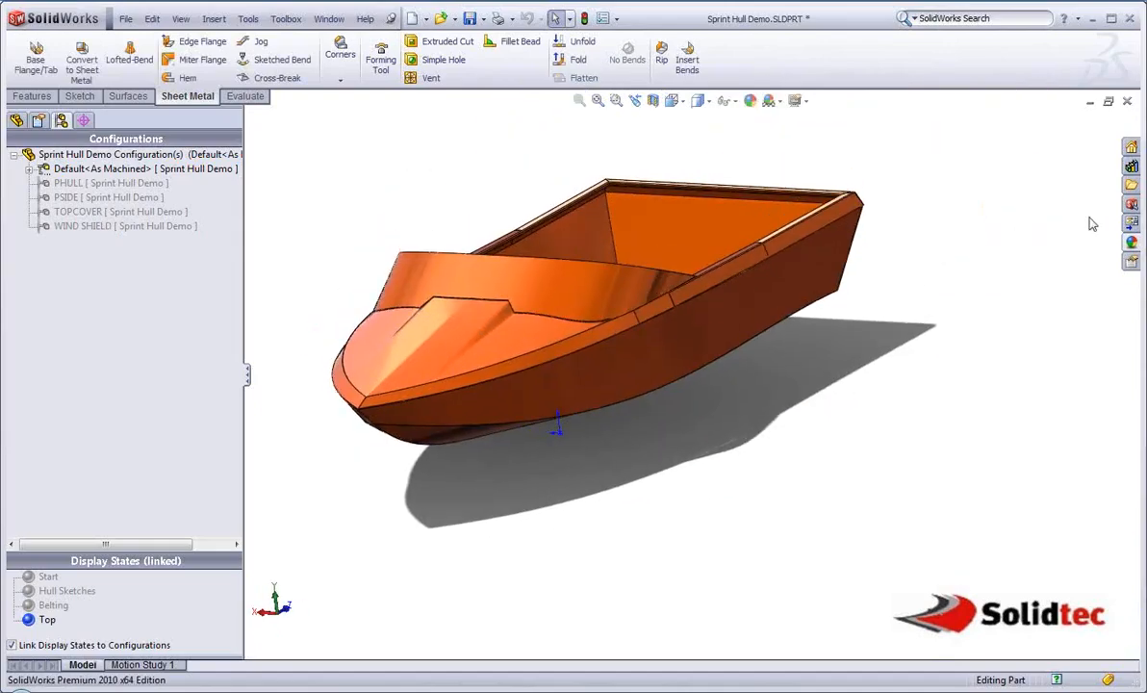
# Apply a black appearance to the boat's windshield
pyautogui.click(1131, 244)
pyautogui.moveTo(1001, 382); pyautogui.dragTo(568, 272)
pyautogui.click(569, 270)
pyautogui.moveTo(569, 270); pyautogui.dragTo(372, 189, button='middle')
# Create a new drawing from the Sprint Hull Demo part, accepting the offered sheet format
pyautogui.click(421, 18)
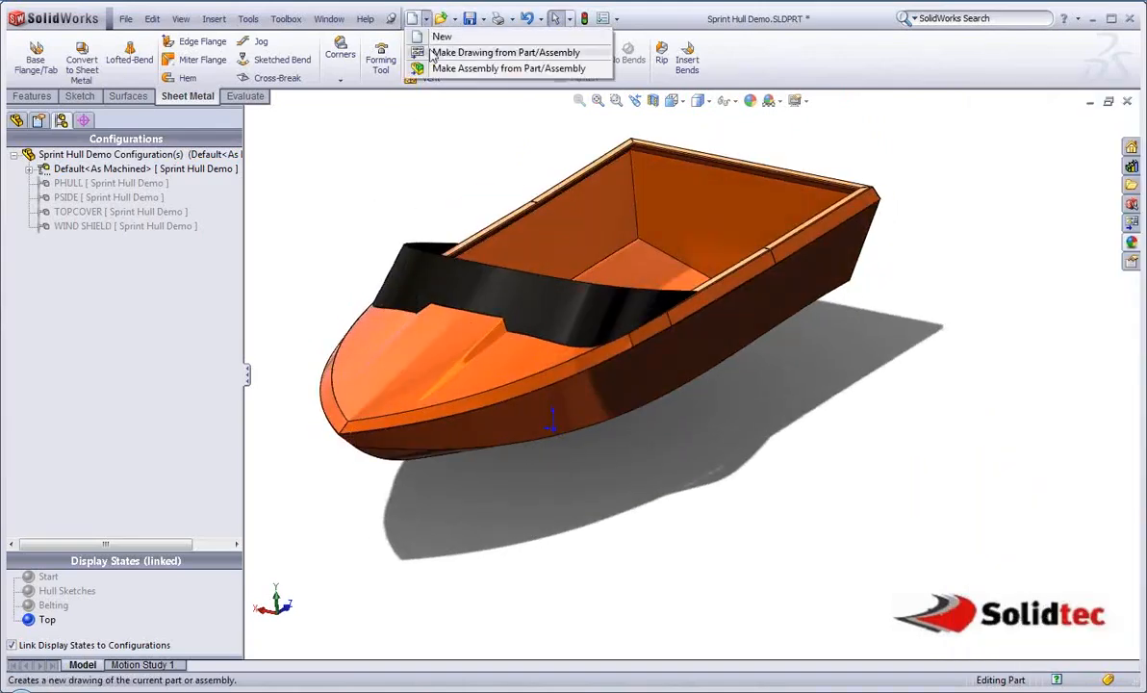
pyautogui.click(424, 49)
pyautogui.click(558, 233)
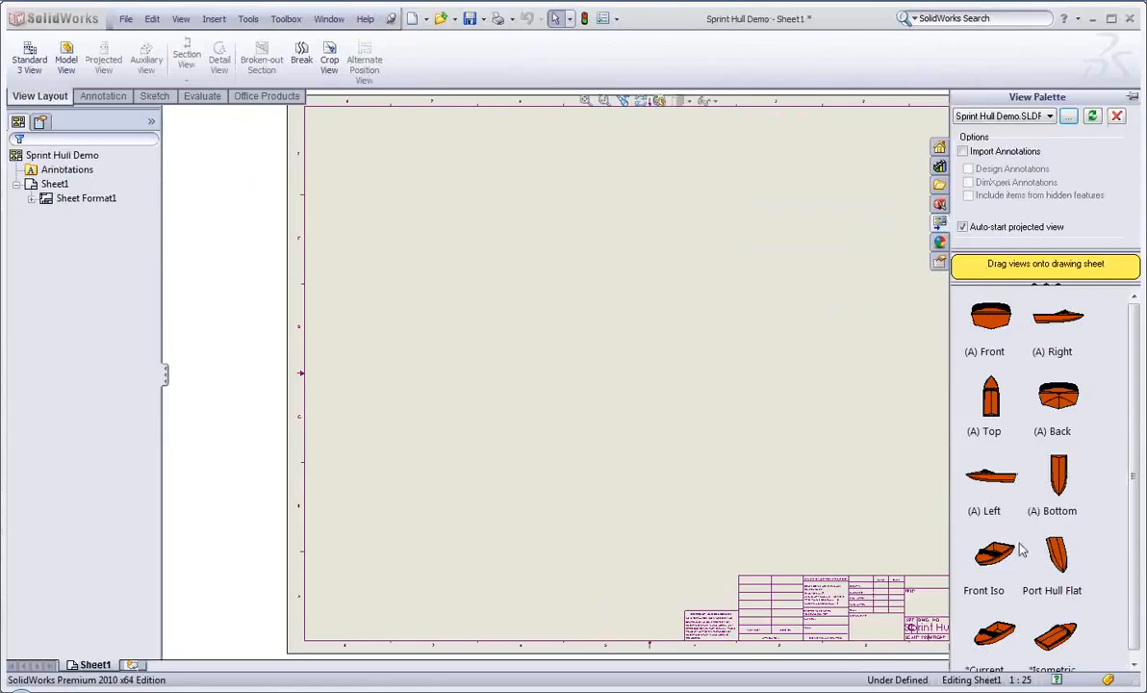
# Place the Front Iso view above the title block with Isometric (True) dimensions and display it shaded
pyautogui.moveTo(998, 568); pyautogui.dragTo(851, 501)
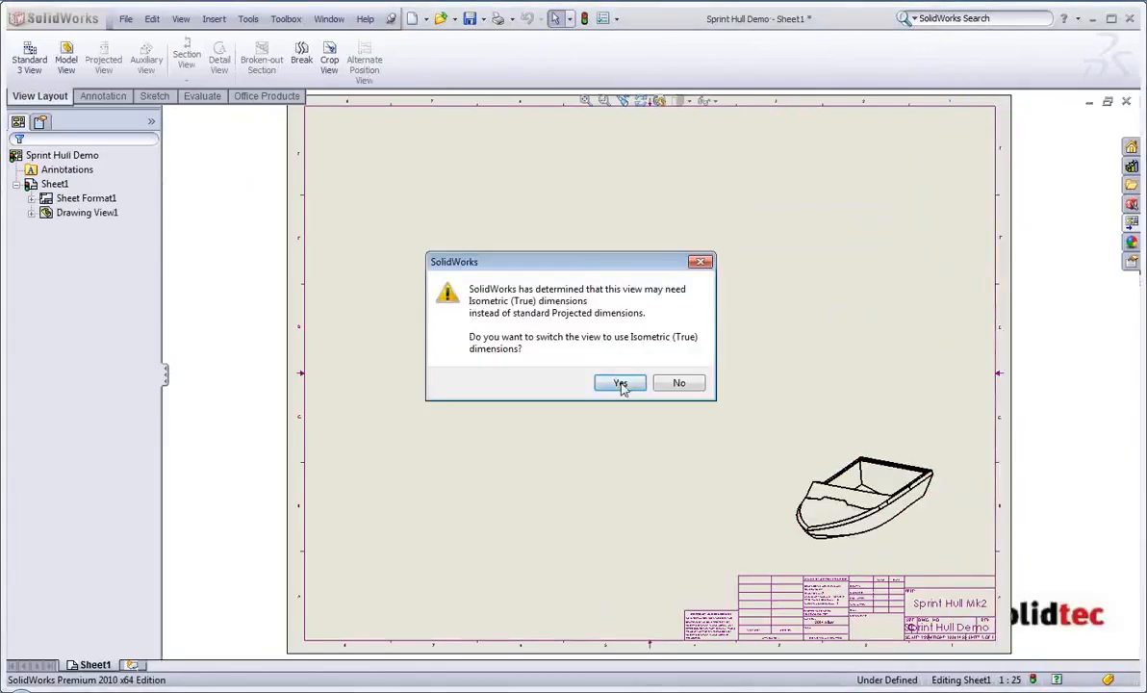
pyautogui.click(621, 384)
pyautogui.click(679, 102)
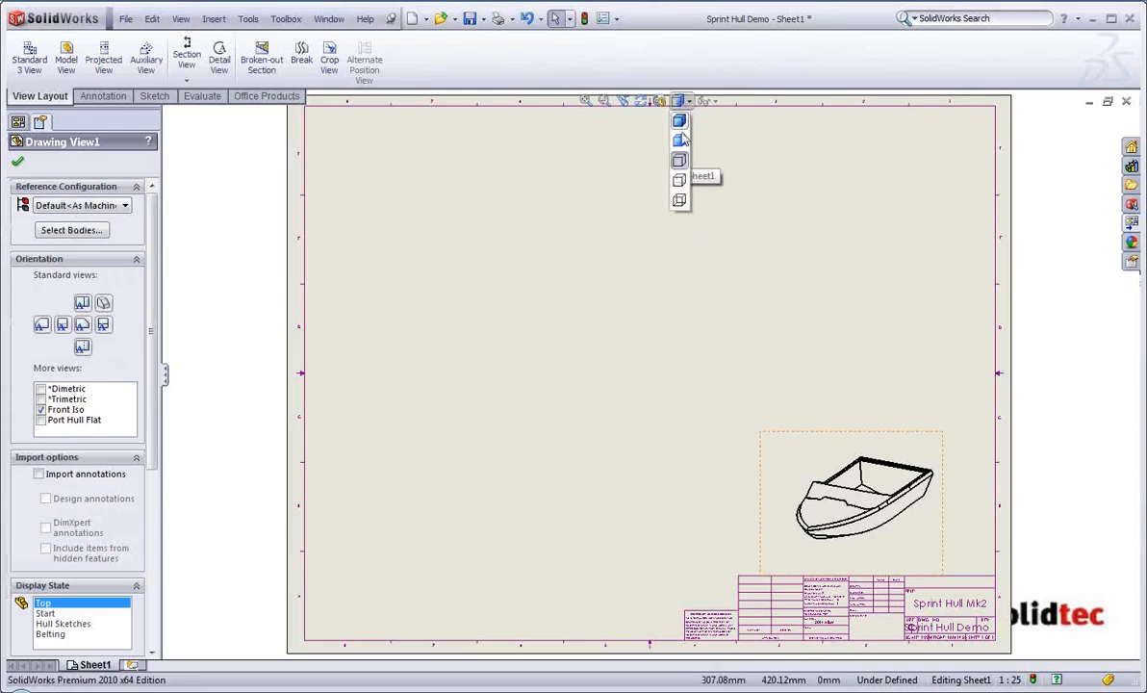
pyautogui.click(677, 171)
pyautogui.click(869, 319)
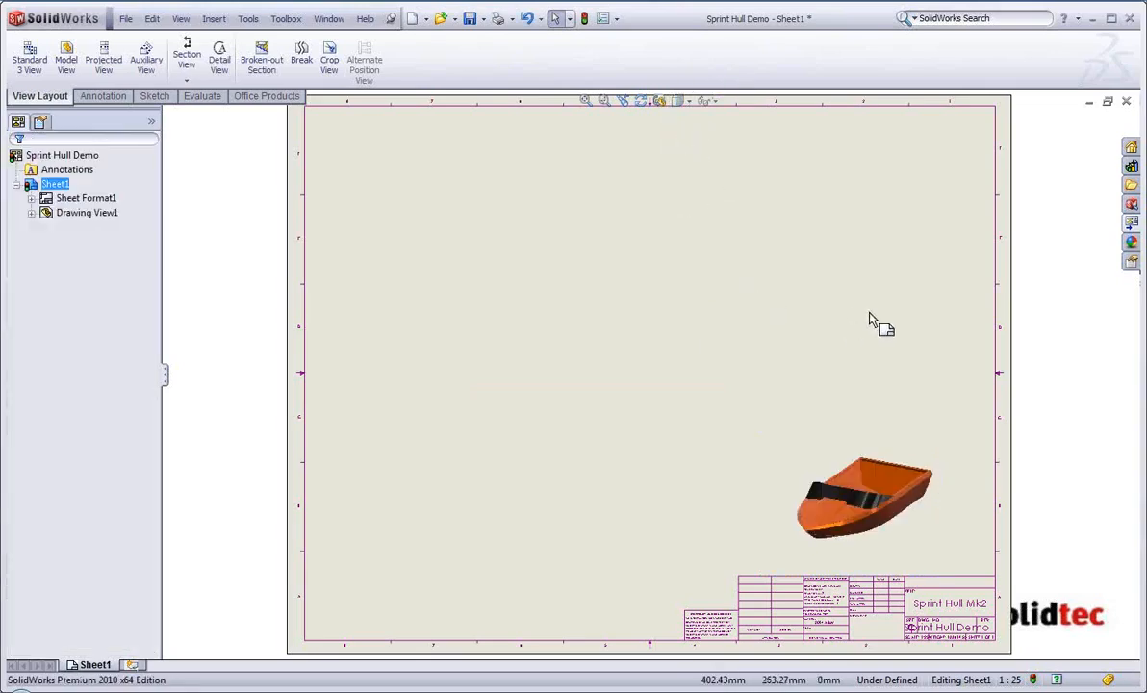
# Place the (A) Right view near the sheet's lower-left corner and project a top view above it and an end view beside it
pyautogui.click(1132, 242)
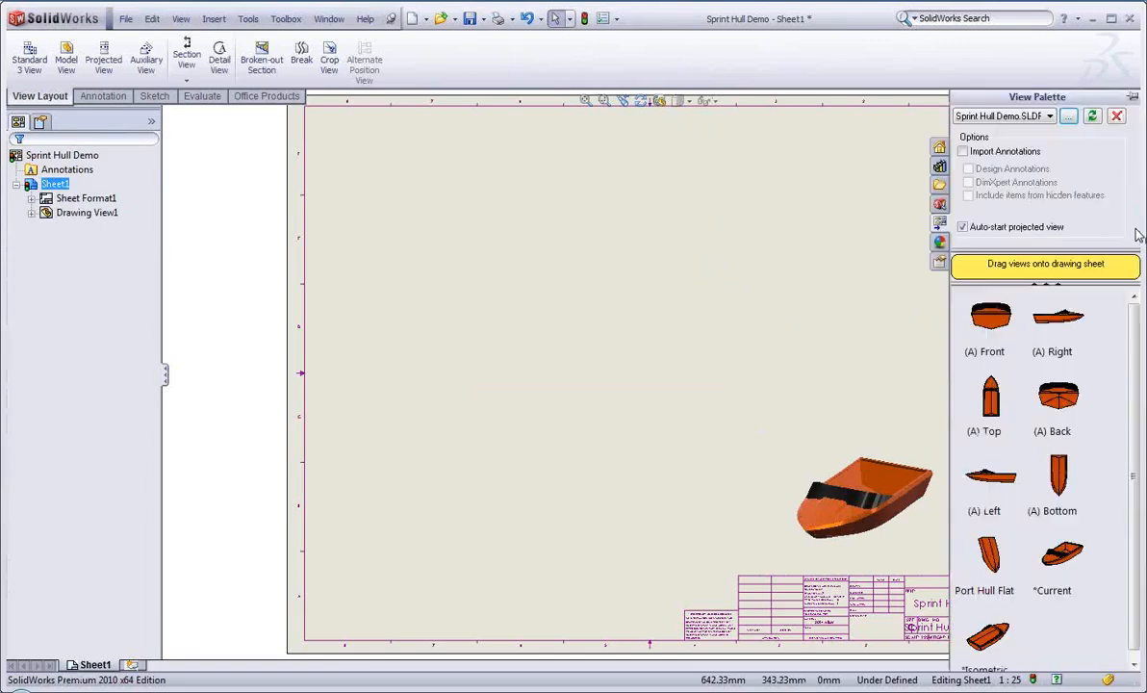
pyautogui.moveTo(1068, 338)
pyautogui.mouseDown()
pyautogui.moveTo(584, 479)
pyautogui.moveTo(474, 586)
pyautogui.mouseUp()
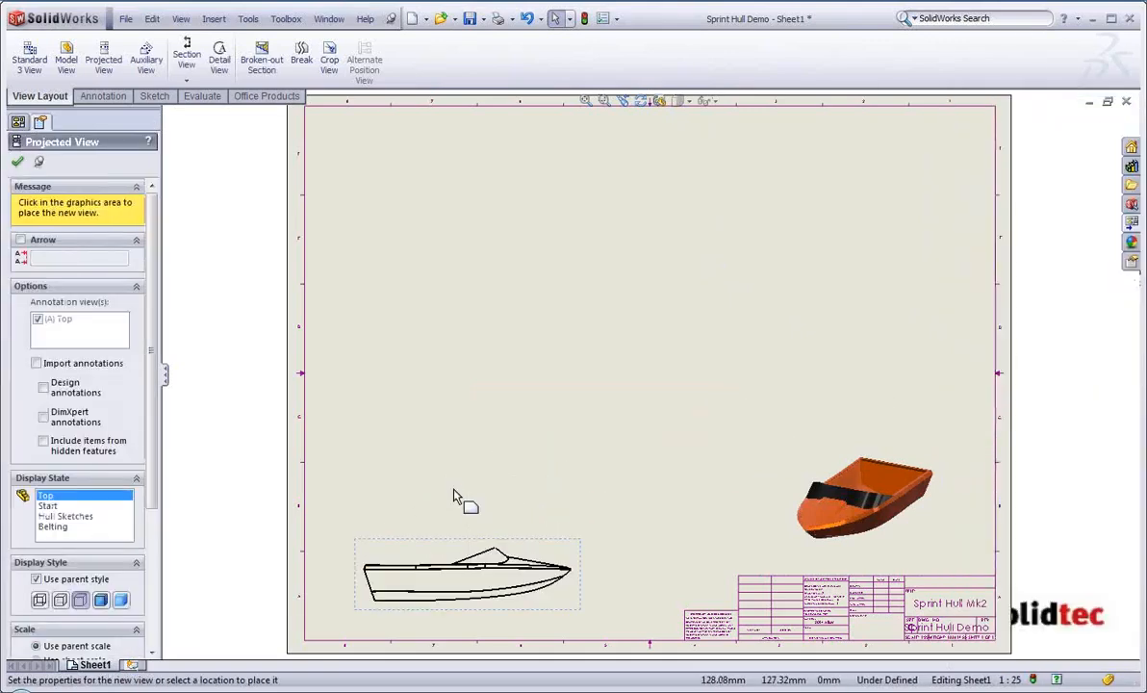
pyautogui.click(664, 574)
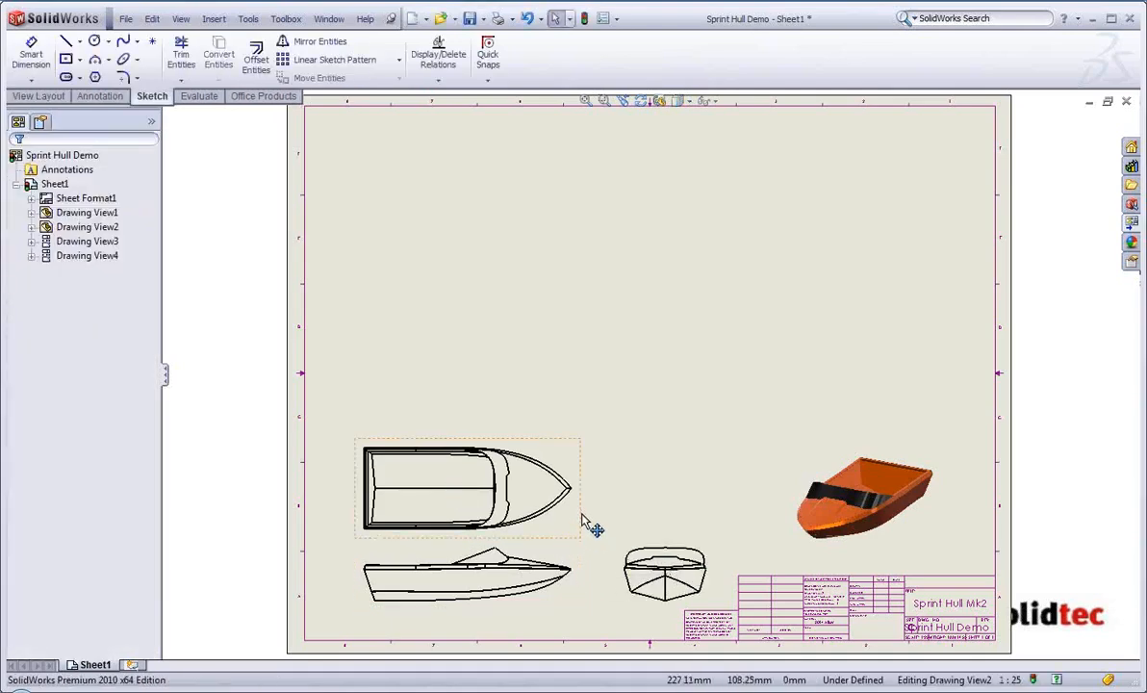
pyautogui.moveTo(582, 518); pyautogui.dragTo(582, 510)
pyautogui.click(461, 389)
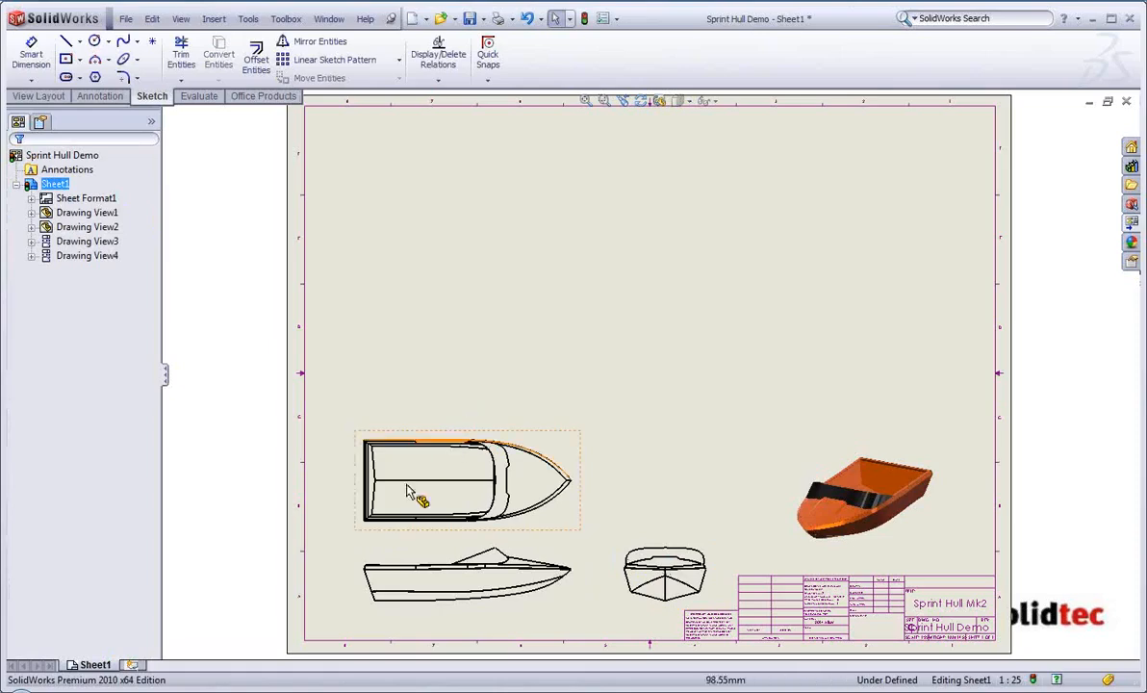
# Dimension the hull's width along the outer transom edge in the top view
pyautogui.moveTo(379, 402)
pyautogui.click(415, 404)
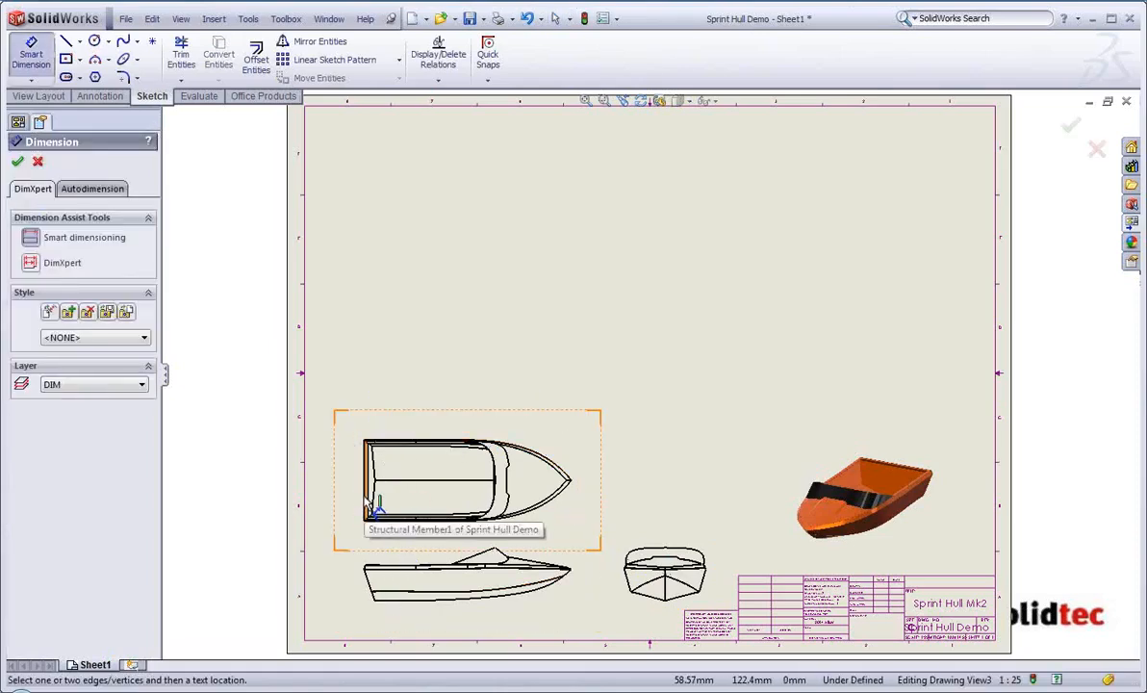
pyautogui.scroll(-6, 374, 509)
pyautogui.scroll(-2, 458, 428)
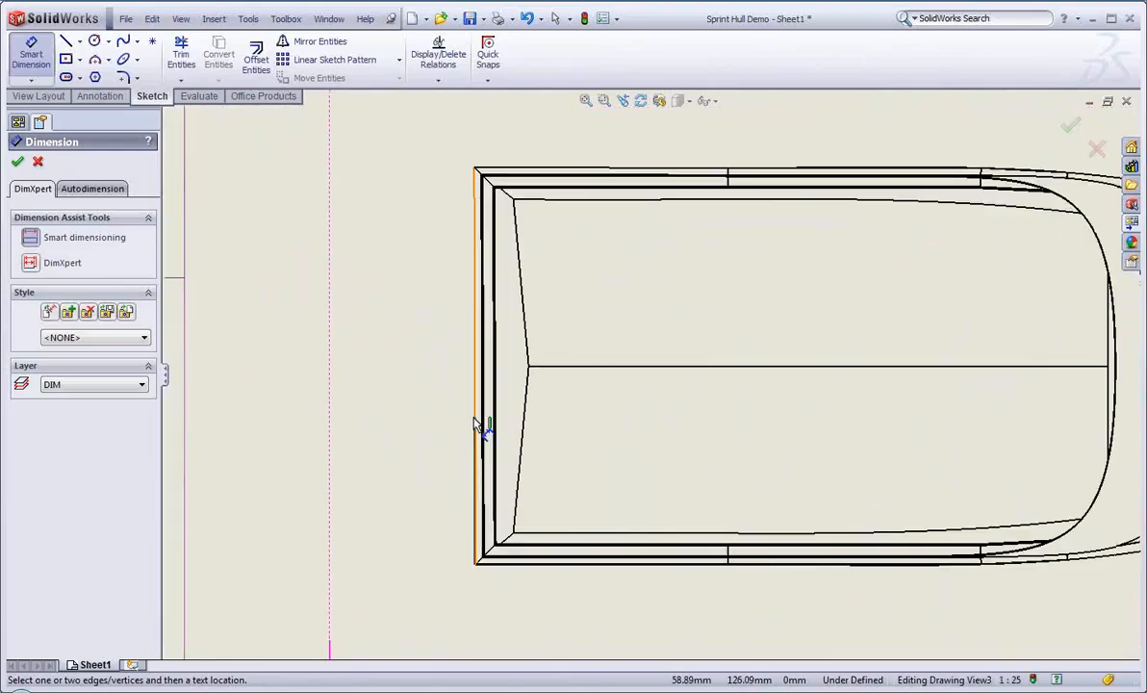
pyautogui.click(475, 425)
pyautogui.click(468, 424)
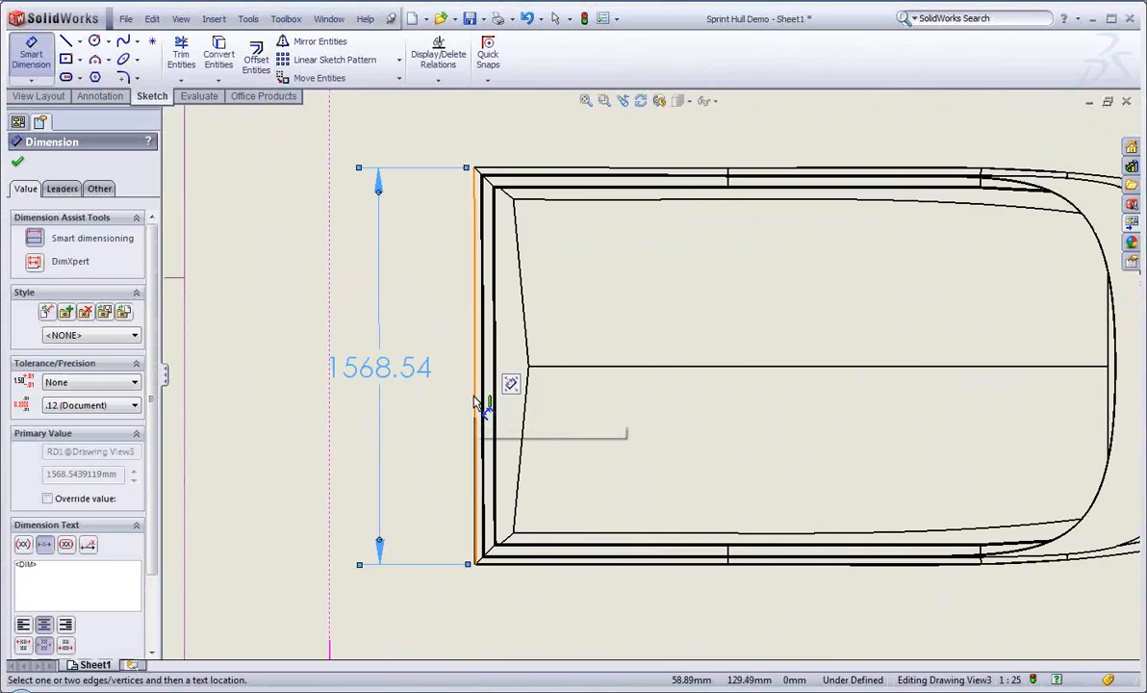
pyautogui.click(478, 409)
pyautogui.scroll(4, 760, 418)
pyautogui.scroll(-3, 878, 410)
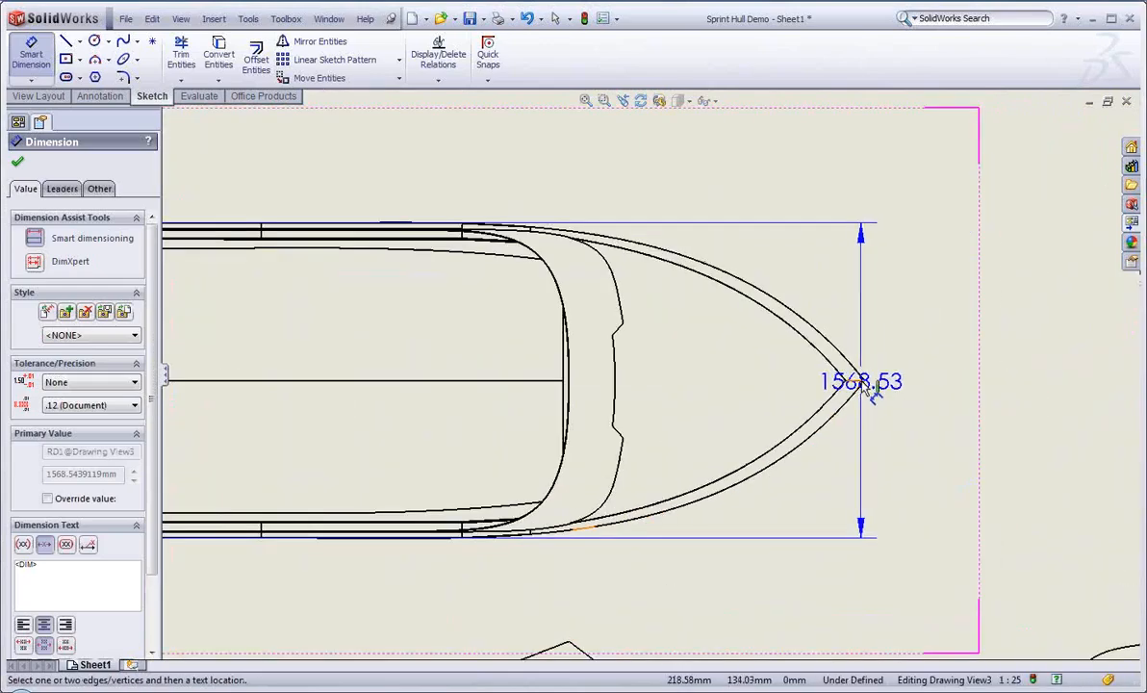
pyautogui.click(866, 383)
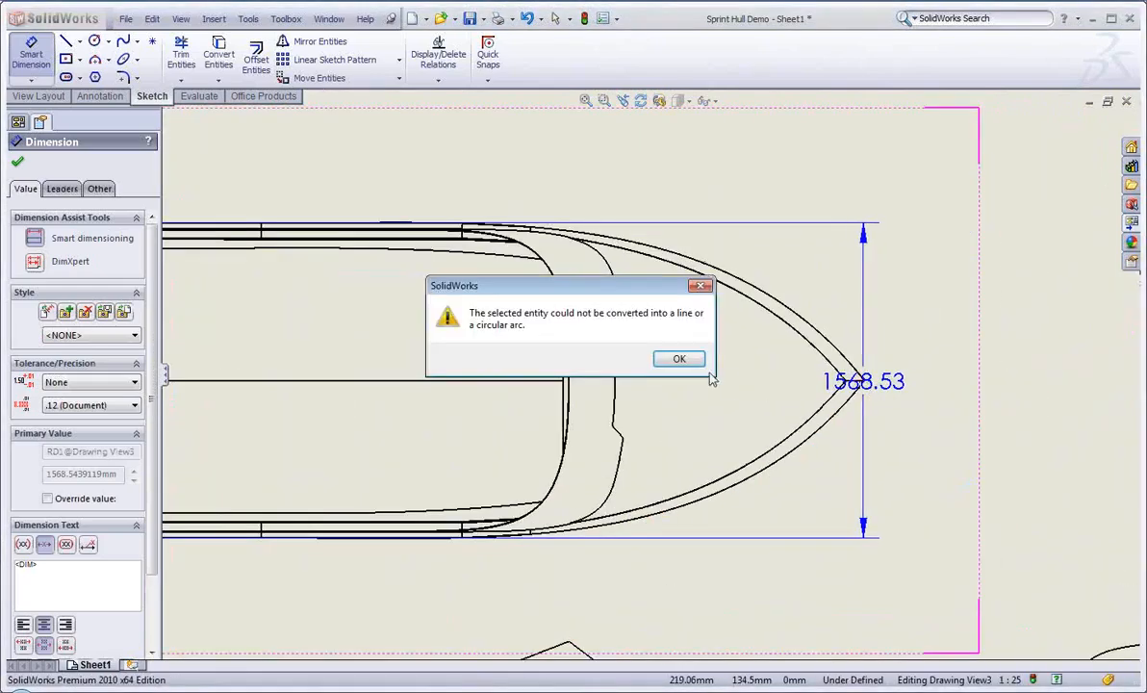
pyautogui.click(676, 358)
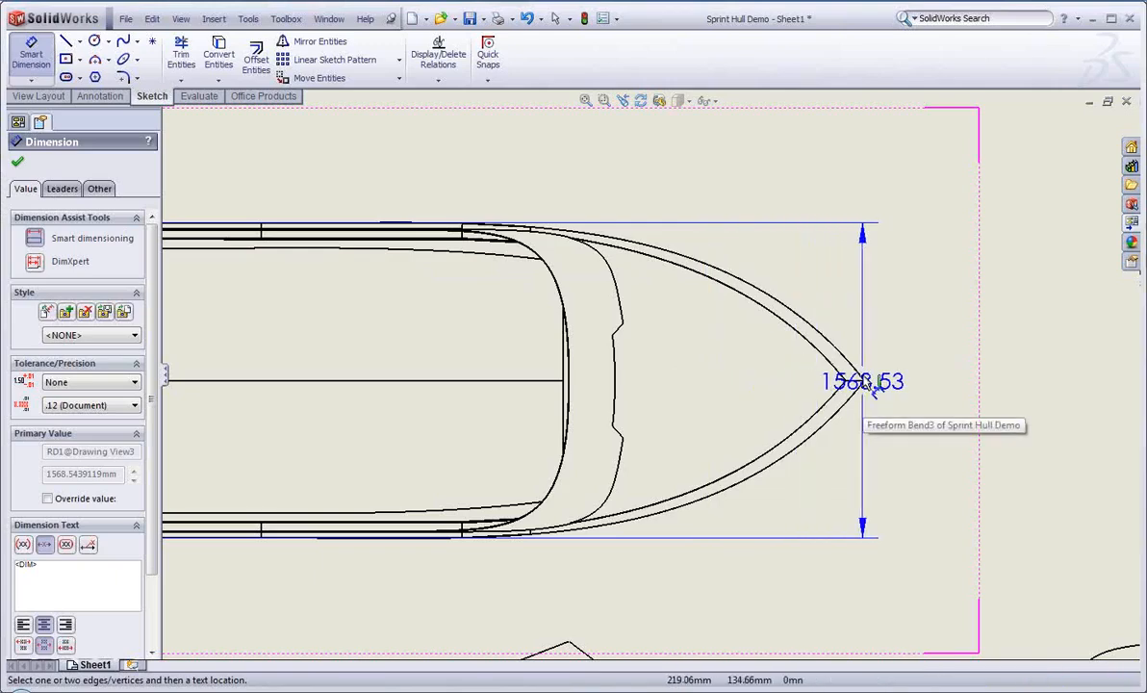
pyautogui.scroll(-3, 857, 385)
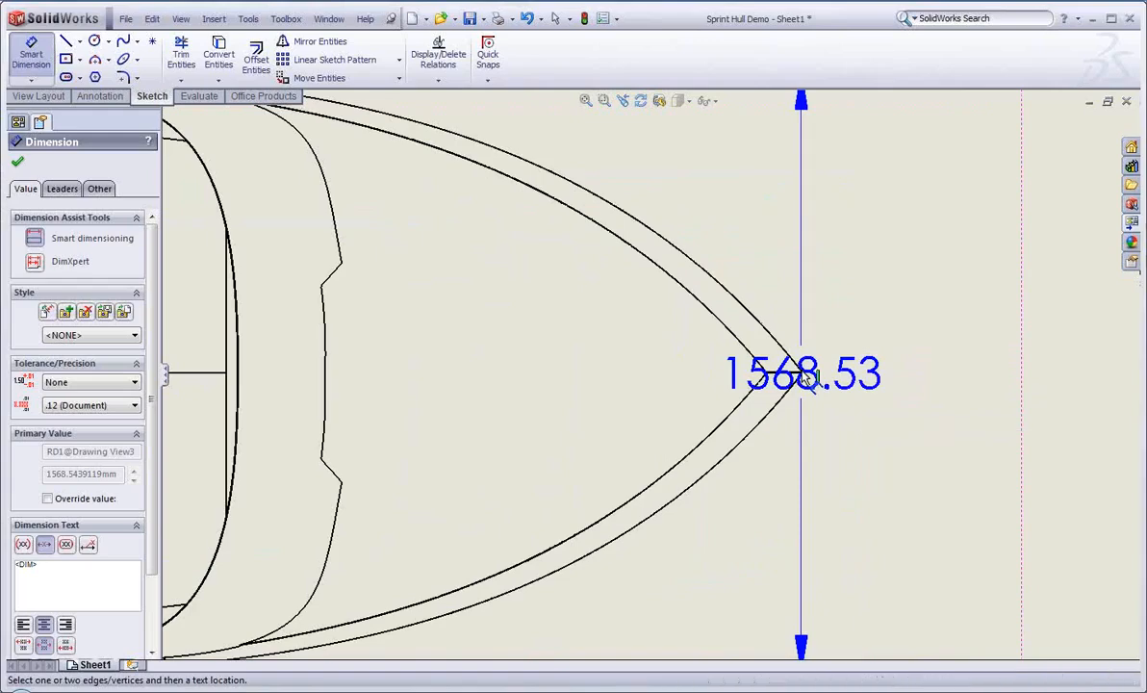
pyautogui.click(804, 379)
pyautogui.press('Escape')
pyautogui.press('Escape')
# Dimension the hull's overall length in the top view from the bow tip to the outer transom edge, placing the dimension below the hull
pyautogui.press('s')
pyautogui.scroll(1, 757, 419)
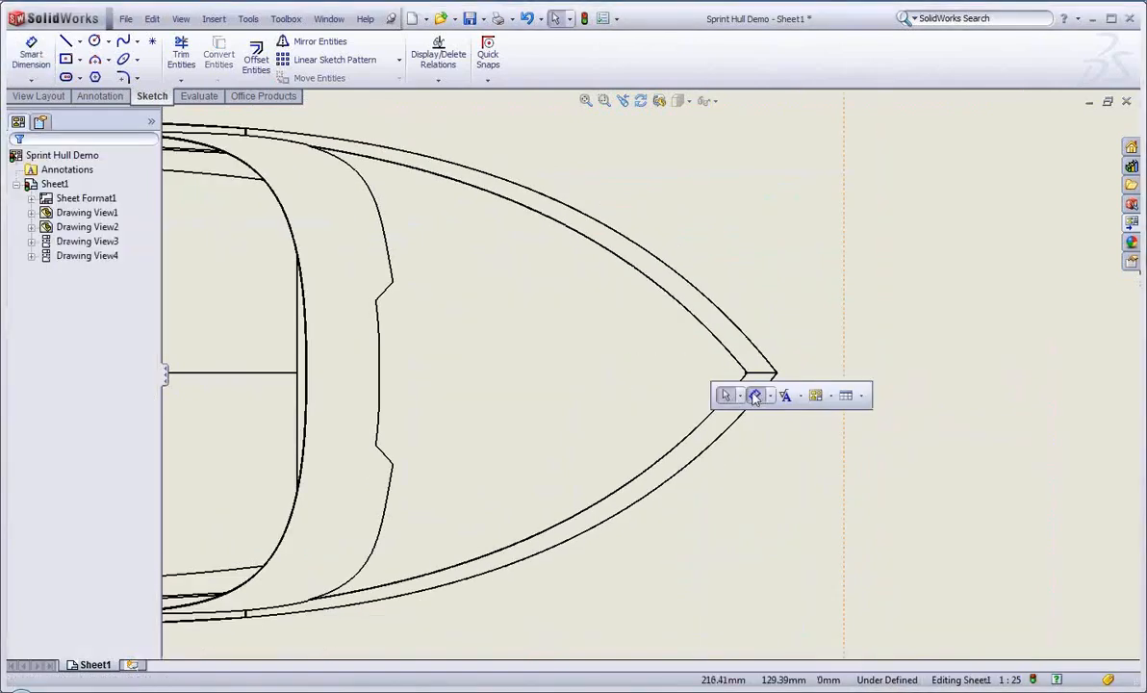
pyautogui.click(756, 397)
pyautogui.scroll(1, 755, 404)
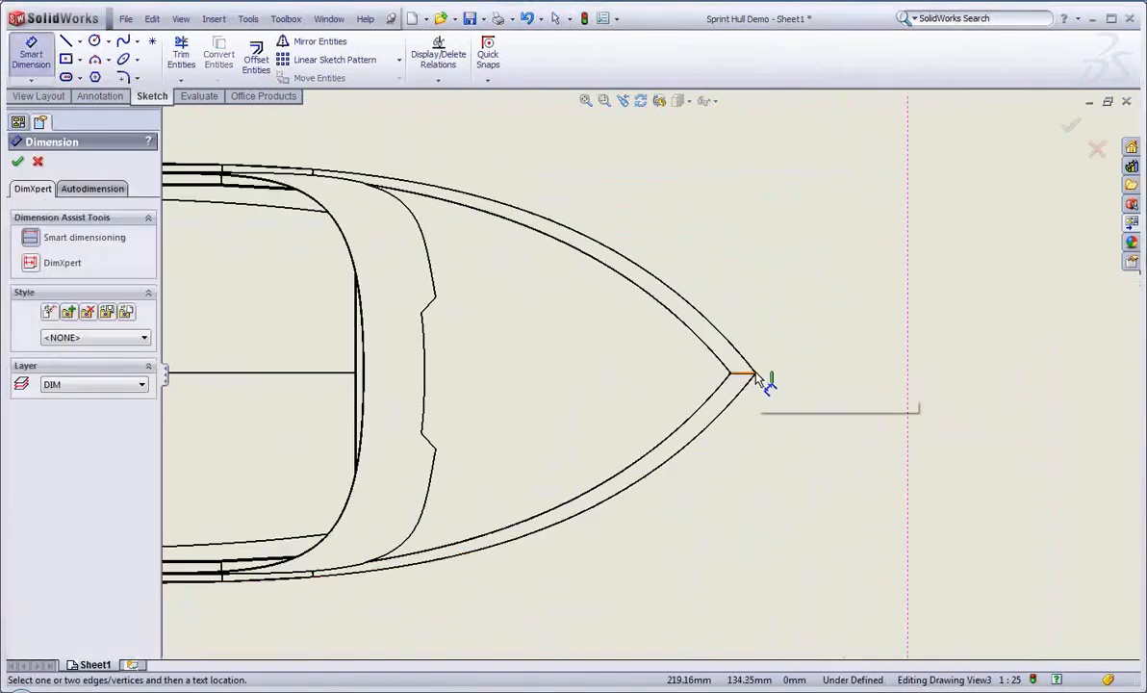
pyautogui.scroll(5, 743, 418)
pyautogui.scroll(-4, 448, 361)
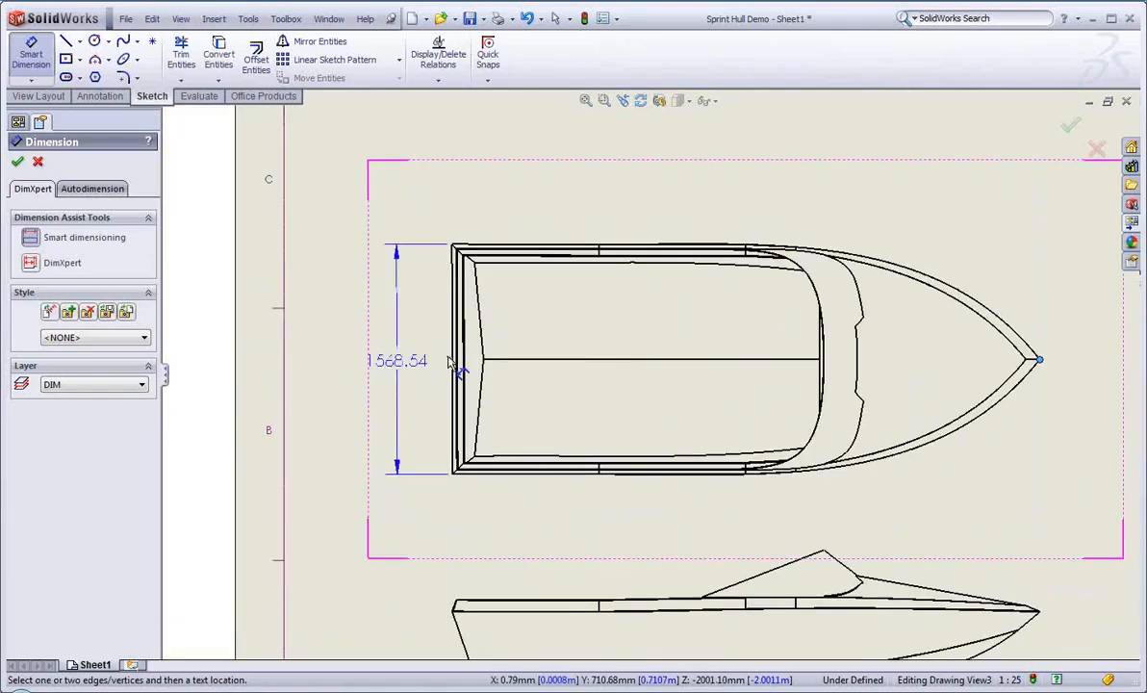
pyautogui.click(453, 360)
pyautogui.click(458, 378)
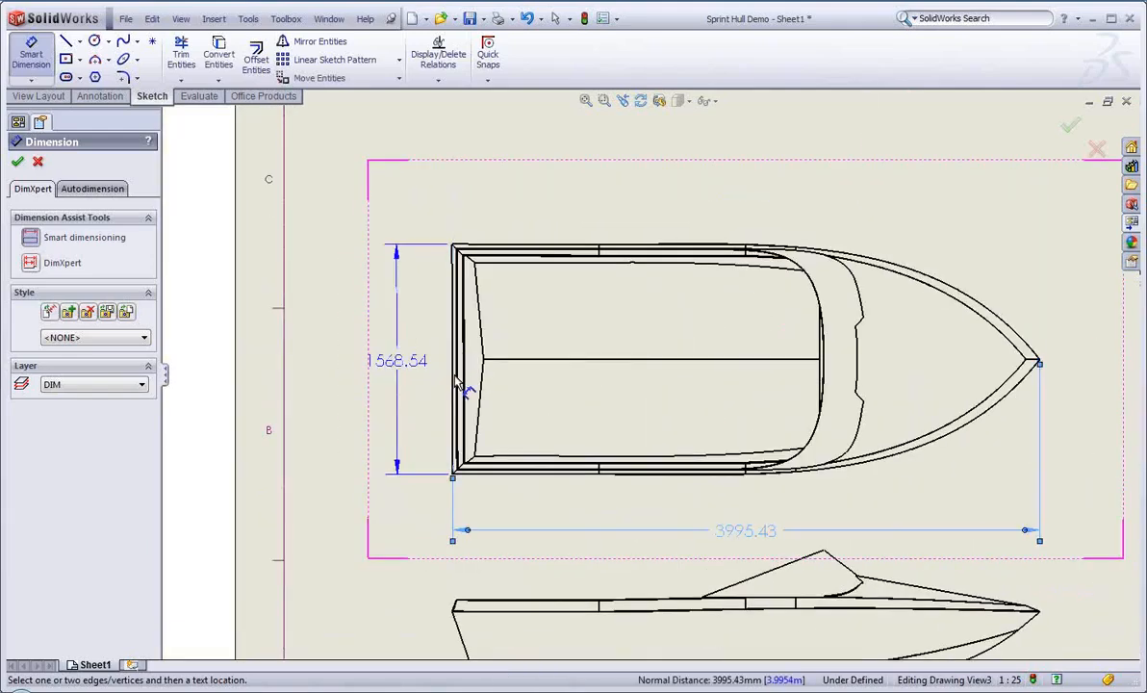
# Dimension the boat's overall height in the side view from the windshield's peak to the hull's lowest stern corner, placing it beside the stern
pyautogui.scroll(2, 699, 523)
pyautogui.scroll(-3, 755, 563)
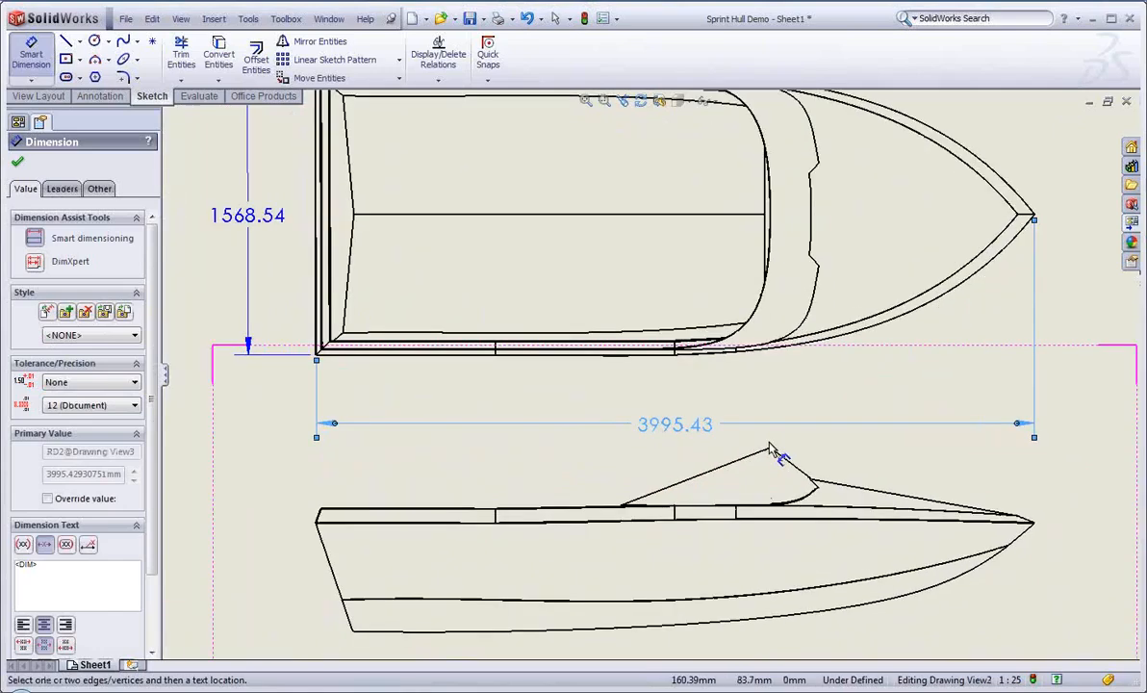
pyautogui.click(770, 450)
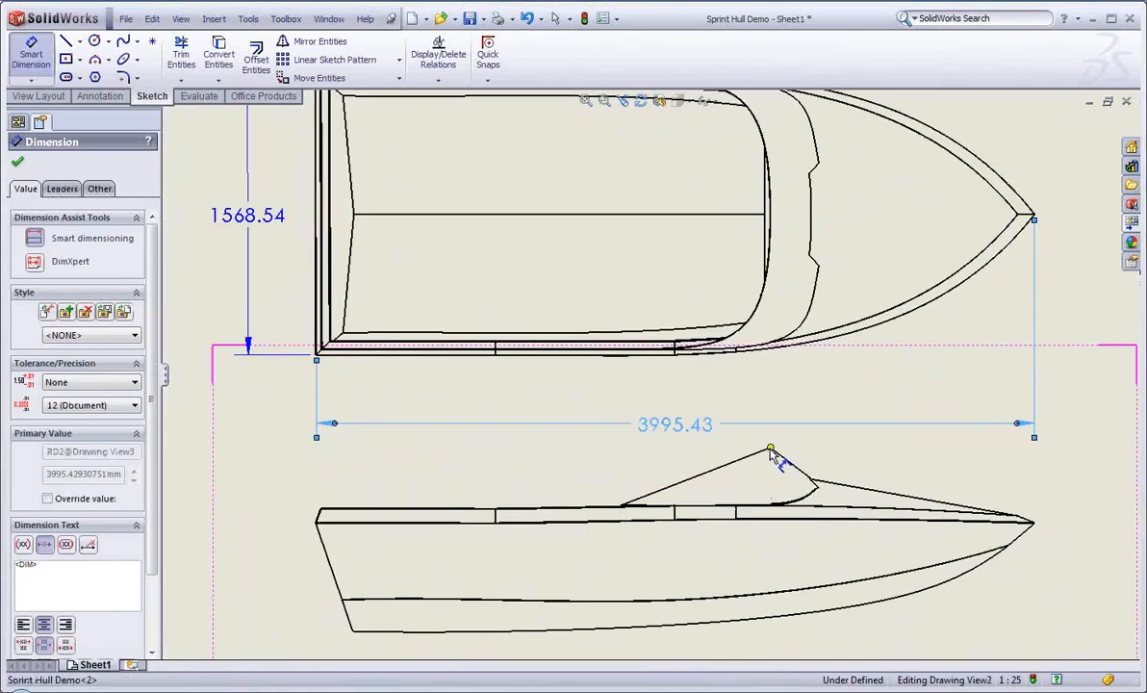
pyautogui.click(353, 627)
pyautogui.click(248, 541)
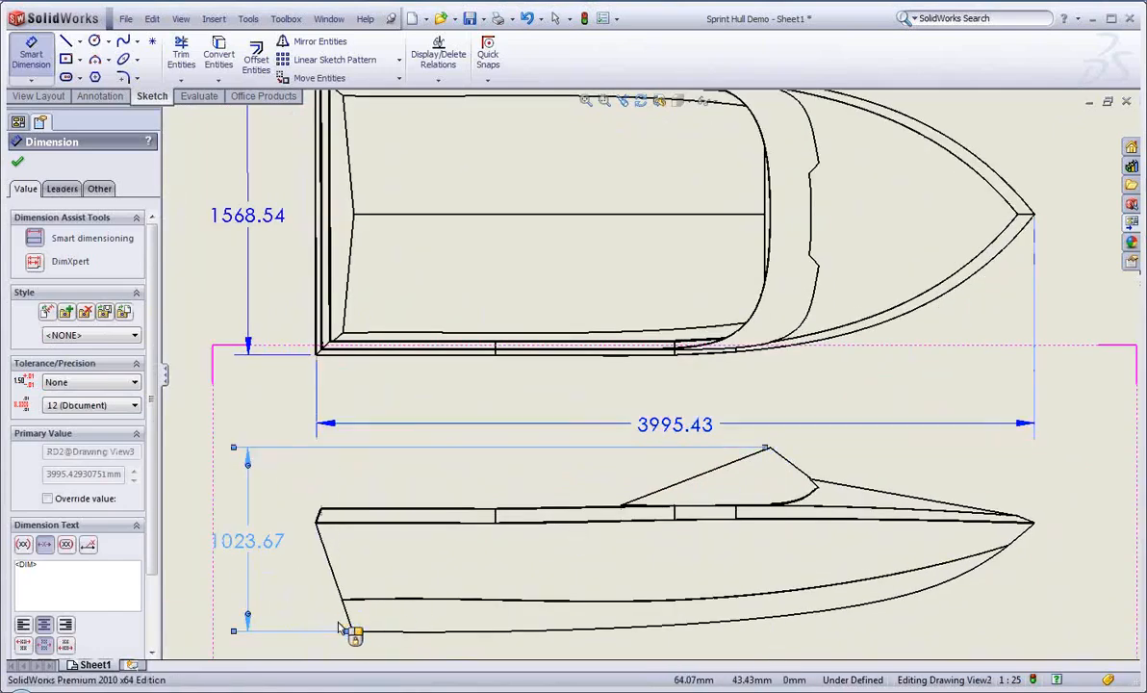
pyautogui.scroll(4, 353, 627)
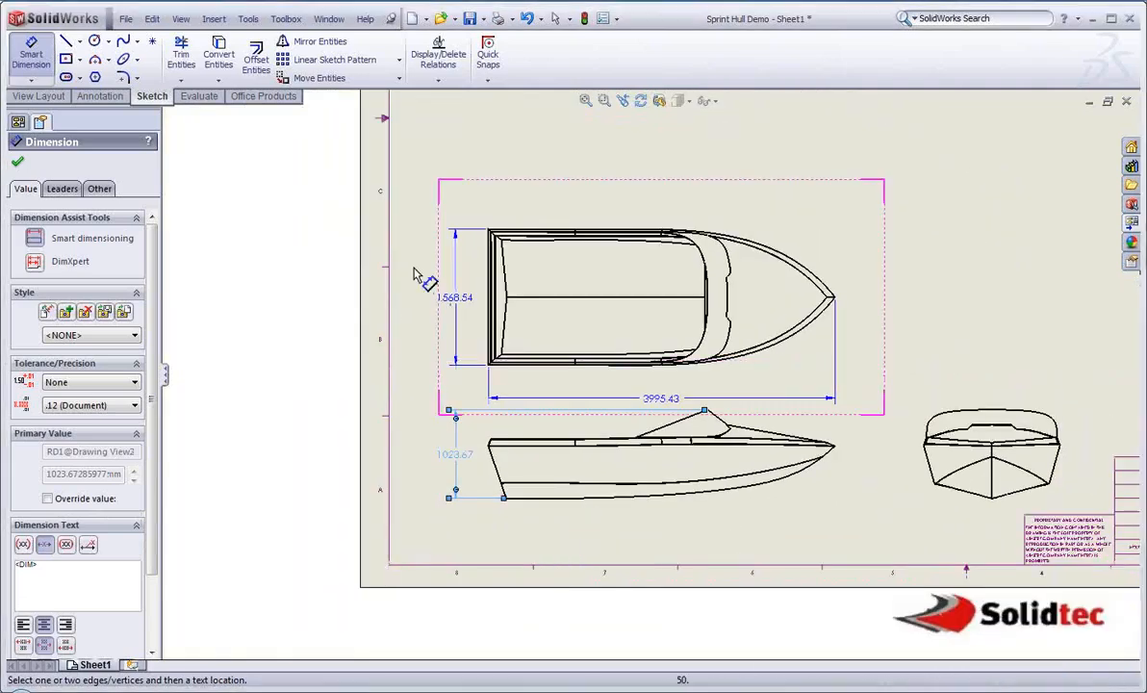
pyautogui.press('Escape')
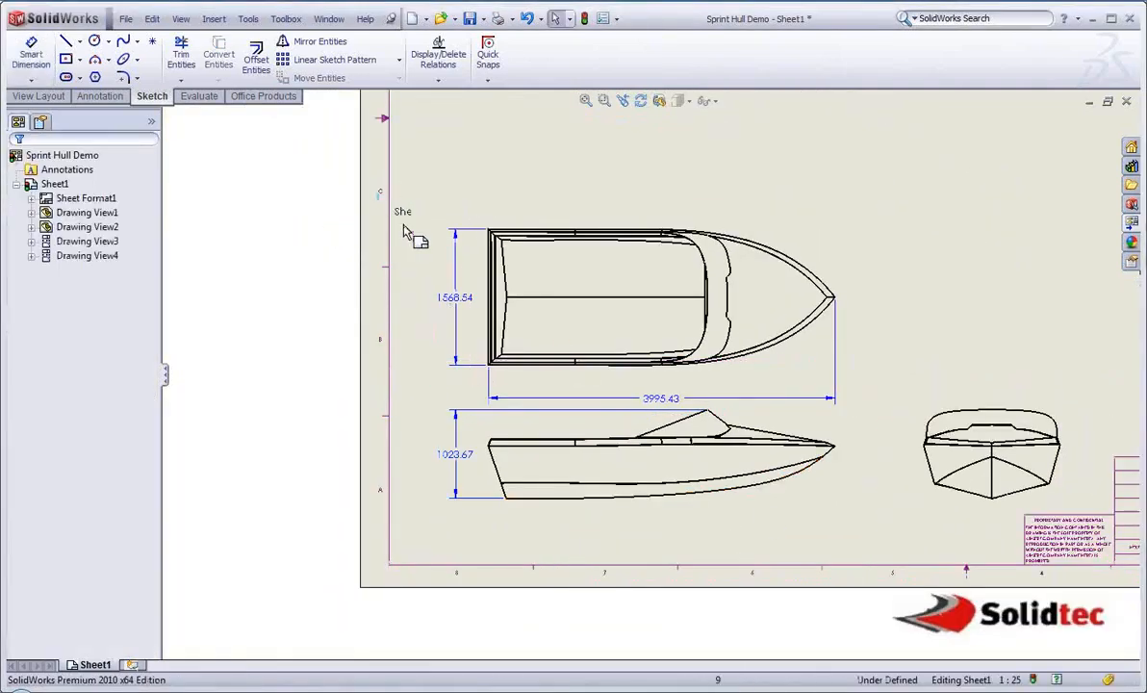
# Set the hull's width, length and height dimensions to show no decimal places
pyautogui.moveTo(377, 194); pyautogui.dragTo(853, 589)
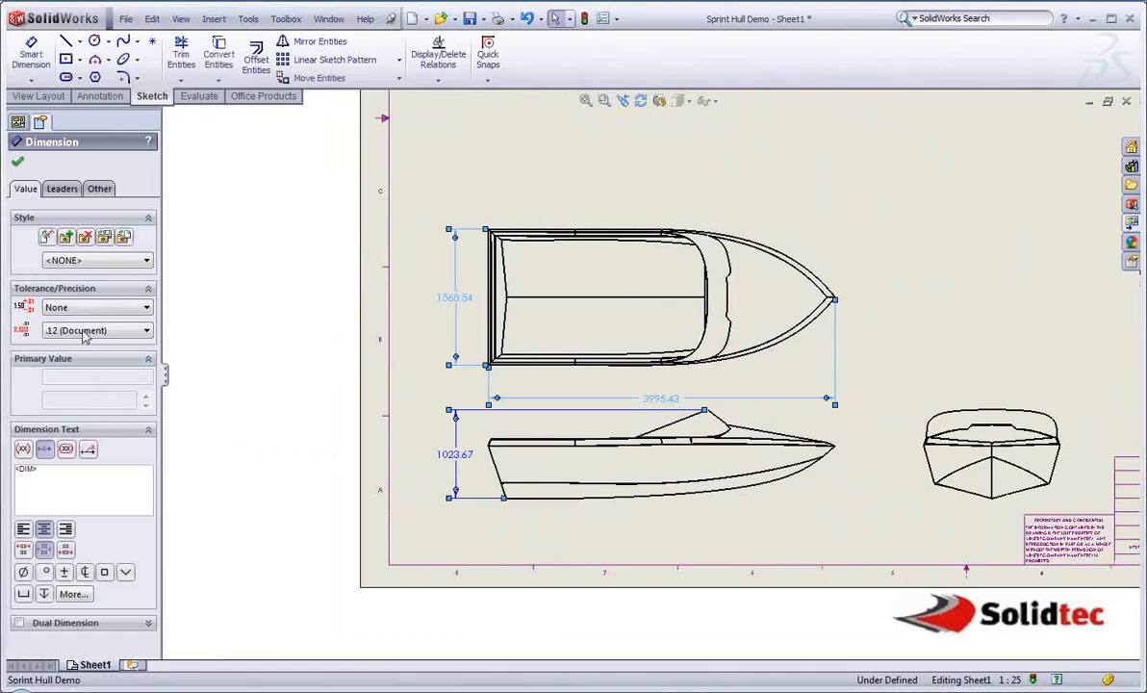
pyautogui.click(87, 332)
pyautogui.click(72, 348)
pyautogui.click(327, 364)
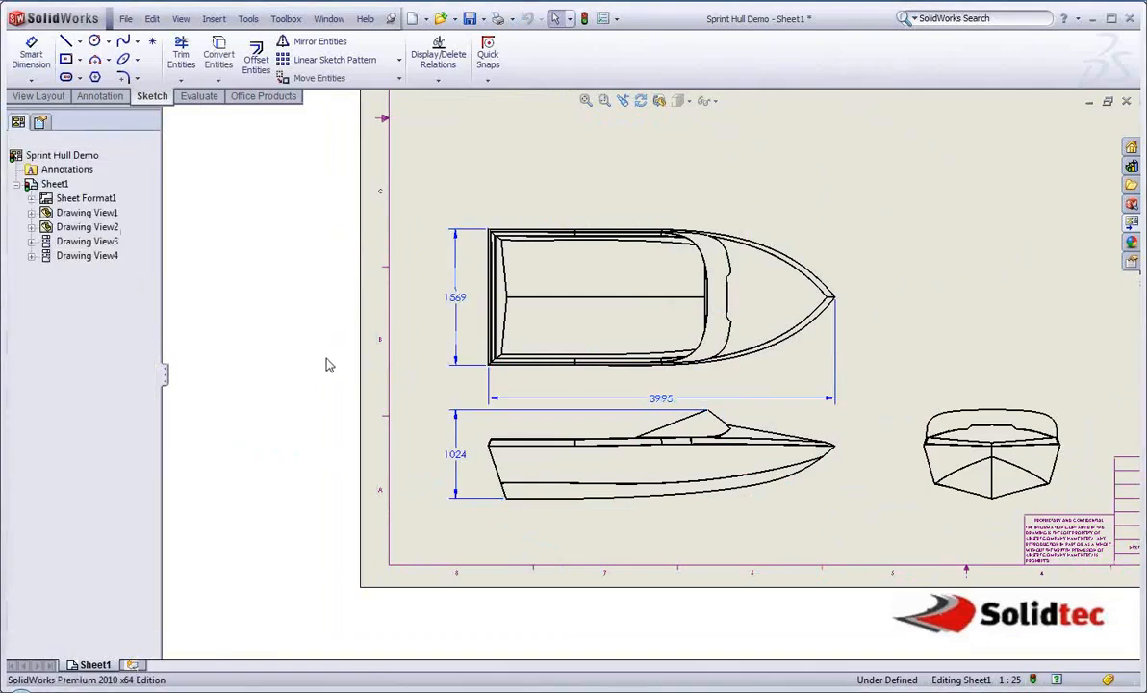
# Insert a weldment cut list for the shaded Front Iso view and place it in the sheet border's upper-right corner
pyautogui.press('f')
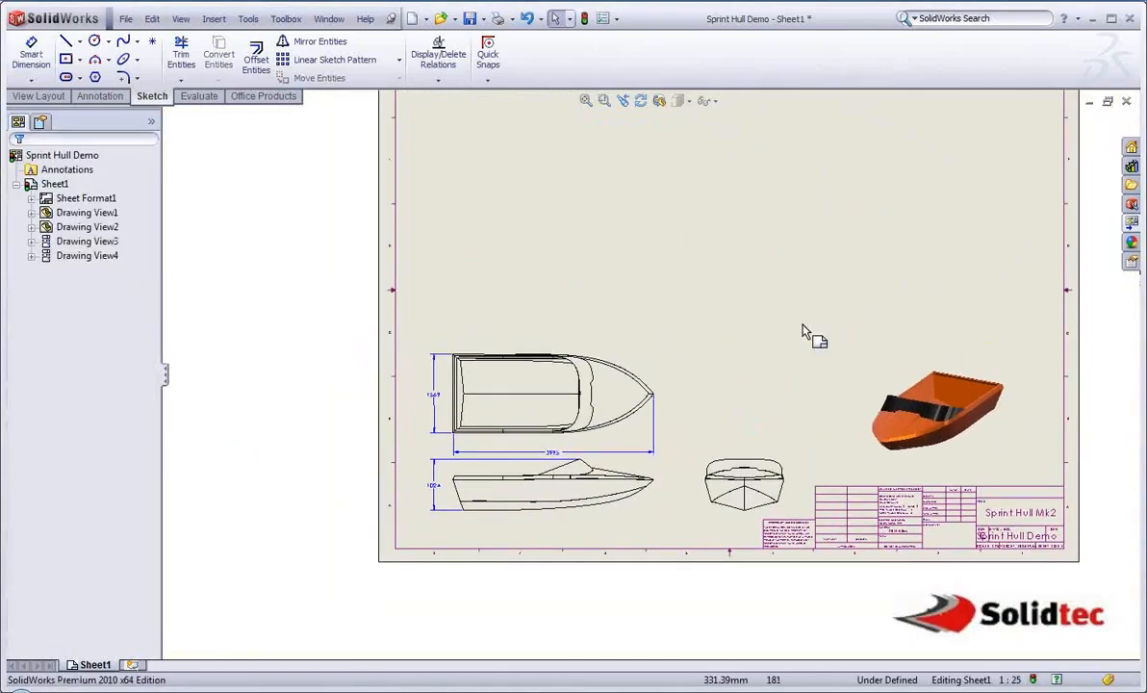
pyautogui.click(948, 356)
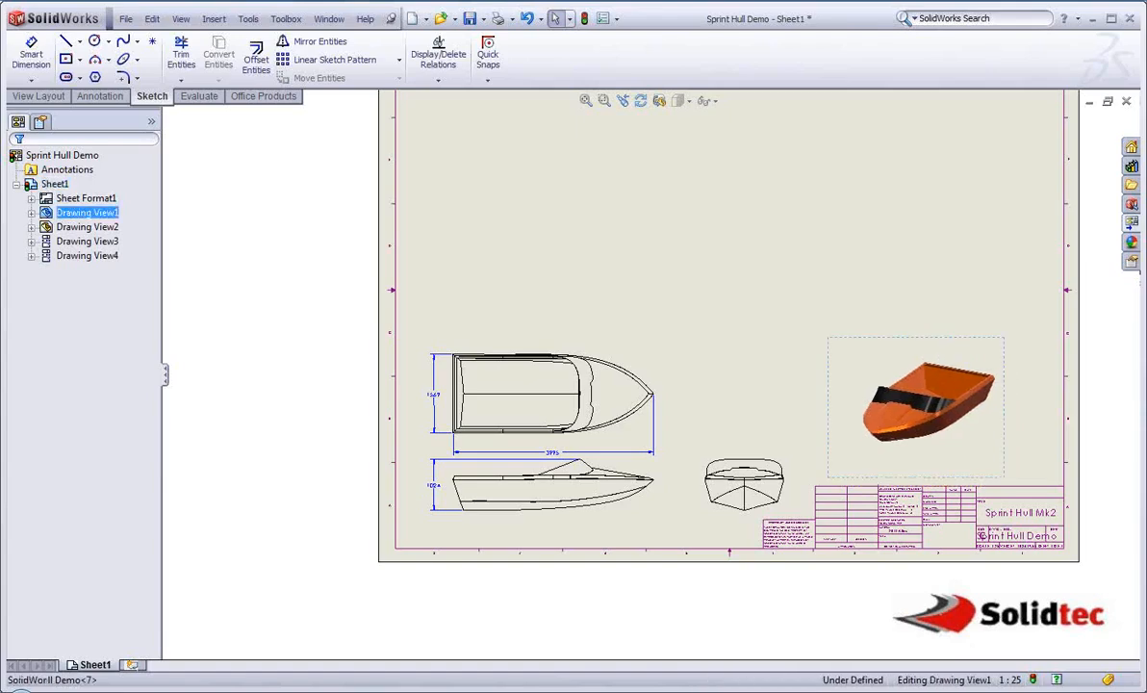
pyautogui.rightClick(946, 356)
pyautogui.click(945, 357)
pyautogui.click(893, 356)
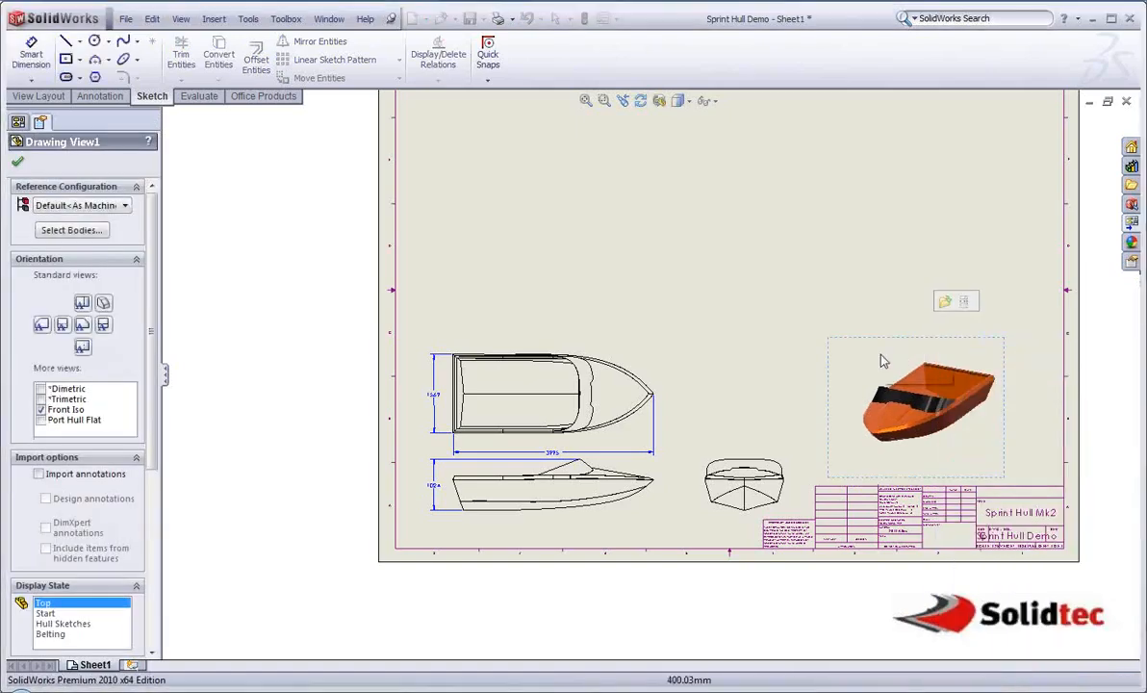
pyautogui.click(826, 294)
pyautogui.click(874, 358)
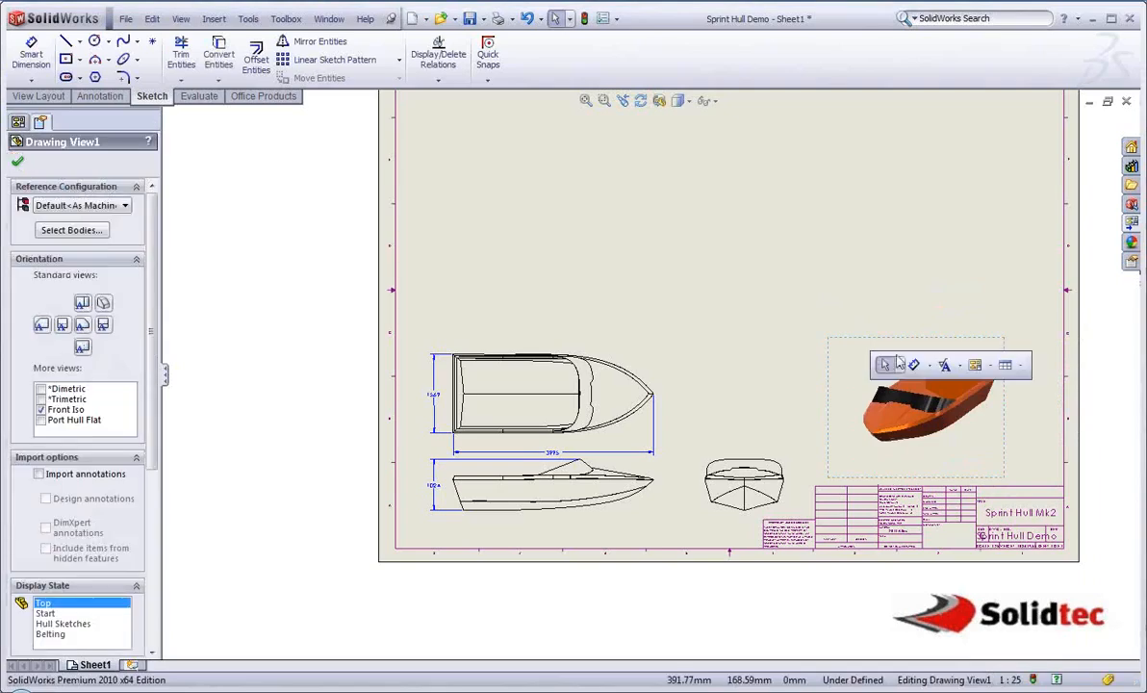
pyautogui.click(1006, 366)
pyautogui.click(1003, 462)
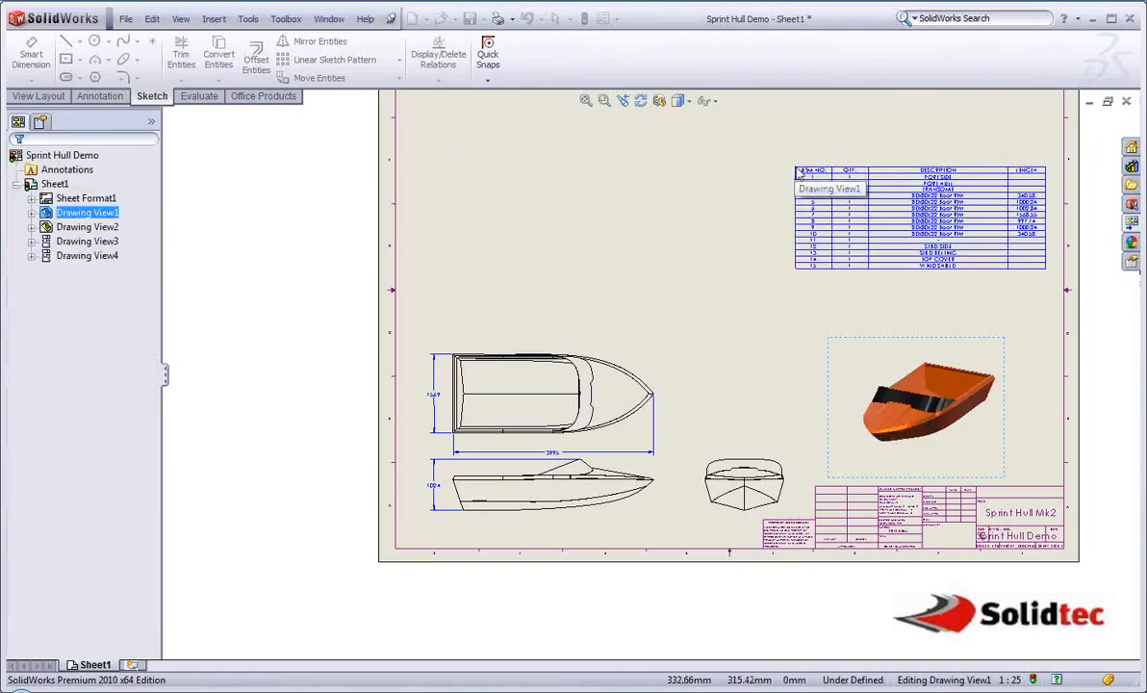
pyautogui.moveTo(792, 175); pyautogui.dragTo(703, 260, button='middle')
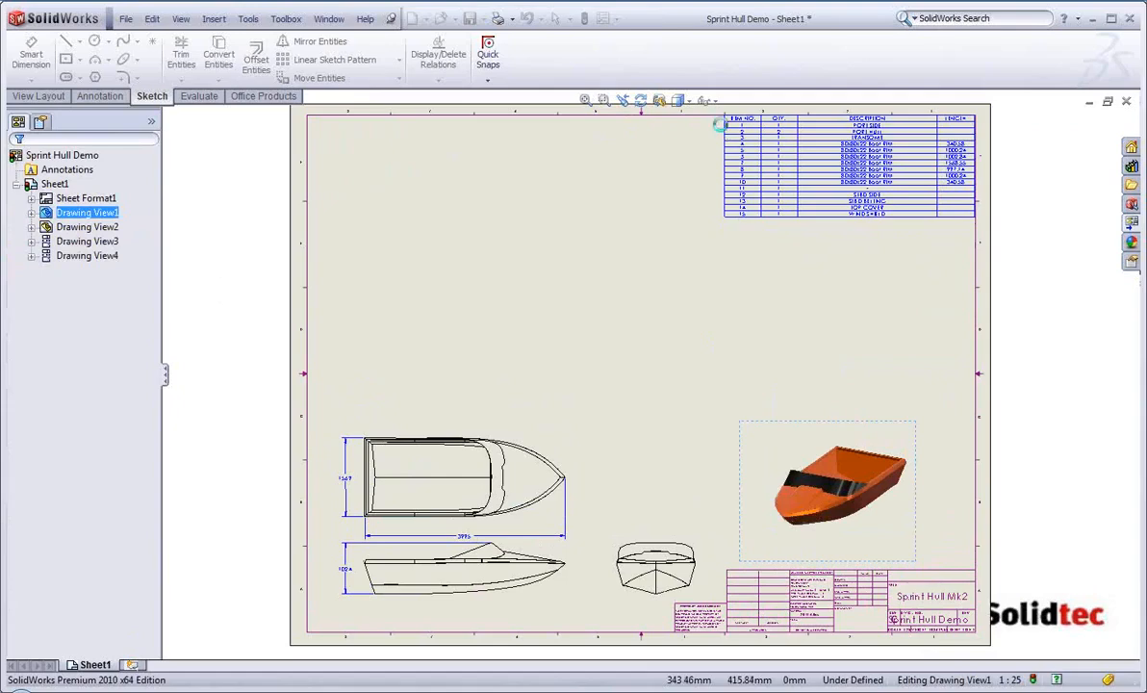
pyautogui.click(719, 125)
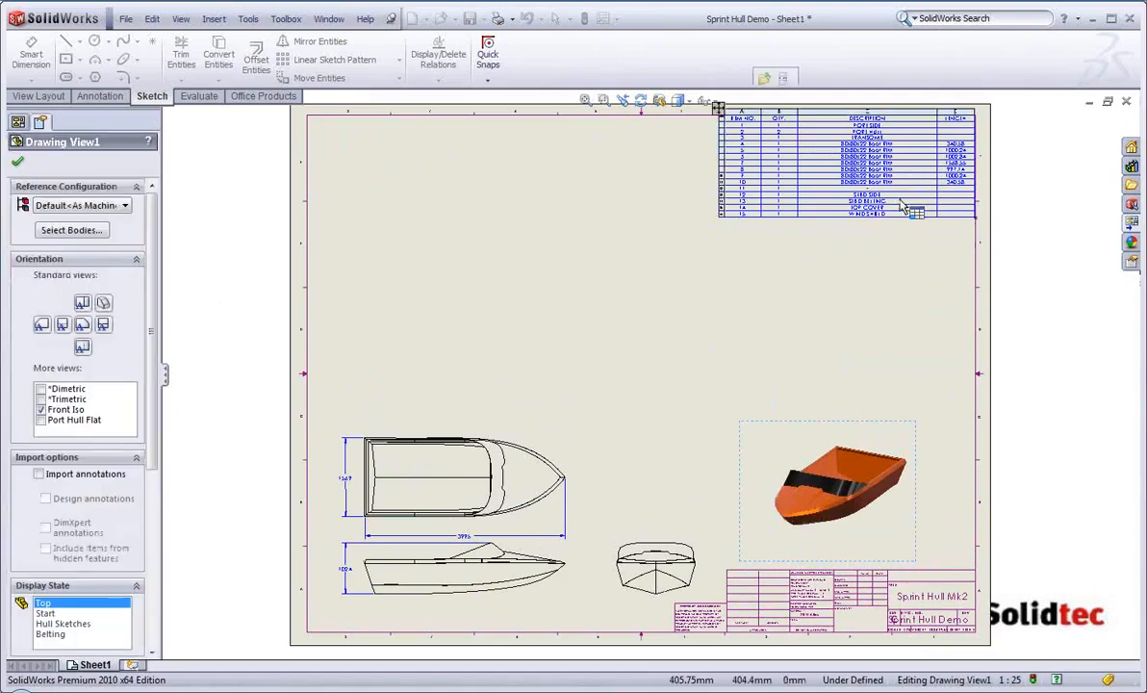
# Auto-balloon the shaded Front Iso view with item numbers in a square layout and move the view up clear of the title block
pyautogui.scroll(-5, 902, 204)
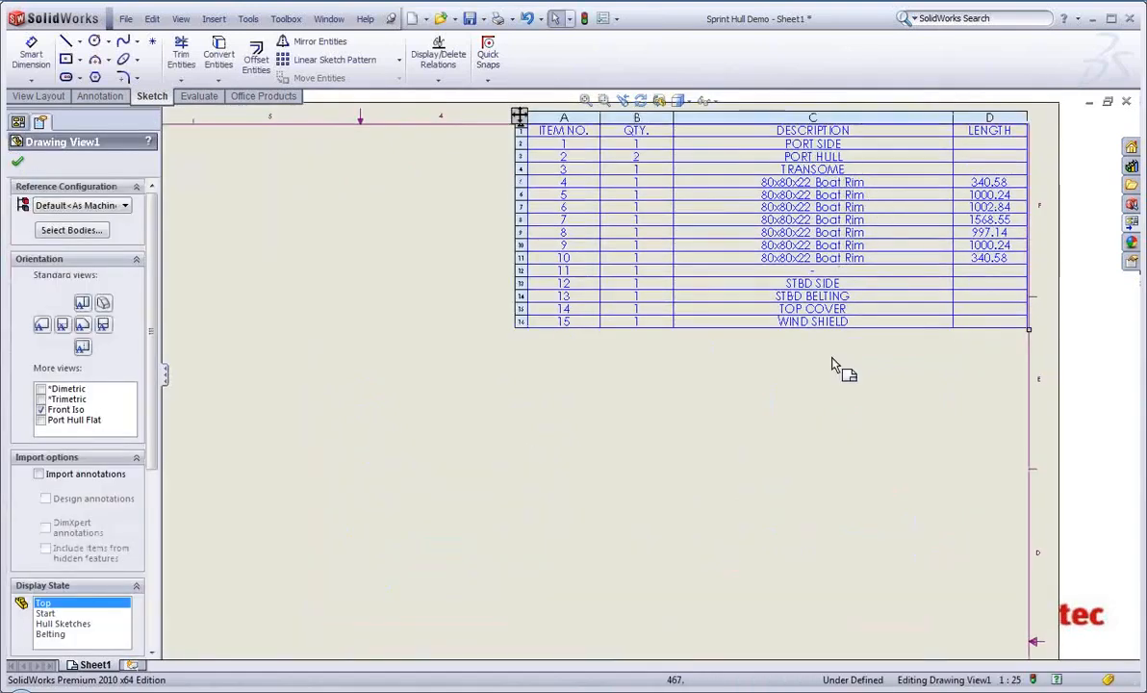
pyautogui.scroll(4, 832, 404)
pyautogui.scroll(2, 808, 327)
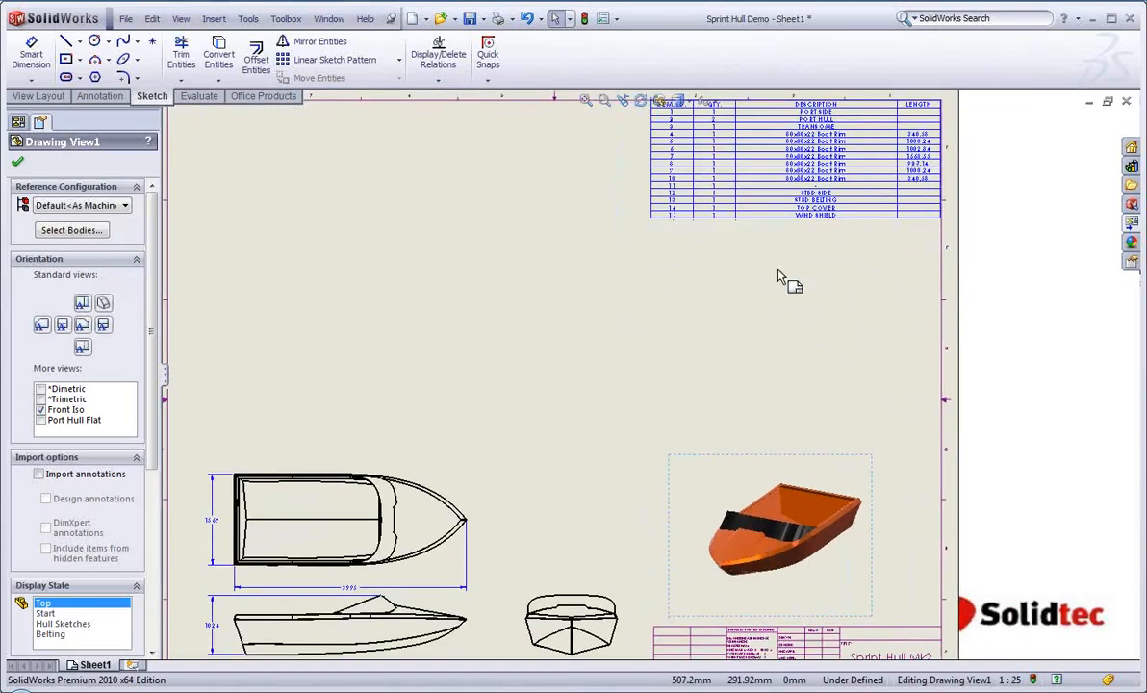
pyautogui.scroll(-2, 833, 354)
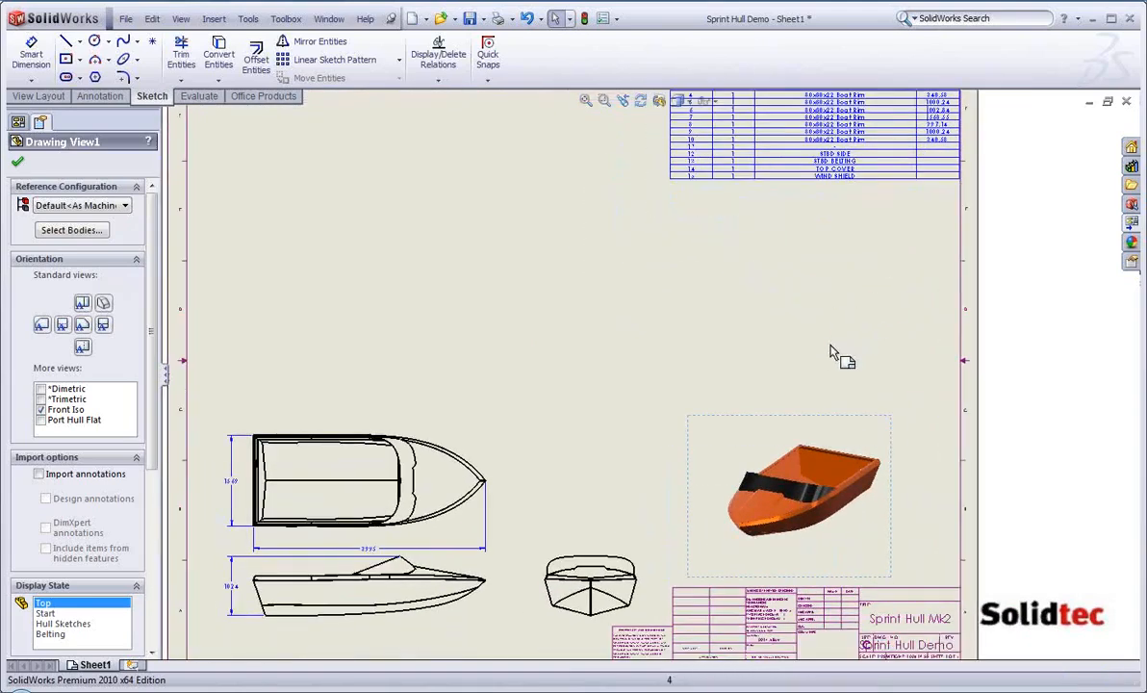
pyautogui.click(768, 441)
pyautogui.click(863, 448)
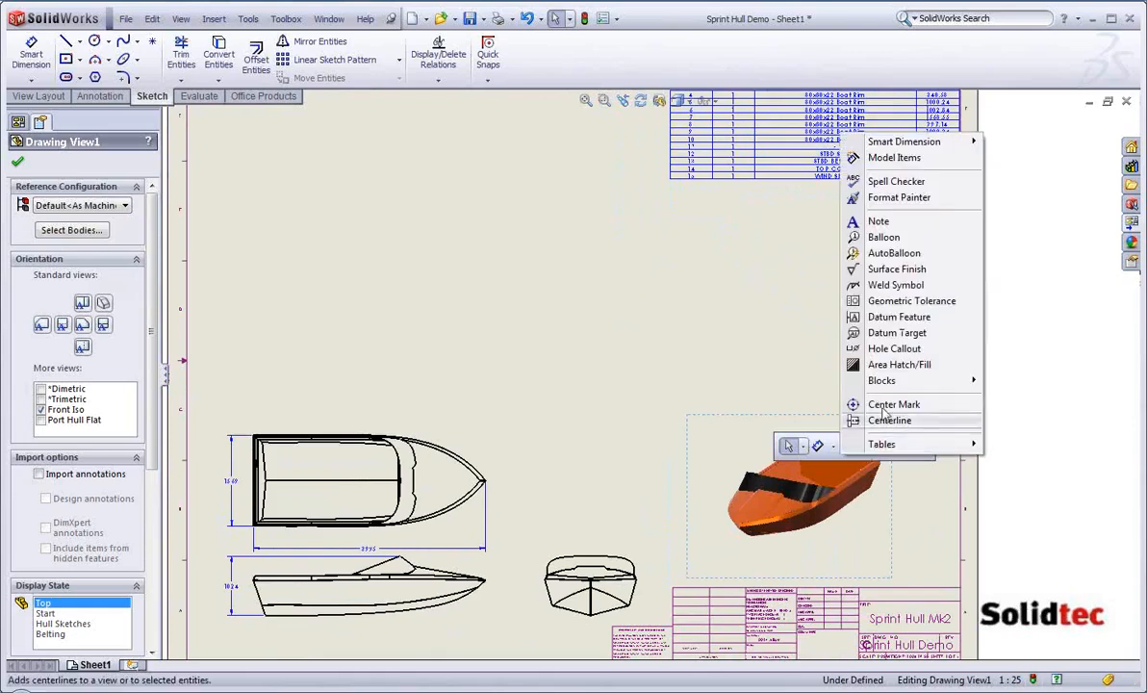
pyautogui.click(873, 254)
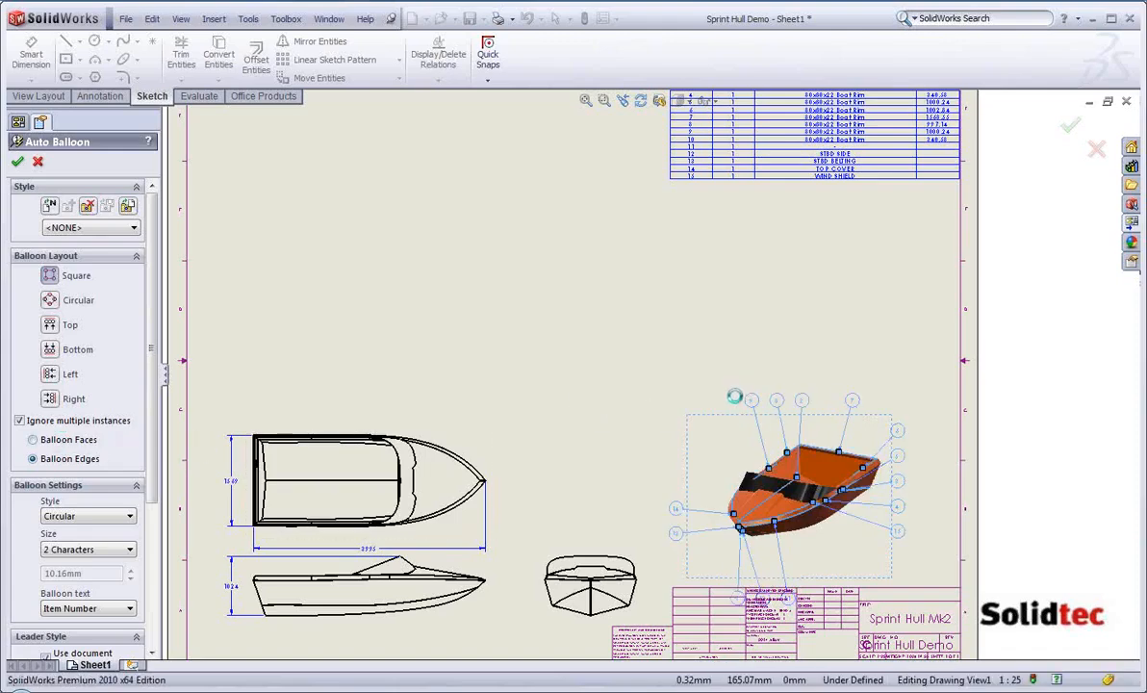
pyautogui.click(19, 163)
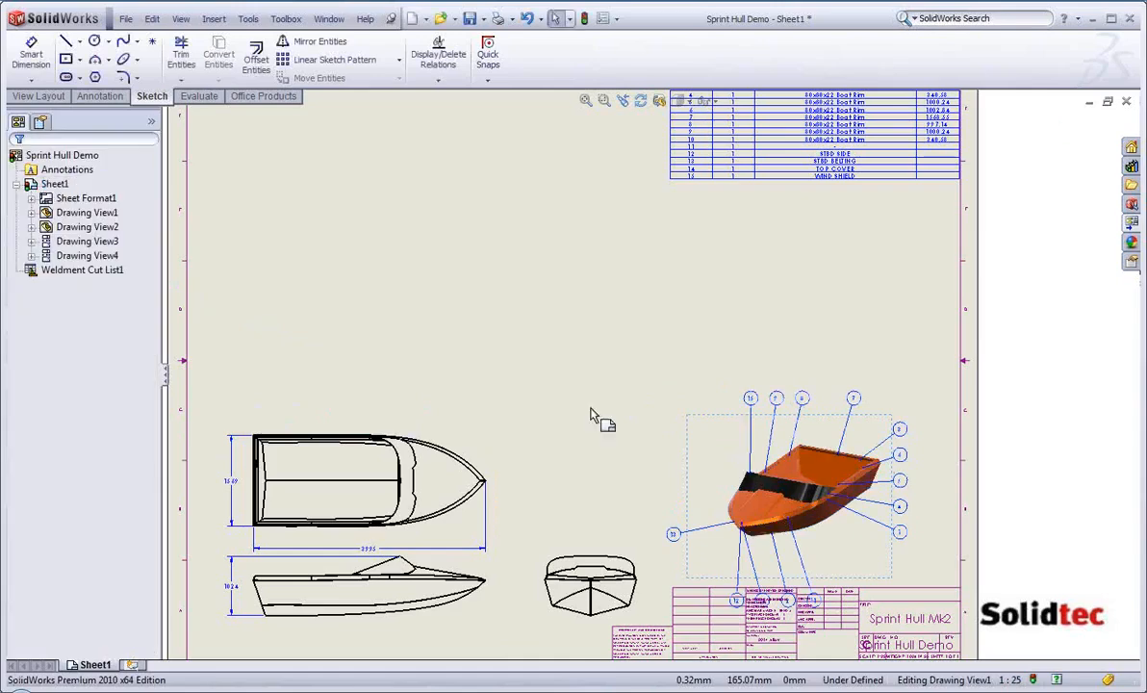
pyautogui.moveTo(709, 430); pyautogui.dragTo(711, 398)
pyautogui.click(534, 340)
# Insert a flat-pattern model view of the PHULL configuration and place it in the empty area above the top view
pyautogui.scroll(2, 536, 339)
pyautogui.moveTo(548, 336); pyautogui.dragTo(626, 359, button='middle')
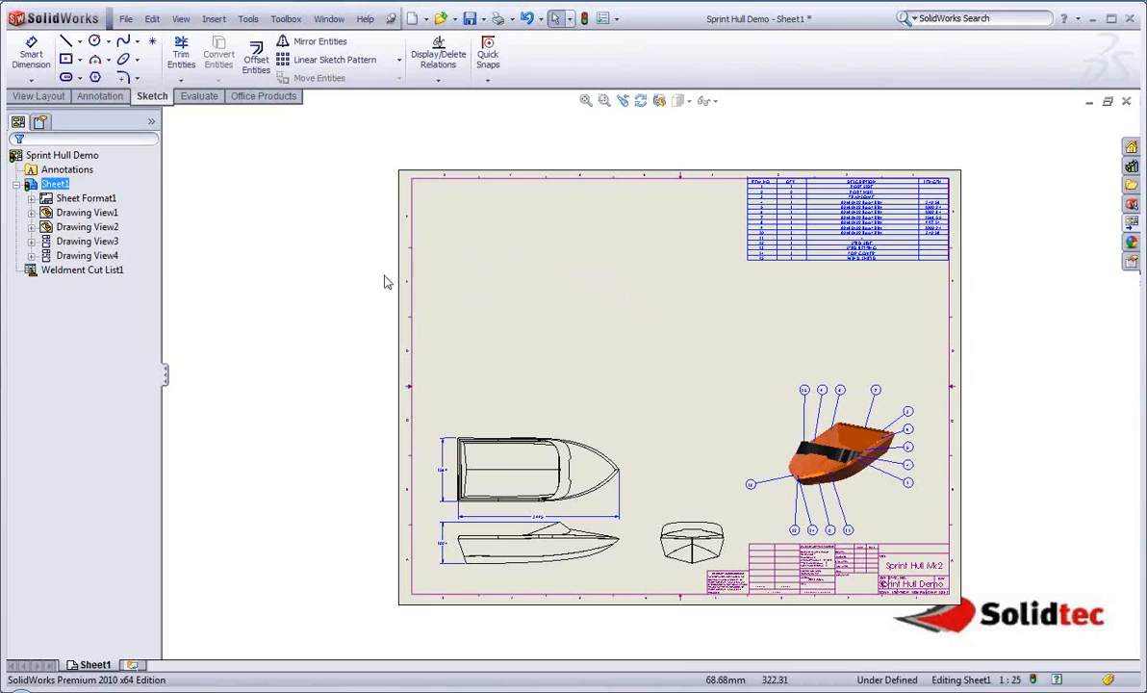
pyautogui.click(46, 96)
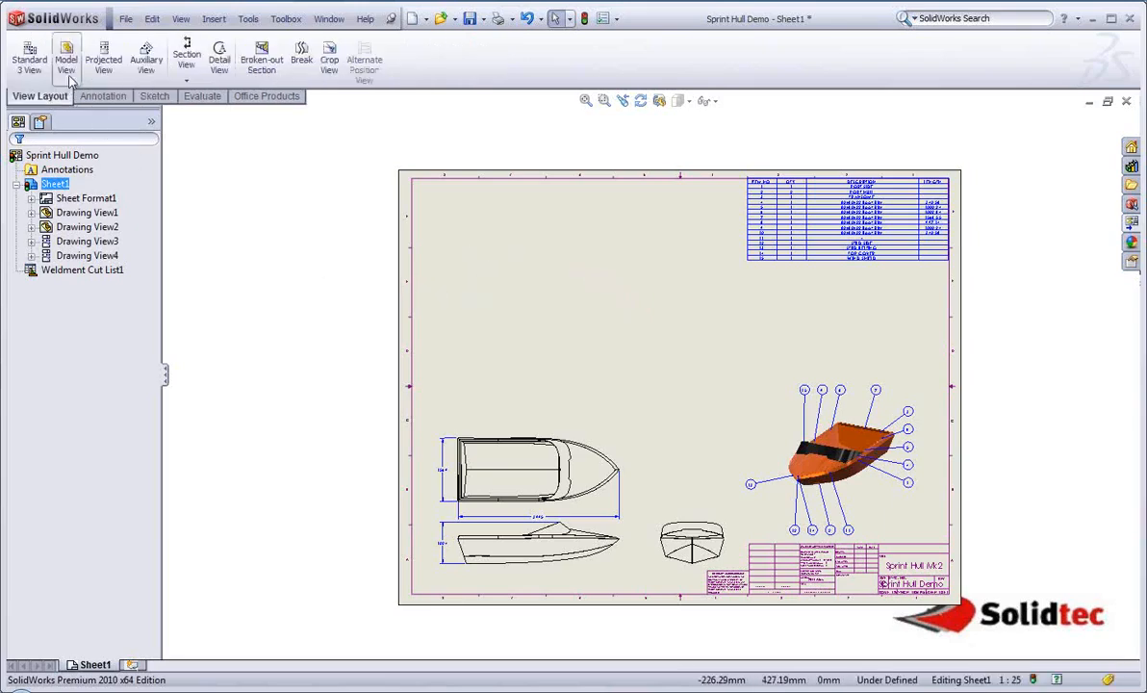
pyautogui.click(65, 58)
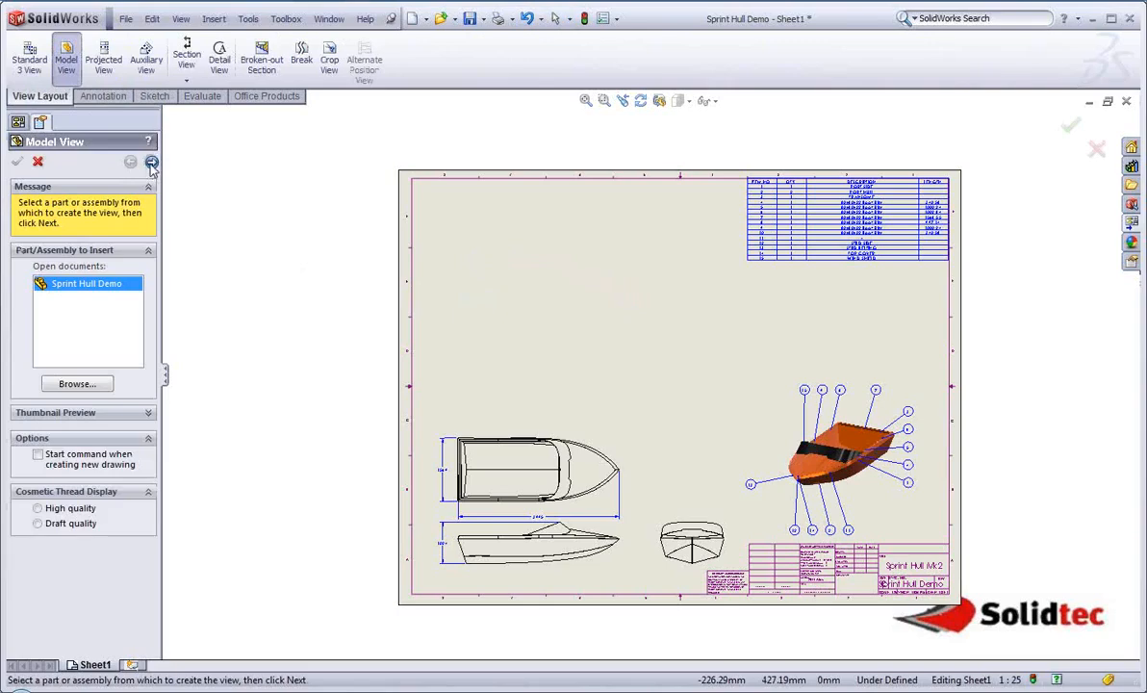
pyautogui.click(151, 162)
pyautogui.click(107, 323)
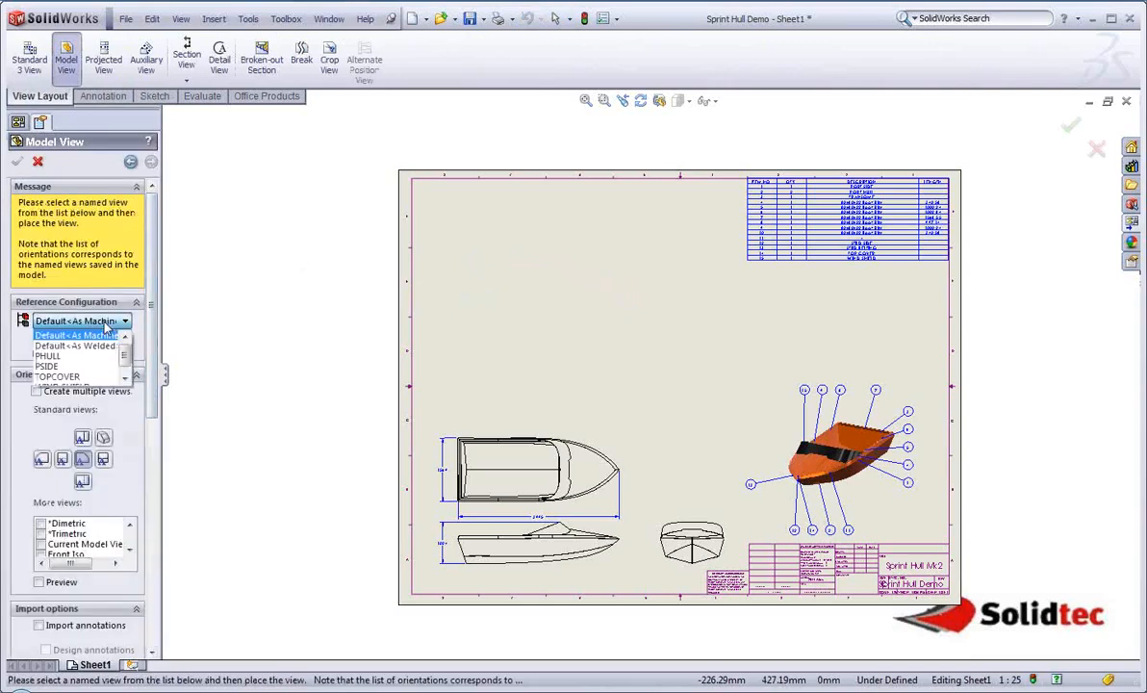
pyautogui.click(58, 355)
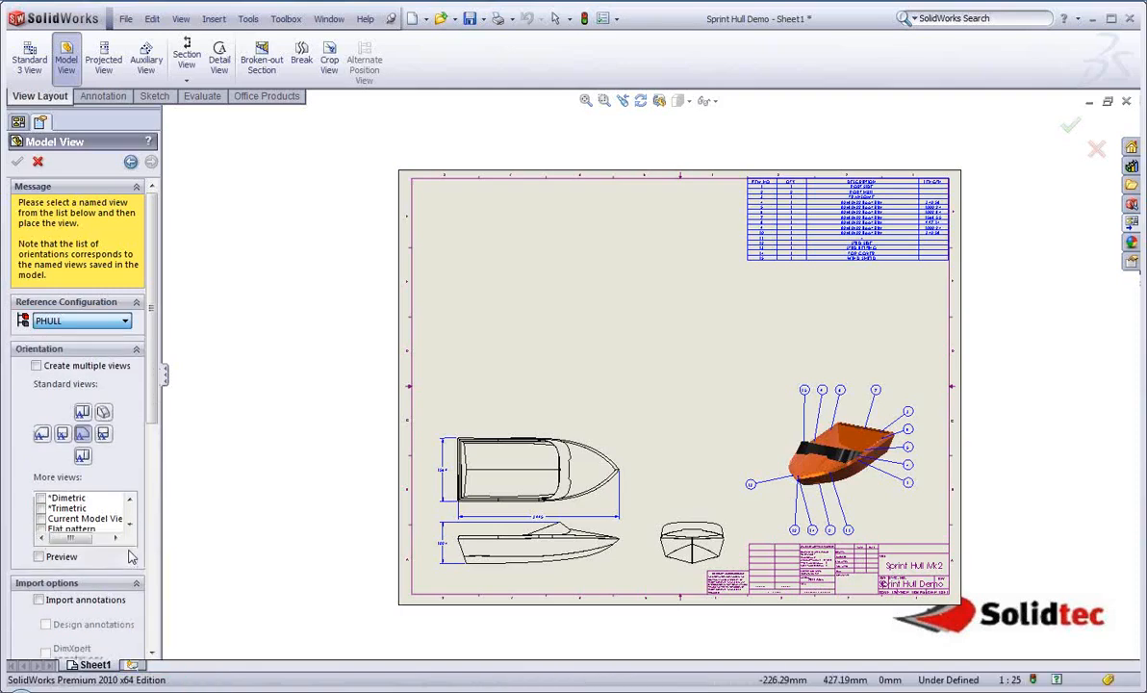
pyautogui.scroll(-2, 106, 515)
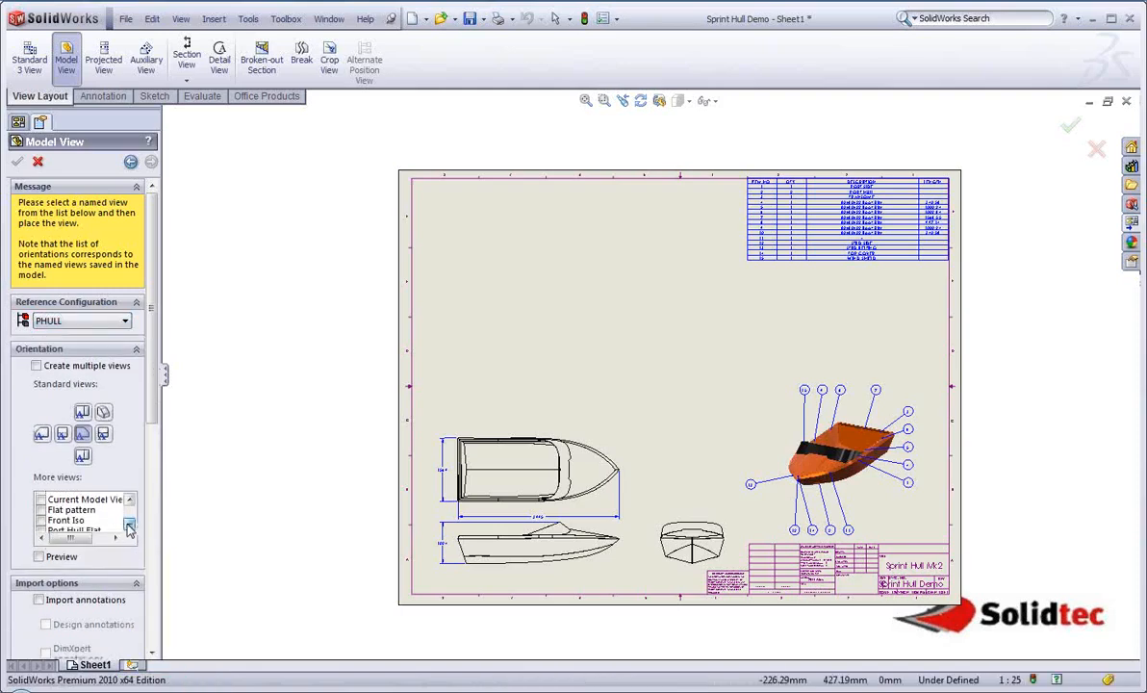
pyautogui.click(42, 508)
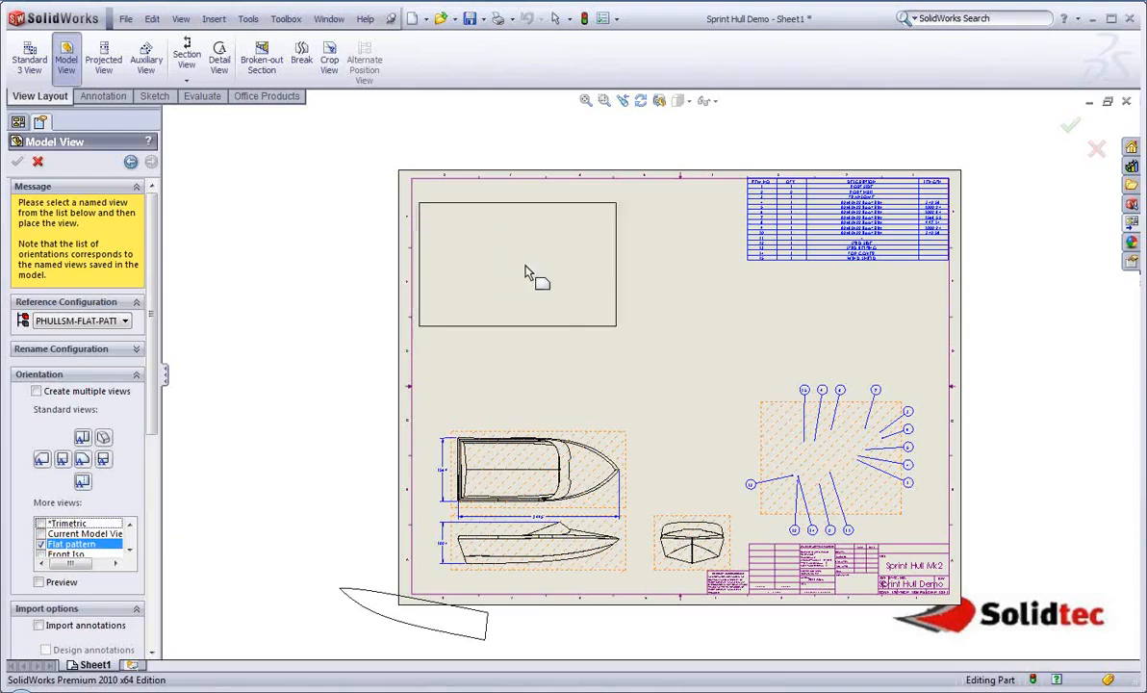
pyautogui.click(528, 267)
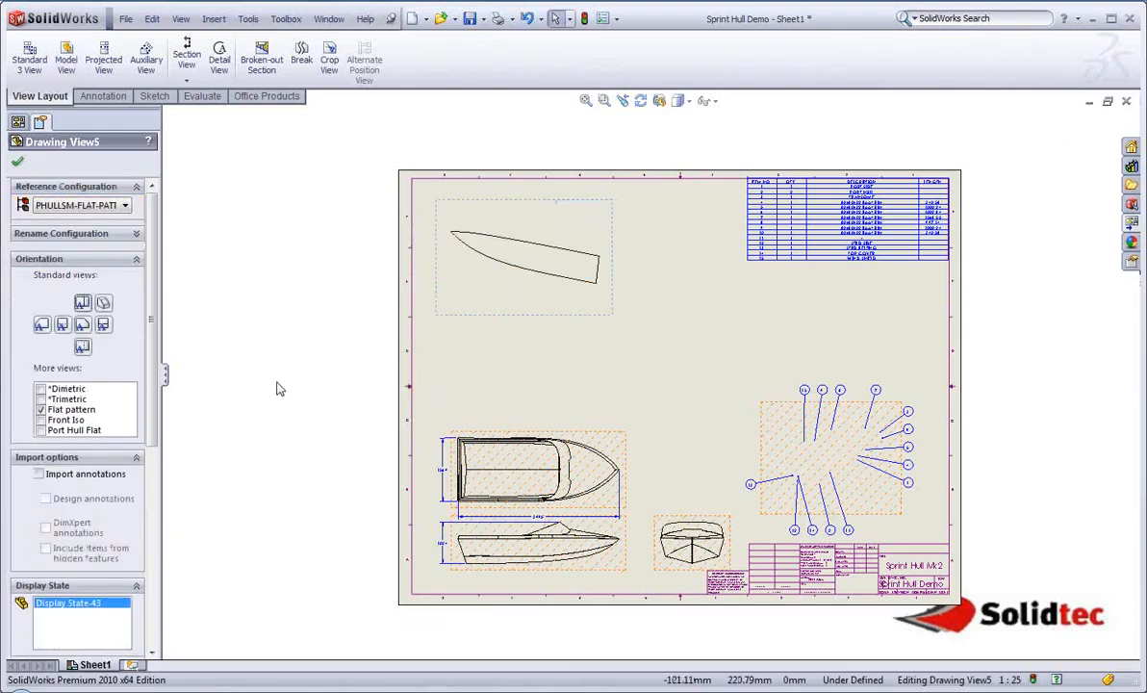
# Rotate the port hull flat-pattern view about 281° so its bow points up, and move it beside the sheet's left border
pyautogui.click(641, 101)
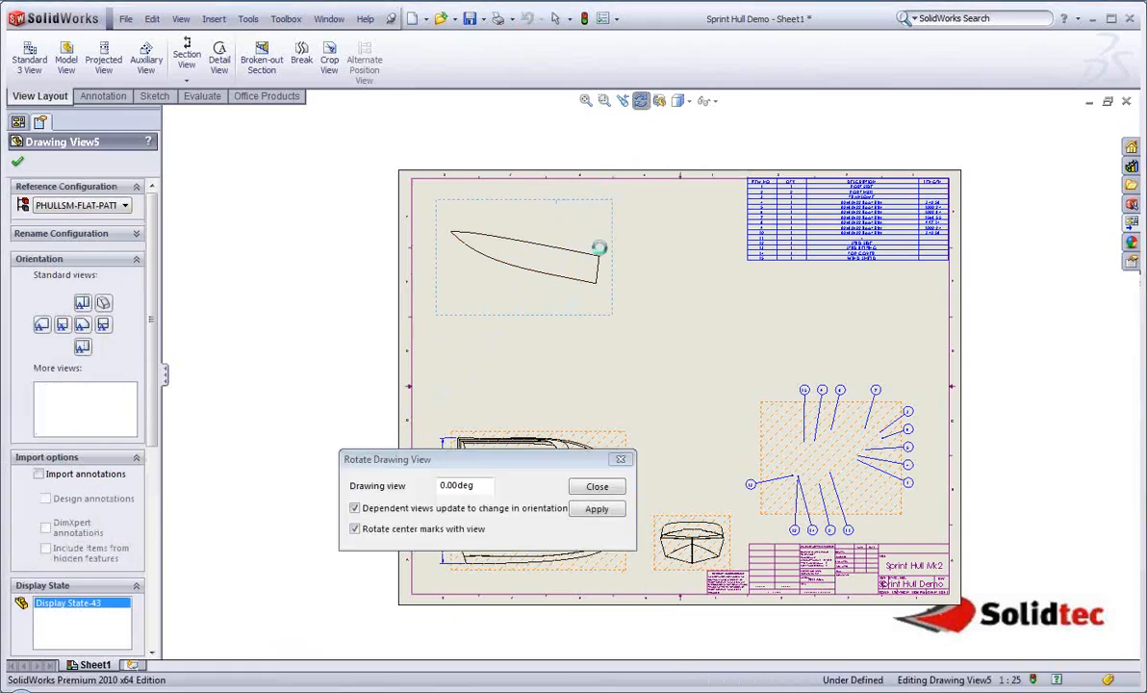
pyautogui.moveTo(598, 248); pyautogui.dragTo(548, 379)
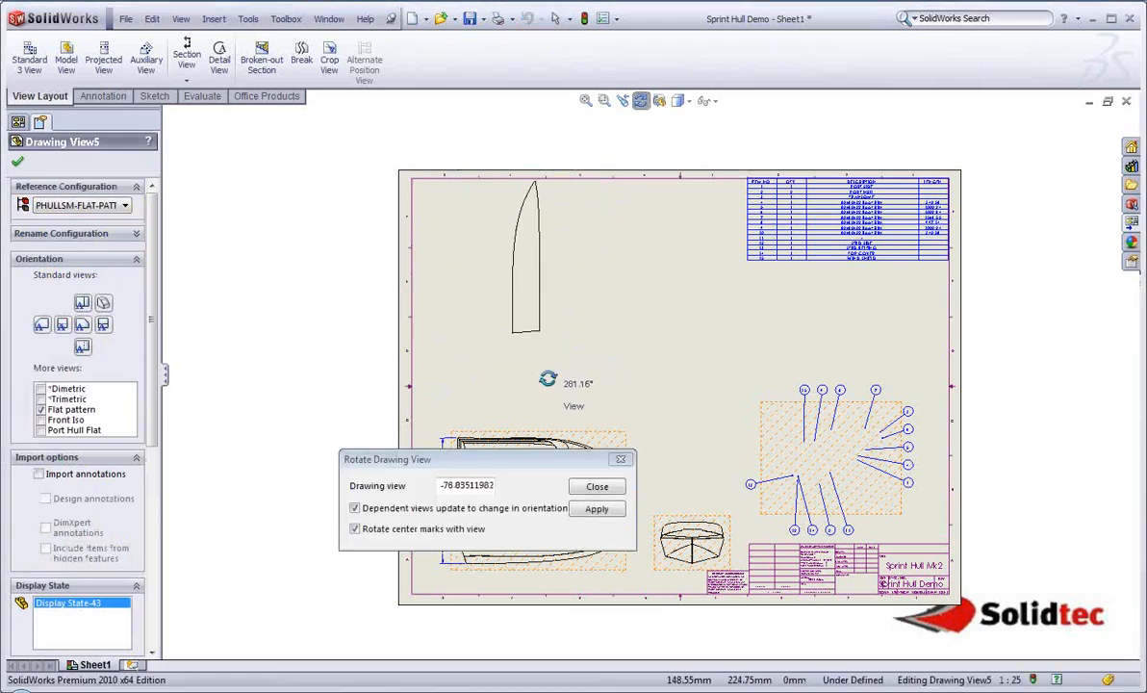
pyautogui.click(598, 487)
pyautogui.moveTo(510, 364); pyautogui.dragTo(448, 382)
pyautogui.click(85, 207)
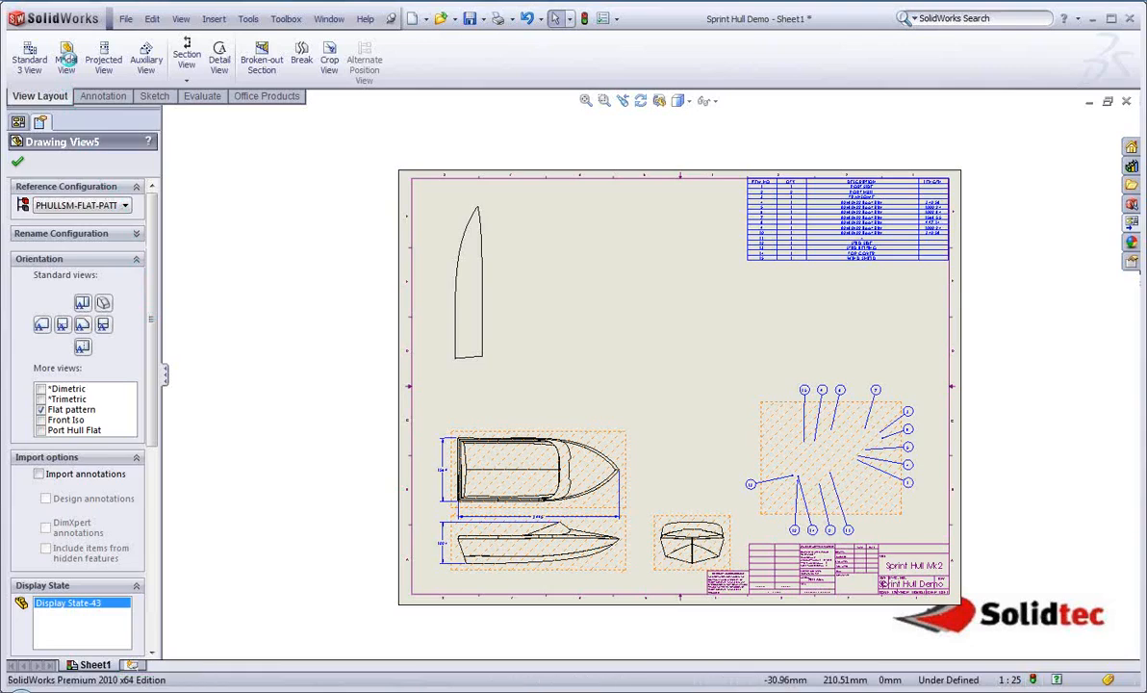
# Insert a flat-pattern model view of the TOPCOVER configuration and place it to the right of the port hull pattern
pyautogui.click(67, 60)
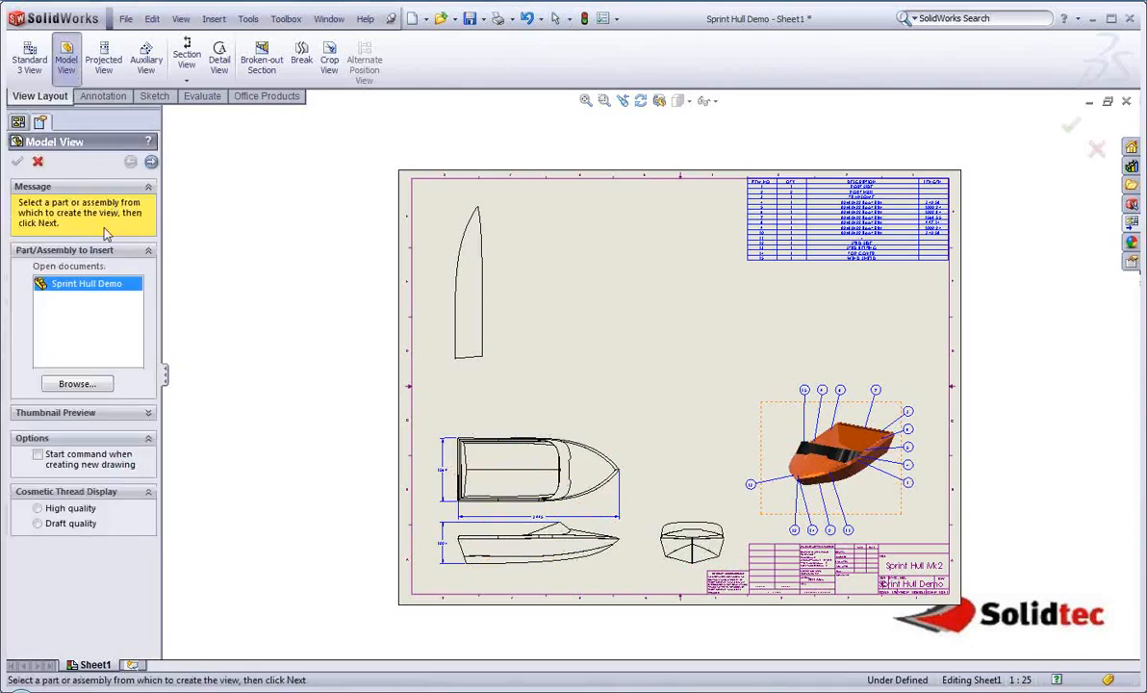
pyautogui.click(131, 162)
pyautogui.click(92, 322)
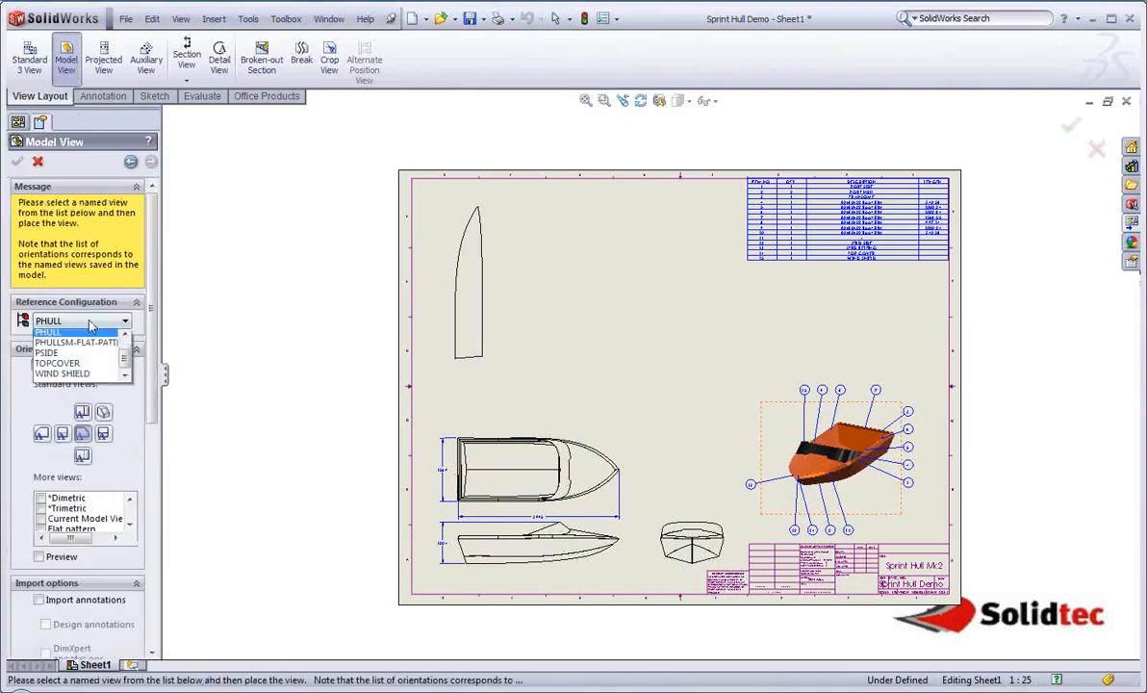
pyautogui.click(84, 363)
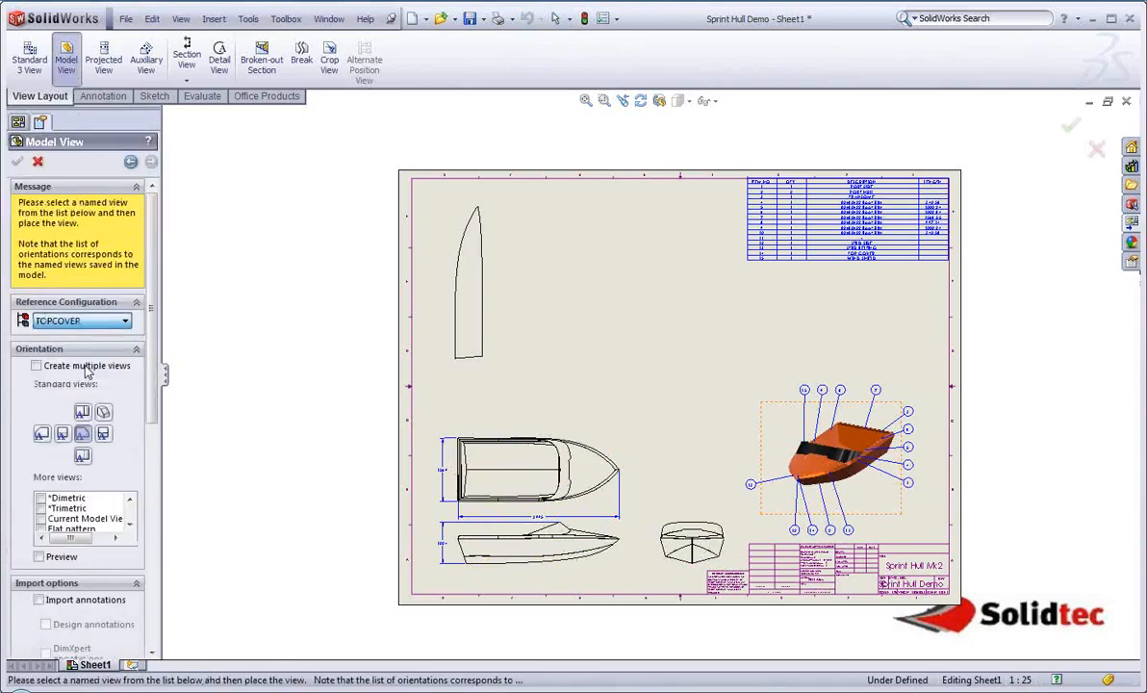
pyautogui.click(128, 530)
pyautogui.click(69, 519)
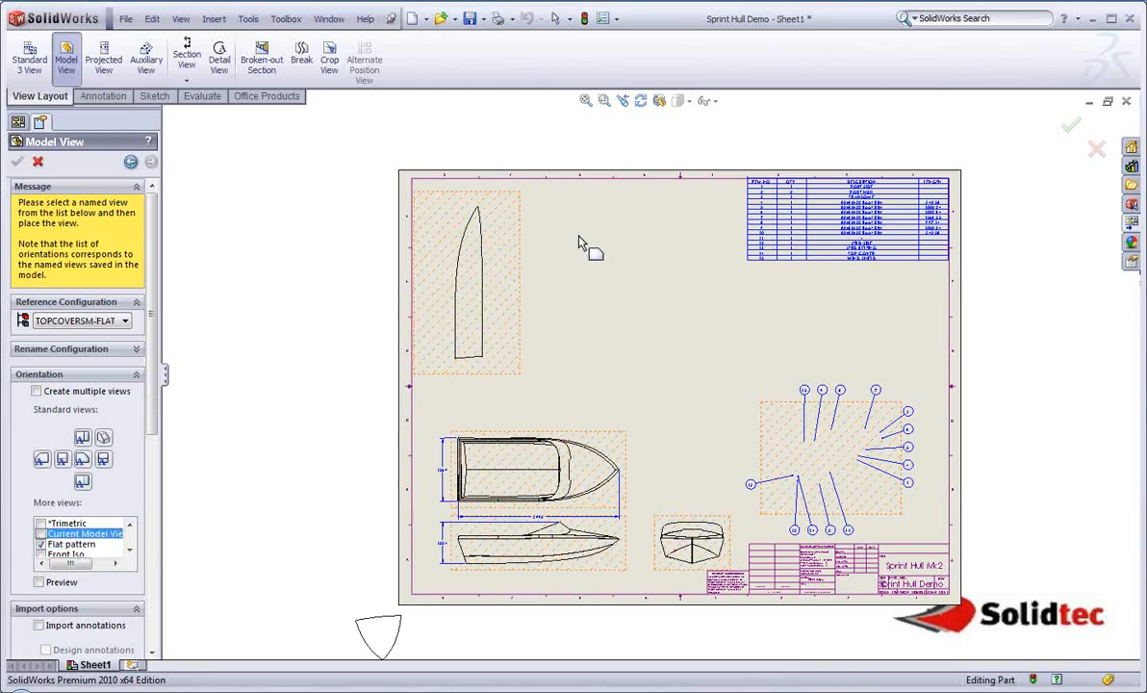
pyautogui.click(584, 253)
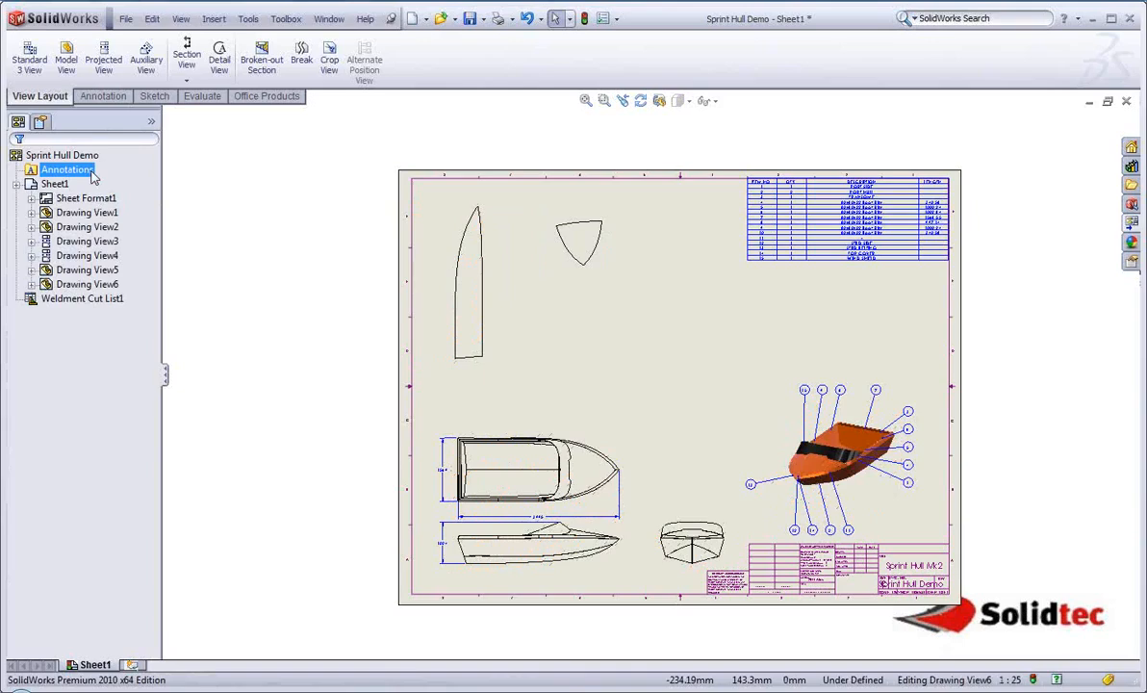
# Insert a flat-pattern model view of the WIND SHIELD configuration below the top cover pattern and rebuild the drawing
pyautogui.click(65, 60)
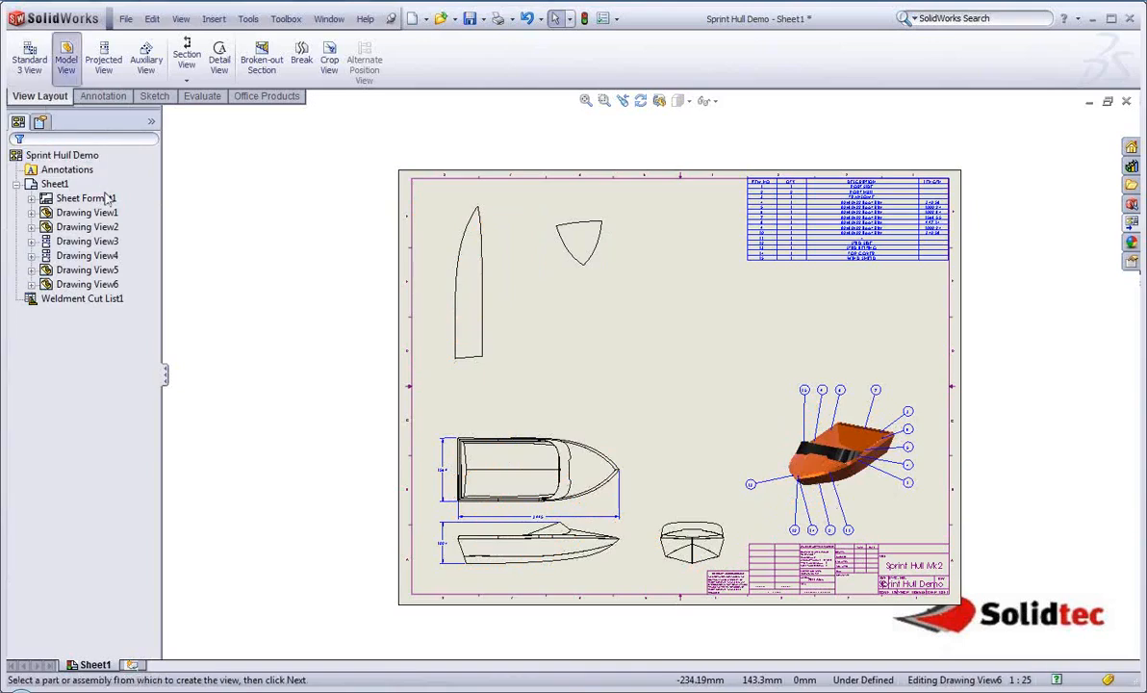
pyautogui.click(149, 161)
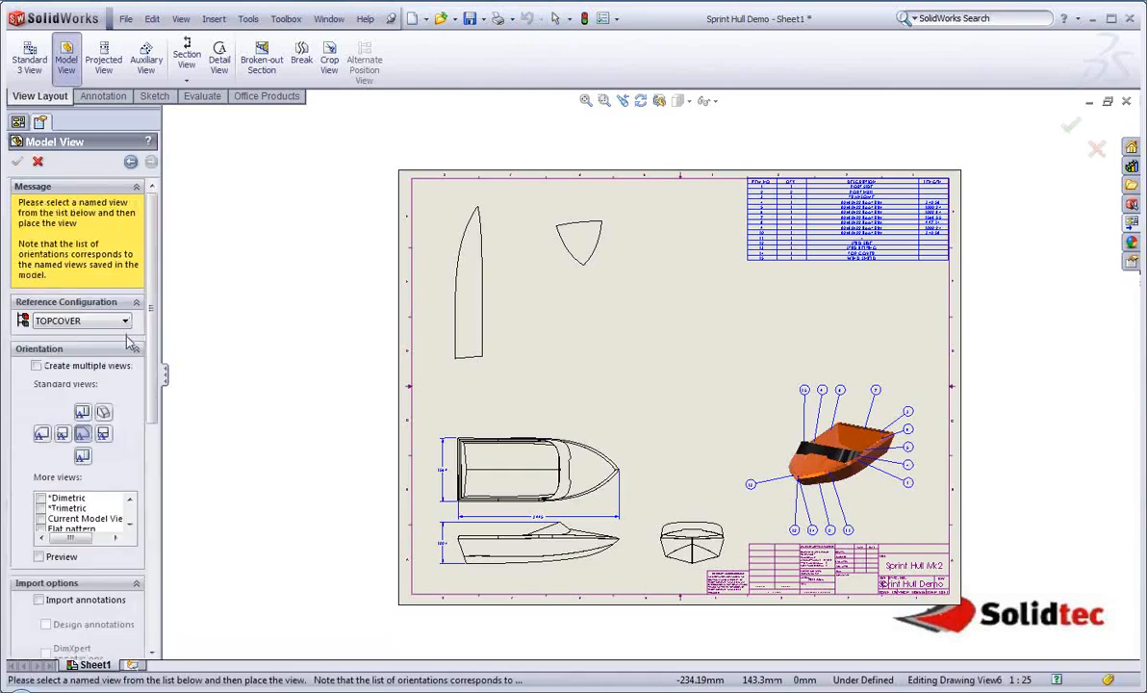
pyautogui.click(124, 321)
pyautogui.click(93, 377)
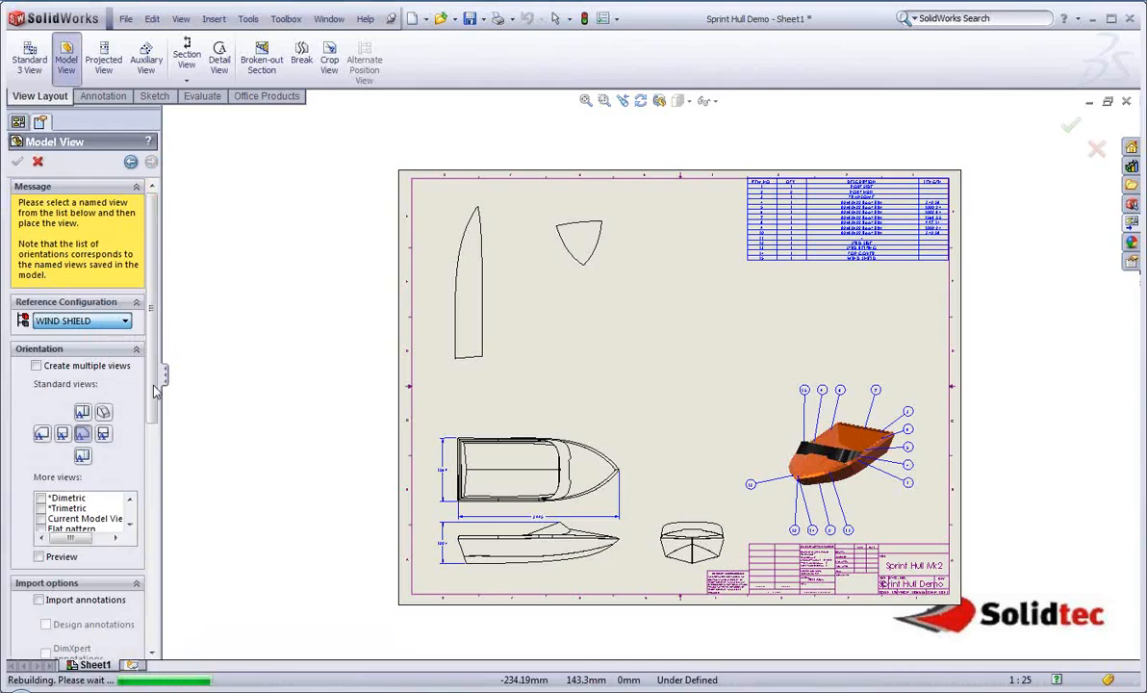
pyautogui.click(60, 528)
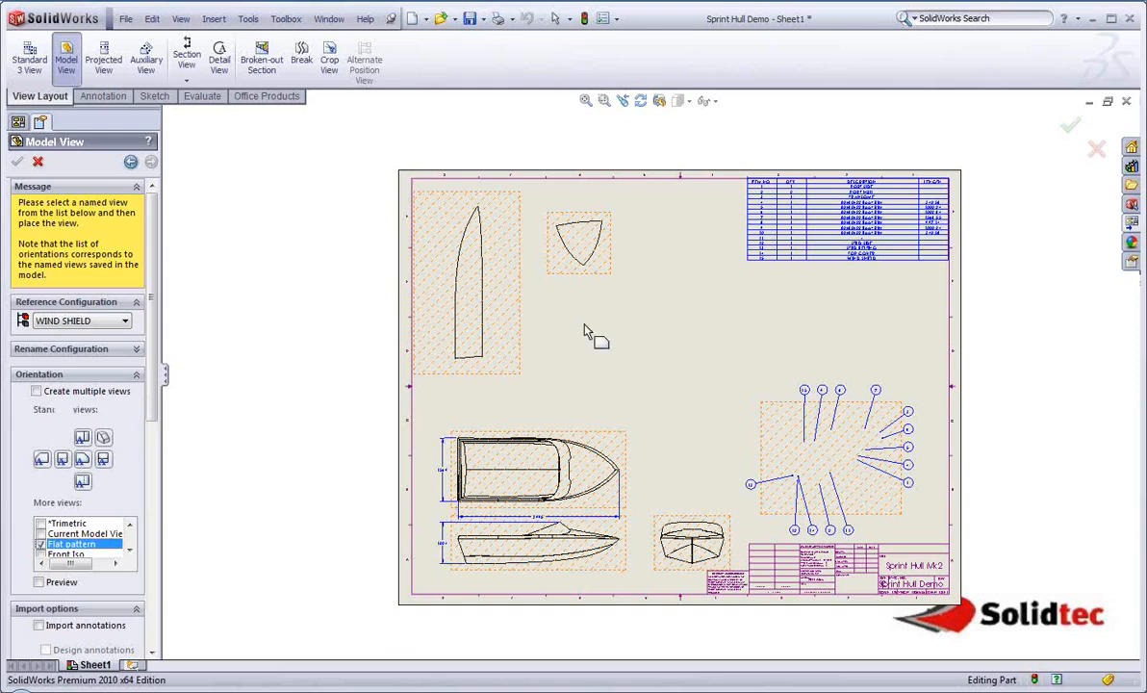
pyautogui.click(589, 332)
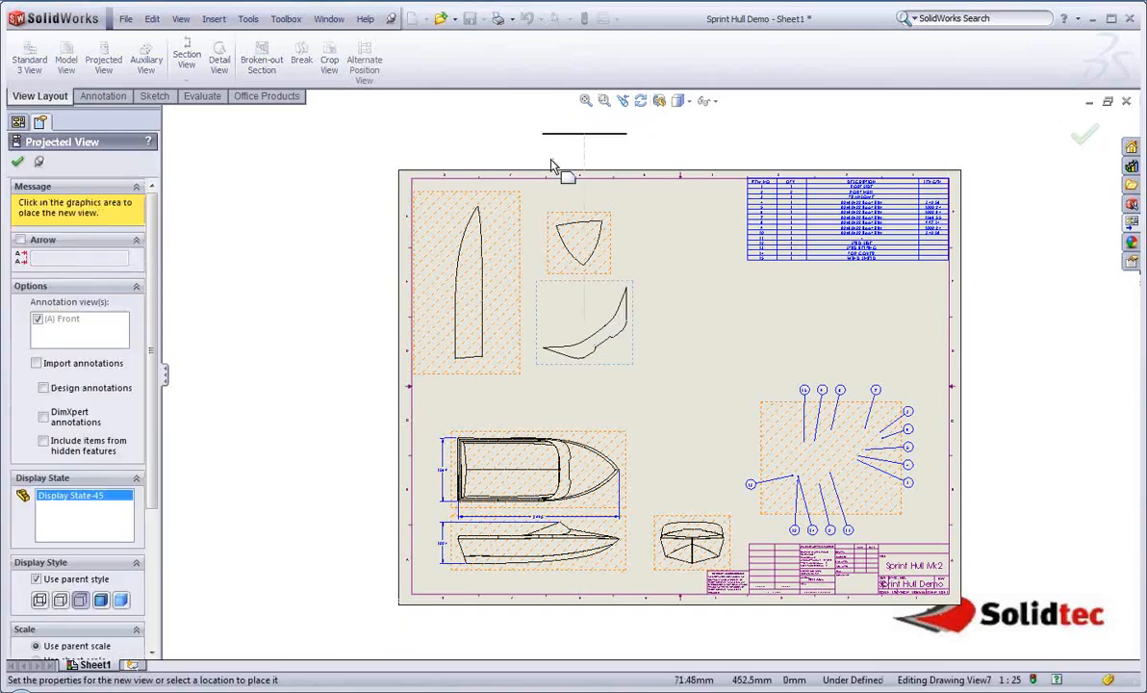
pyautogui.click(18, 162)
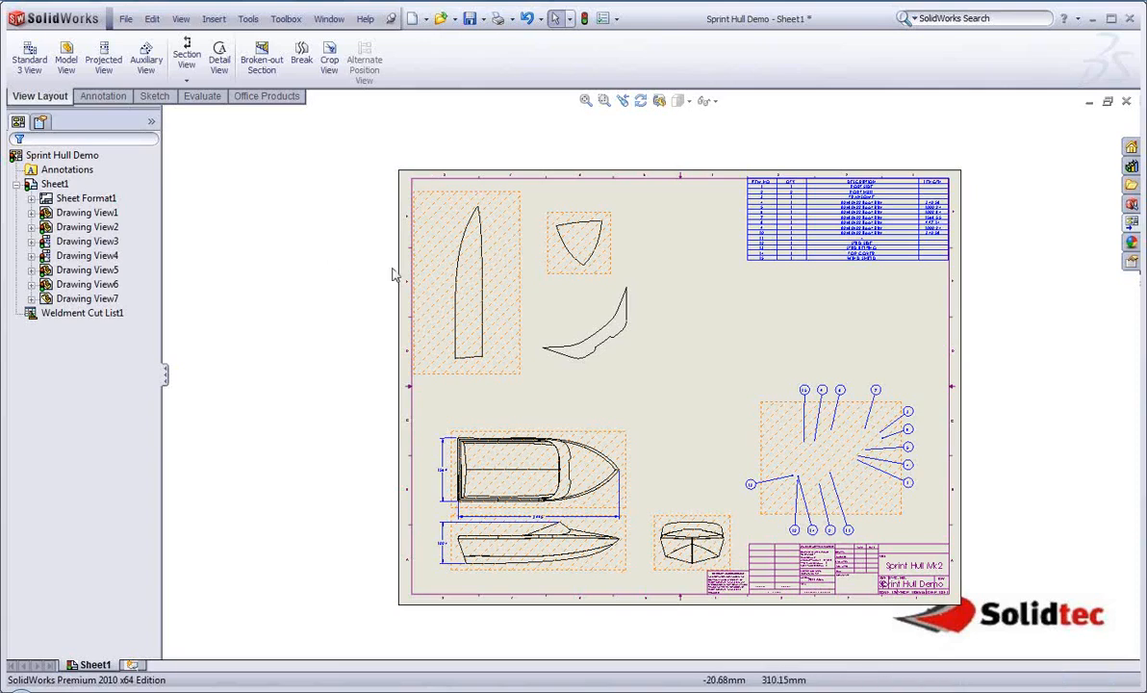
pyautogui.click(584, 18)
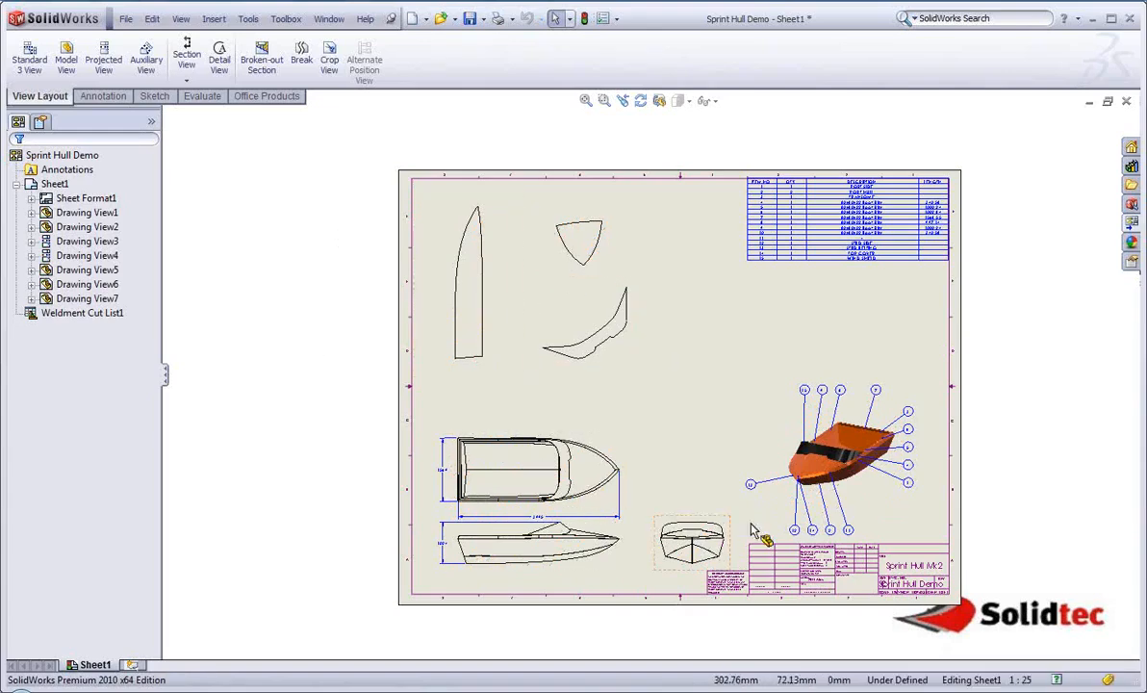
# Switch to the Sprint Hull Demo part document and activate its Default<As Machined> configuration
pyautogui.hotkey('ctrl', 'Tab')
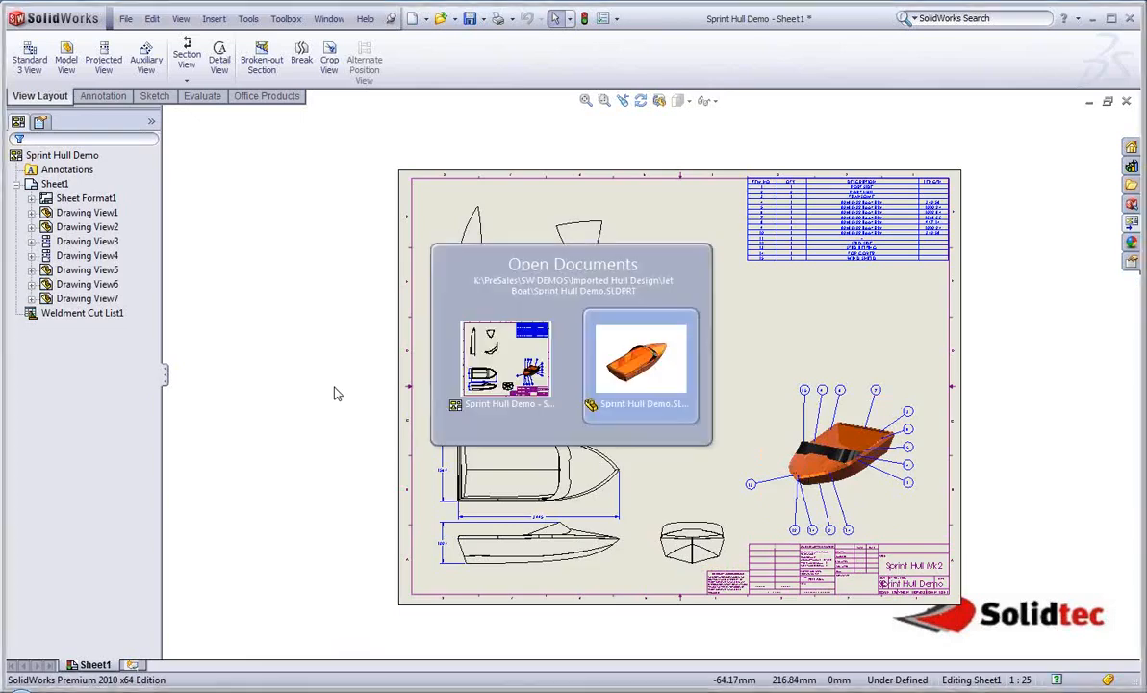
pyautogui.click(94, 170)
pyautogui.doubleClick(79, 171)
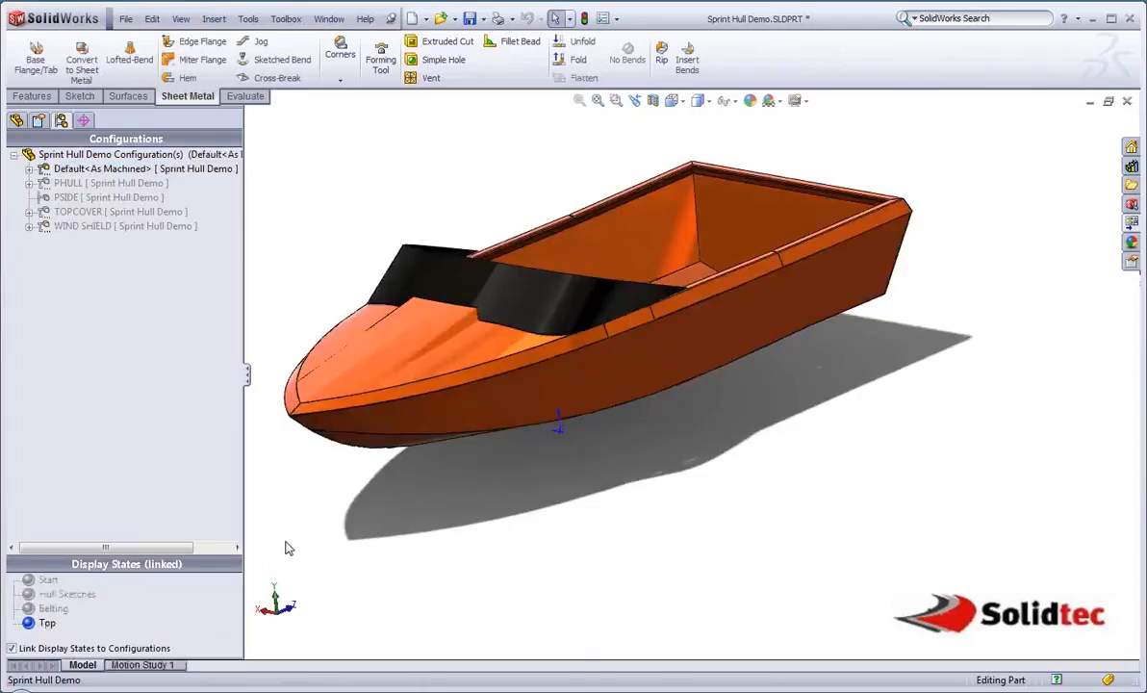
# Set the foremost station spacing at the bow in the Side Driving sketch to 1300 mm
pyautogui.click(16, 120)
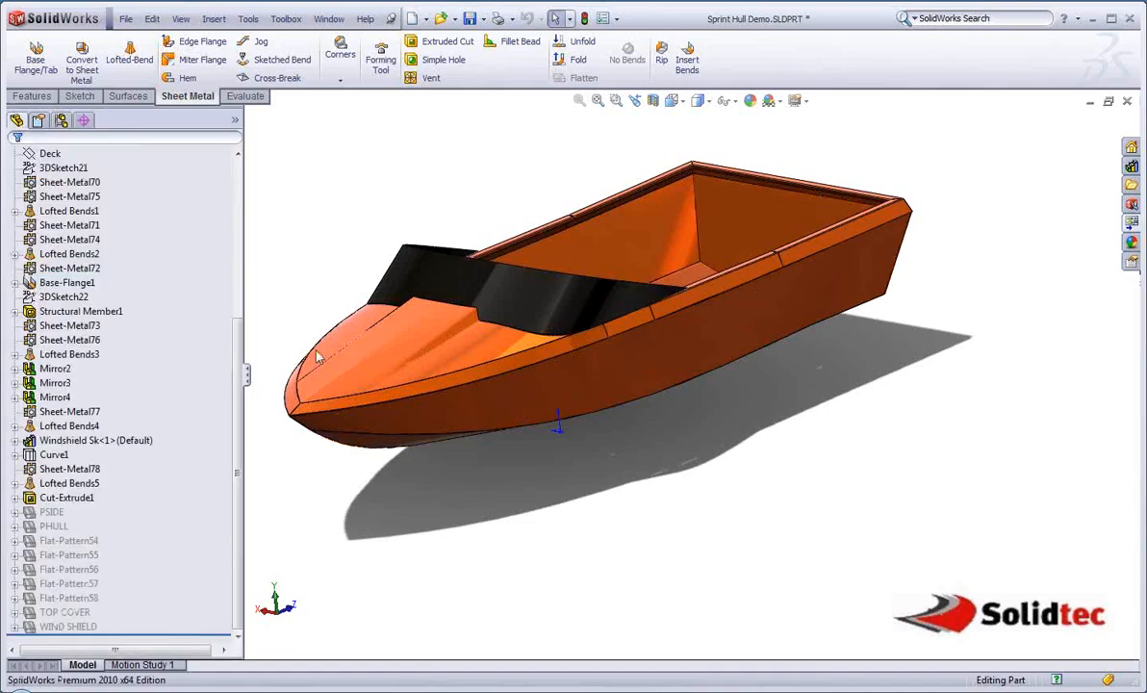
pyautogui.moveTo(510, 246); pyautogui.dragTo(500, 318, button='middle')
pyautogui.scroll(5, 60, 247)
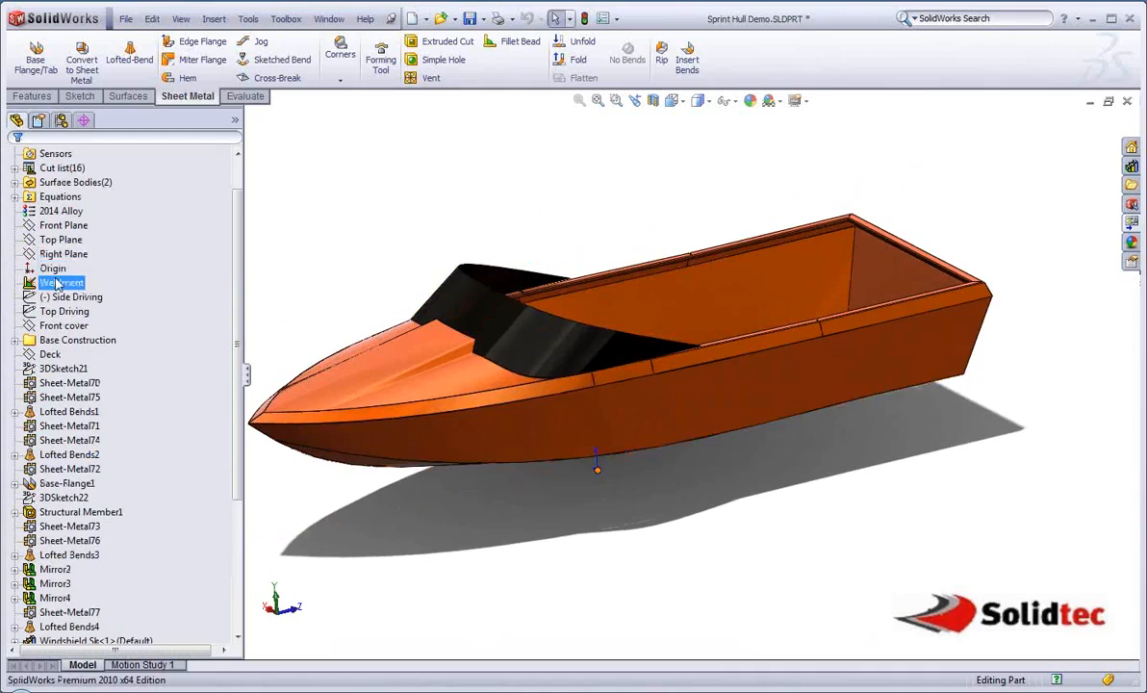
pyautogui.click(57, 297)
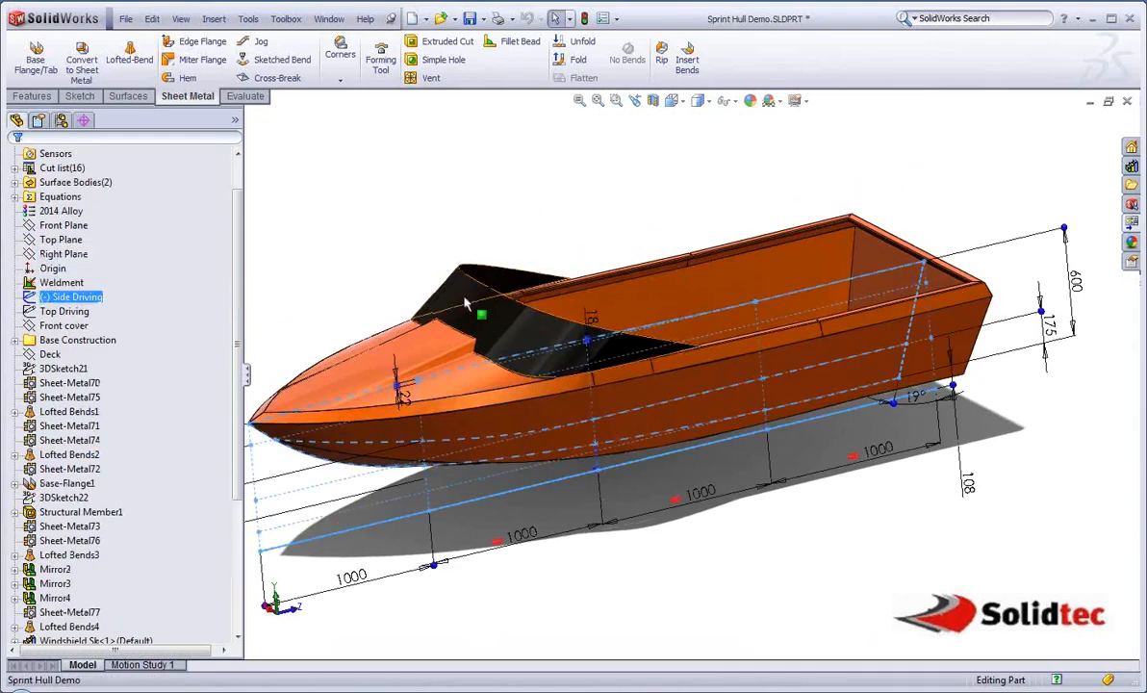
pyautogui.moveTo(470, 302); pyautogui.dragTo(487, 237, button='middle')
pyautogui.moveTo(402, 438); pyautogui.dragTo(380, 462, button='middle')
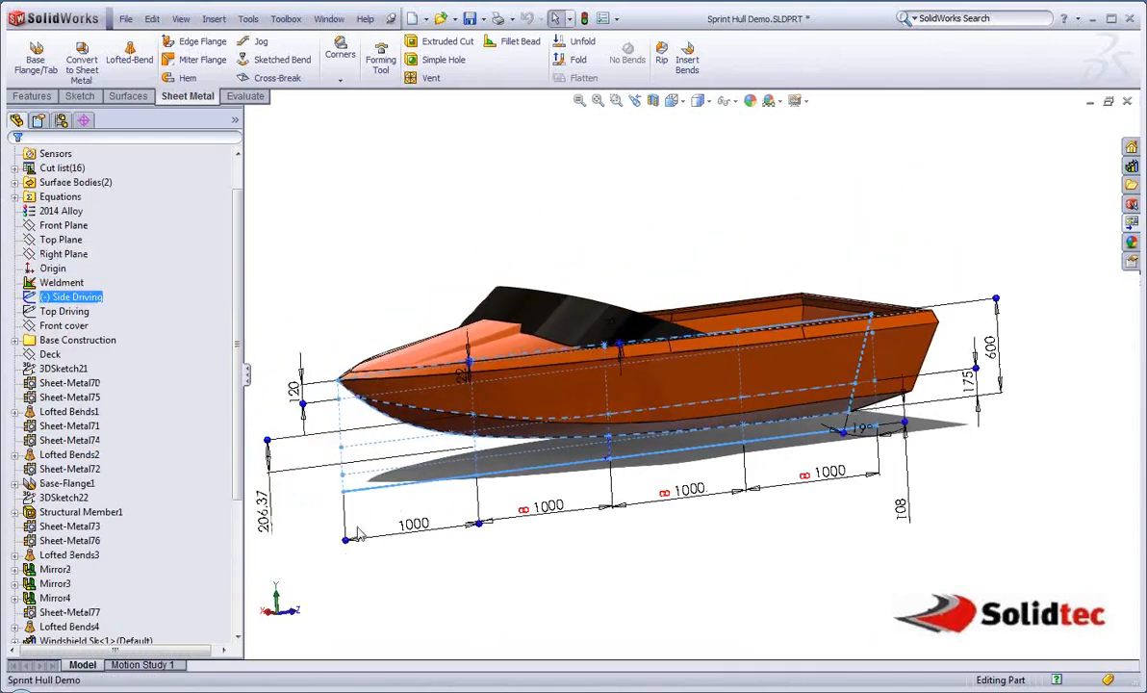
pyautogui.click(411, 524)
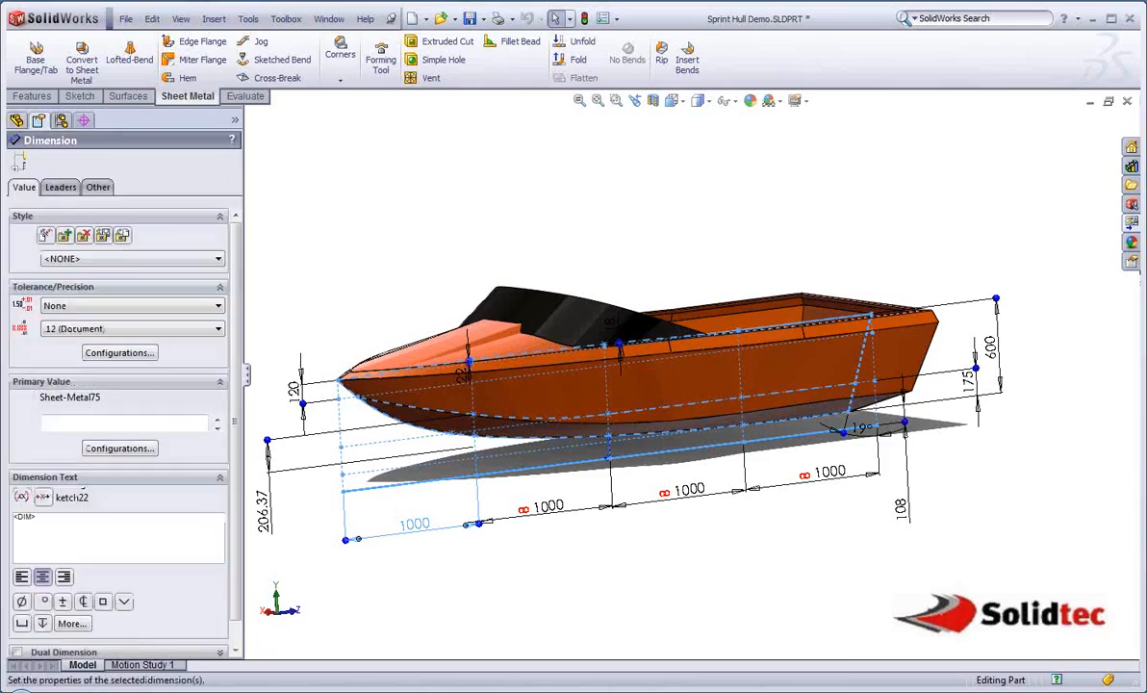
pyautogui.doubleClick(413, 524)
pyautogui.write('13')
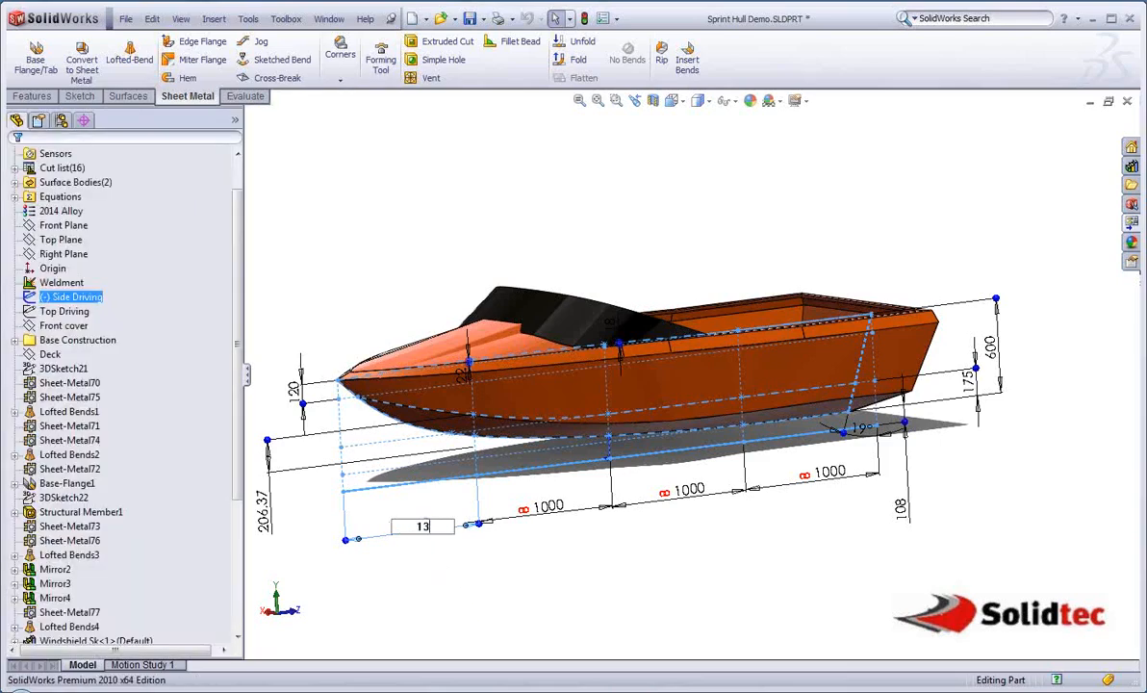
pyautogui.write('00')
pyautogui.press('Return')
pyautogui.click(543, 228)
# Set the hull's full width at the stern in the Top Driving sketch to 1700 mm
pyautogui.moveTo(605, 281)
pyautogui.mouseDown(button='middle')
pyautogui.moveTo(560, 296)
pyautogui.moveTo(576, 478)
pyautogui.mouseUp(button='middle')
pyautogui.click(64, 326)
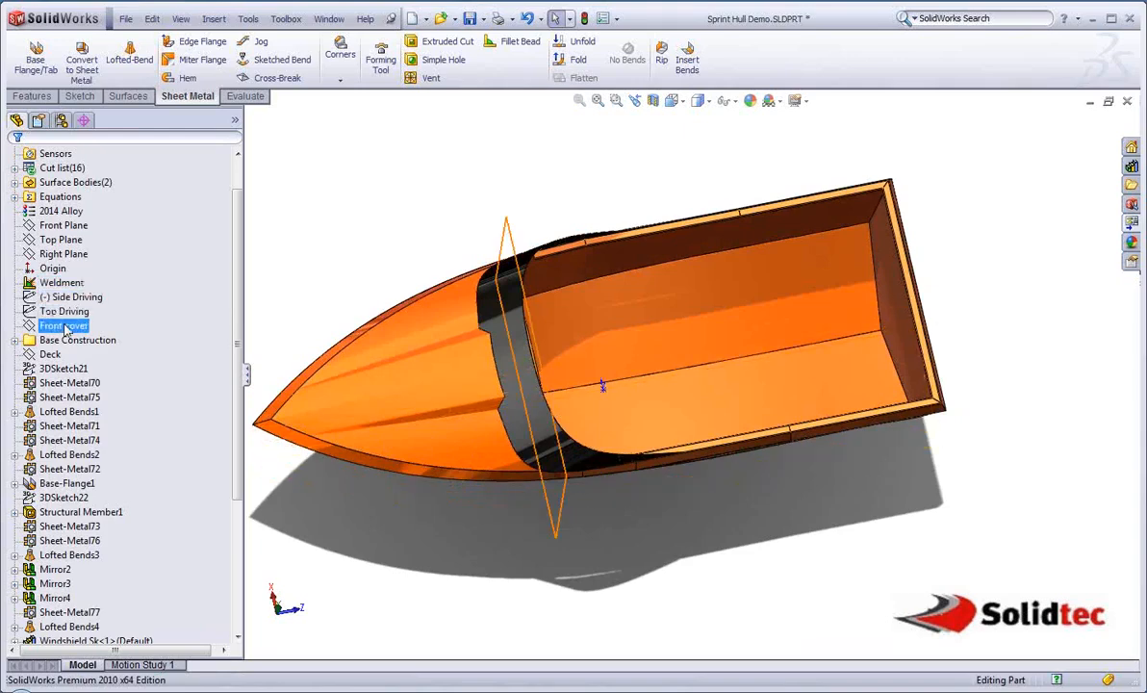
pyautogui.click(63, 312)
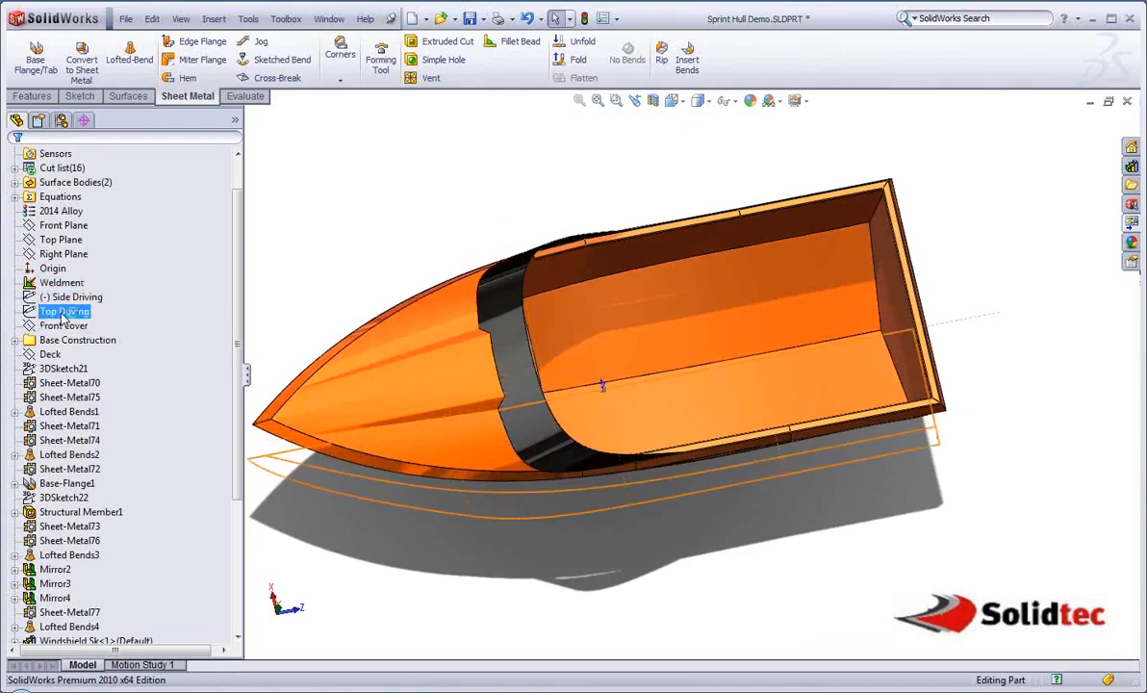
pyautogui.doubleClick(64, 312)
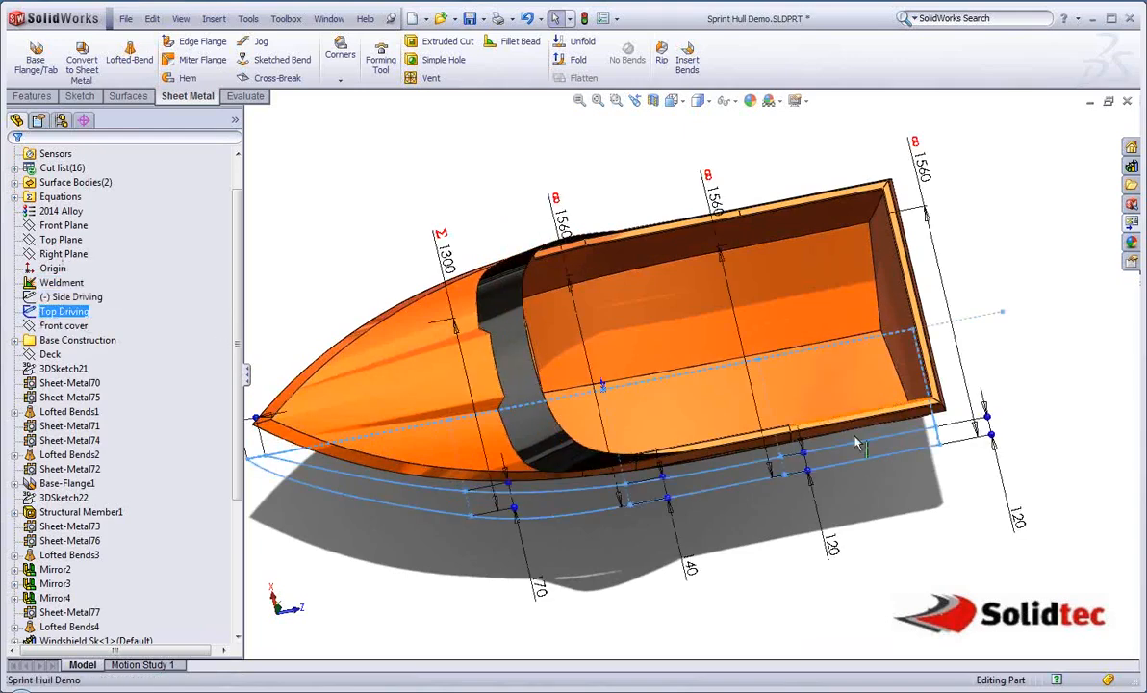
pyautogui.doubleClick(920, 165)
pyautogui.write('1')
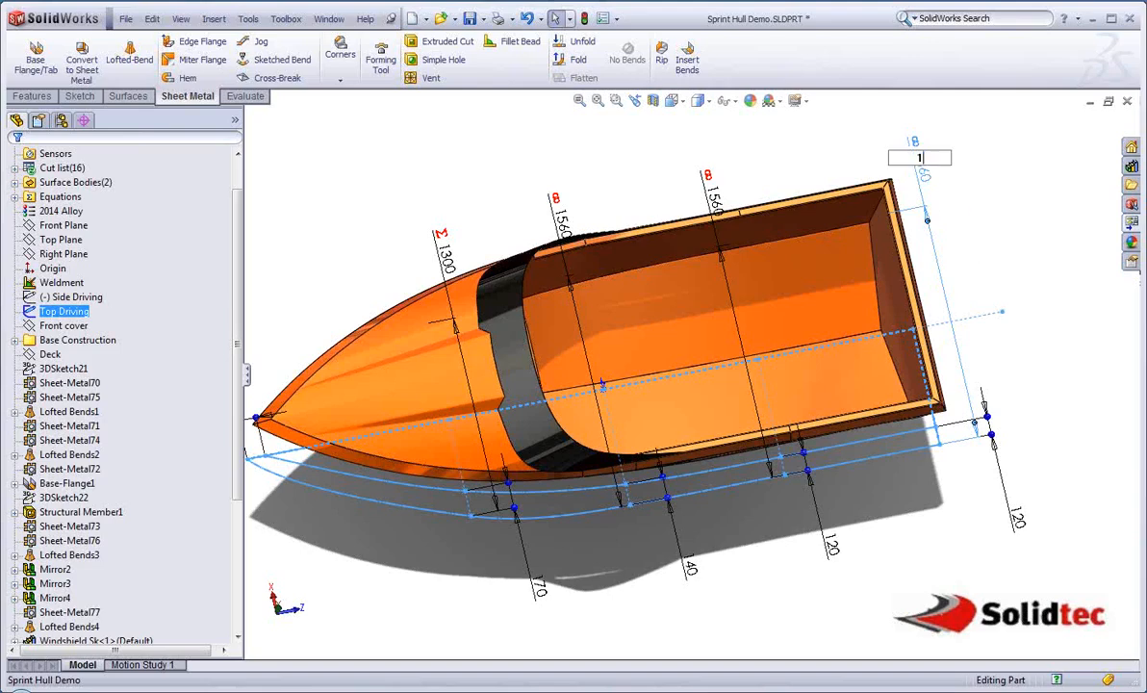
pyautogui.write('700')
pyautogui.press('Return')
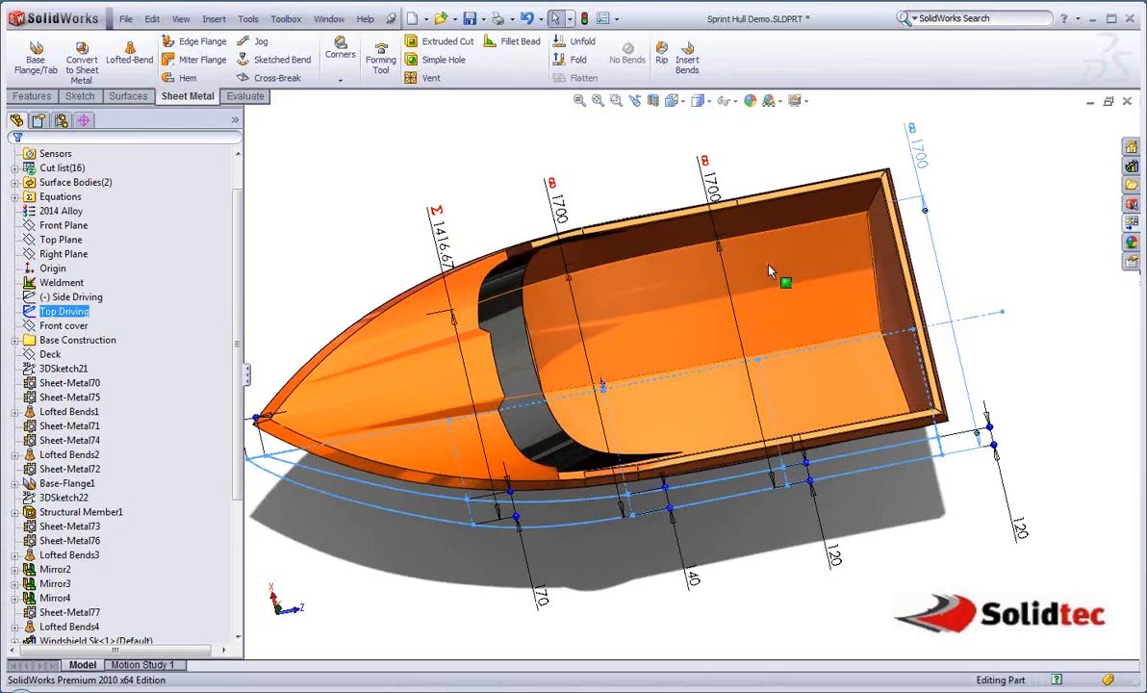
# Open Sketch57 of the Windshield Sk feature for editing
pyautogui.moveTo(674, 351); pyautogui.dragTo(398, 454, button='middle')
pyautogui.scroll(-3, 108, 484)
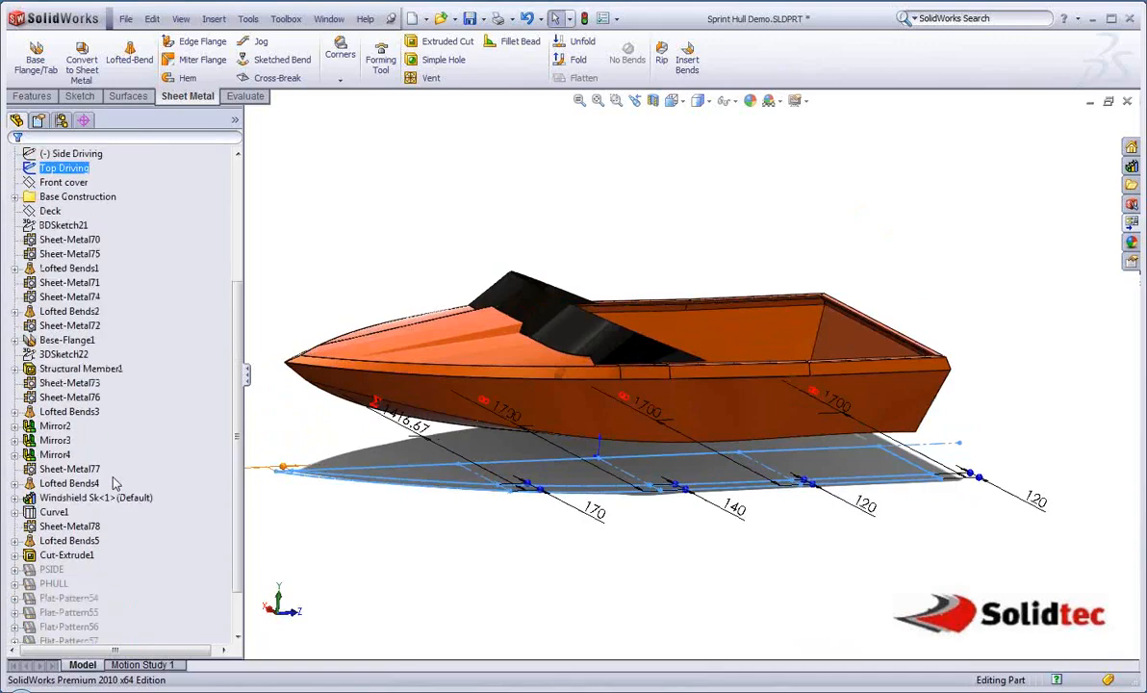
pyautogui.moveTo(633, 456); pyautogui.dragTo(643, 484, button='middle')
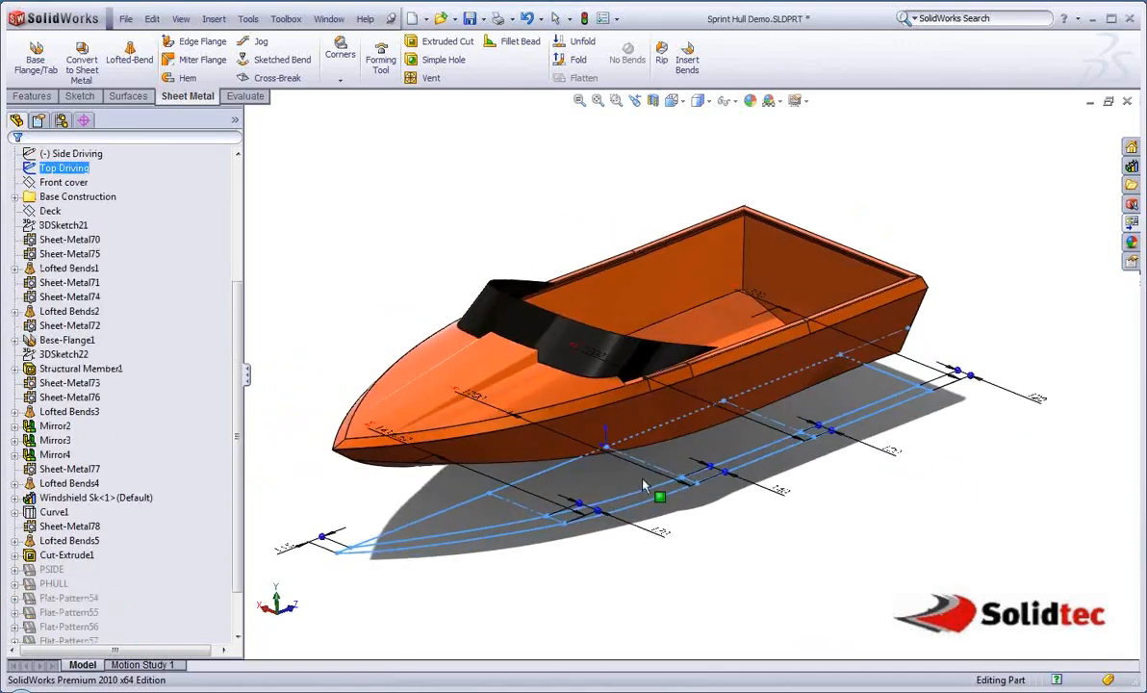
pyautogui.click(42, 499)
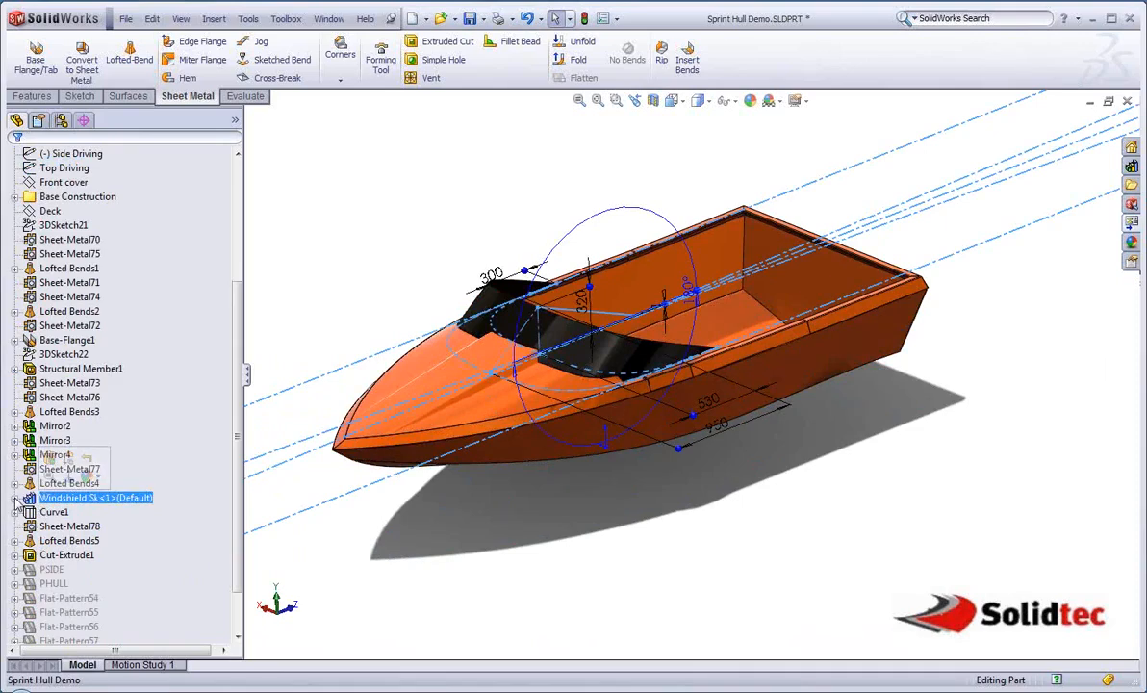
pyautogui.click(14, 498)
pyautogui.click(54, 515)
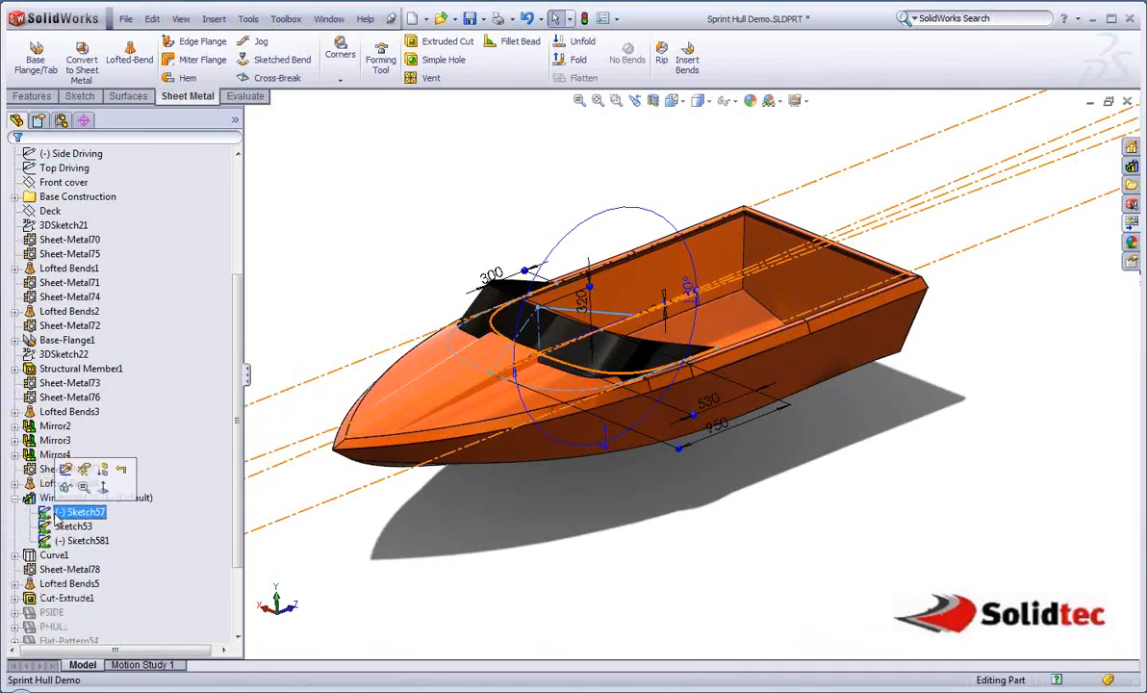
pyautogui.scroll(5, 526, 433)
pyautogui.rightClick(81, 513)
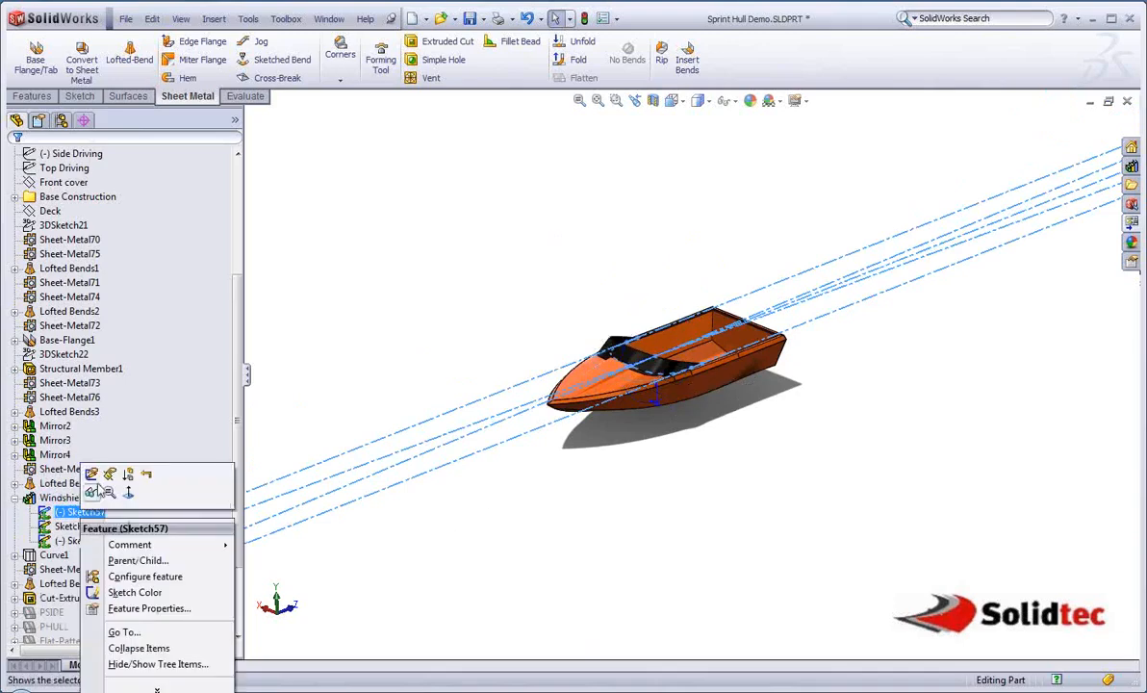
pyautogui.click(91, 474)
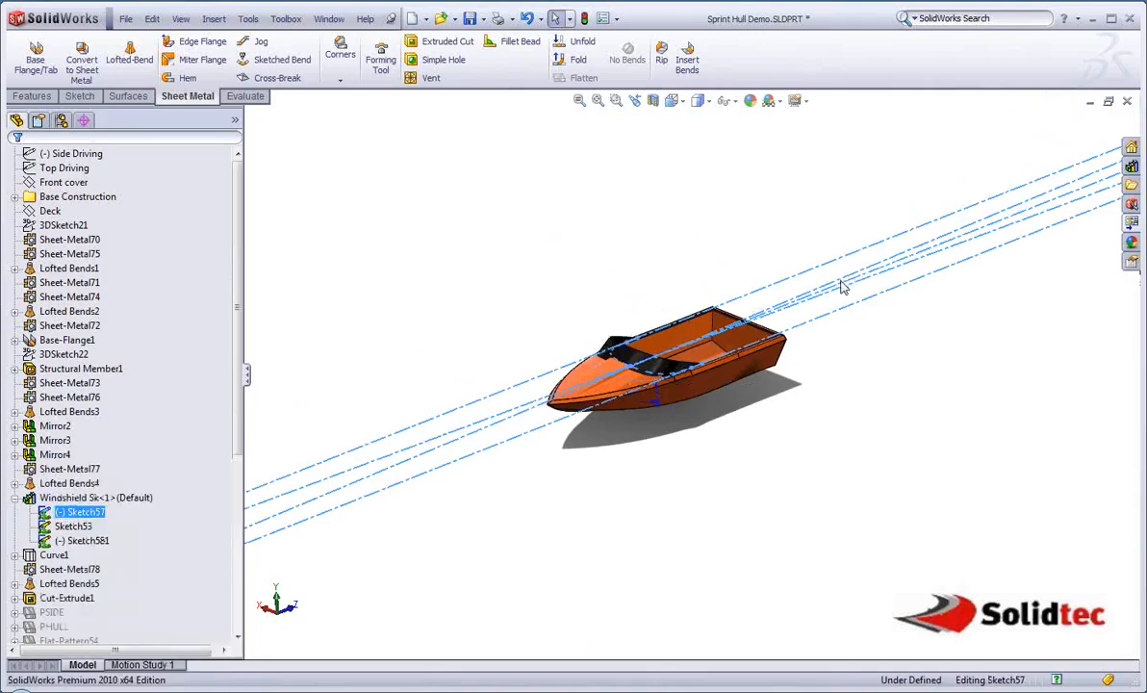
# Shrink Sketch57's oversized construction rectangle by pulling its aft corner in over the cockpit, to about 1264 mm from the origin
pyautogui.scroll(5, 733, 251)
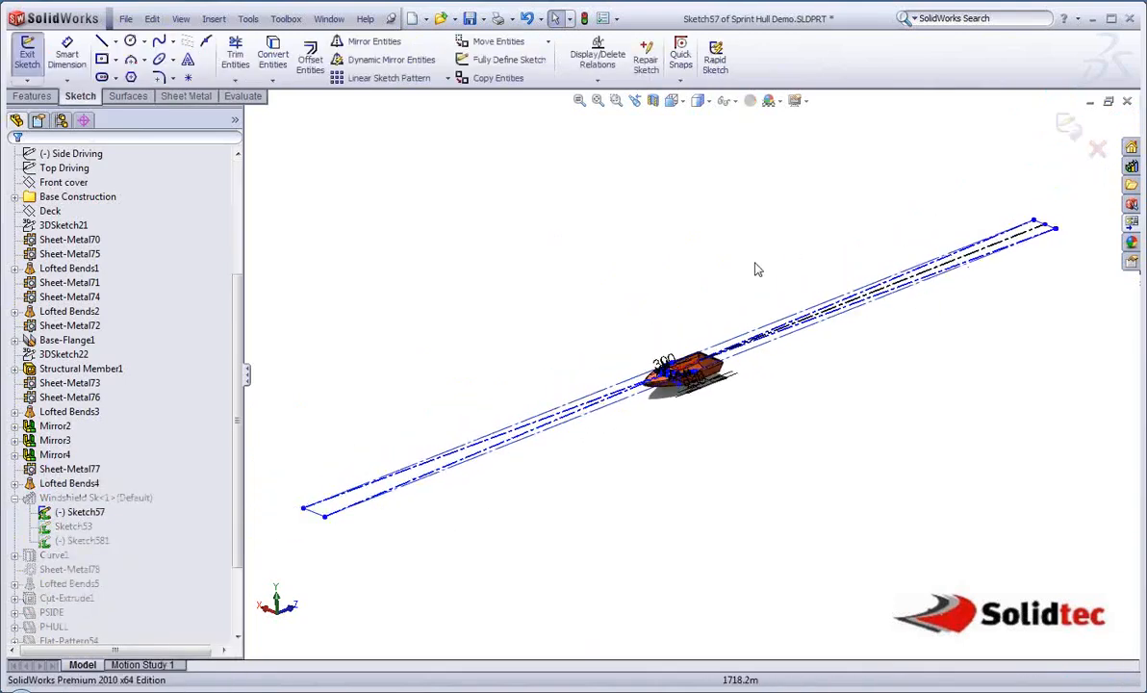
pyautogui.scroll(2, 757, 268)
pyautogui.moveTo(944, 274)
pyautogui.mouseDown()
pyautogui.moveTo(803, 369)
pyautogui.moveTo(737, 392)
pyautogui.moveTo(717, 383)
pyautogui.mouseUp()
pyautogui.scroll(-5, 712, 380)
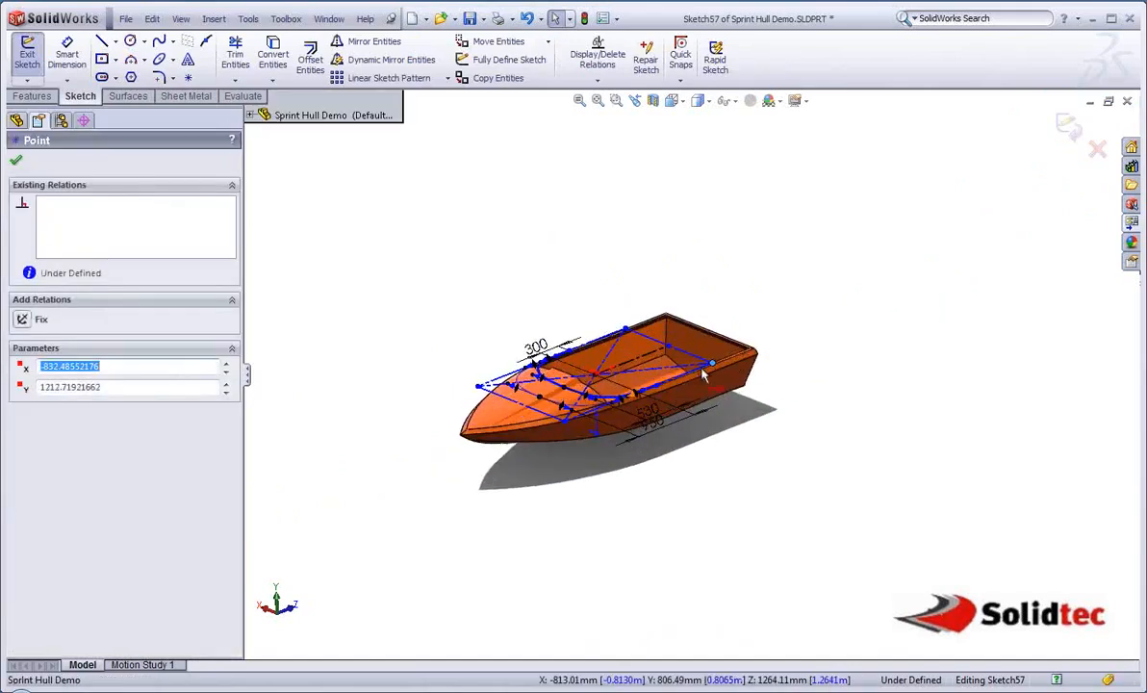
pyautogui.scroll(-5, 703, 376)
# Dimension the construction rectangle's aft line from the origin at 1200 mm
pyautogui.press('s')
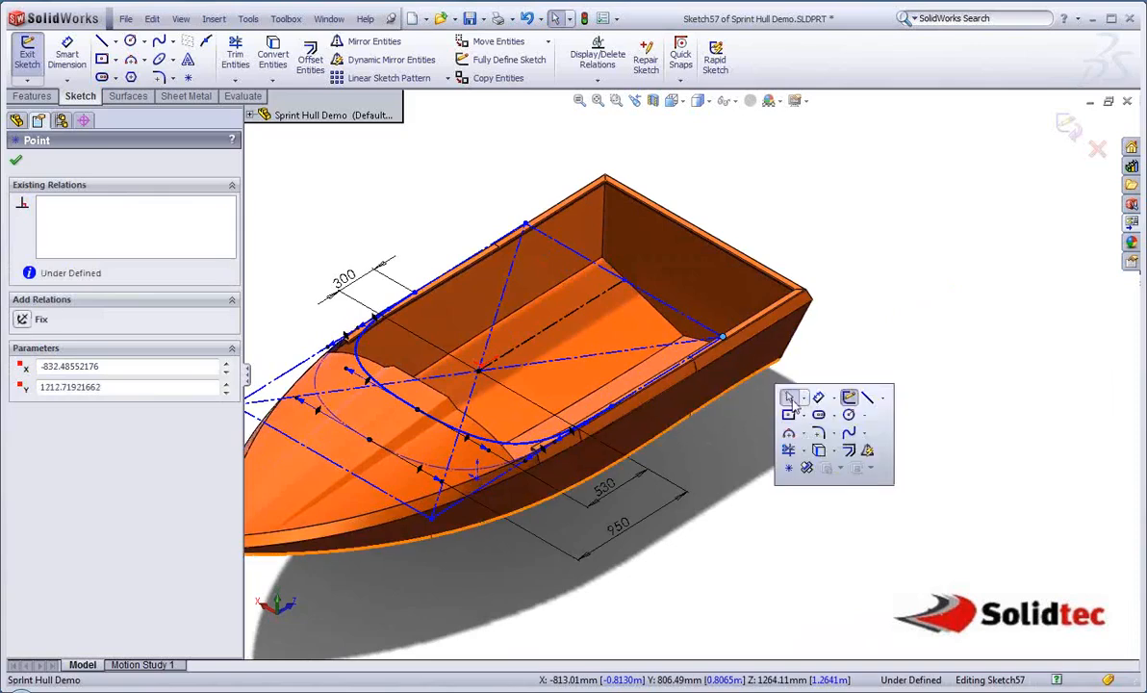
pyautogui.click(789, 398)
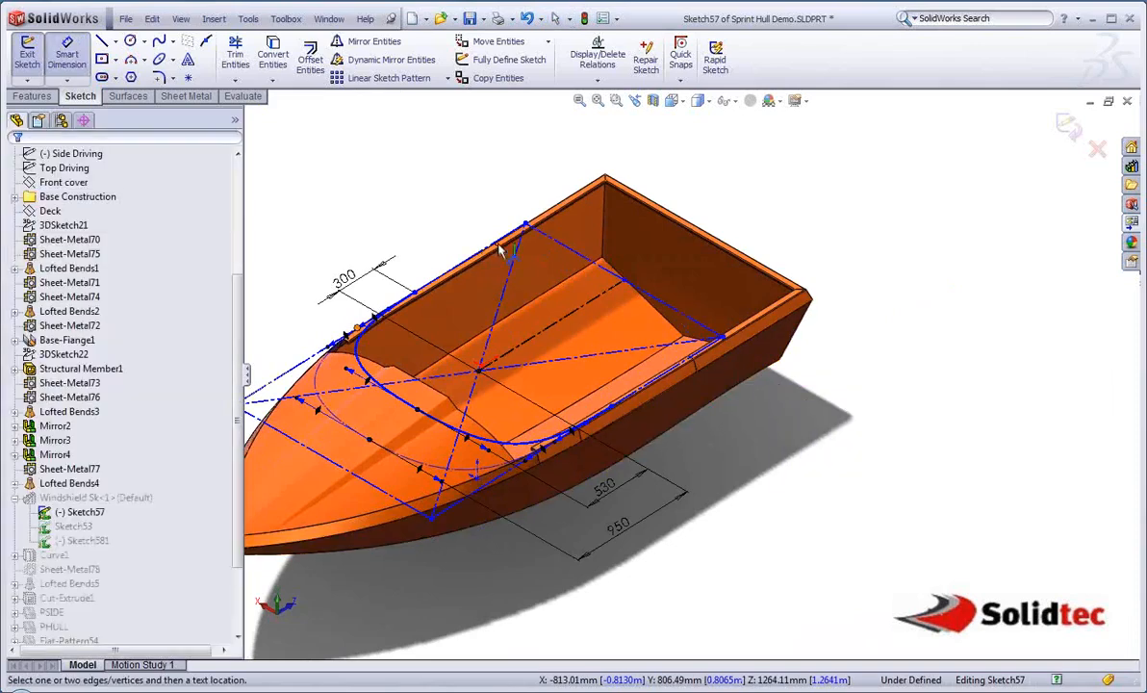
pyautogui.click(487, 342)
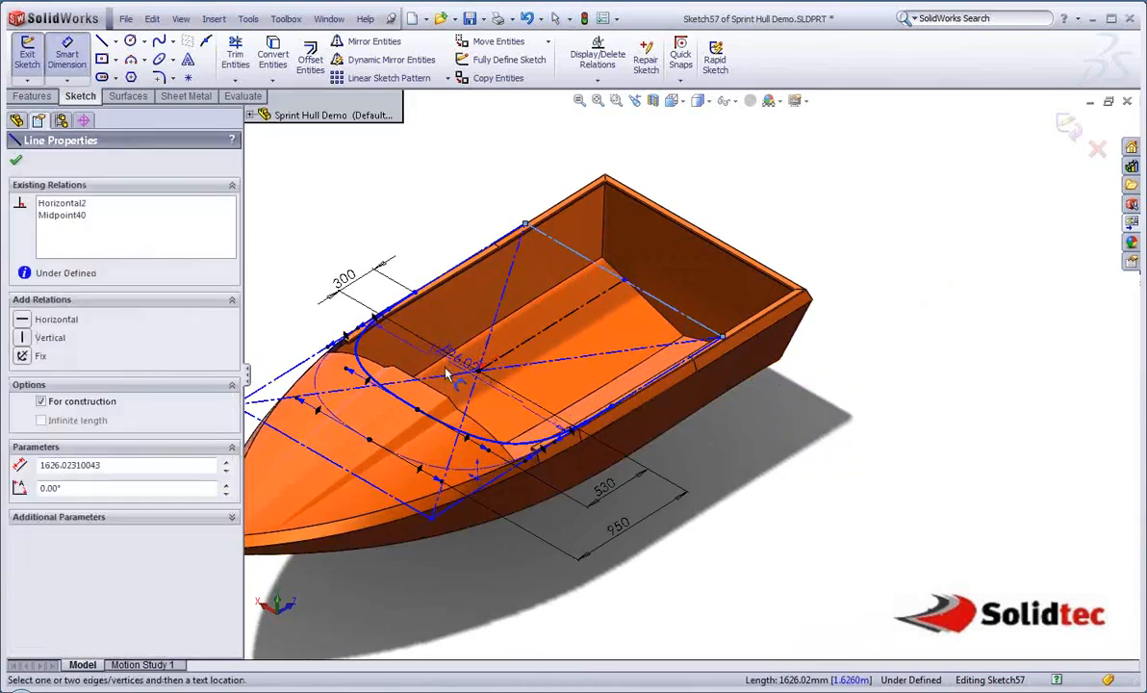
pyautogui.moveTo(537, 431); pyautogui.dragTo(564, 399, button='middle')
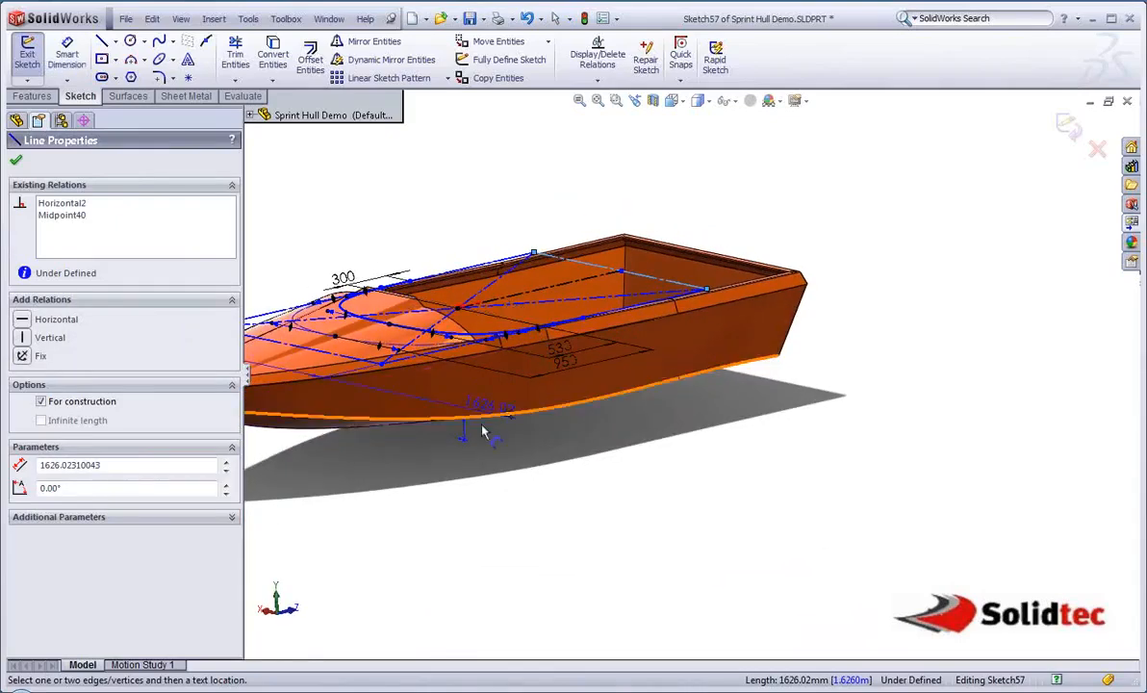
pyautogui.click(463, 438)
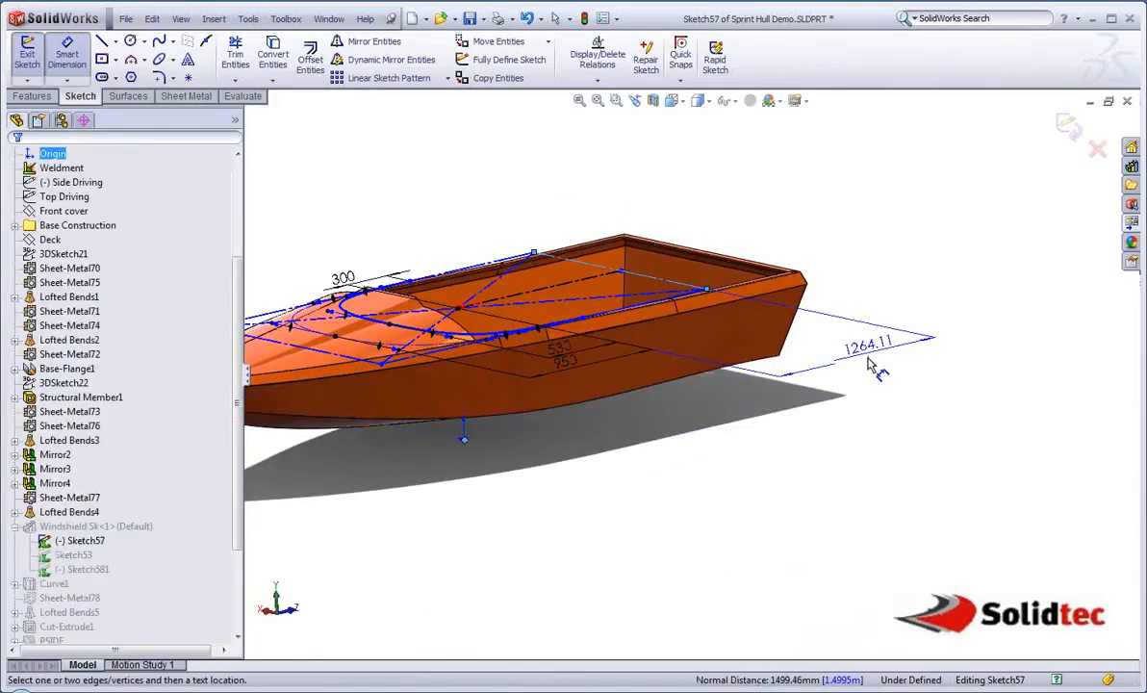
pyautogui.click(835, 385)
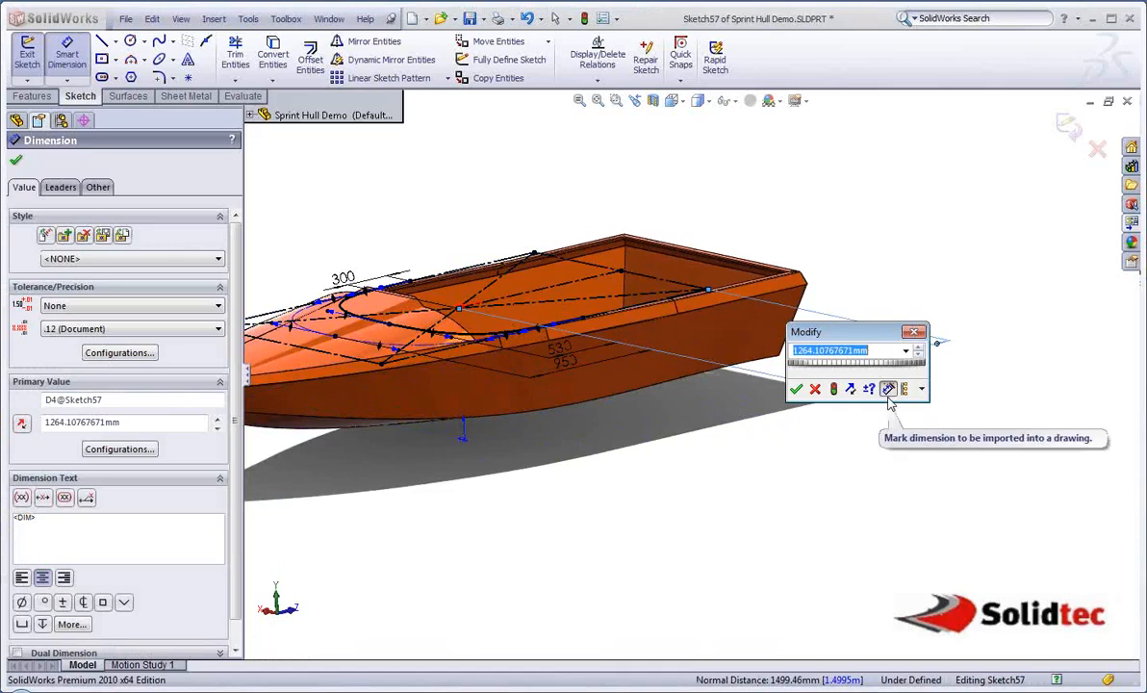
pyautogui.write('1200')
pyautogui.press('Return')
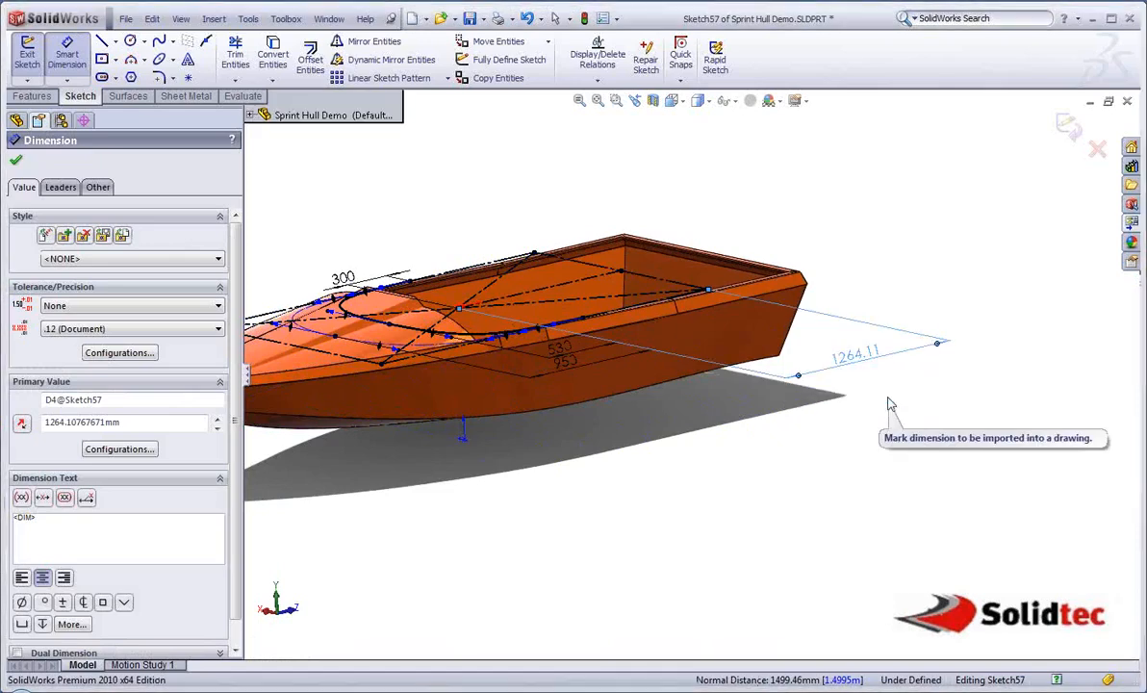
pyautogui.rightClick(884, 283)
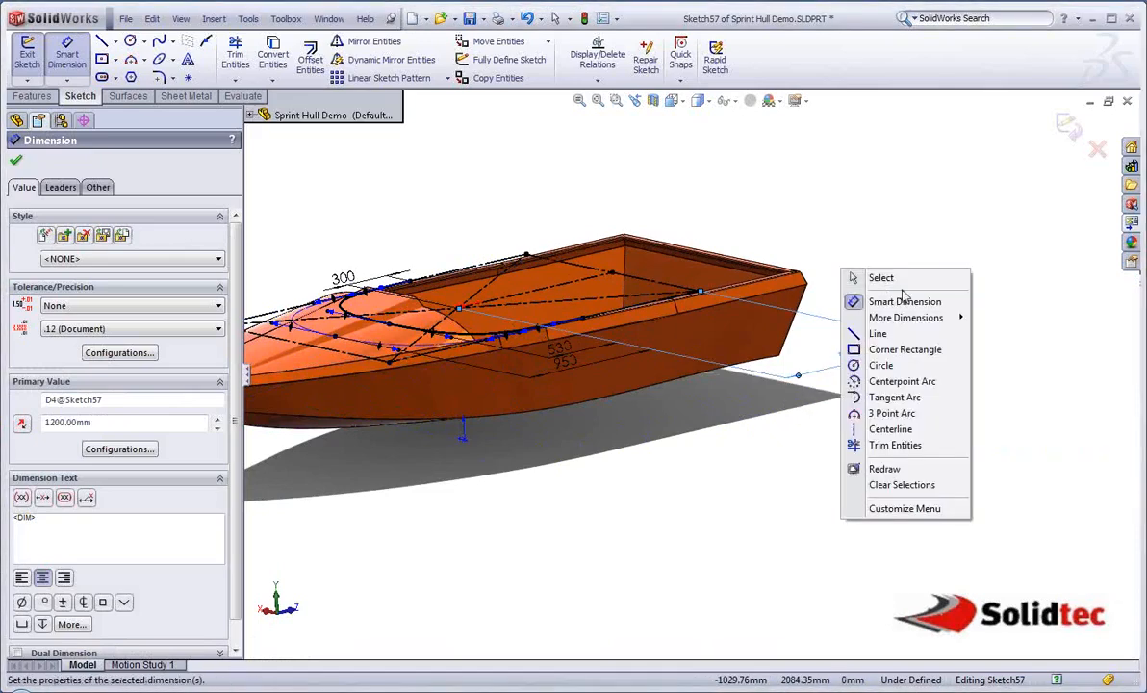
pyautogui.click(895, 277)
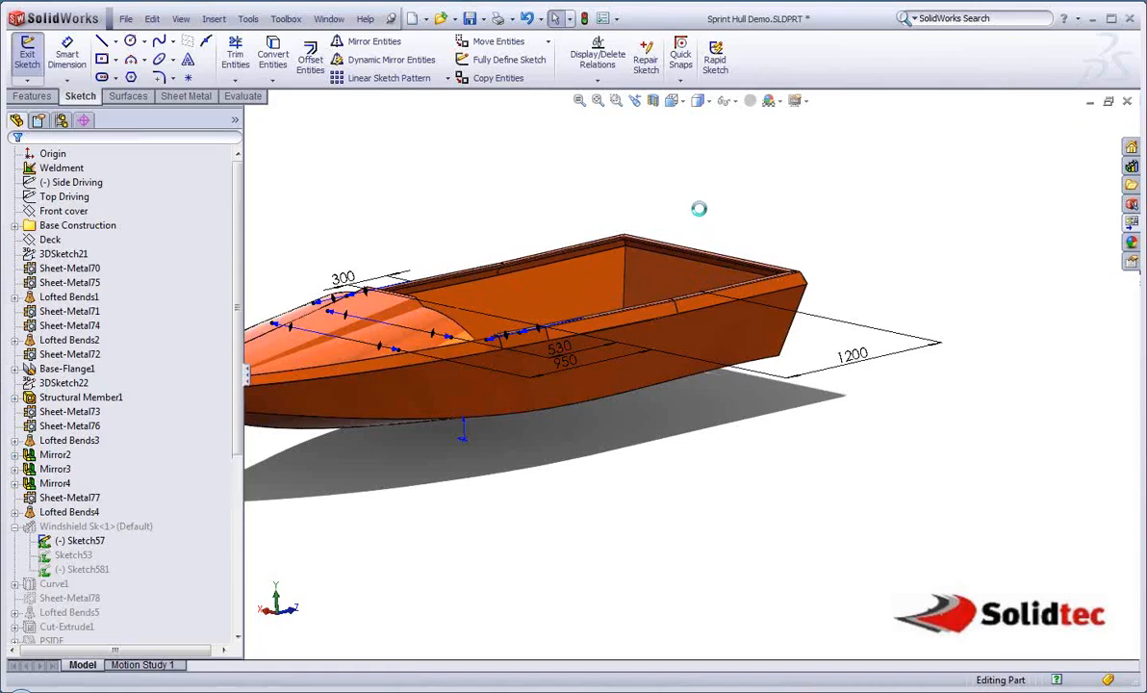
# Adjust the height of the front deck's raised centre section to 80 mm directly on the model
pyautogui.moveTo(542, 214); pyautogui.dragTo(542, 257, button='middle')
pyautogui.scroll(-3, 538, 356)
pyautogui.click(392, 354)
pyautogui.scroll(-2, 529, 281)
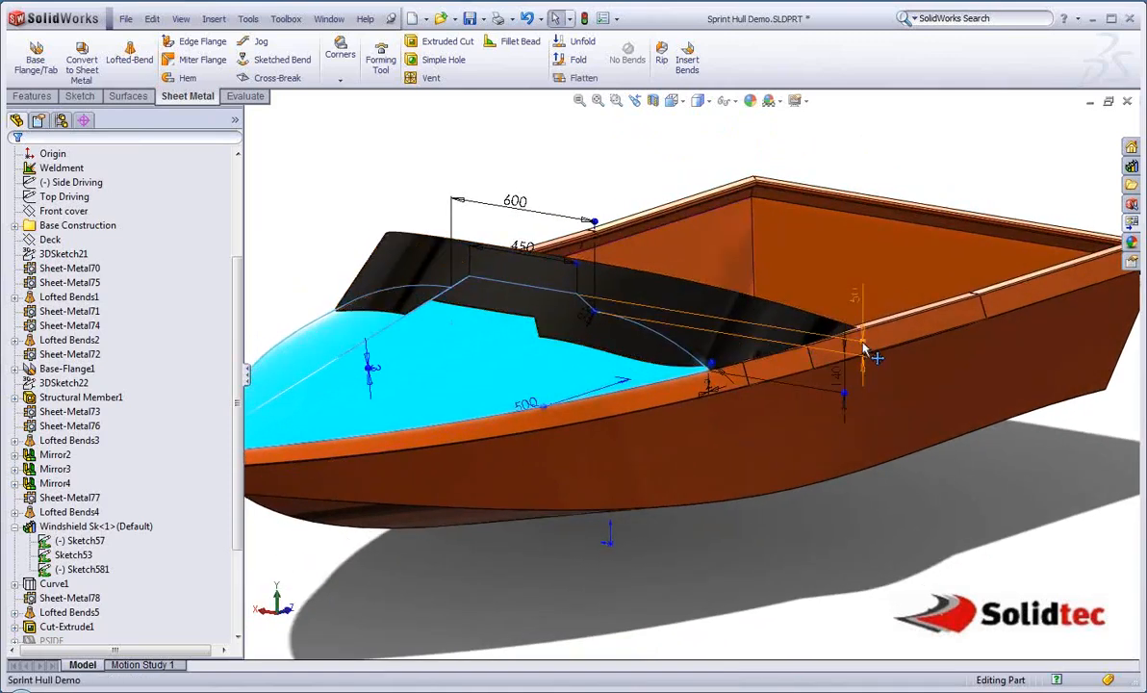
pyautogui.moveTo(863, 350); pyautogui.dragTo(883, 334)
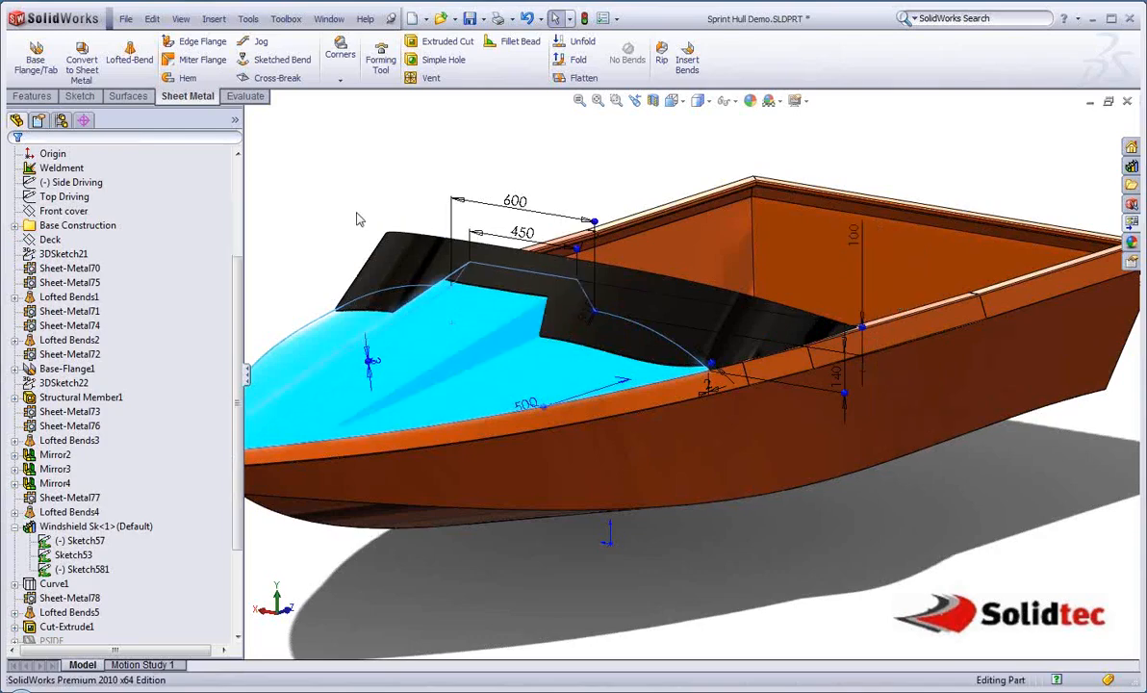
pyautogui.moveTo(356, 220); pyautogui.dragTo(390, 185, button='middle')
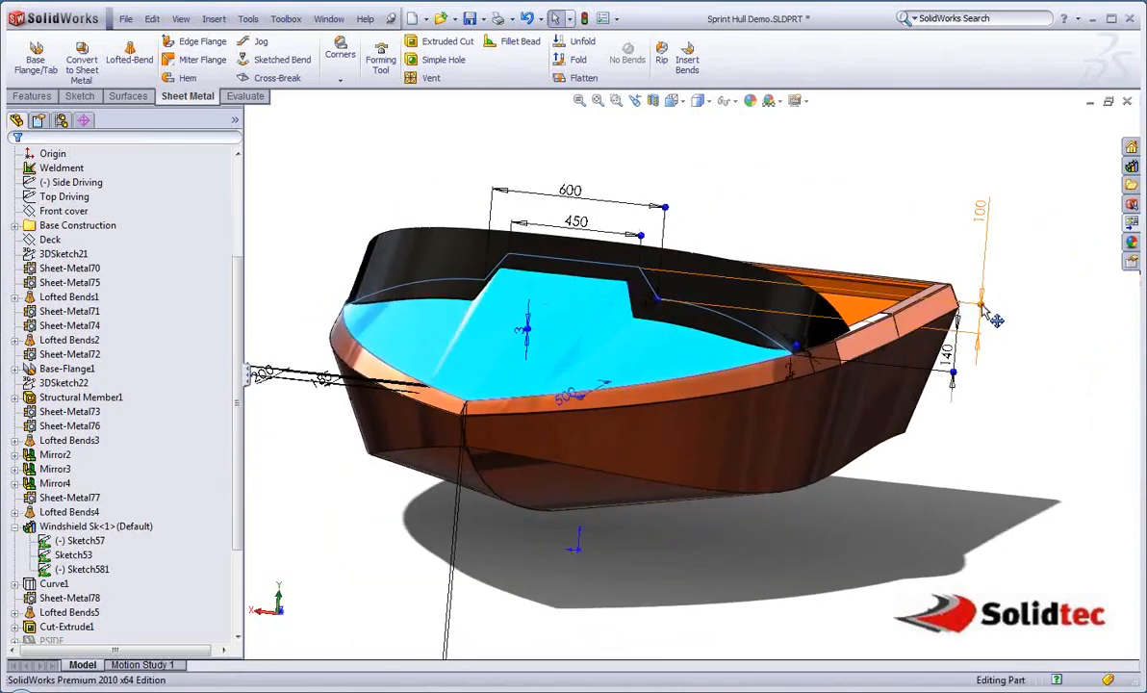
pyautogui.moveTo(984, 308)
pyautogui.mouseDown()
pyautogui.moveTo(986, 287)
pyautogui.moveTo(987, 314)
pyautogui.mouseUp()
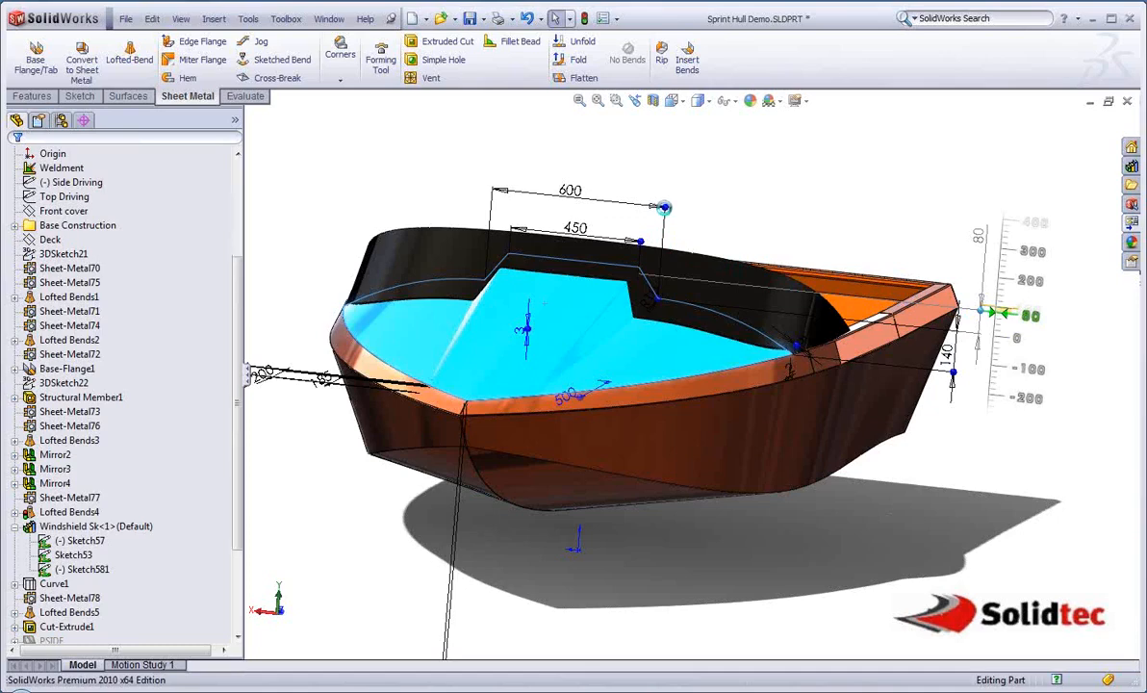
# Try widening the base of the front deck's raised section to 700 mm and undo the change
pyautogui.moveTo(664, 207); pyautogui.dragTo(689, 202)
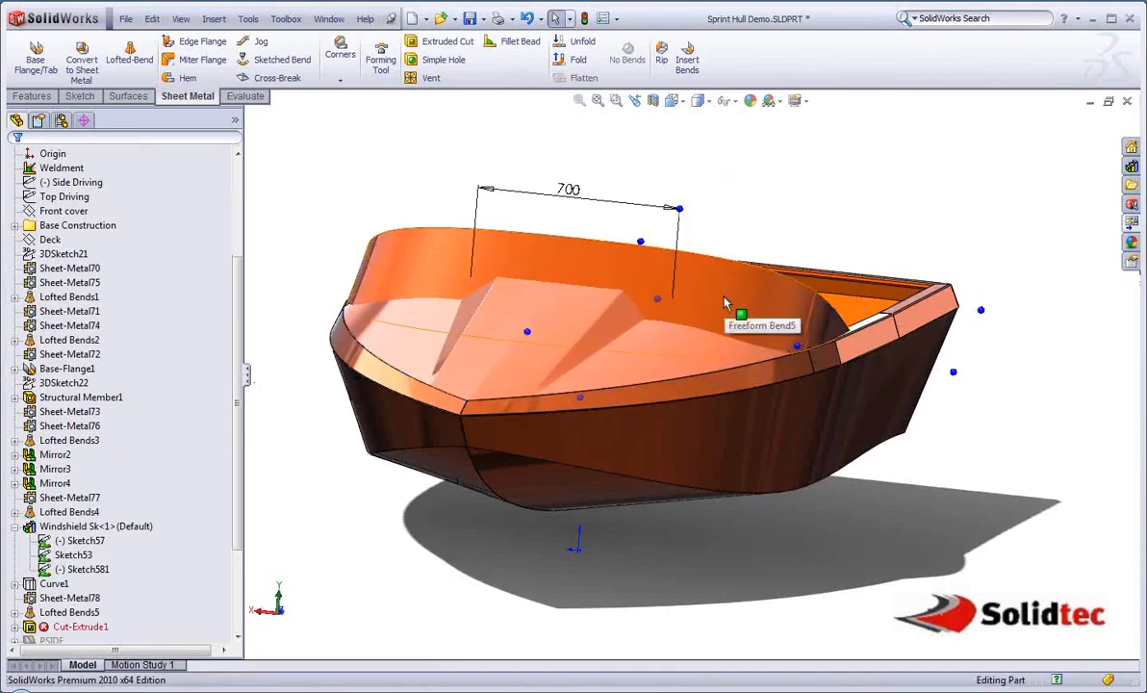
pyautogui.moveTo(724, 296); pyautogui.dragTo(713, 318, button='middle')
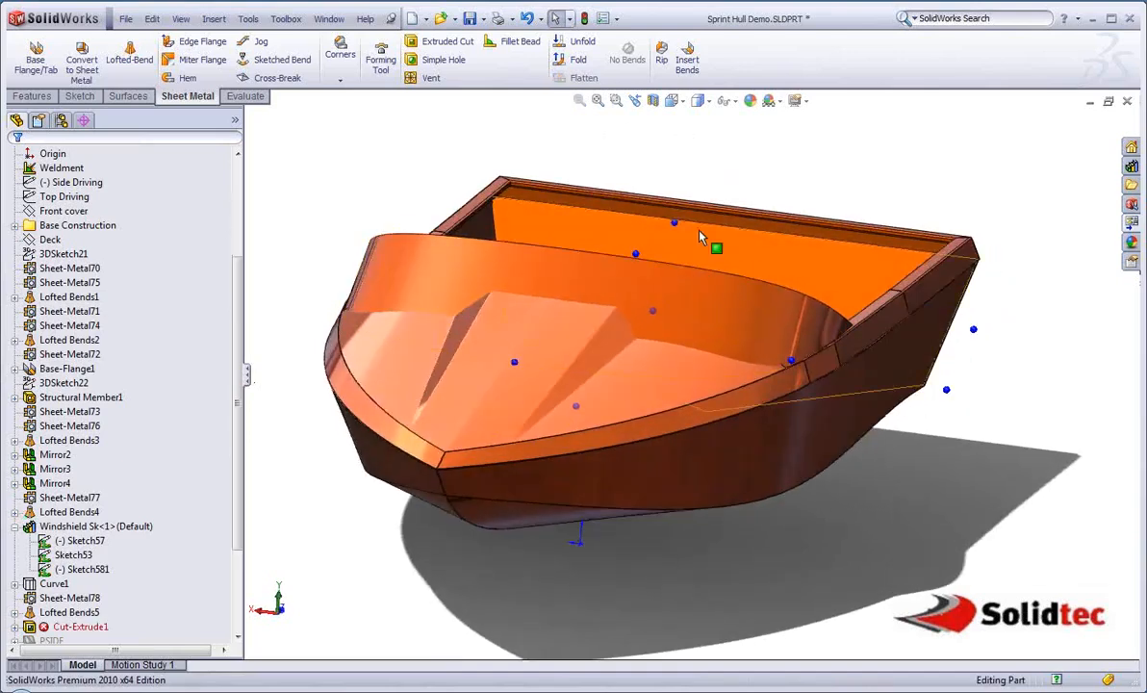
pyautogui.click(535, 24)
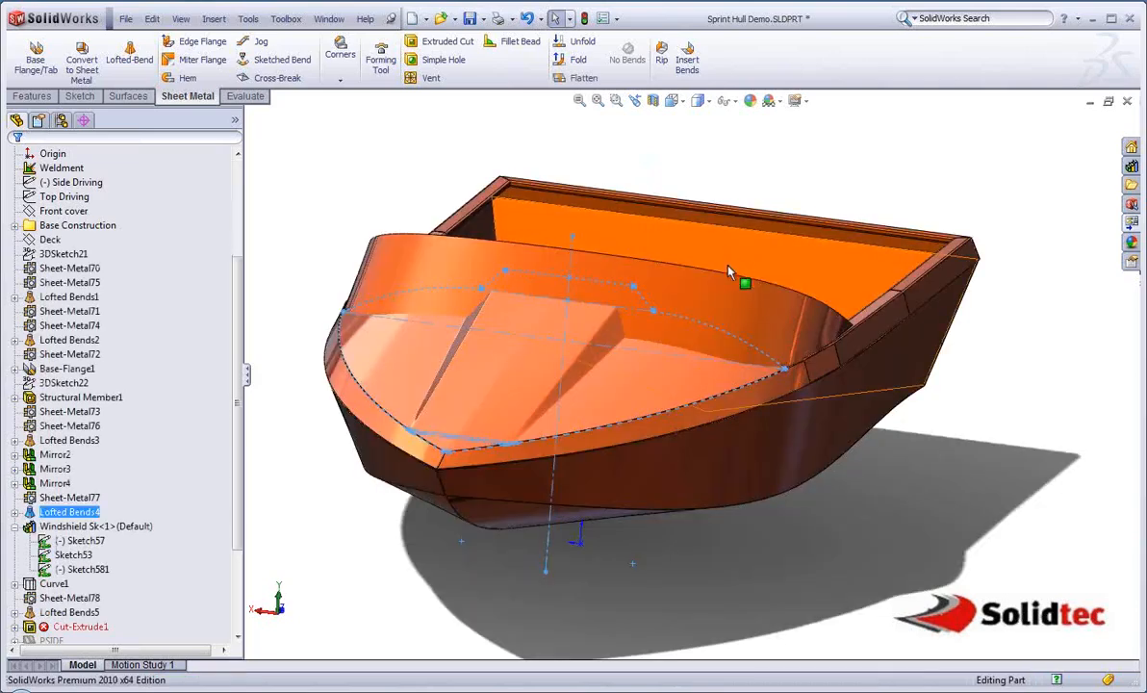
pyautogui.click(362, 205)
pyautogui.scroll(3, 616, 299)
pyautogui.moveTo(635, 308); pyautogui.dragTo(510, 268, button='middle')
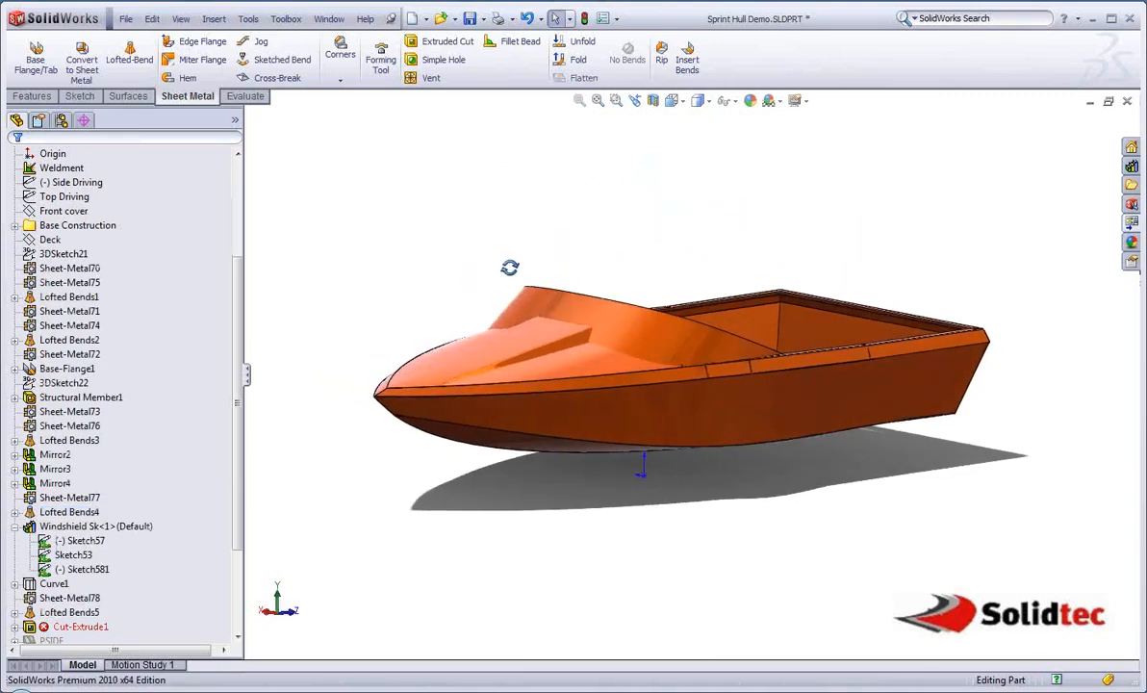
# Edit the Side Driving sketch and raise the upper hull spline's point on the origin's vertical line to about 318 mm
pyautogui.click(71, 182)
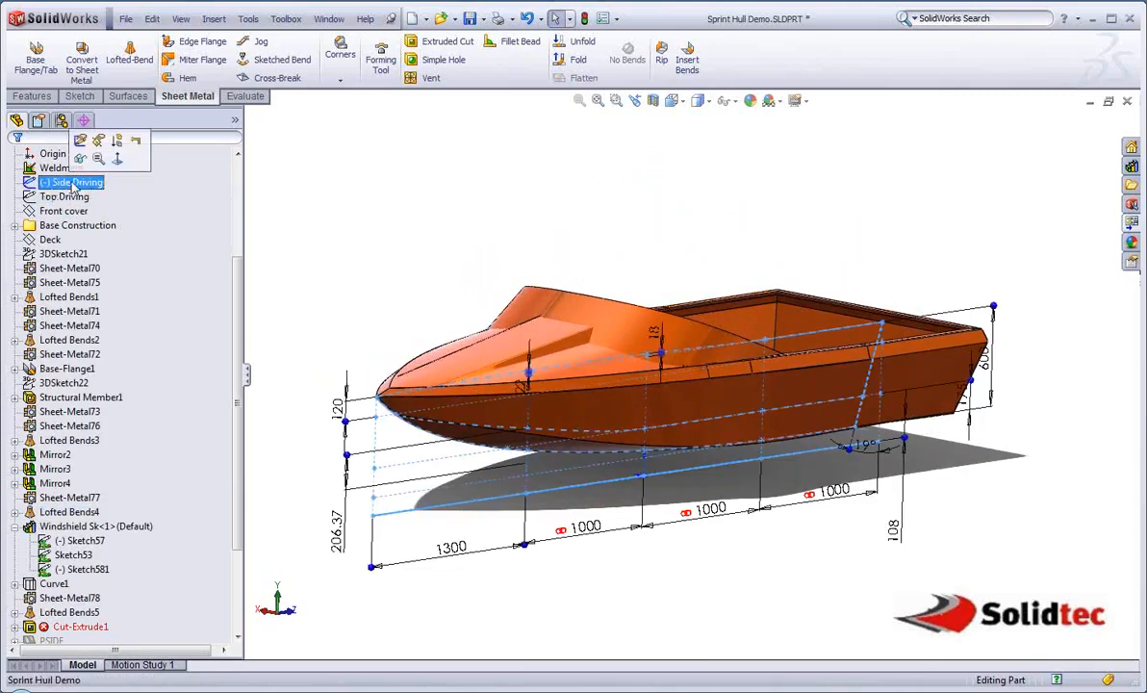
pyautogui.click(79, 140)
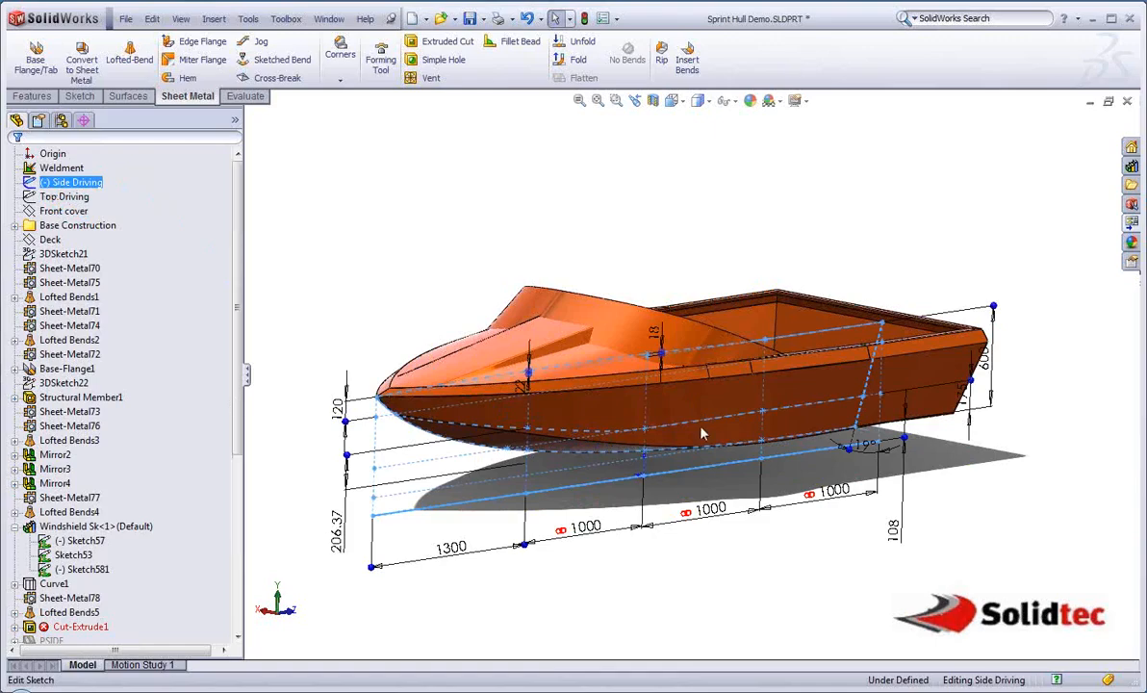
pyautogui.moveTo(642, 448); pyautogui.dragTo(629, 424, button='middle')
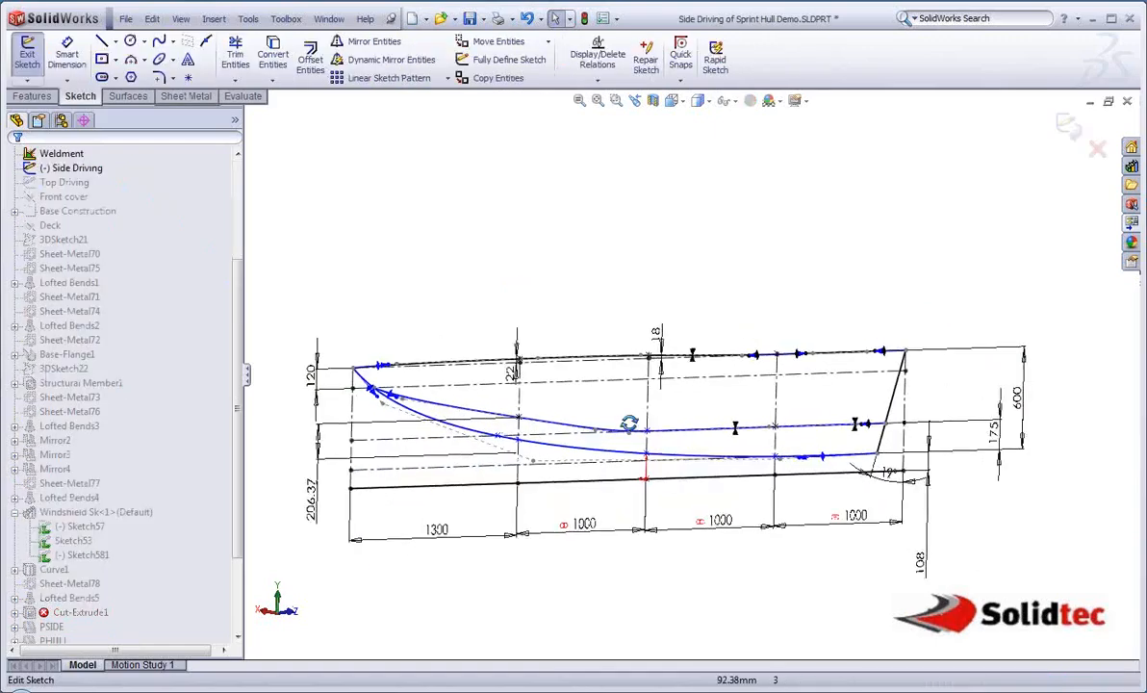
pyautogui.scroll(-4, 630, 425)
pyautogui.click(698, 393)
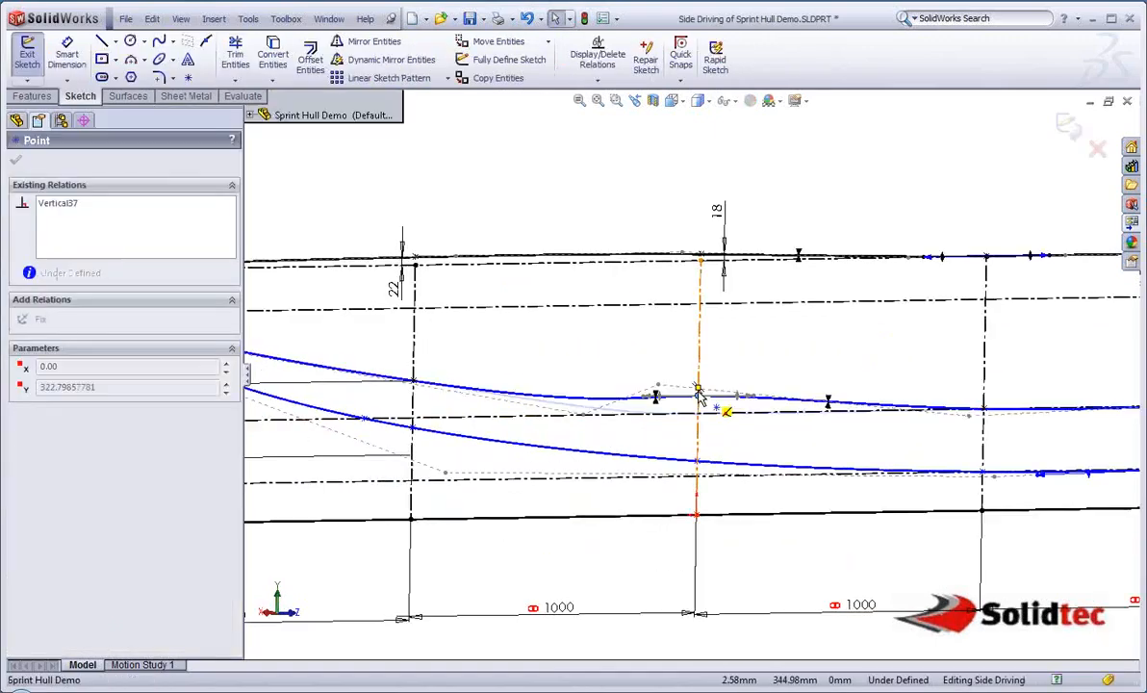
pyautogui.moveTo(701, 397); pyautogui.dragTo(645, 421)
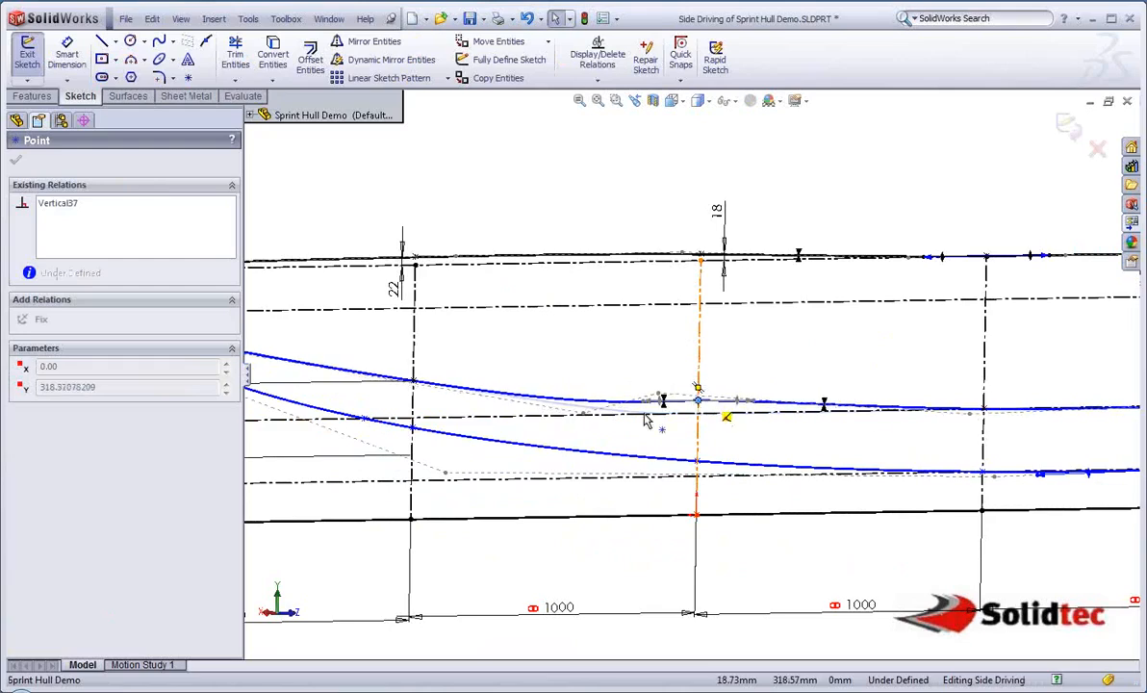
# Reshape the upper hull spline with its control polygon, lifting the vertex just forward of the origin to about 440 mm, and rebuild the part
pyautogui.click(418, 377)
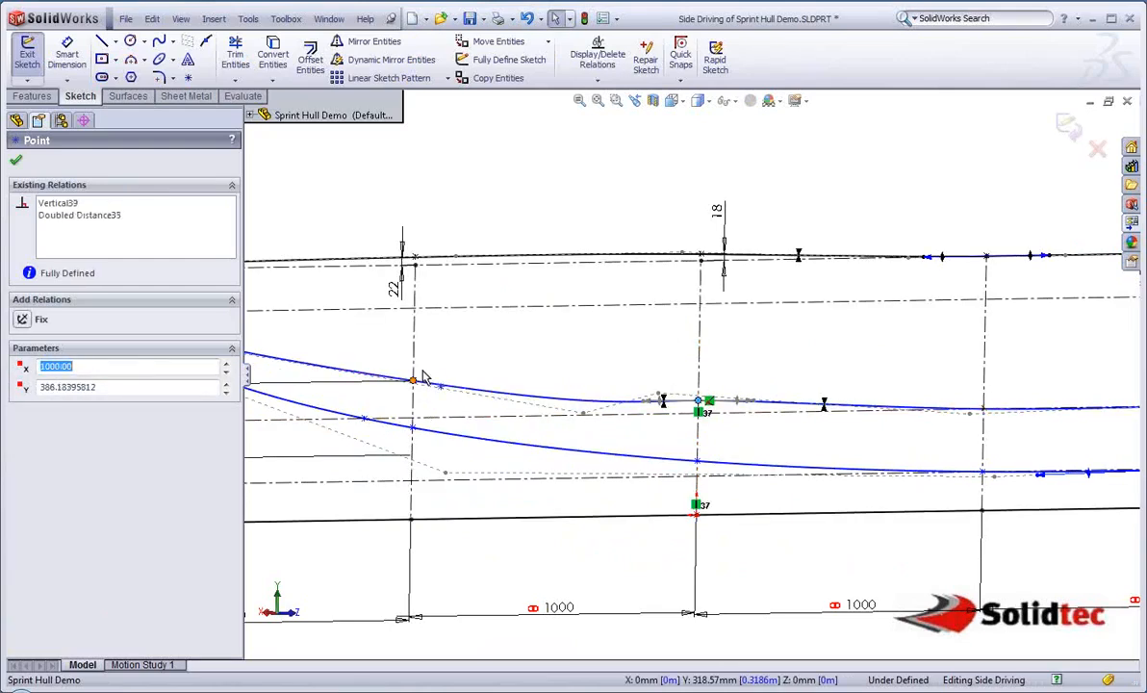
pyautogui.click(585, 404)
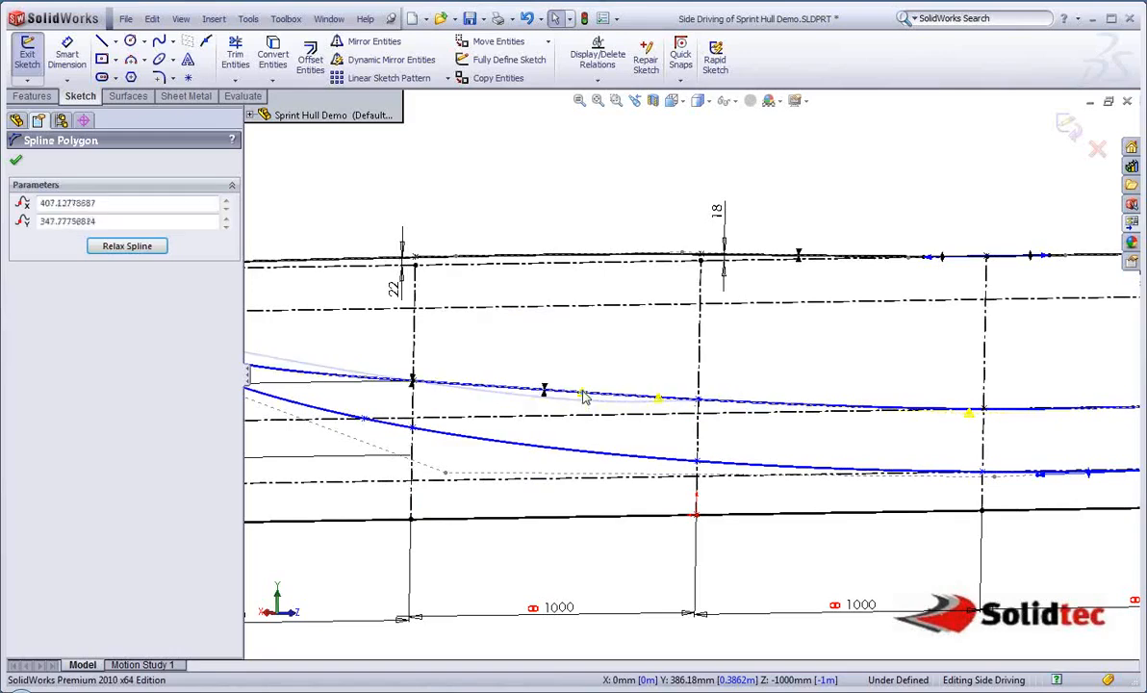
pyautogui.moveTo(584, 398); pyautogui.dragTo(582, 405)
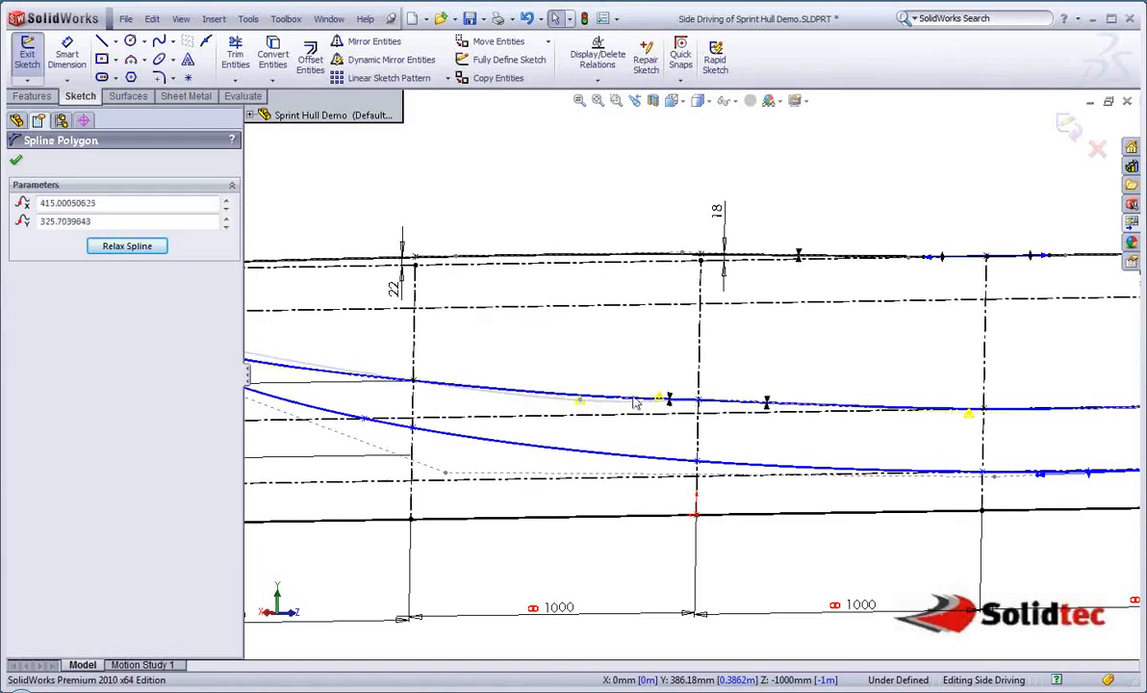
pyautogui.moveTo(661, 402); pyautogui.dragTo(660, 358)
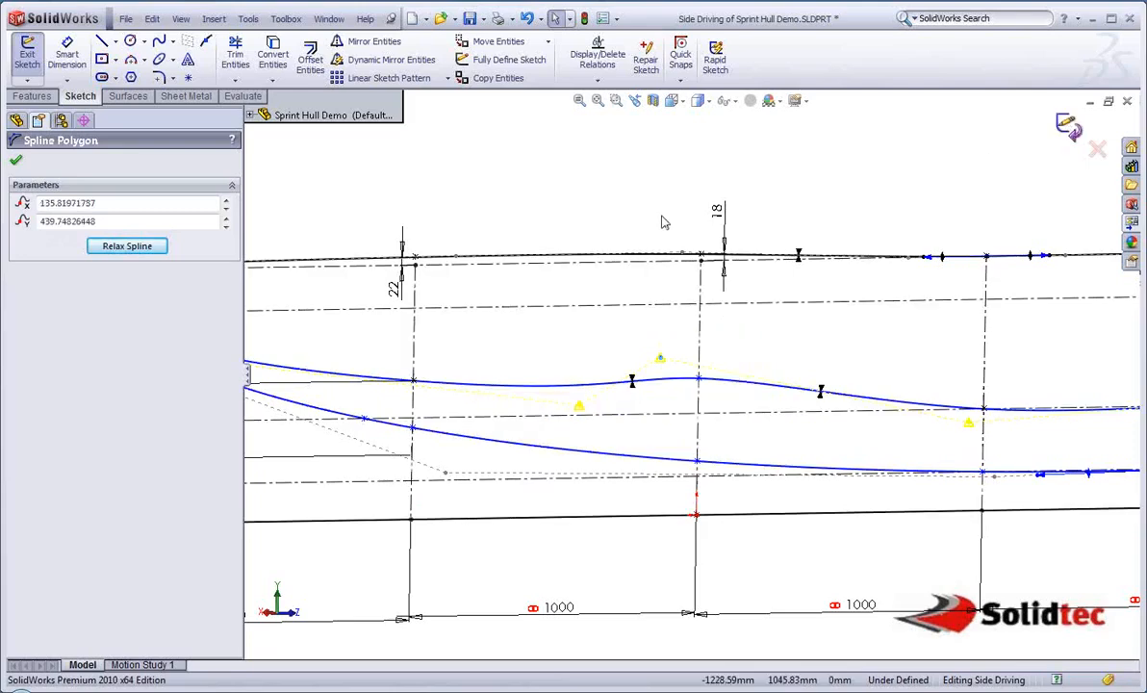
pyautogui.hotkey('ctrl', 'b')
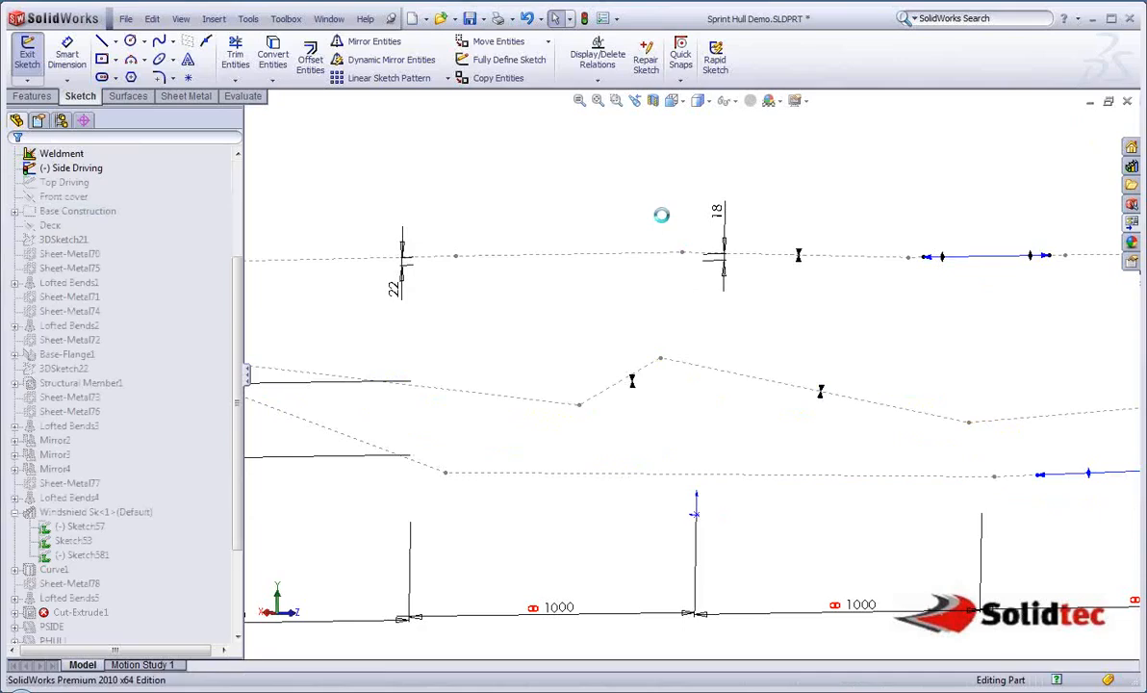
pyautogui.scroll(5, 709, 318)
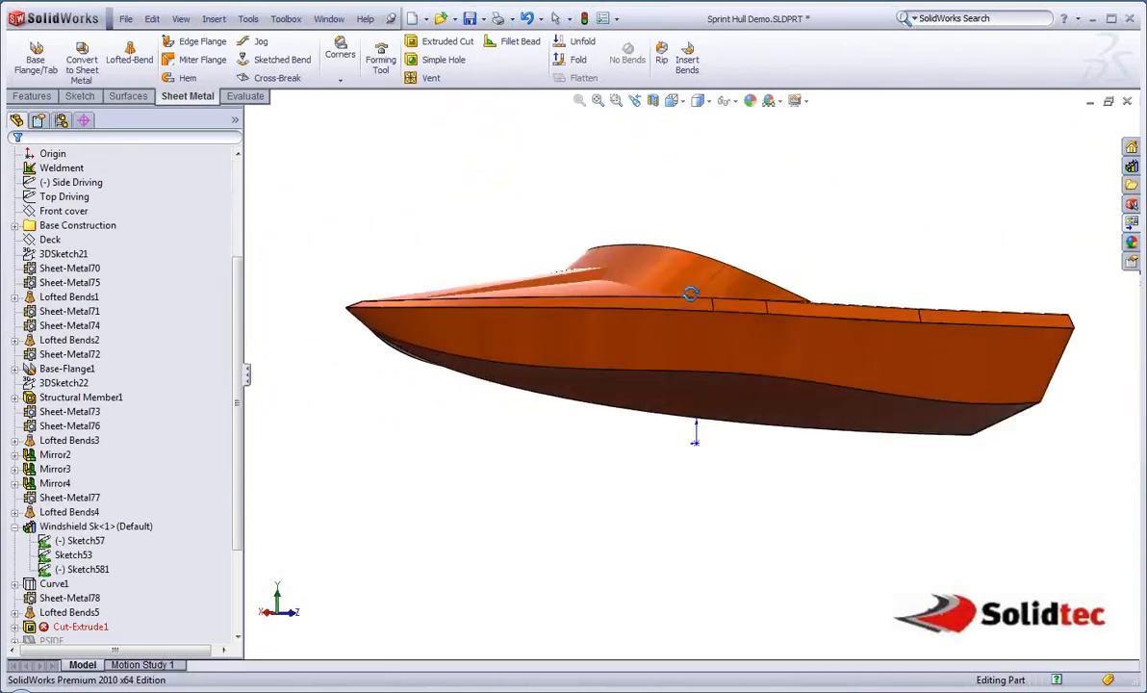
pyautogui.moveTo(691, 292); pyautogui.dragTo(748, 336, button='middle')
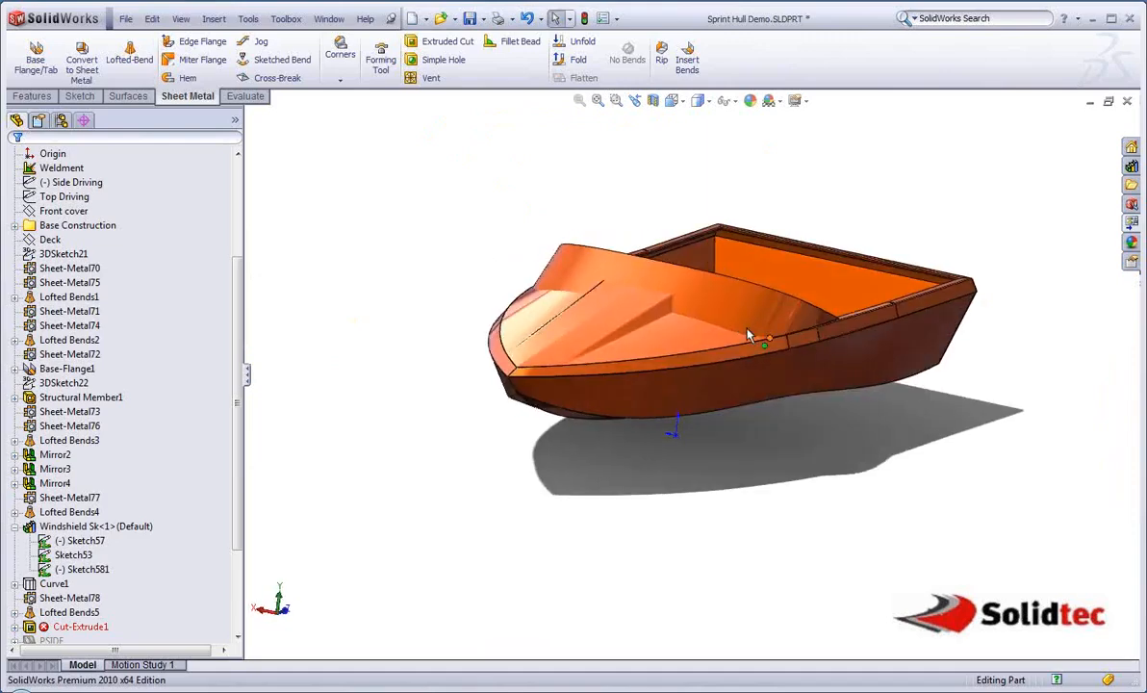
# Apply the black painted appearance to the whole windshield body
pyautogui.click(1131, 242)
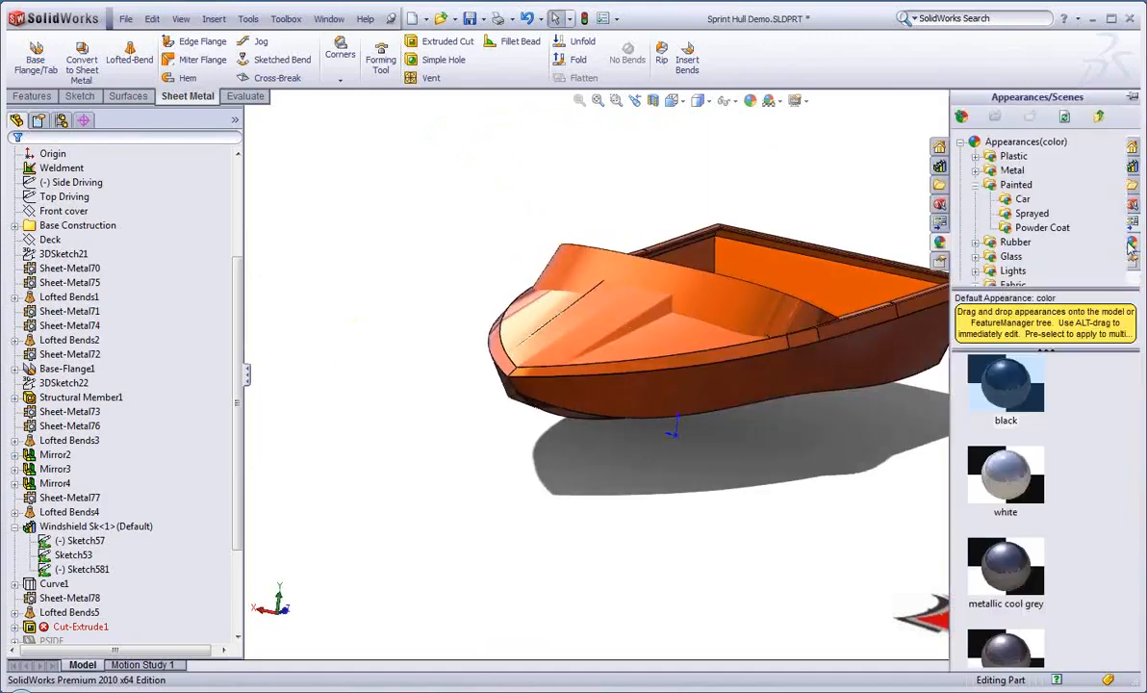
pyautogui.moveTo(1024, 377); pyautogui.dragTo(706, 281)
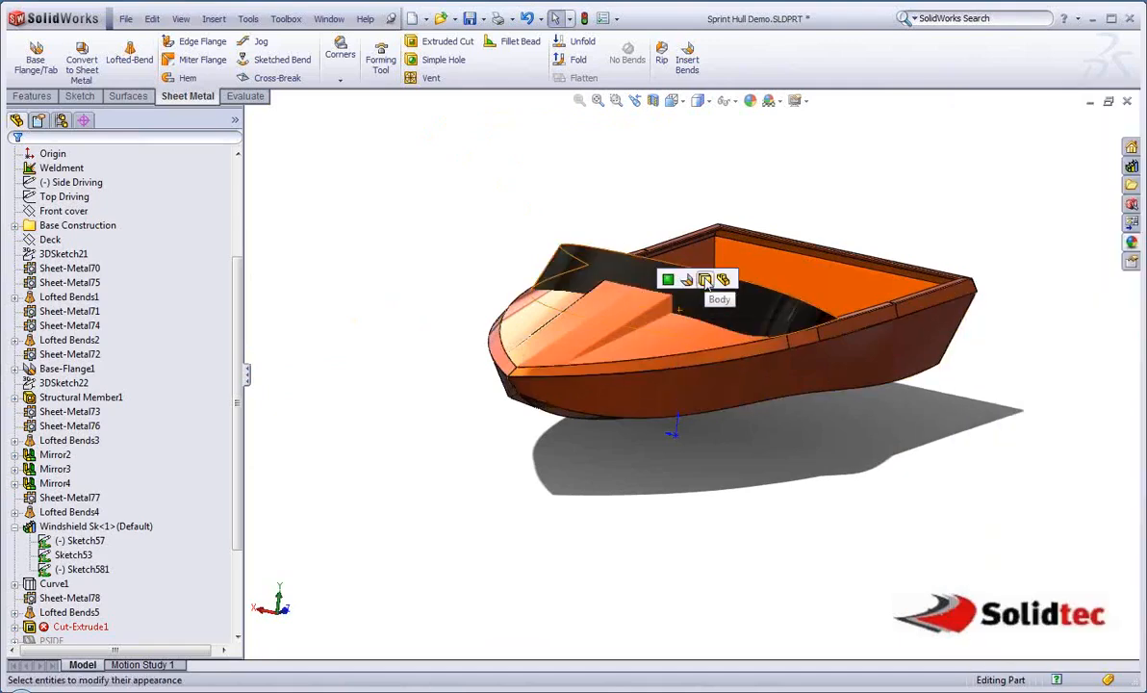
pyautogui.click(705, 280)
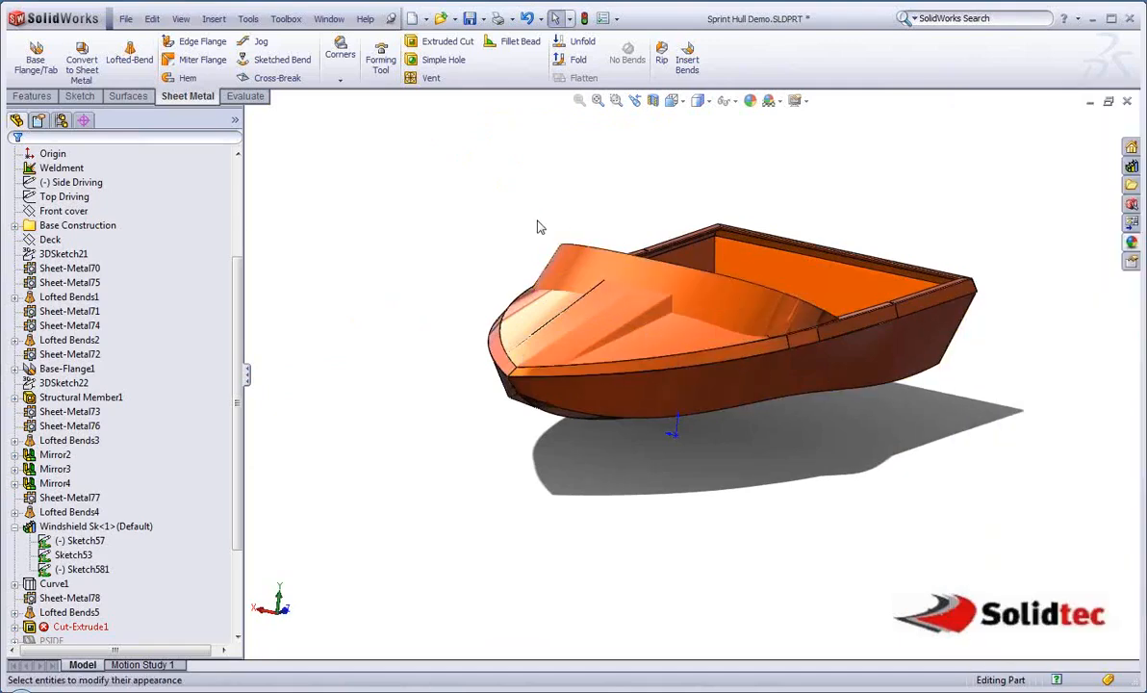